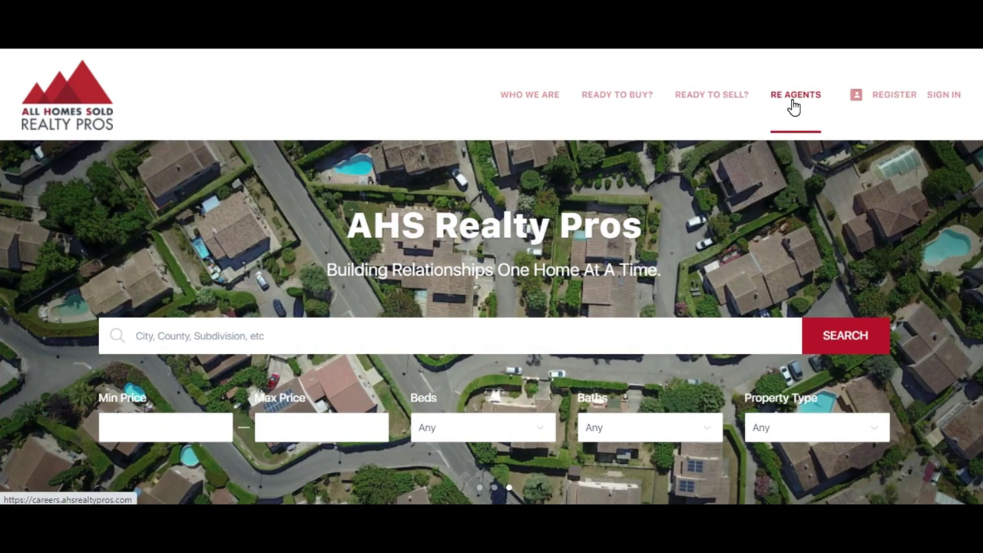
Go to RE Agents > Careers > 100% Real Estate Commission FAQ and read down to the footer
click(793, 108)
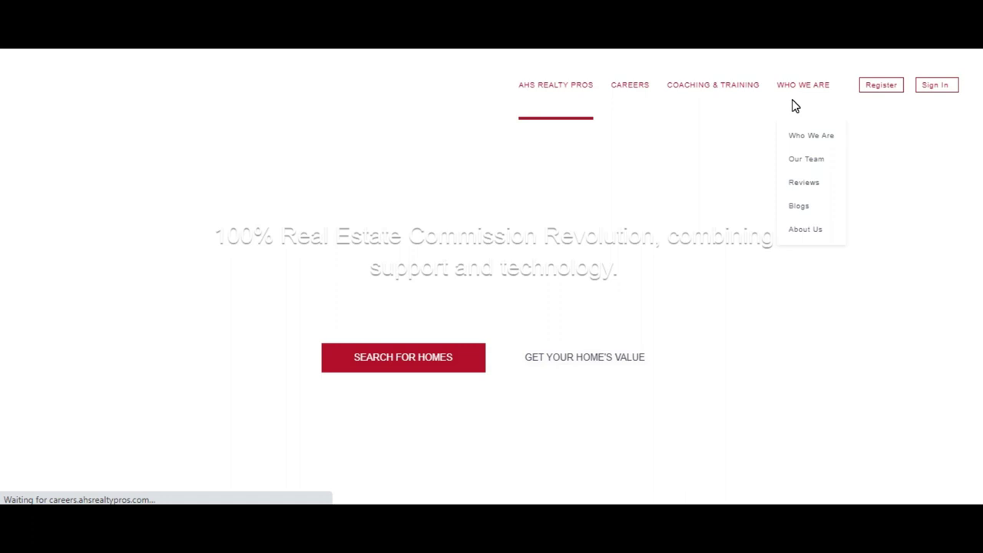
mouse_move(629, 84)
click(633, 138)
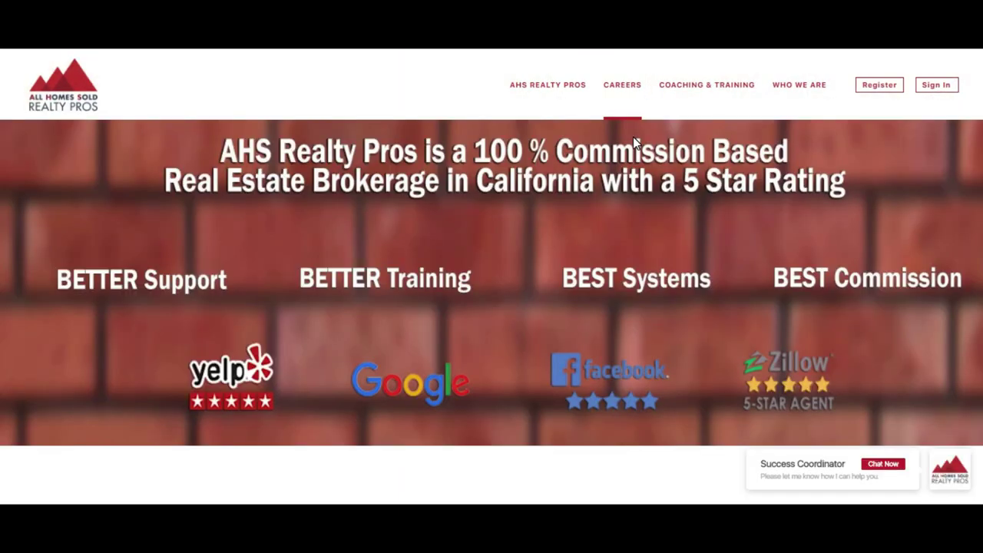
scroll(633, 137, down, 10)
scroll(492, 277, down, 7)
scroll(491, 277, down, 12)
scroll(492, 277, down, 6)
scroll(491, 276, down, 10)
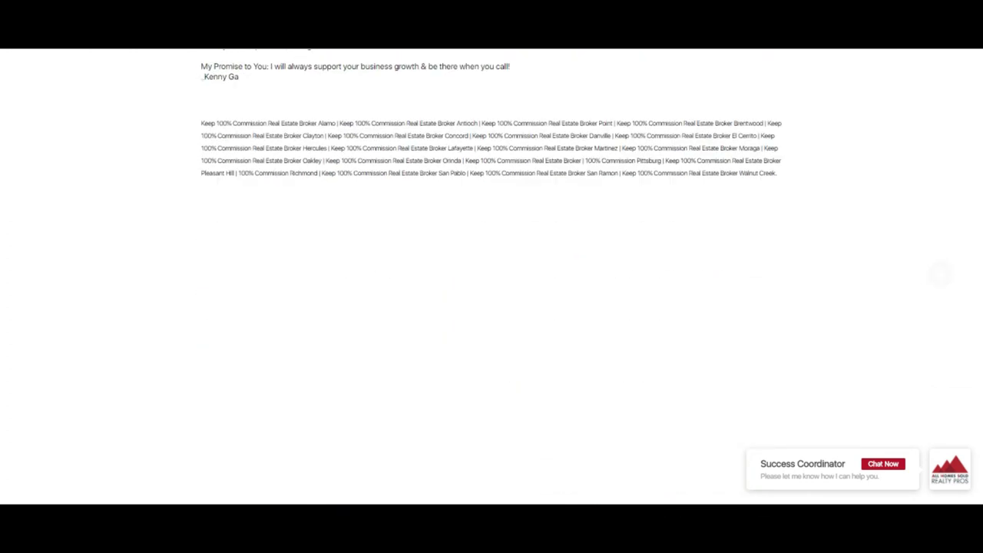
scroll(491, 277, down, 5)
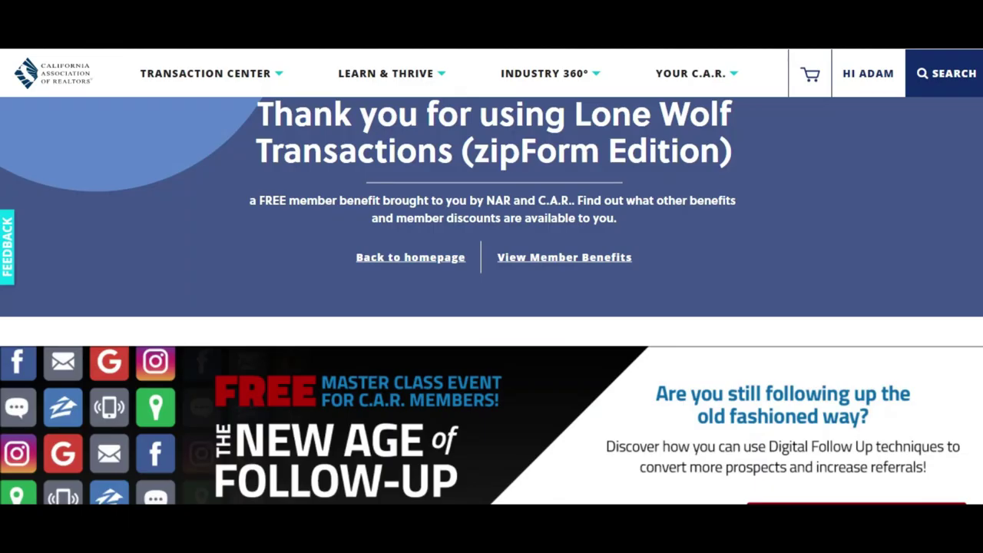
Go to the car.org website
key(ctrl+l)
text(car.or)
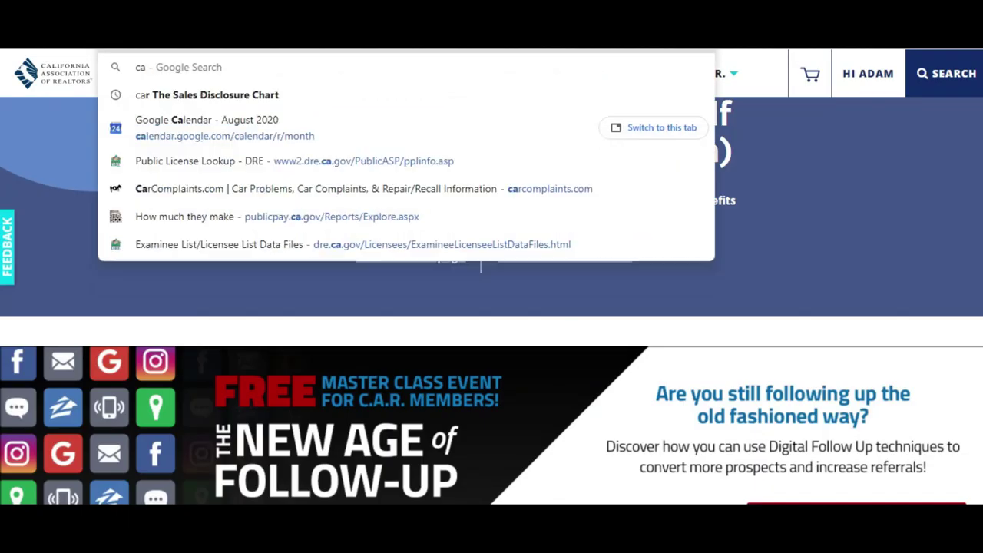
key(Return)
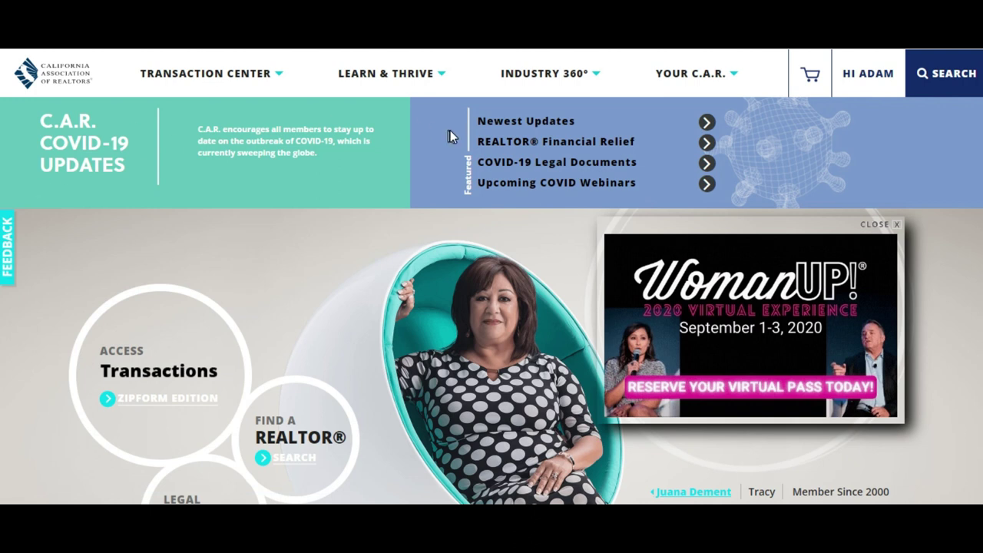
From the C.A.R. home page, open the Lone Wolf Transactions zipForm Edition welcome page
click(868, 74)
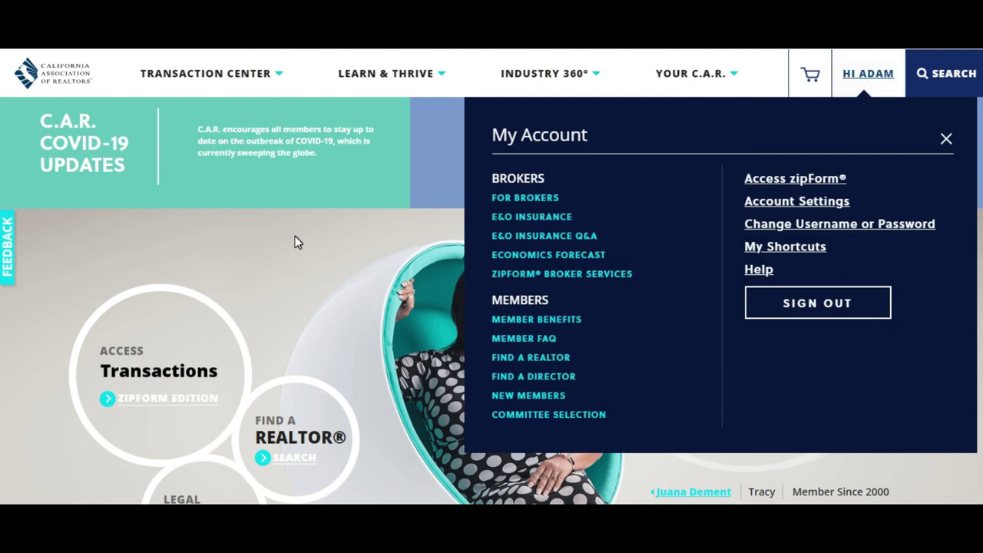
click(866, 77)
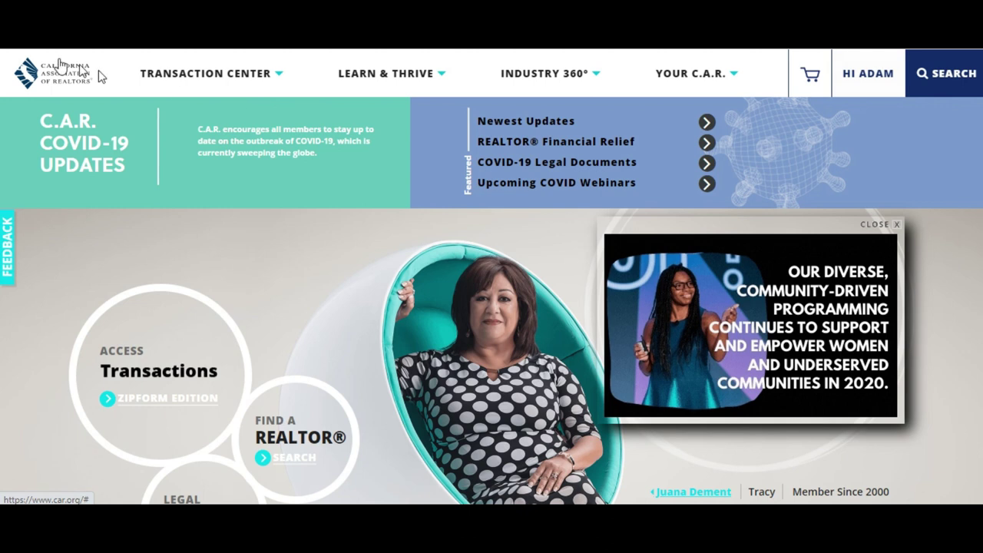
click(46, 76)
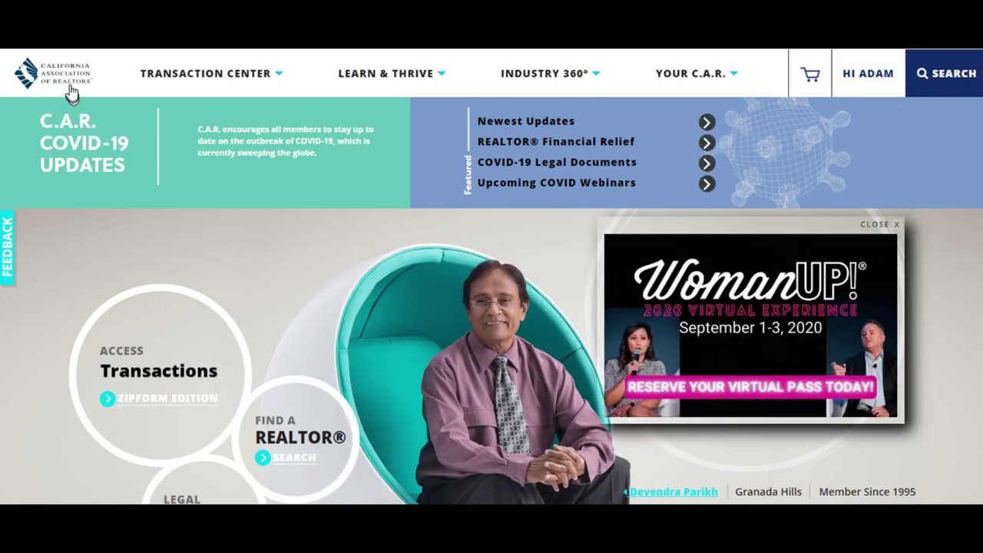
click(152, 398)
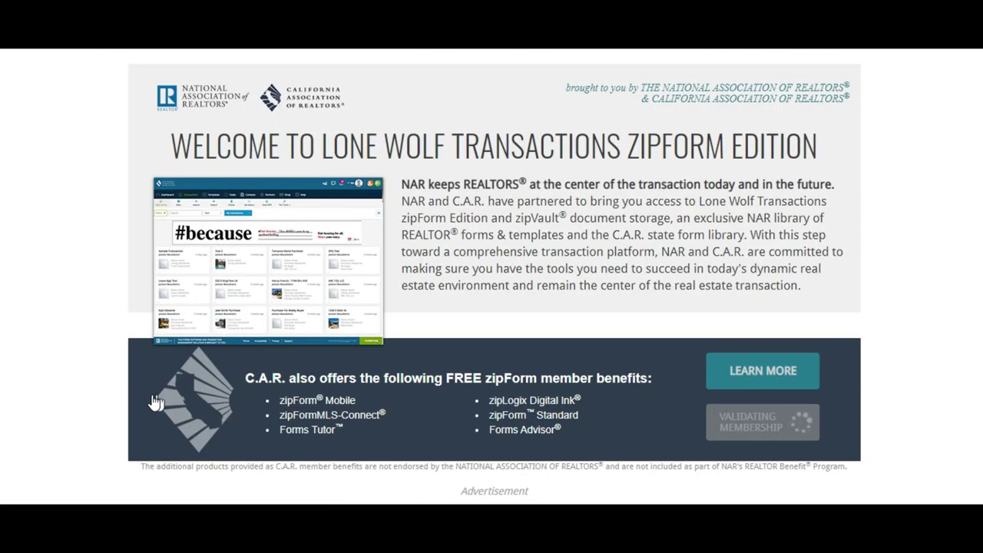
Continue past the zipForm Edition welcome page to sign in
click(742, 433)
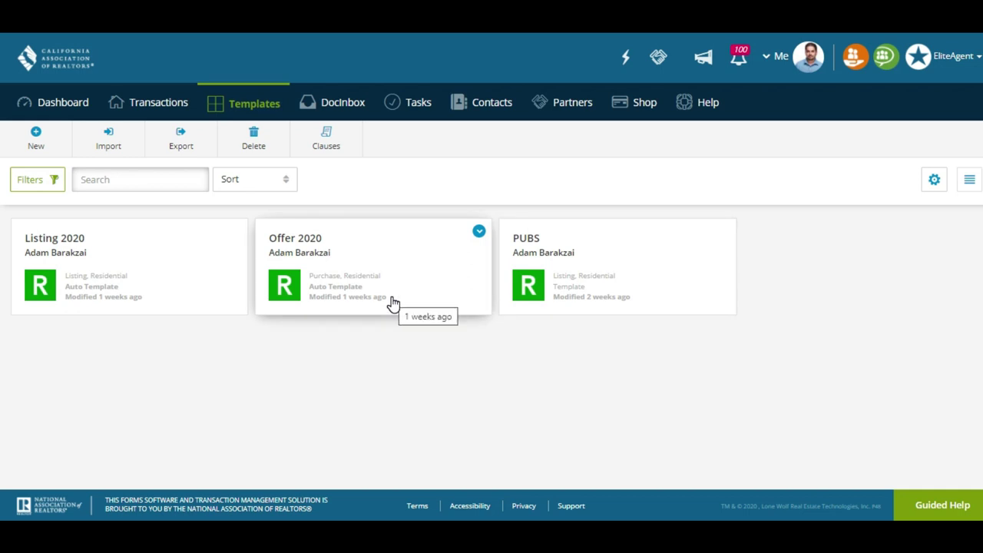
Open the Offer 2020 template and its Transaction Cover Sheet form
click(337, 280)
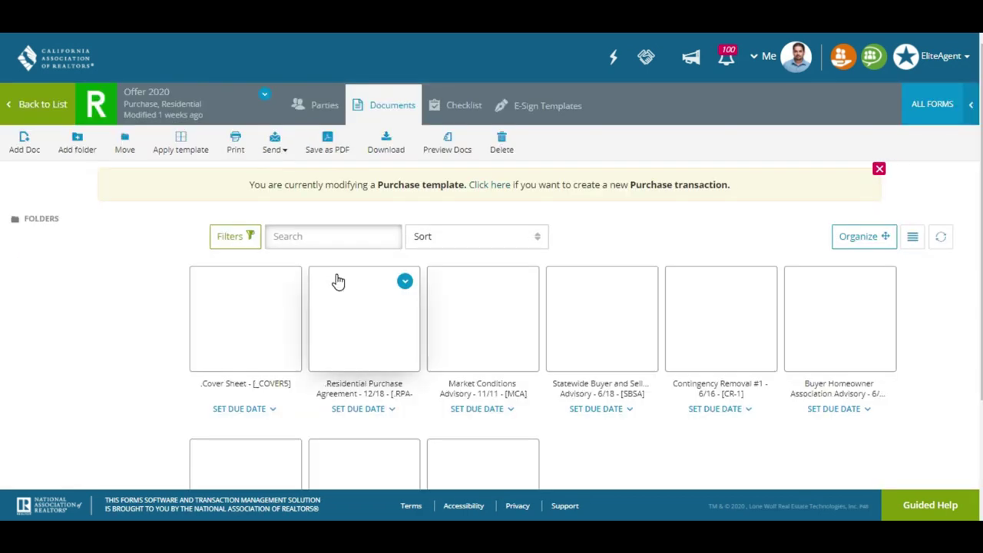
scroll(337, 281, down, 3)
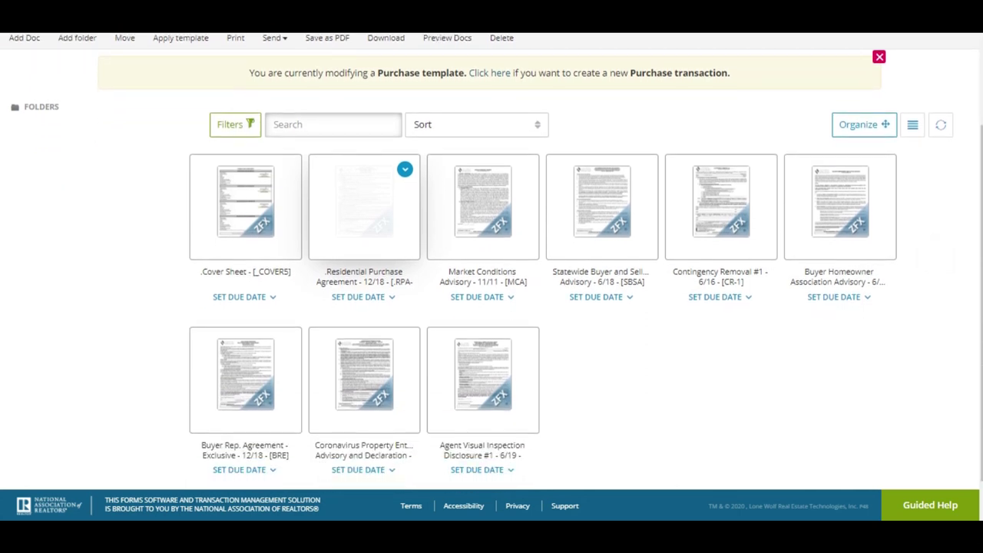
click(258, 192)
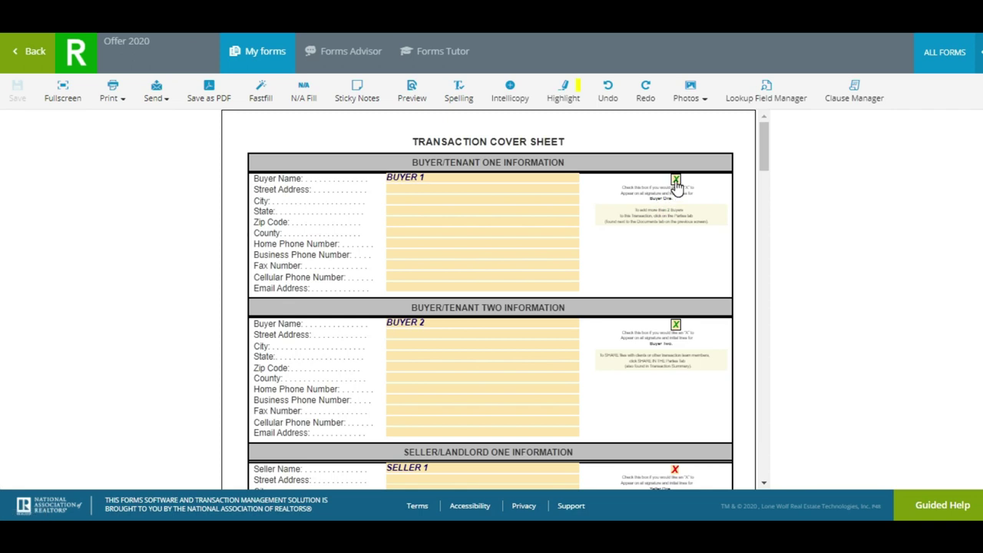
click(458, 284)
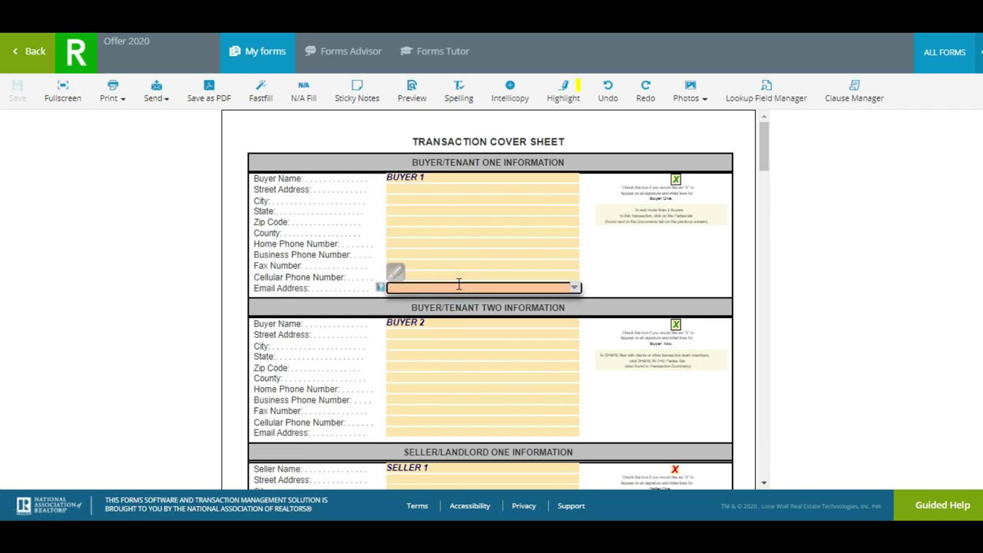
text(ADam)
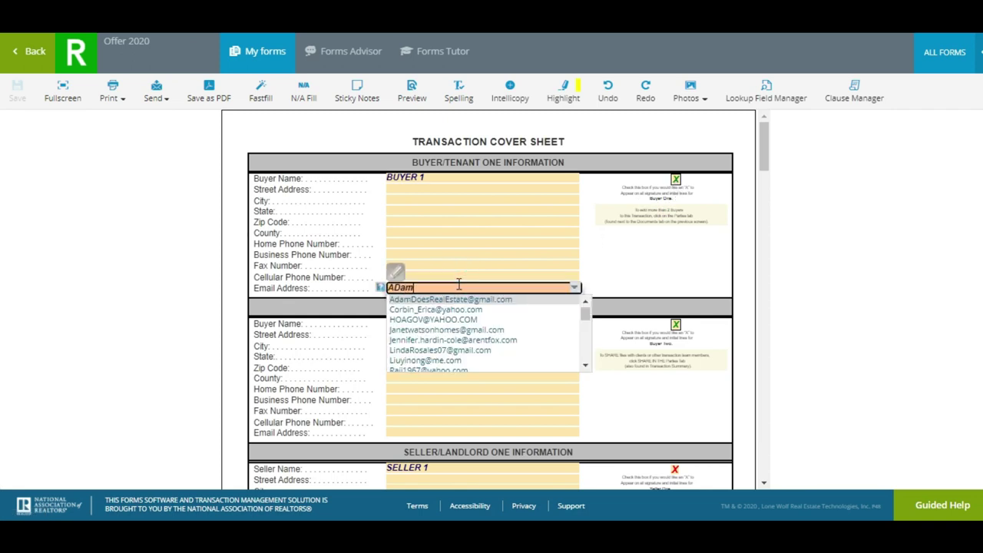
text(@)
key(BackSpace)
key(BackSpace)
key(BackSpace)
click(603, 288)
scroll(603, 288, down, 1)
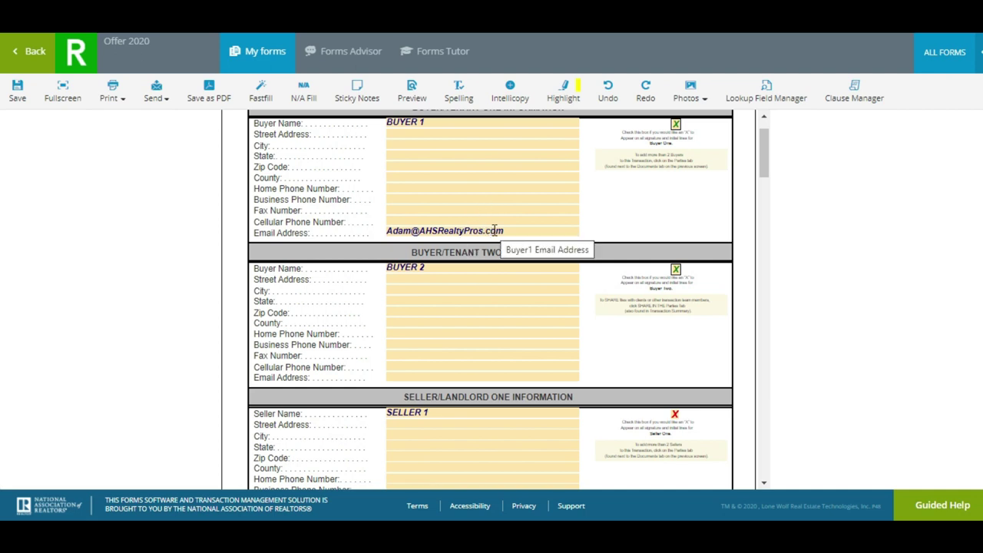
click(676, 272)
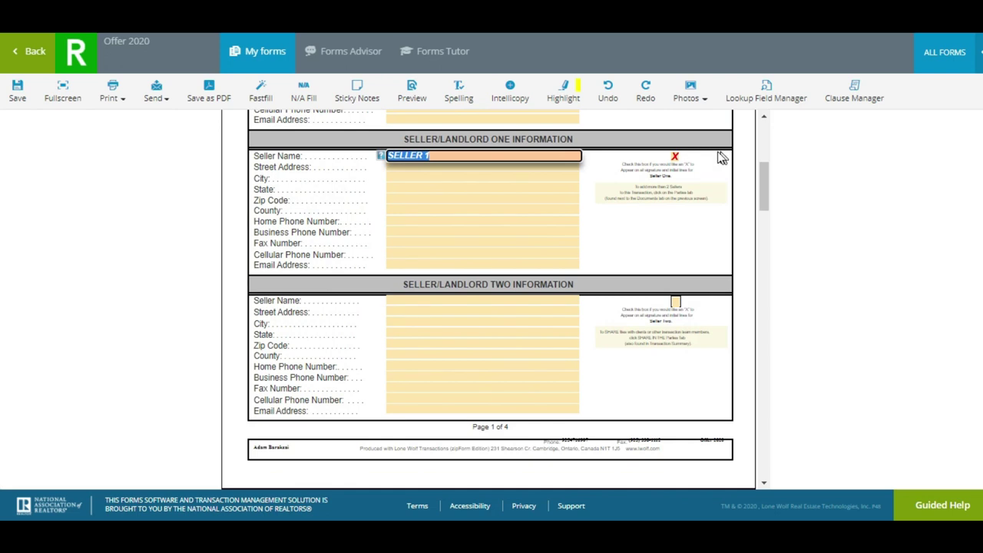
scroll(639, 237, down, 4)
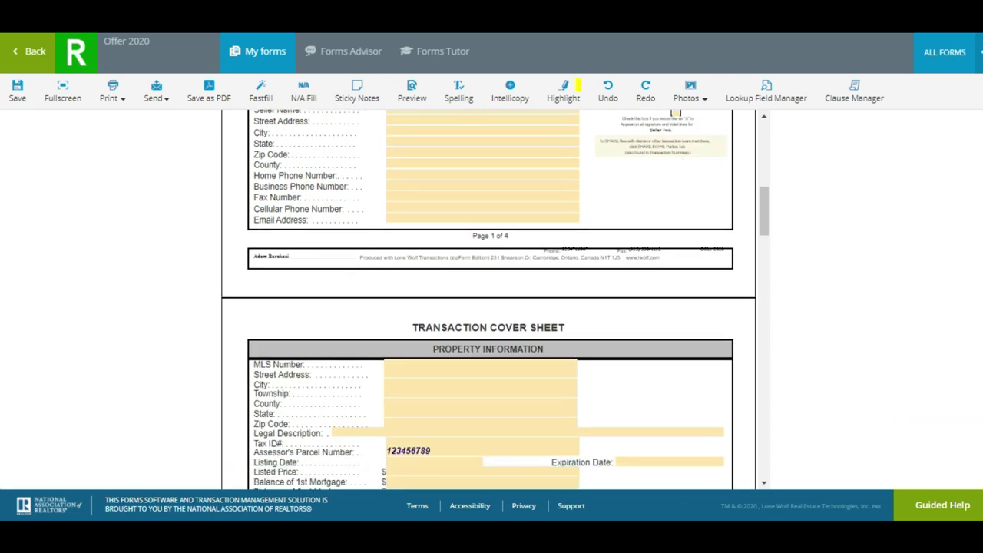
scroll(488, 300, down, 1)
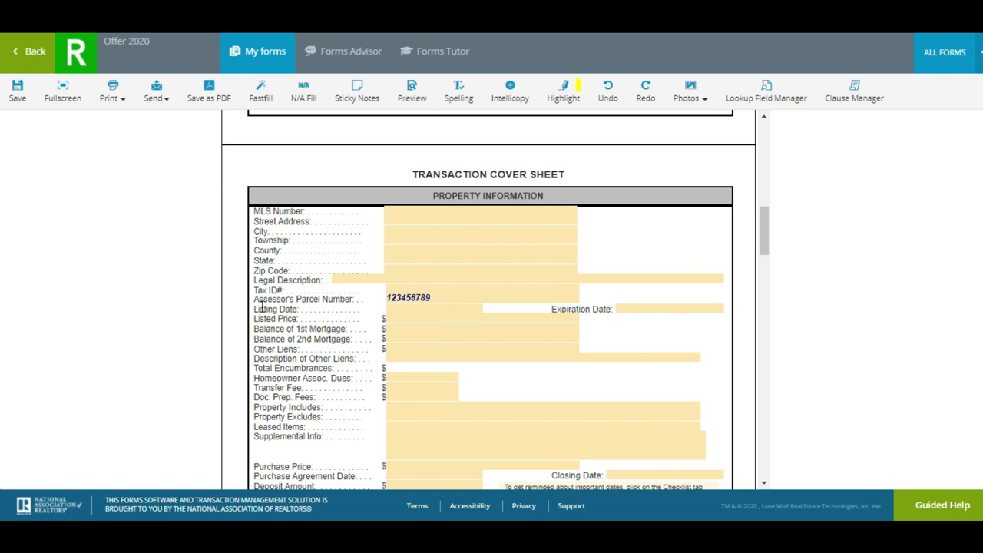
click(437, 300)
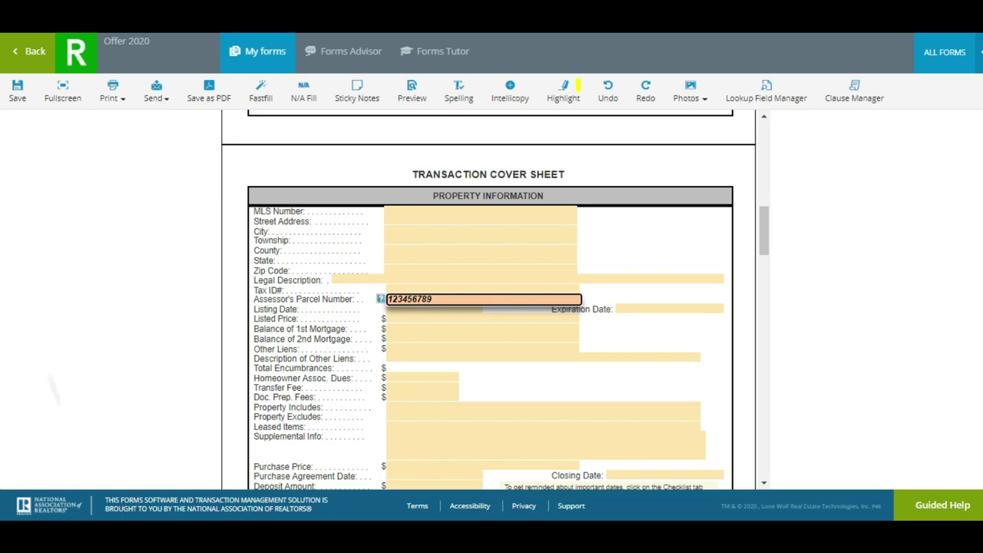
scroll(489, 299, down, 4)
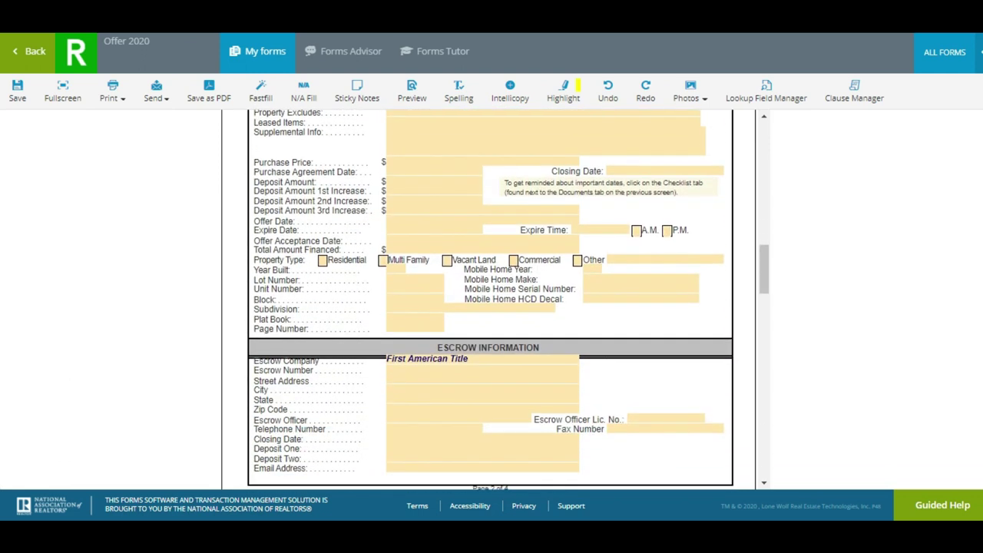
scroll(496, 299, down, 1)
scroll(490, 299, up, 4)
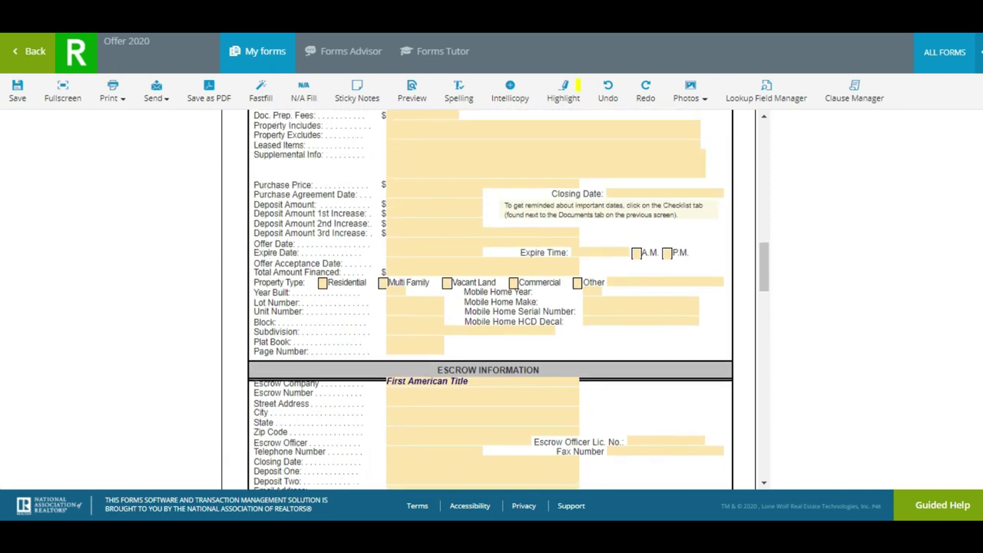
click(600, 356)
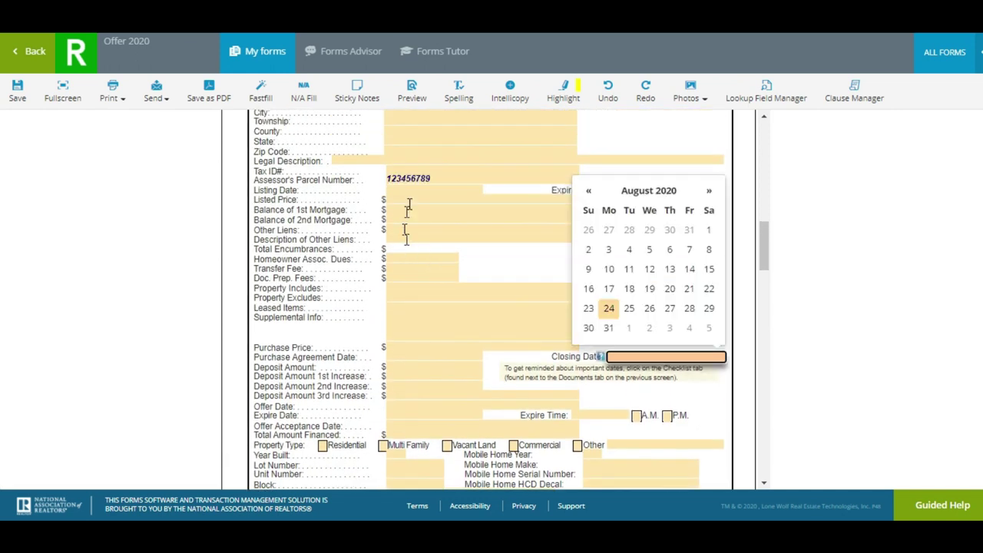
click(443, 178)
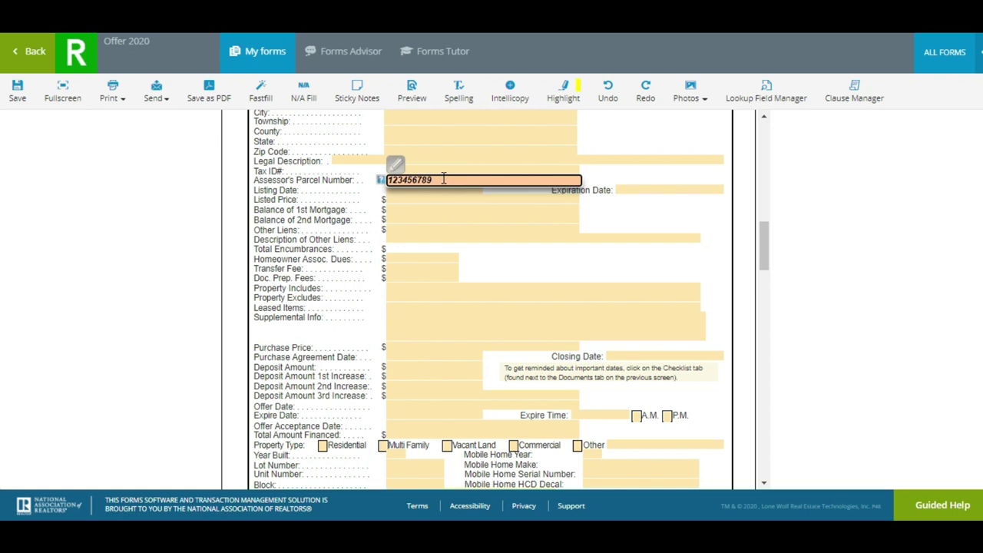
scroll(490, 299, down, 9)
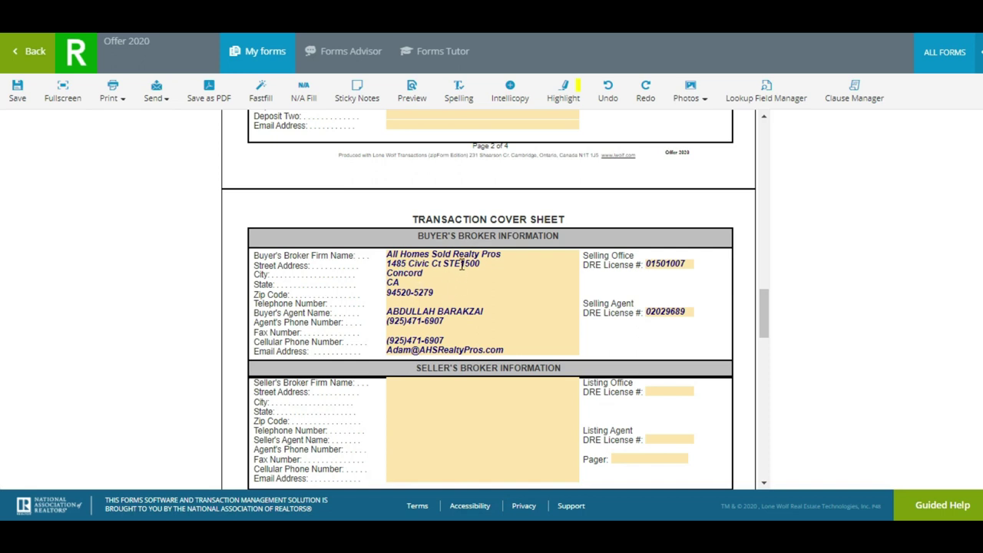
Review the broker street address, DRE license and seller's broker firm name, leaving them unchanged
click(461, 264)
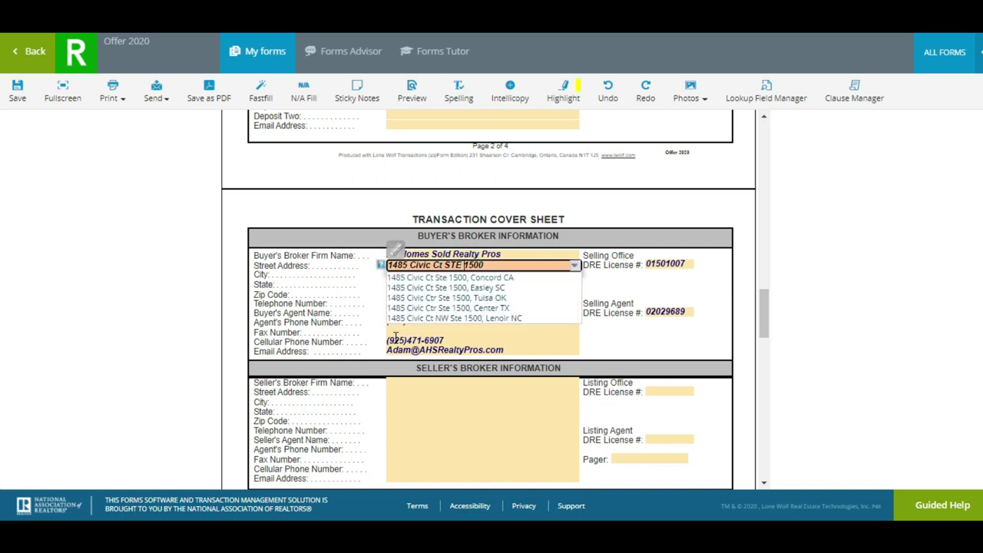
click(370, 333)
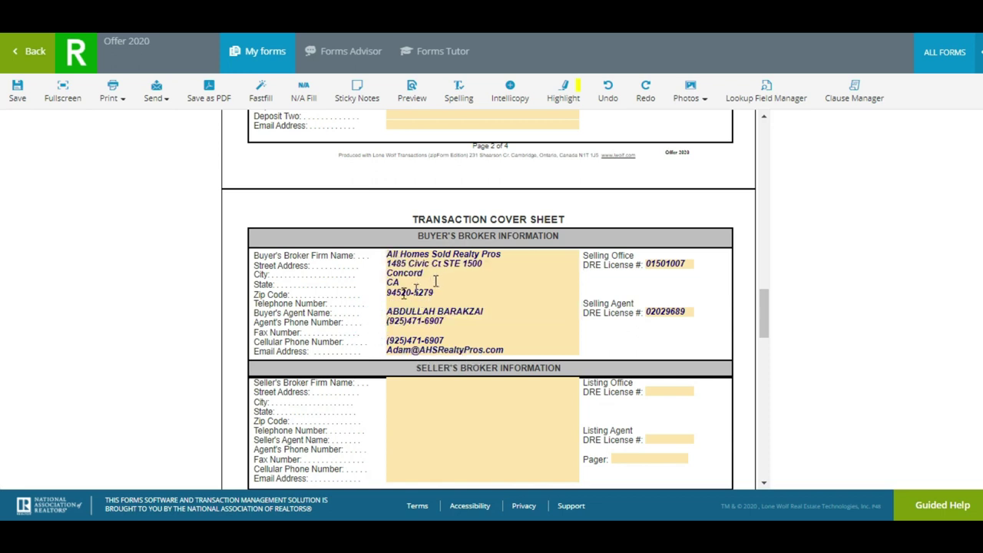
click(672, 310)
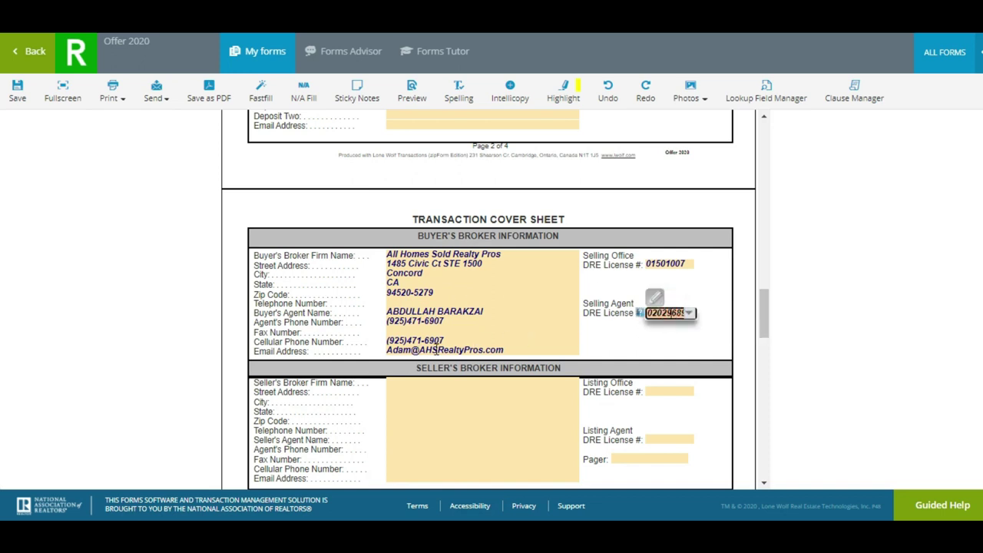
click(266, 365)
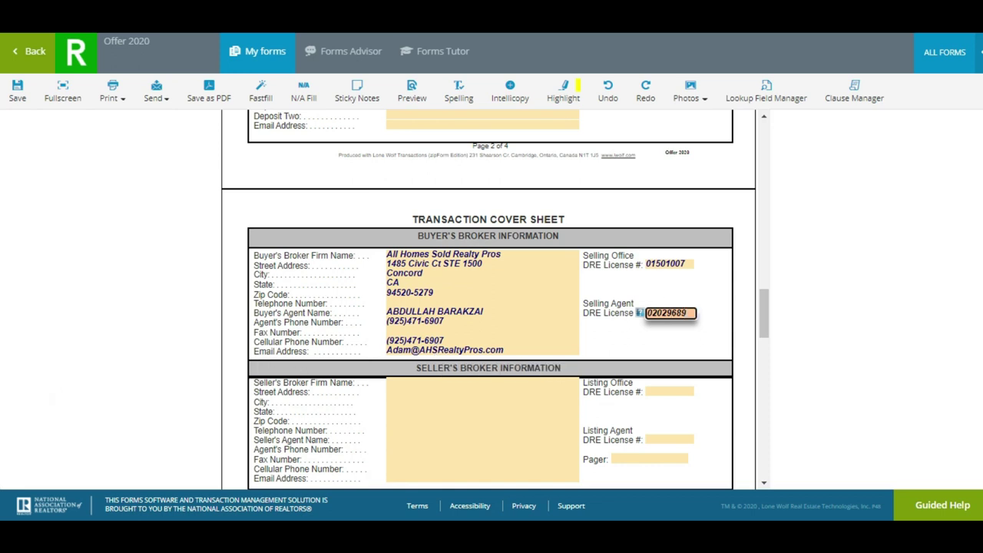
scroll(311, 238, down, 3)
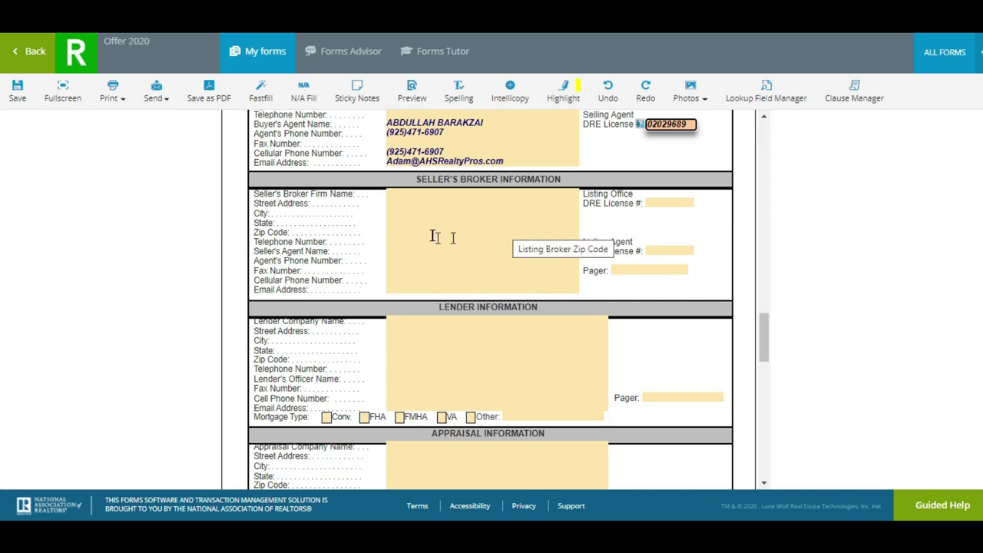
click(413, 193)
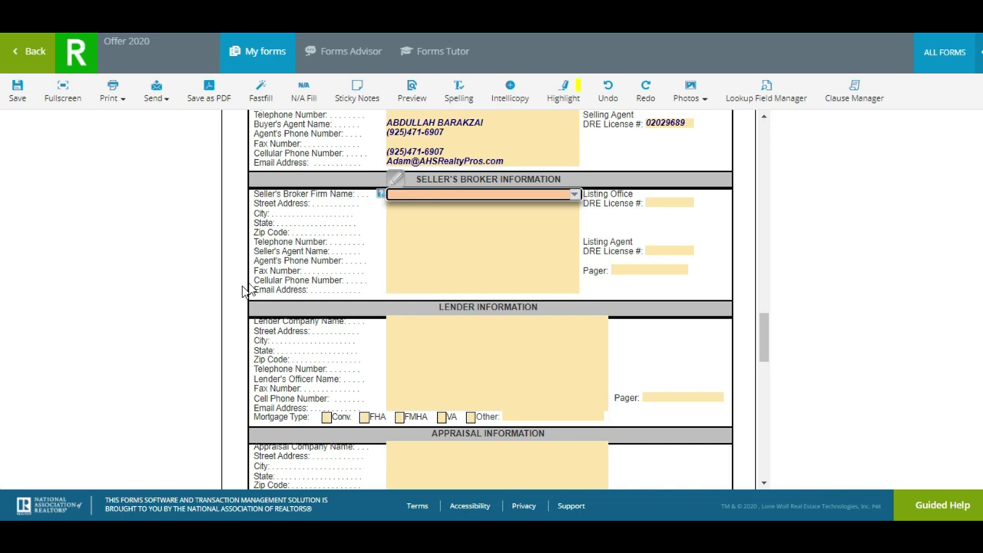
click(198, 241)
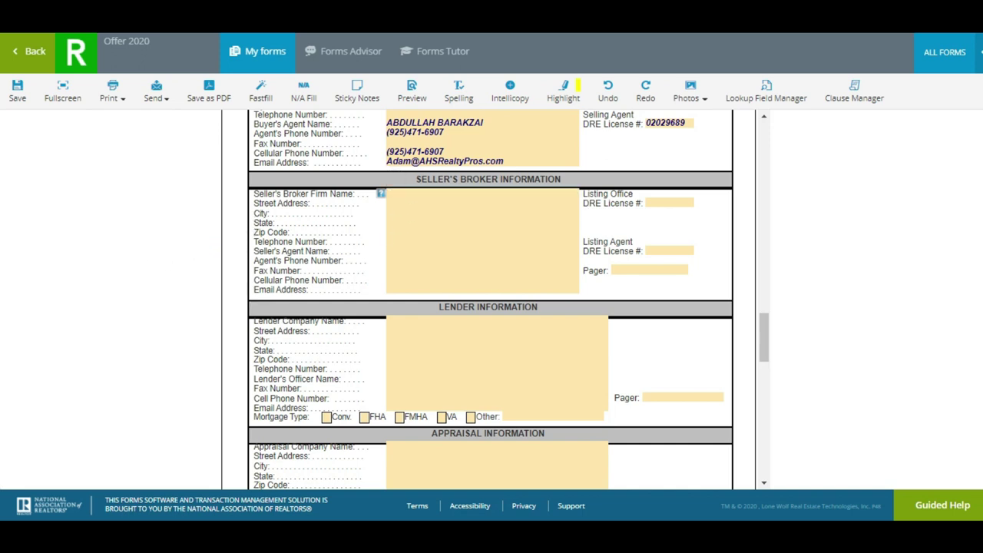
Save the Offer 2020 Transaction Cover Sheet
scroll(491, 299, down, 15)
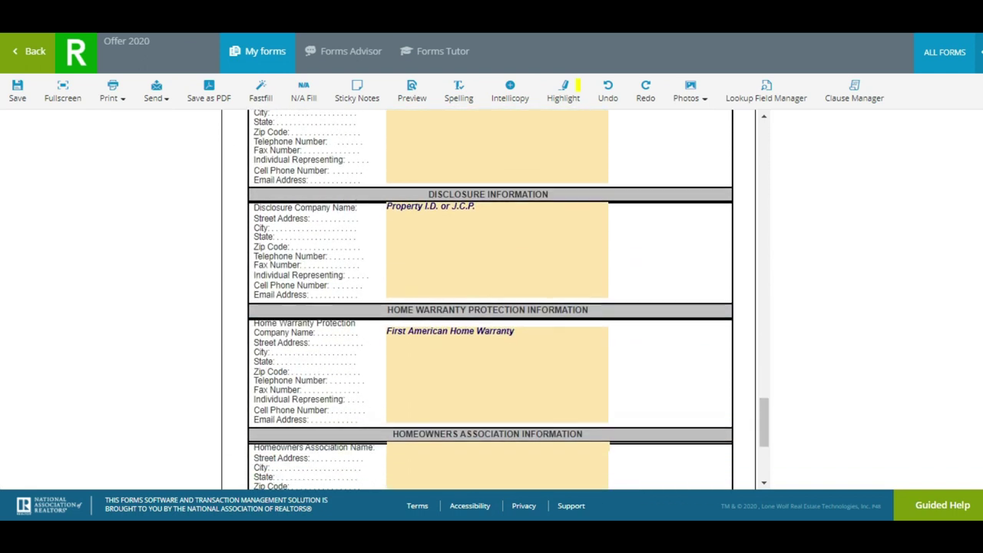
scroll(492, 300, up, 15)
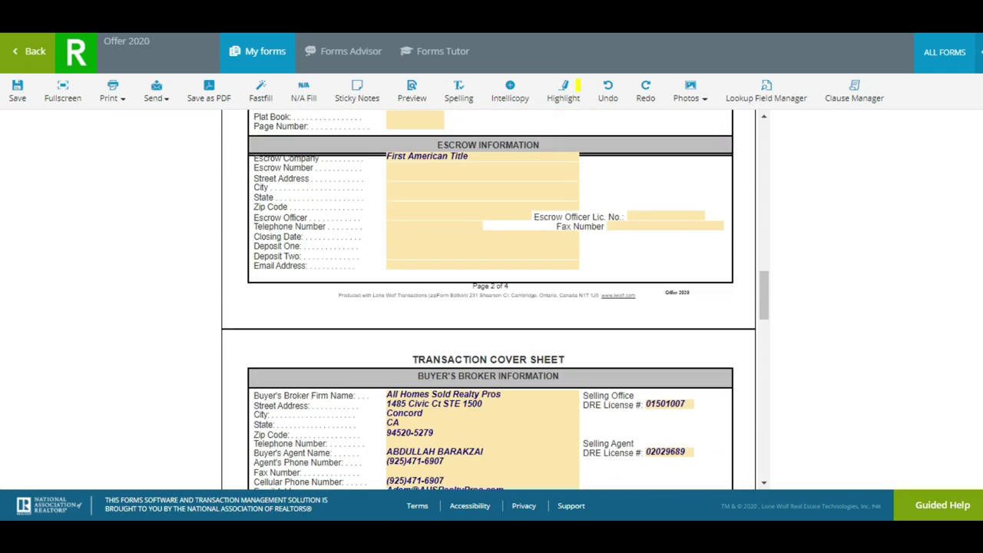
click(18, 88)
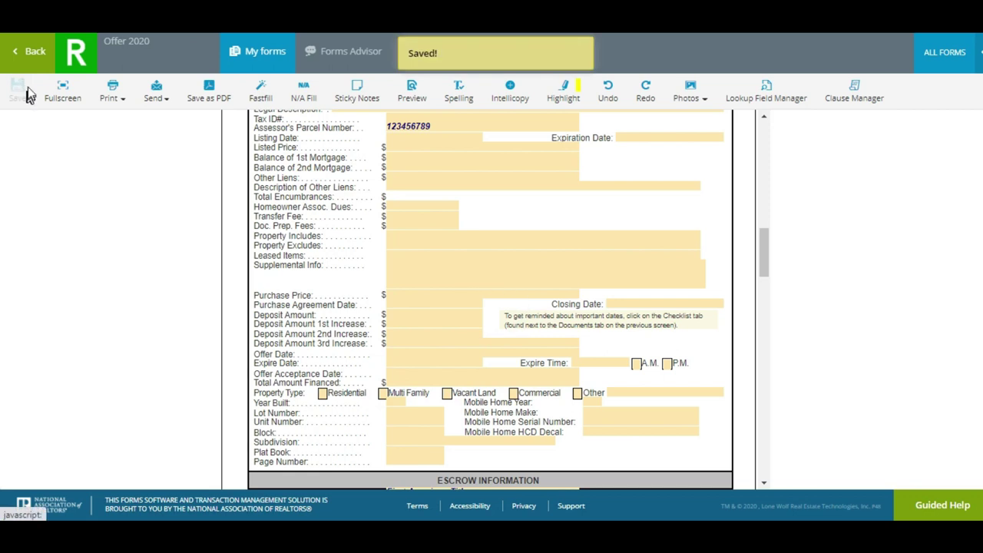
Return to the Offer 2020 documents list and open the ALL FORMS library panel
click(35, 52)
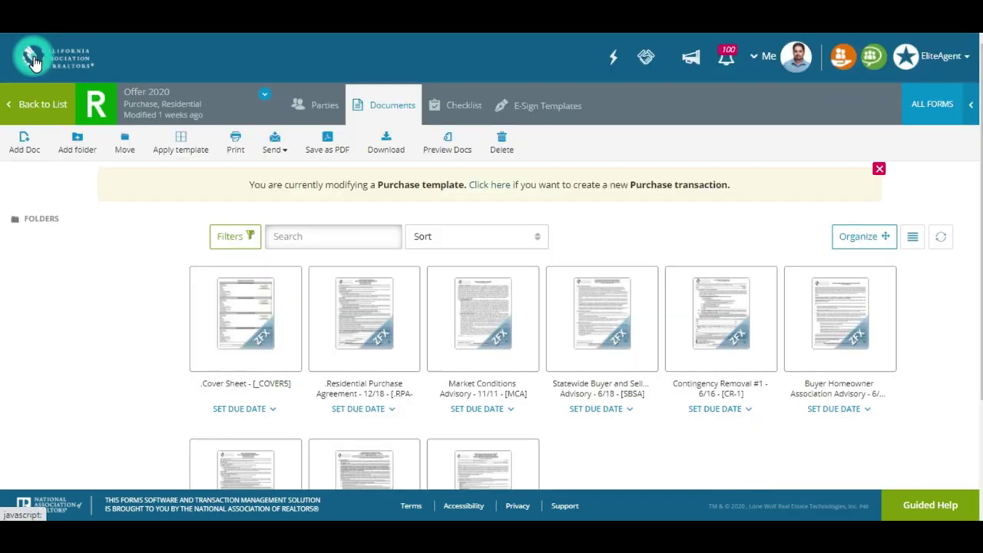
scroll(417, 305, down, 2)
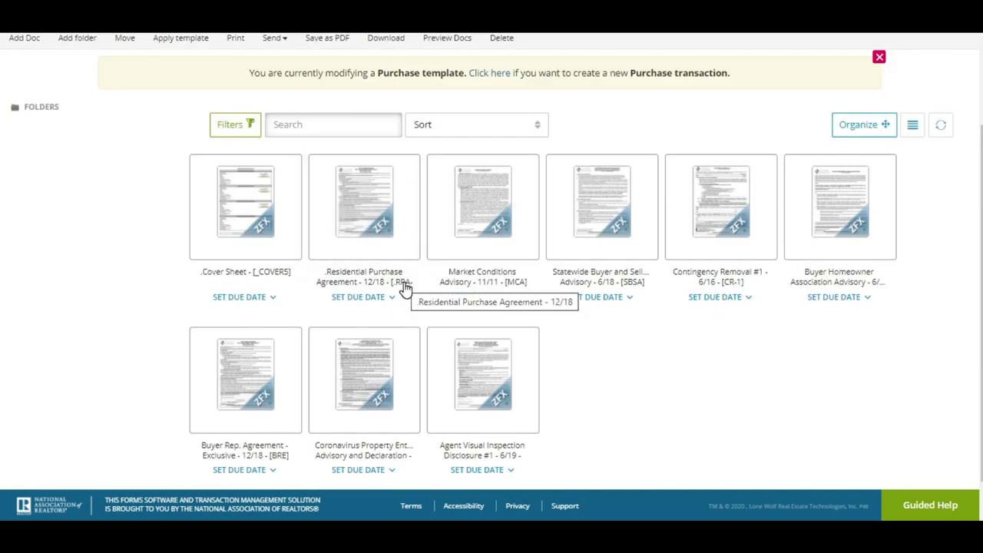
scroll(405, 290, up, 1)
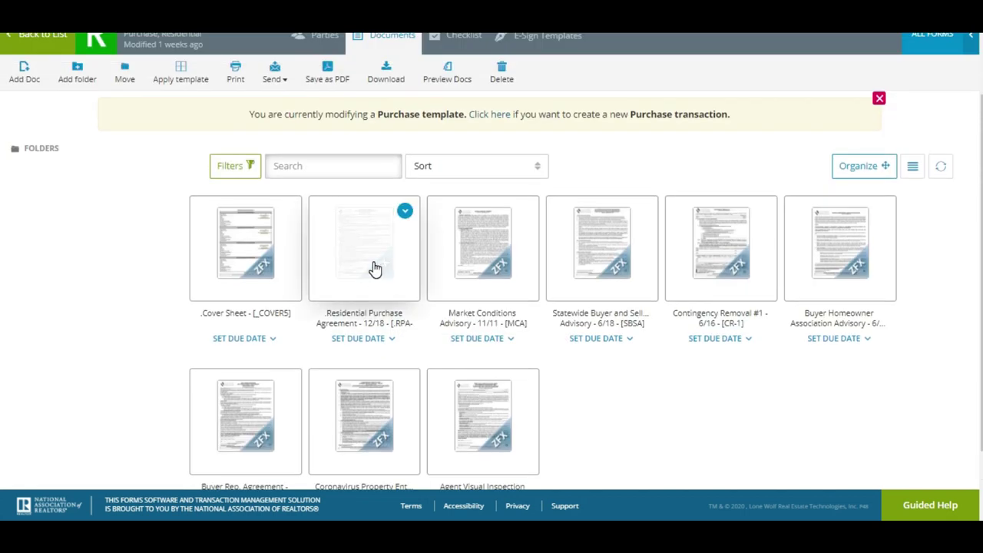
scroll(373, 268, up, 1)
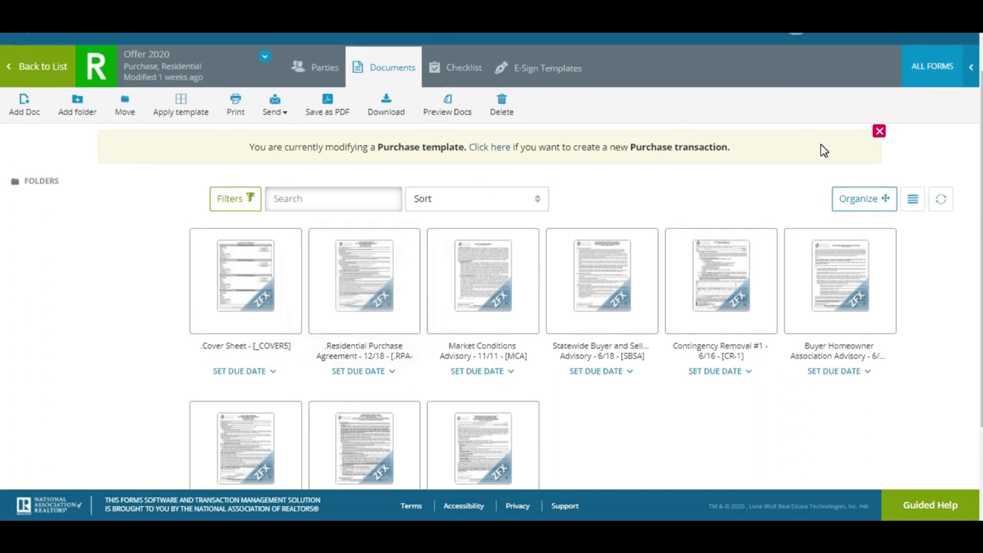
click(929, 70)
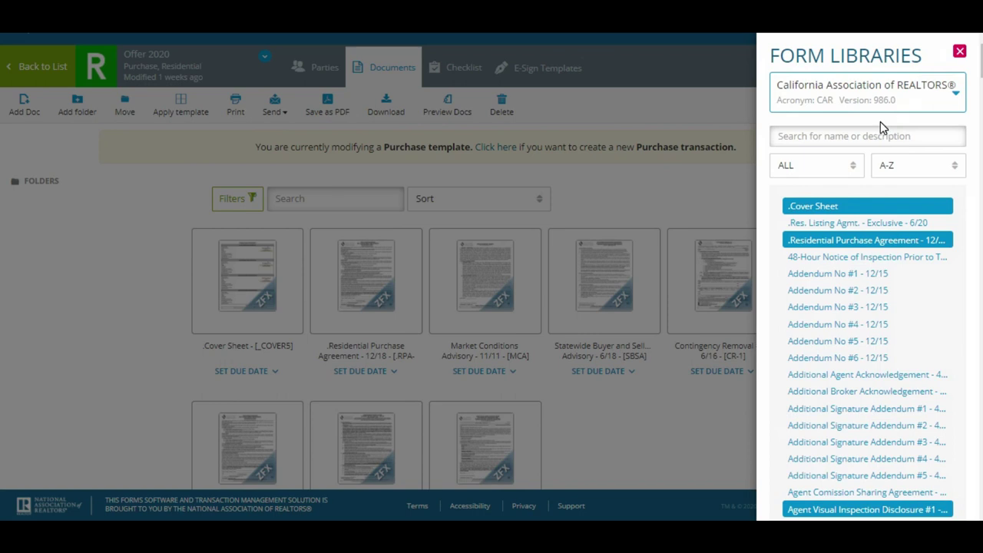
Search the C.A.R. library for 'rpa', then 'mca', and select Market Conditions Advisory - 11/11
click(959, 55)
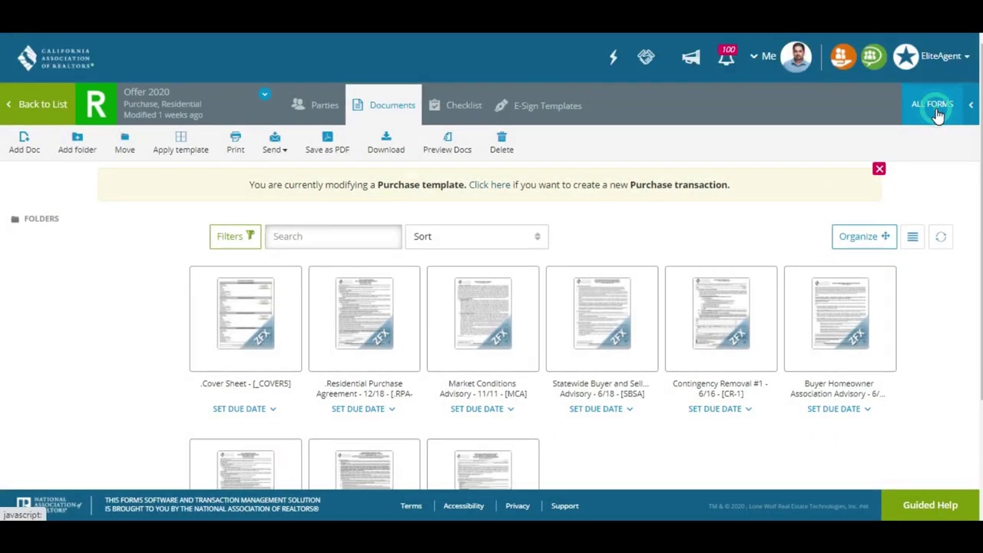
click(937, 111)
click(898, 136)
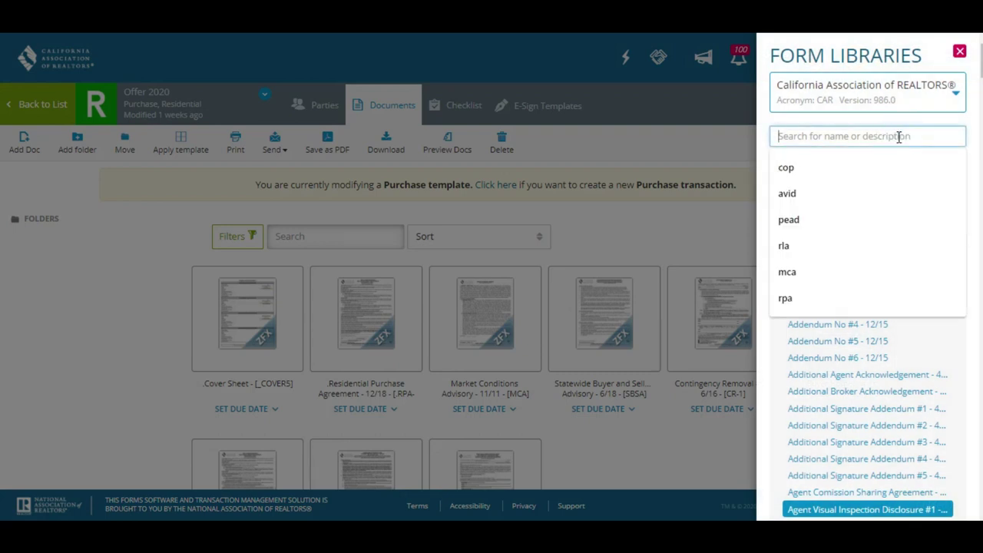
text(rpa)
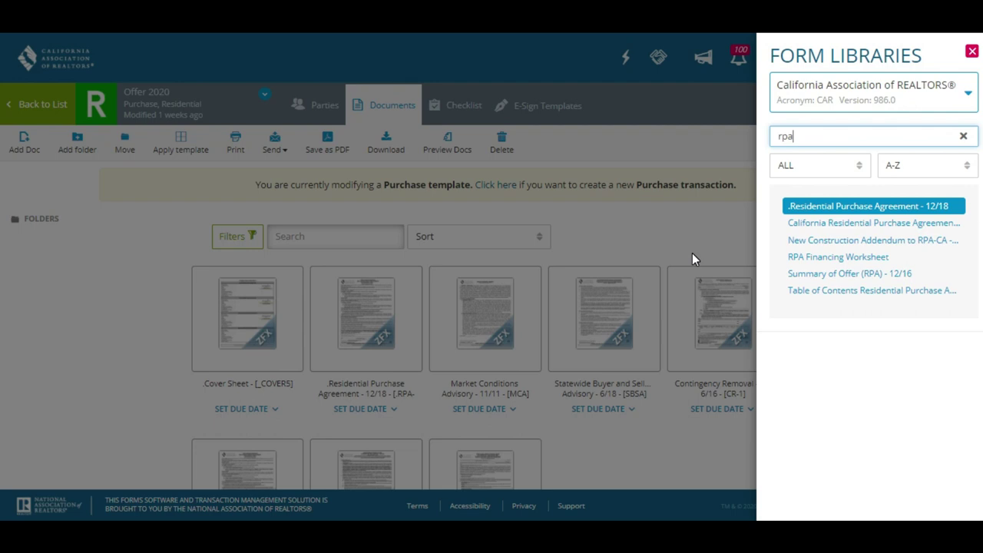
double_click(826, 134)
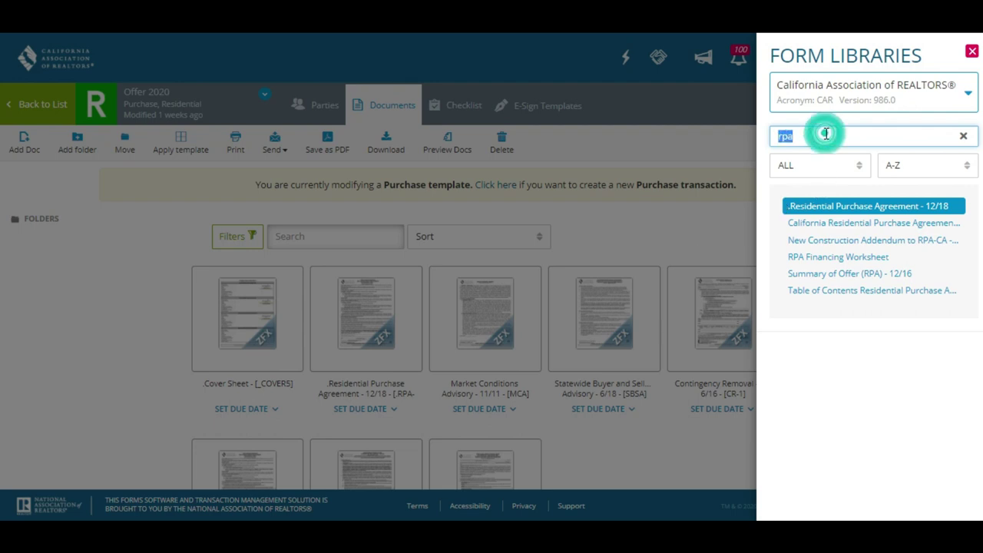
text(mca)
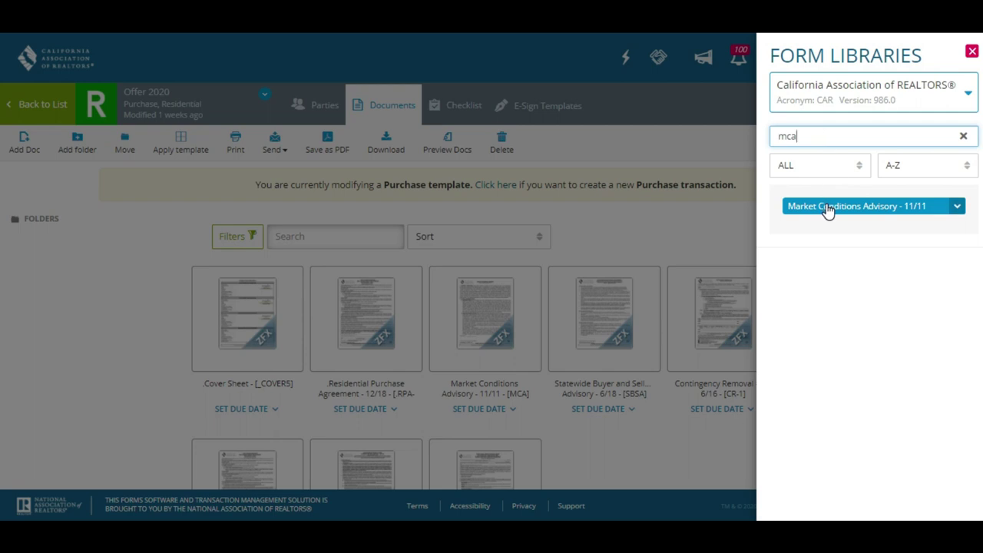
click(827, 210)
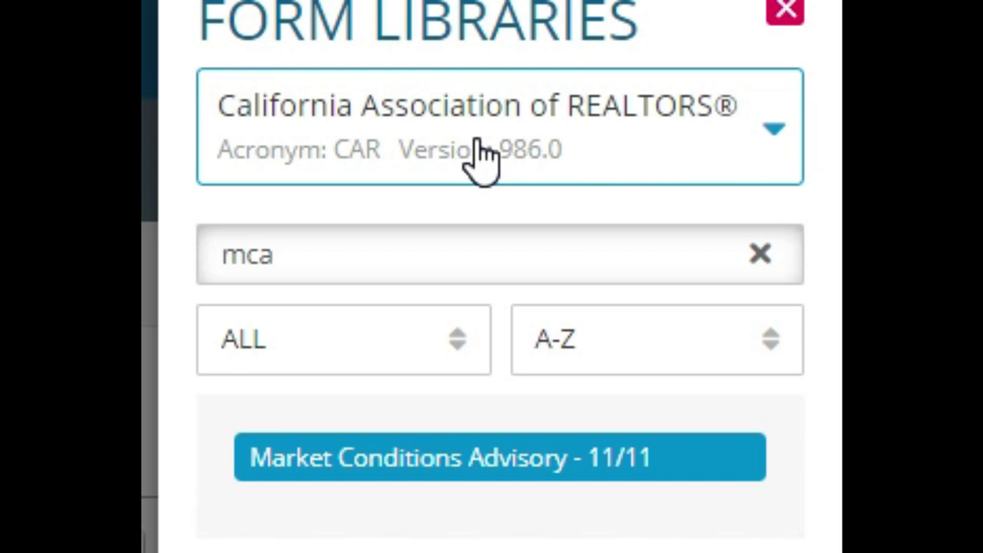
Switch the form search to all libraries and search for 'alameda'
click(481, 157)
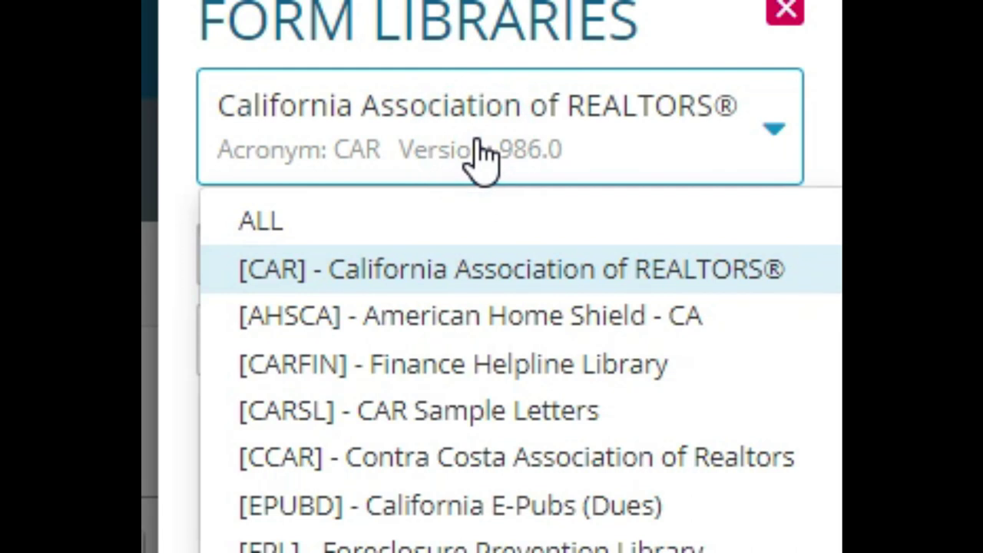
click(430, 229)
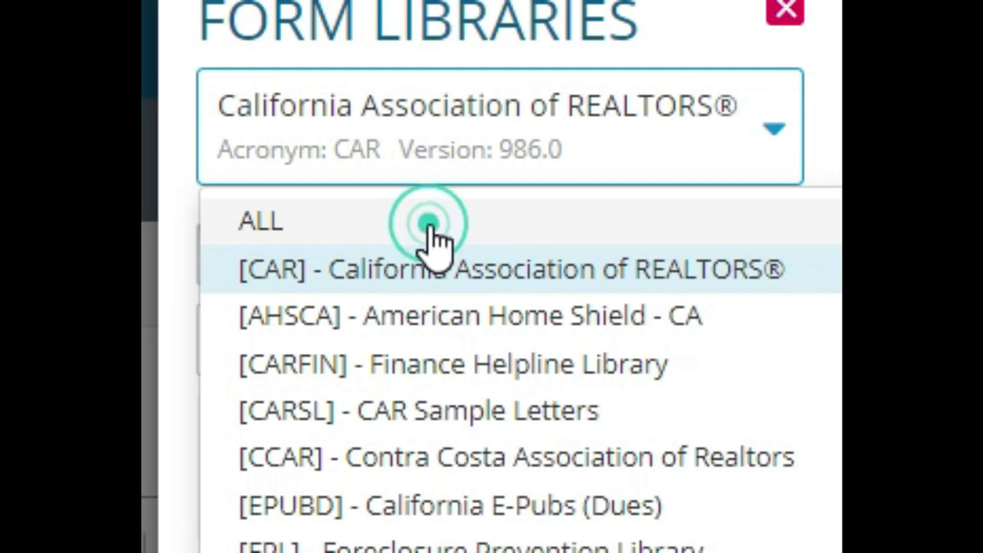
click(434, 226)
double_click(434, 226)
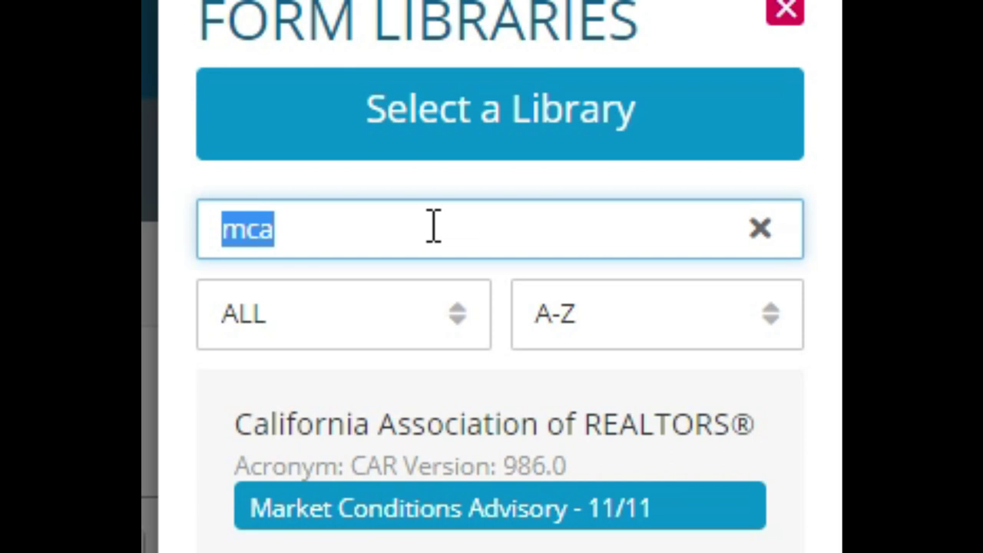
key(BackSpace)
text(alameda)
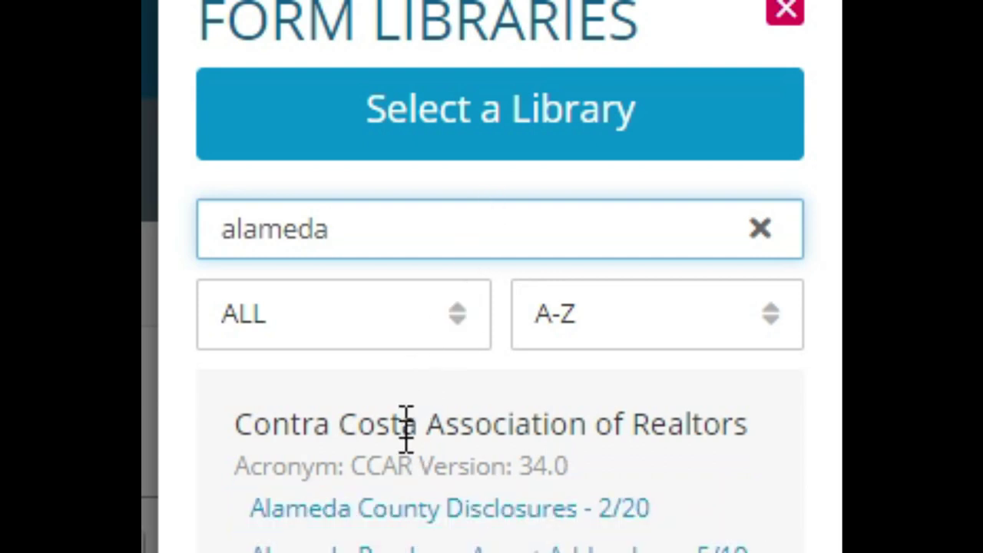
double_click(405, 234)
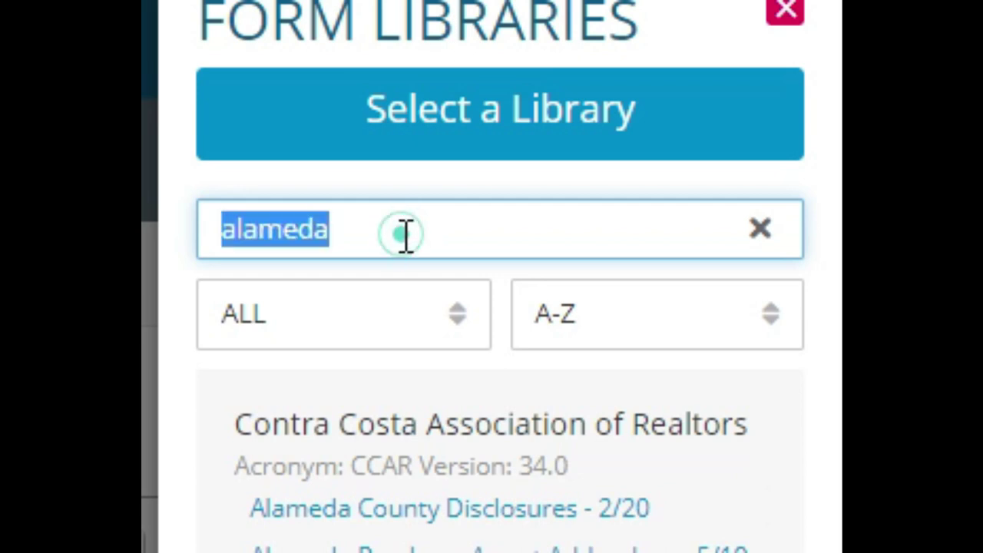
Close the Form Libraries panel, returning to the Offer 2020 documents list
click(483, 150)
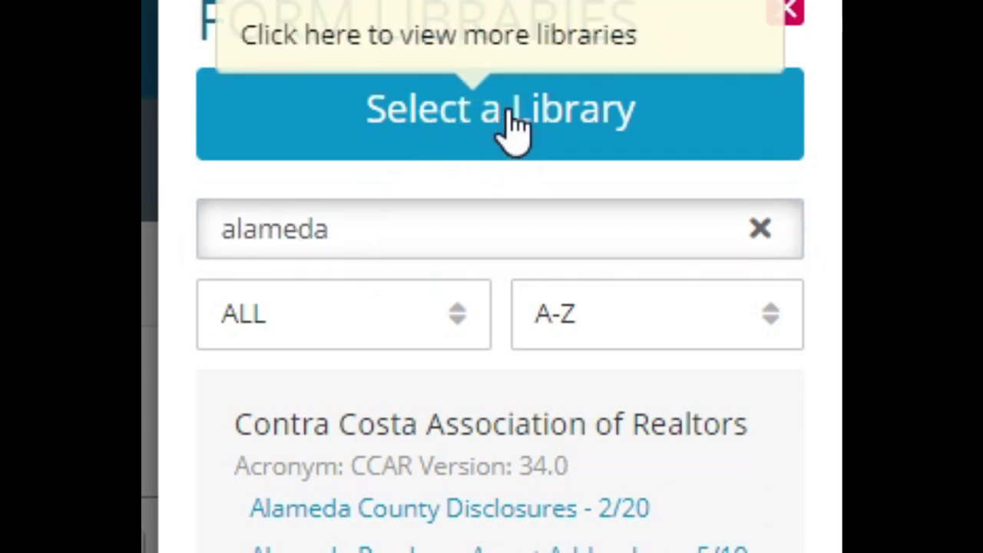
click(513, 129)
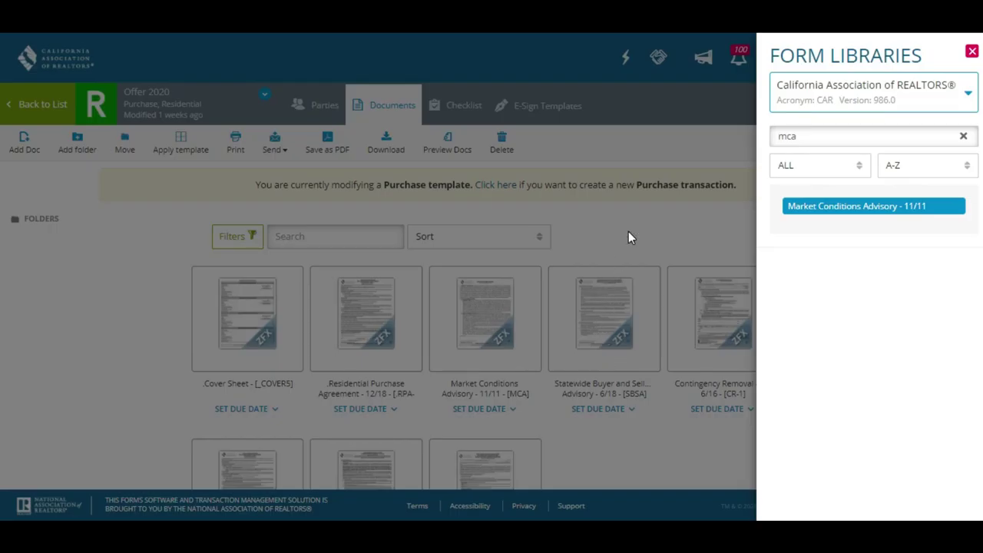
click(628, 231)
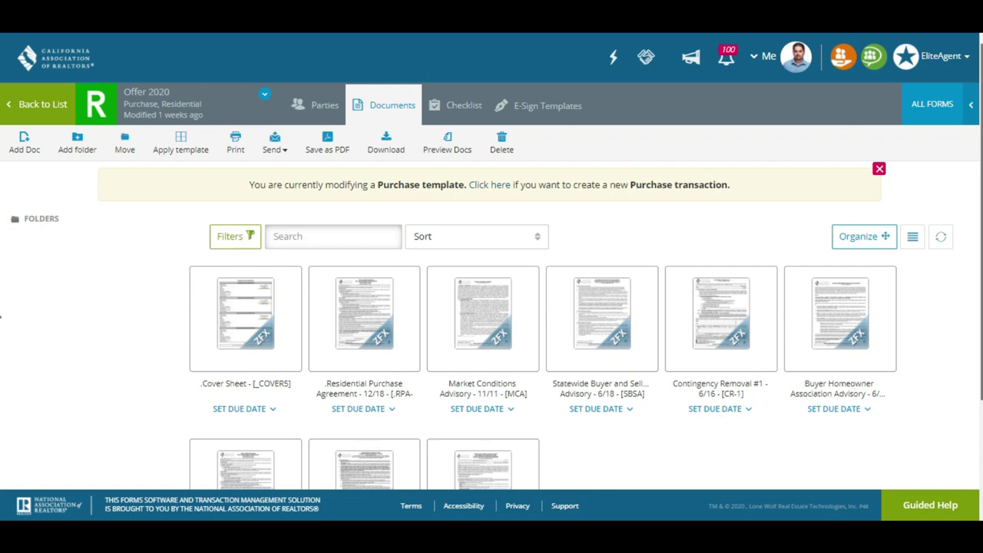
scroll(2, 373, down, 1)
scroll(2, 373, down, 1)
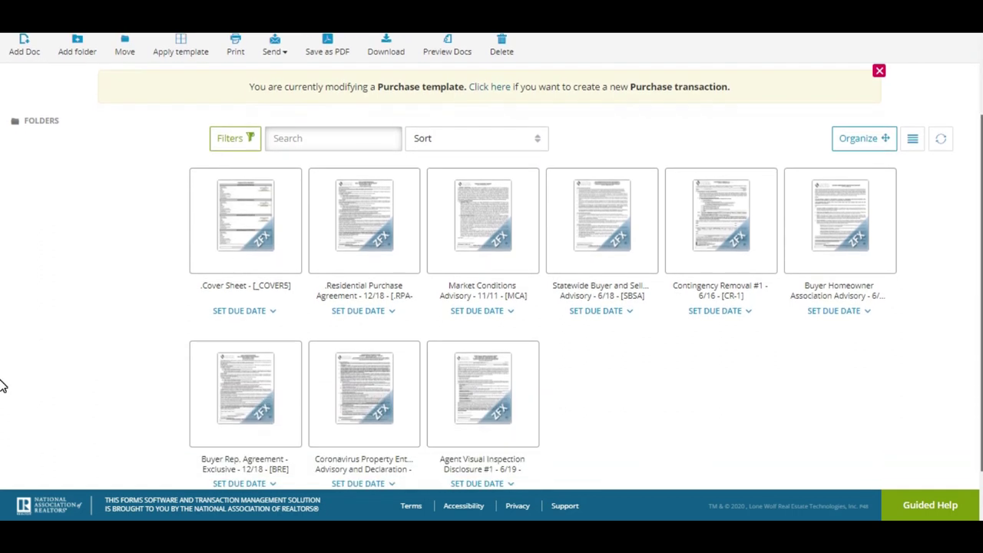
scroll(2, 386, down, 1)
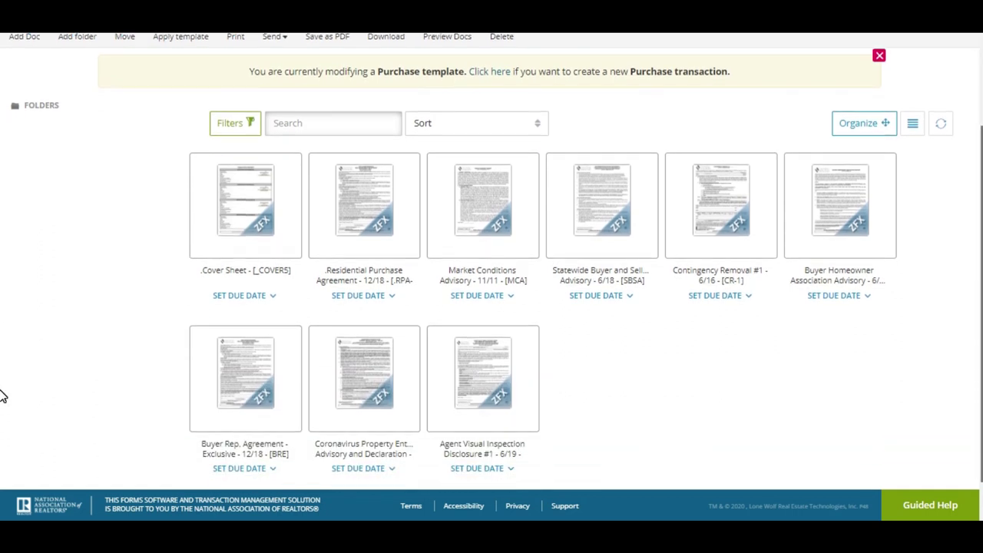
scroll(2, 399, down, 1)
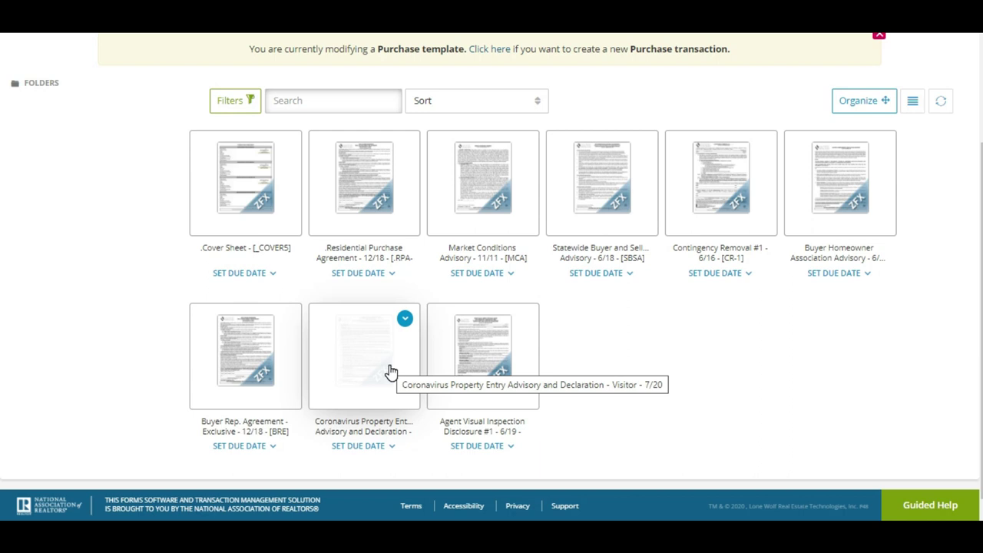
click(390, 373)
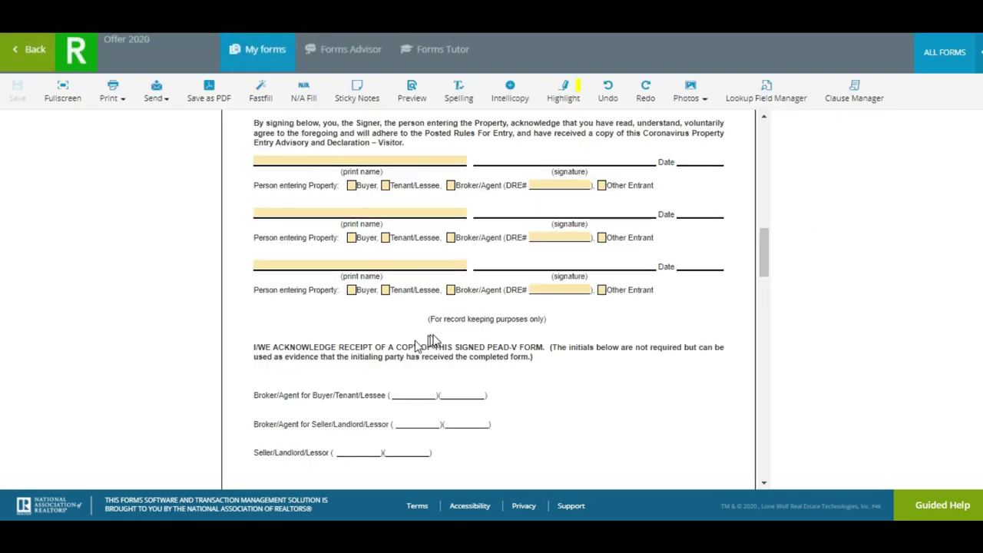
scroll(488, 300, down, 20)
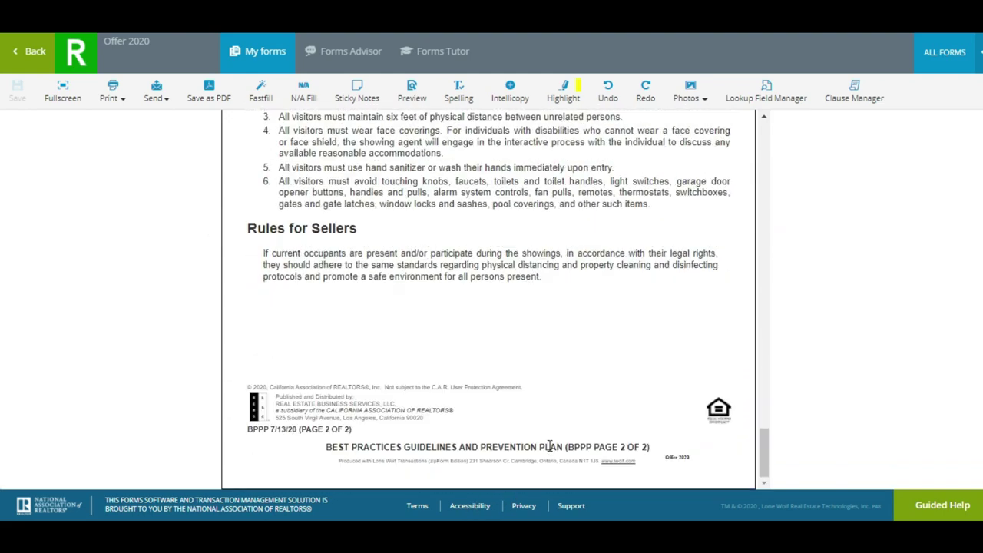
scroll(550, 446, up, 15)
scroll(594, 224, up, 3)
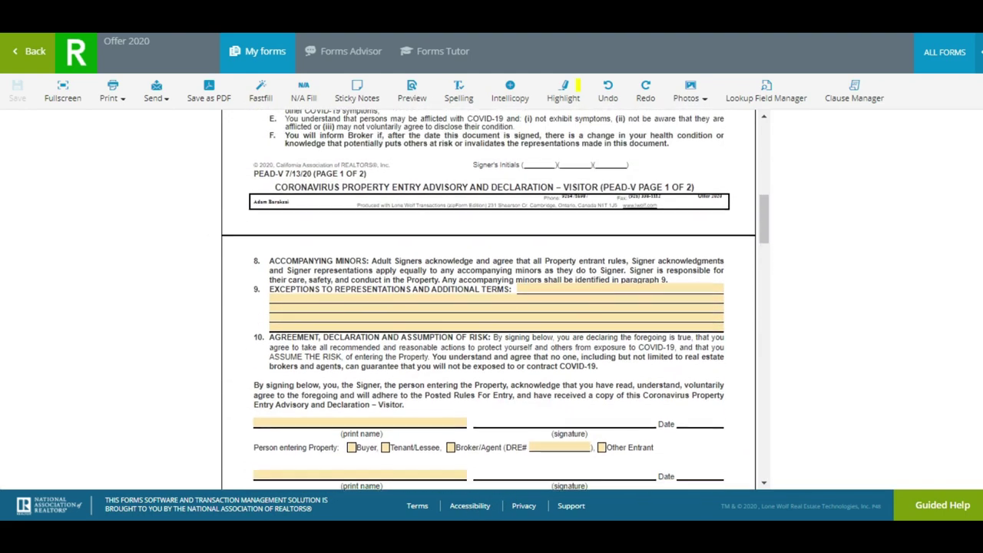
double_click(627, 196)
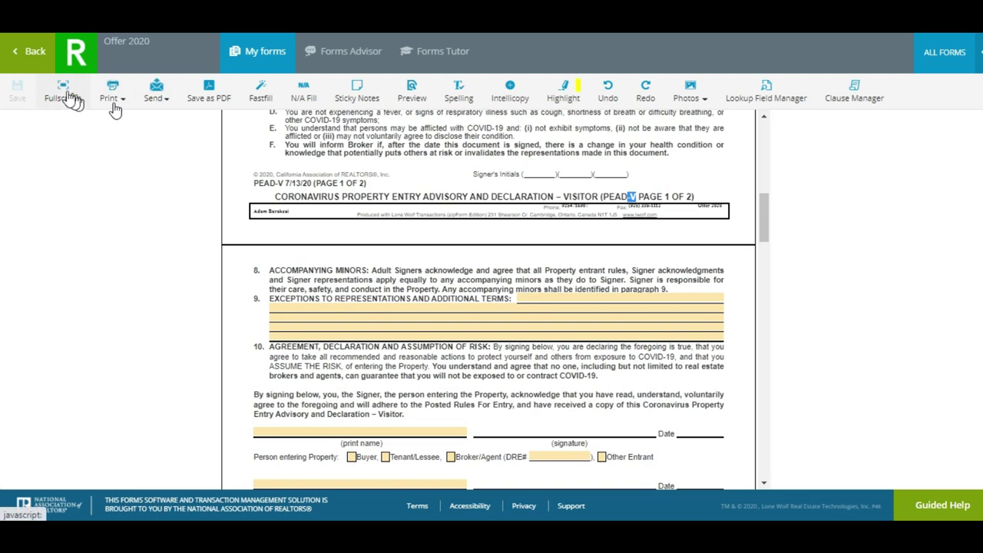
click(31, 51)
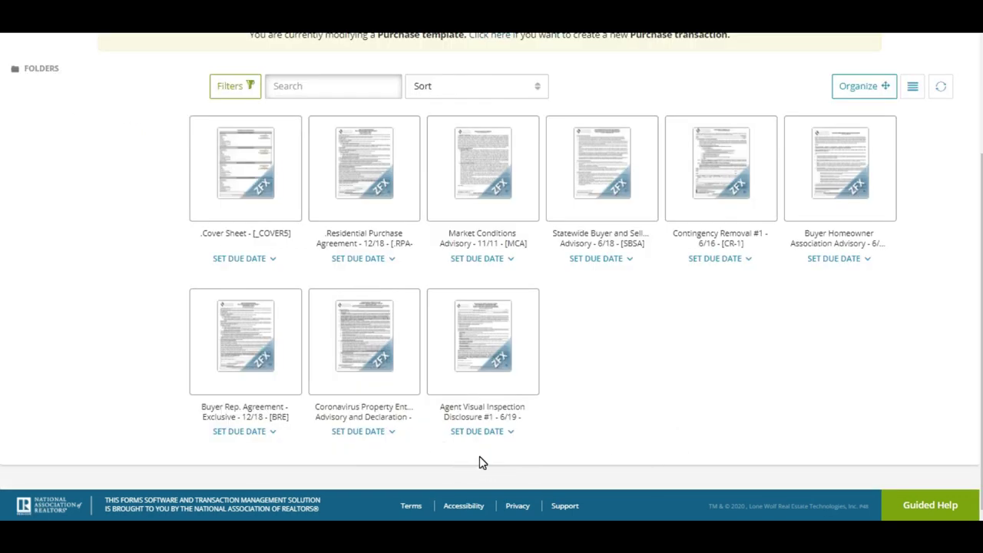
mouse_move(499, 331)
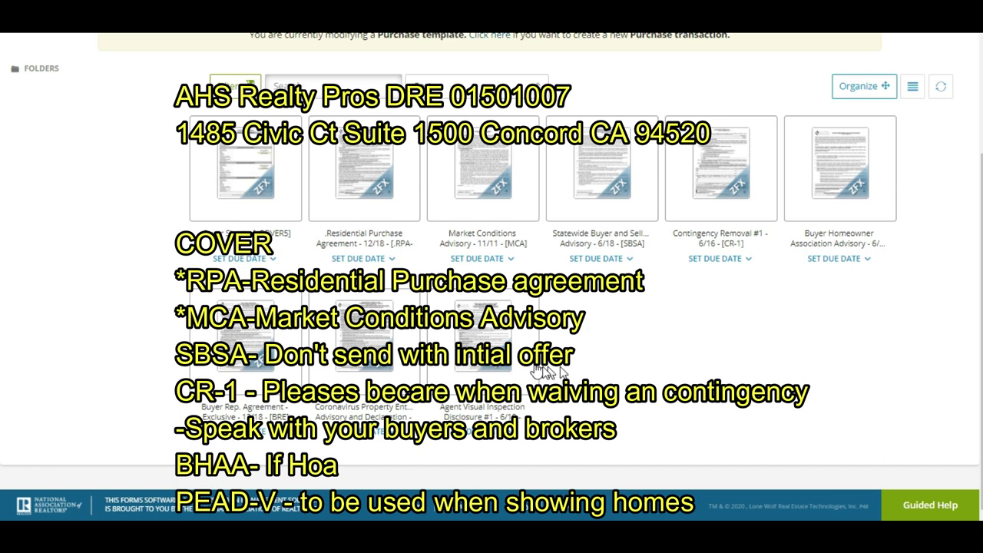
scroll(548, 374, up, 2)
scroll(549, 373, down, 1)
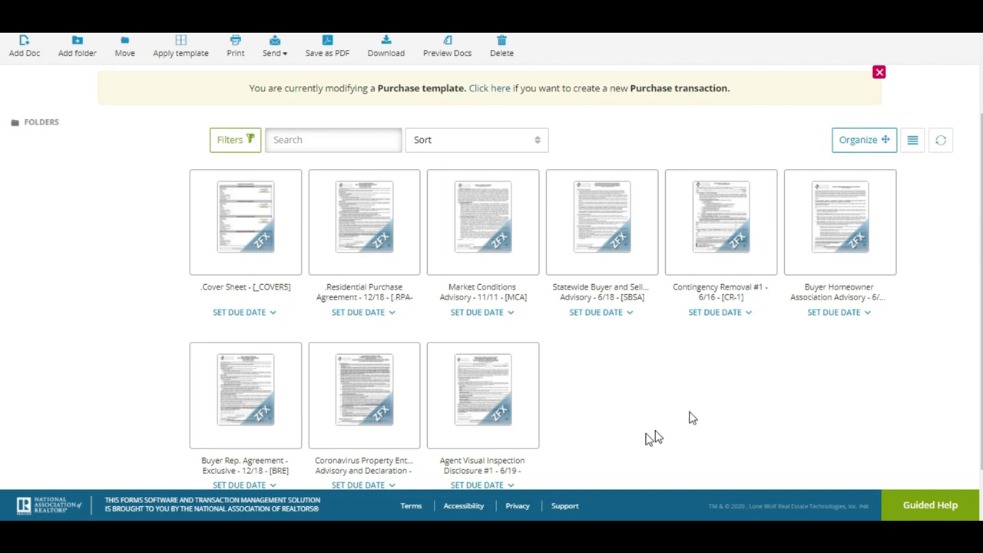
scroll(3, 221, up, 2)
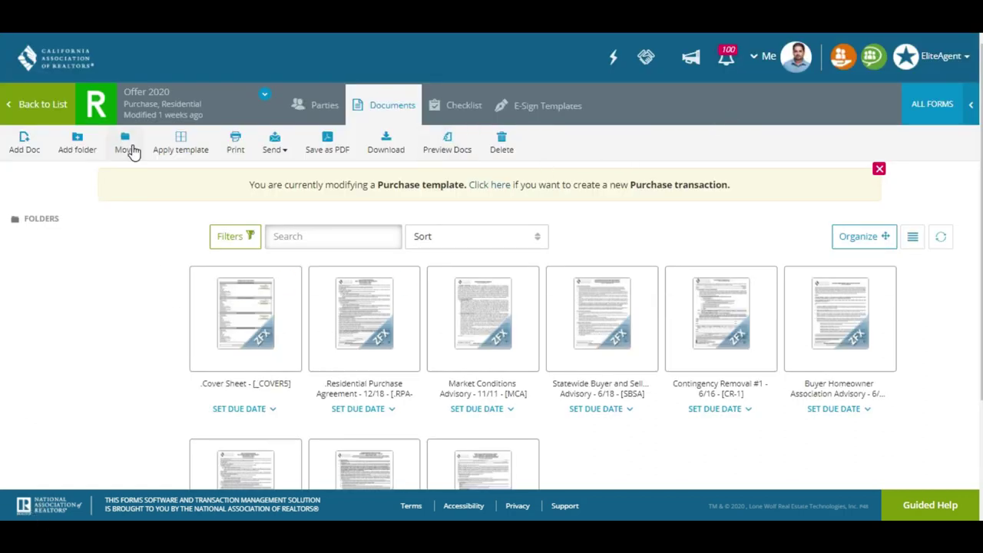
Go back from Offer 2020 to the Templates list
click(26, 103)
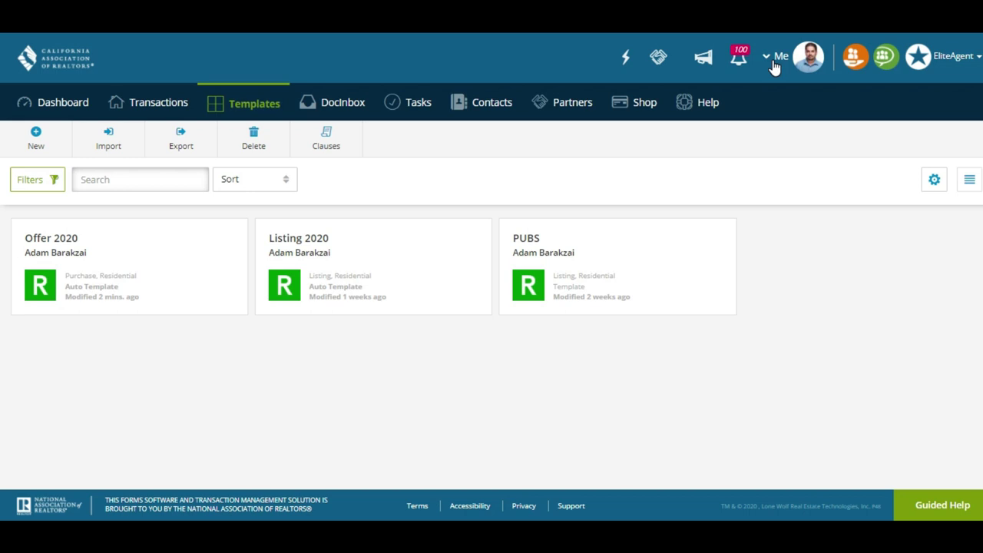
Go to Profile & Settings from the Me account menu, landing on About Me
click(774, 67)
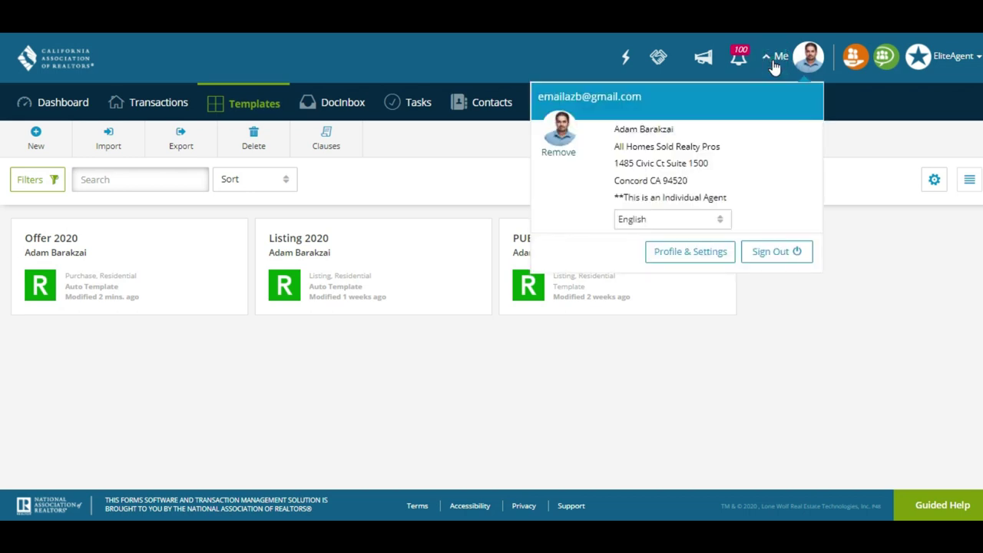
click(774, 67)
click(772, 64)
click(770, 61)
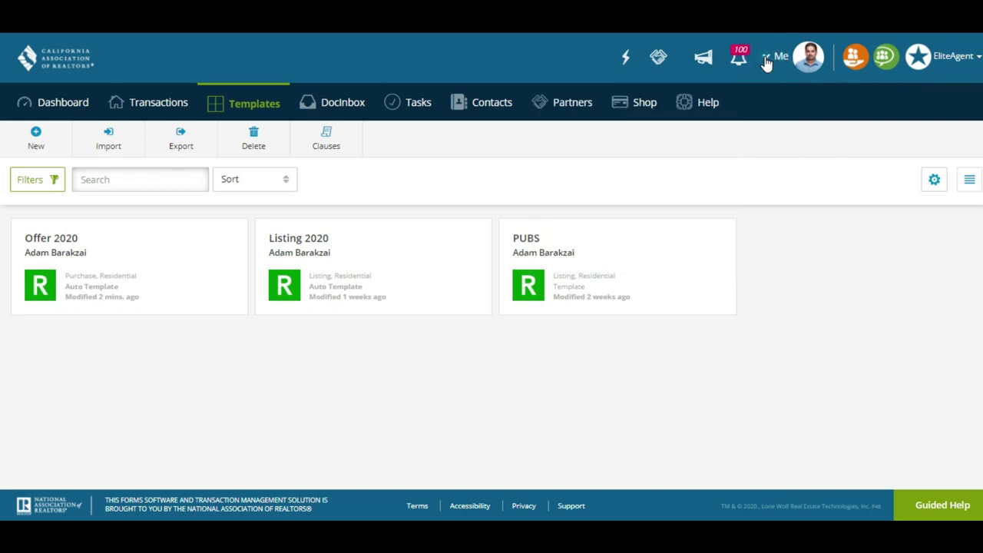
click(766, 61)
click(676, 258)
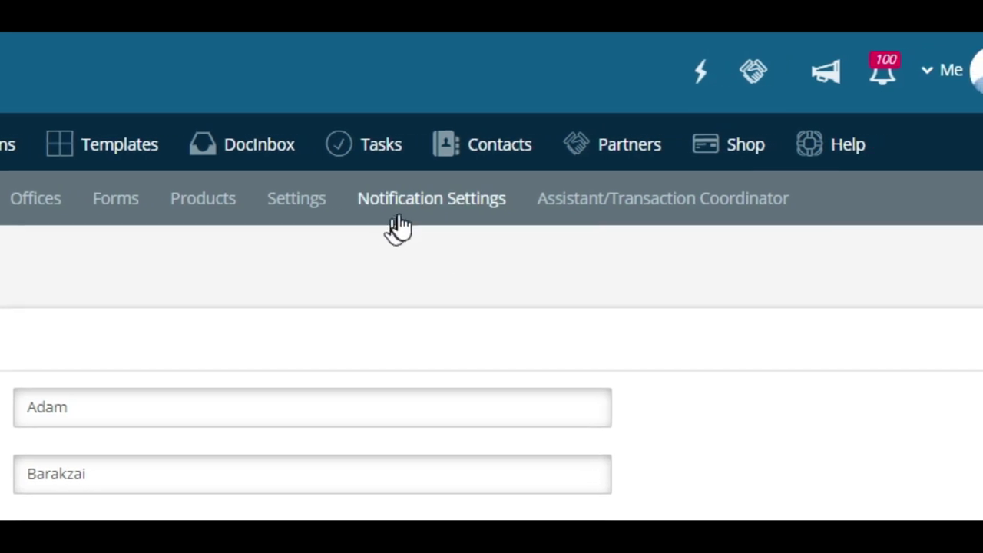
In the Settings section, keep Pacific Time Zone as the default signature time zone
click(253, 198)
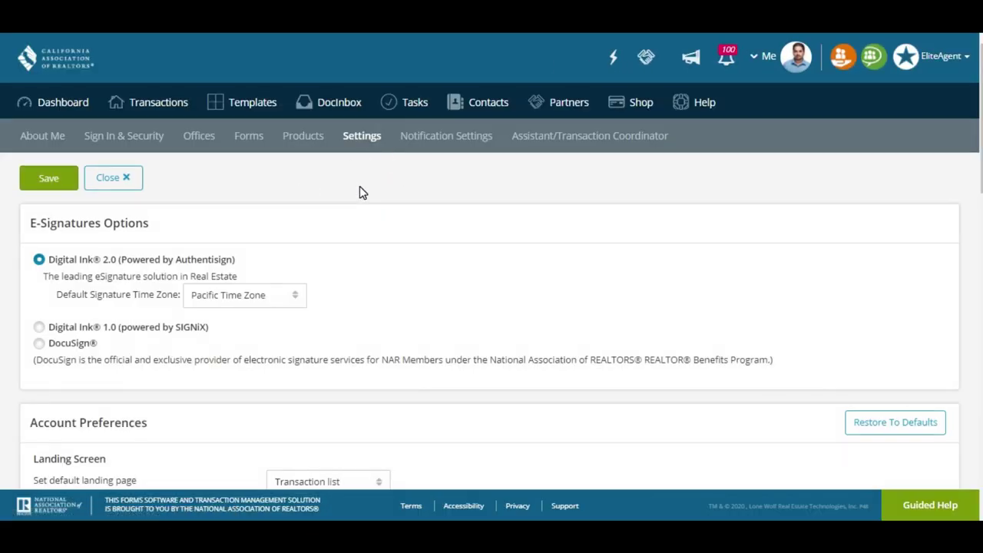
scroll(359, 191, down, 1)
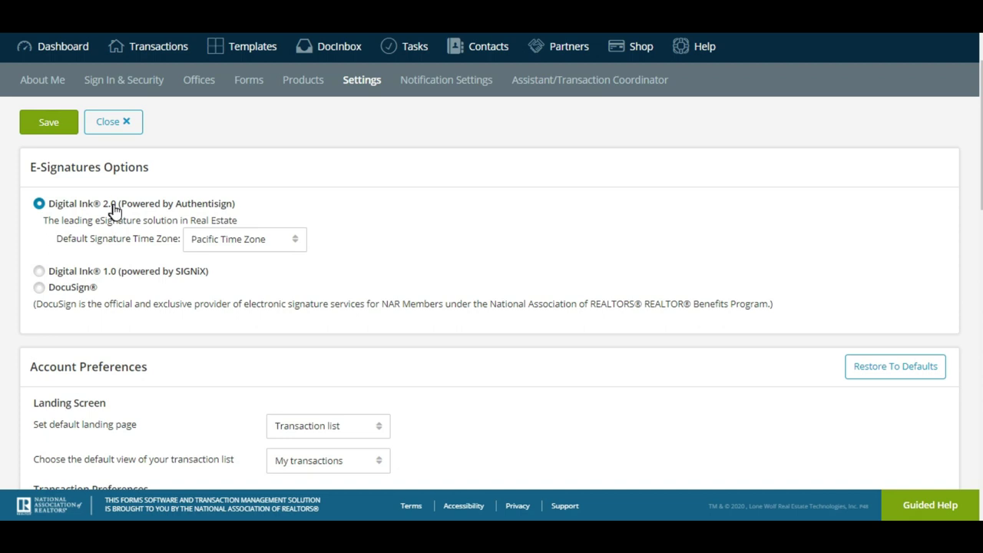
click(224, 245)
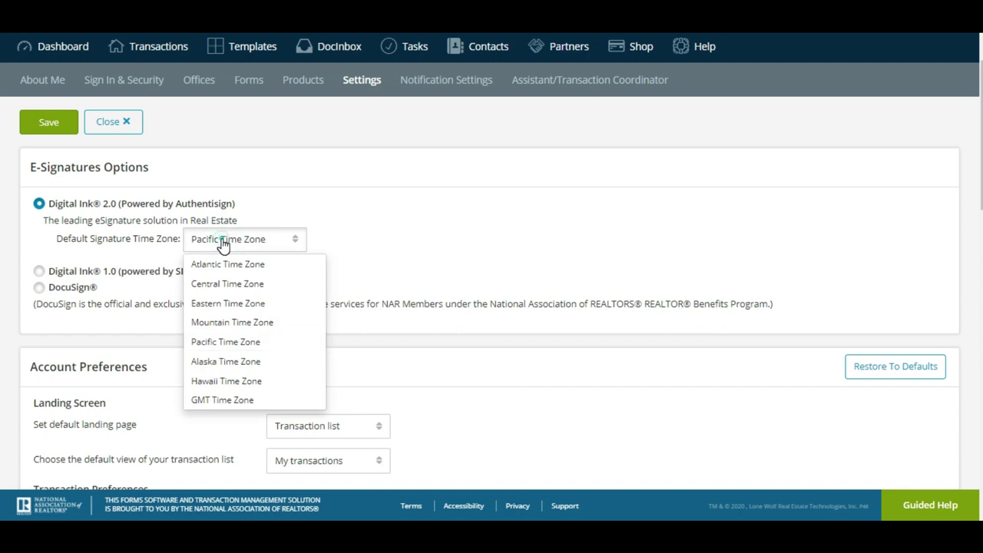
click(222, 244)
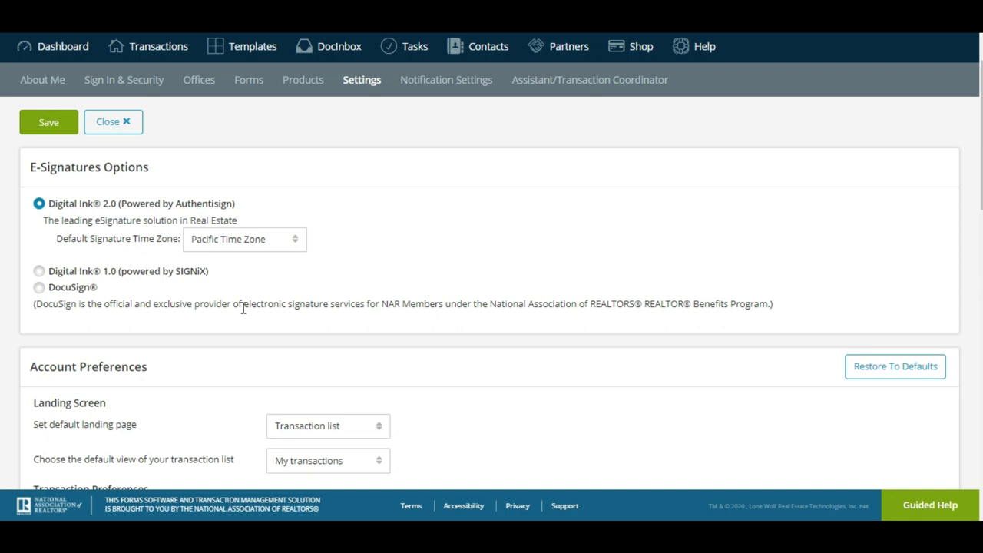
Save the account settings with Digital Ink 2.0 and go to the Transactions list
scroll(629, 384, down, 1)
scroll(492, 261, down, 2)
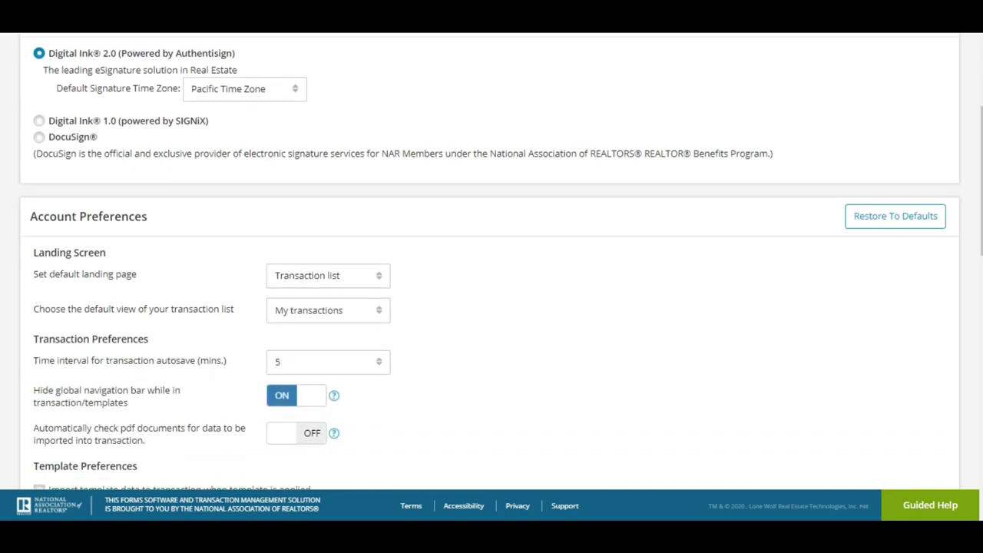
scroll(492, 261, down, 10)
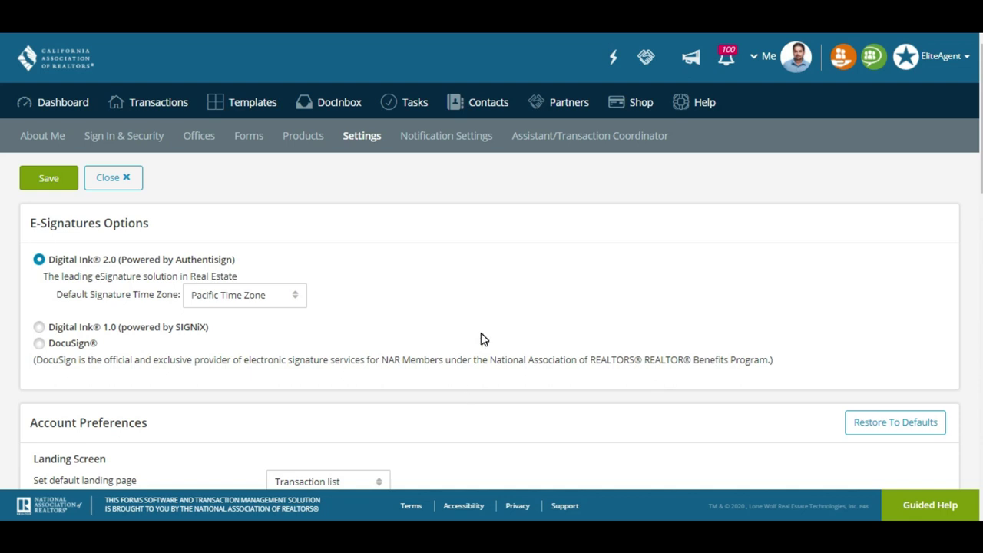
click(53, 181)
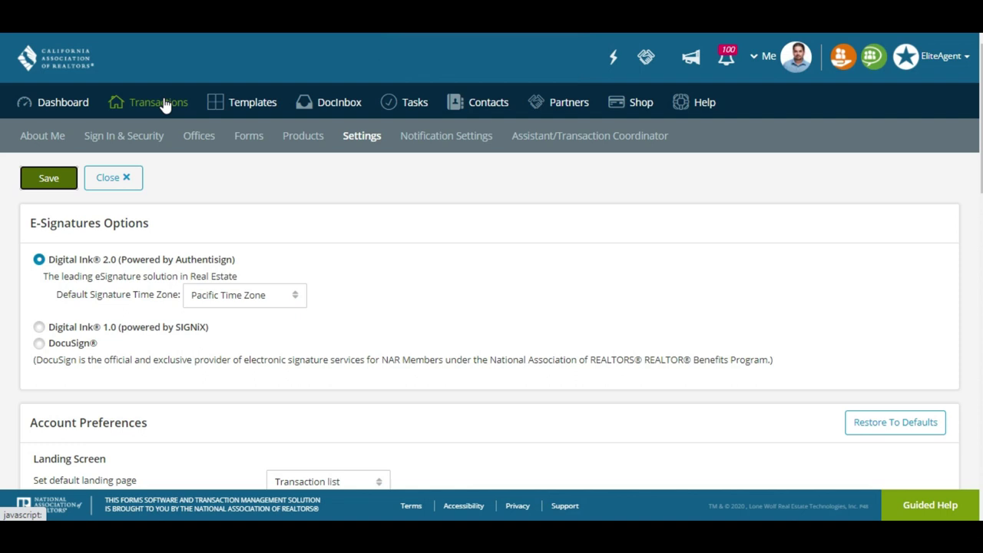
click(163, 105)
click(100, 151)
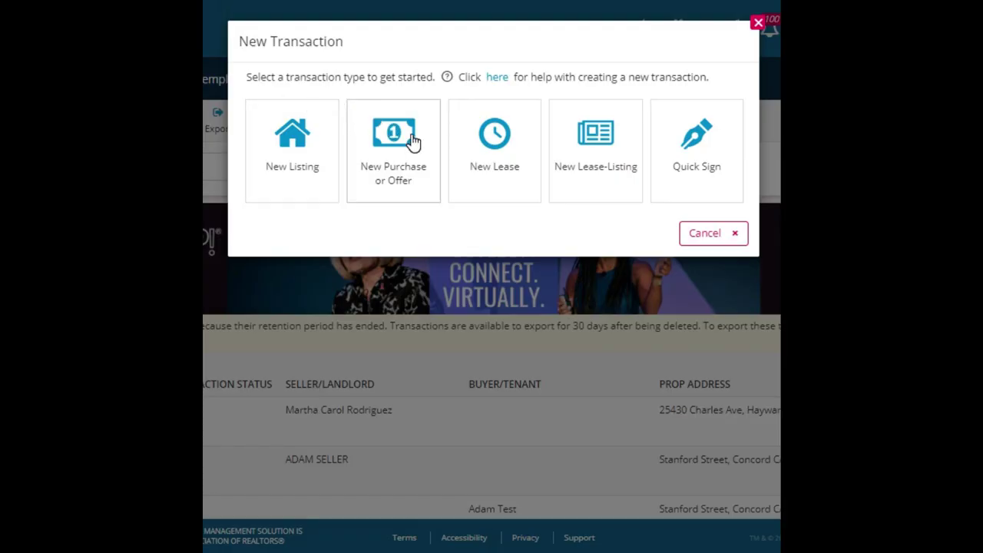
click(413, 141)
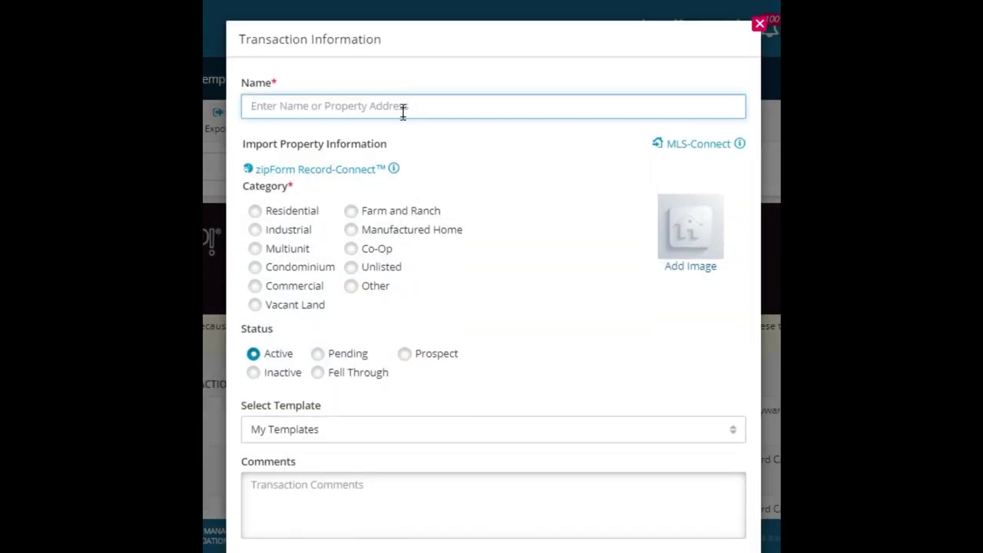
click(402, 107)
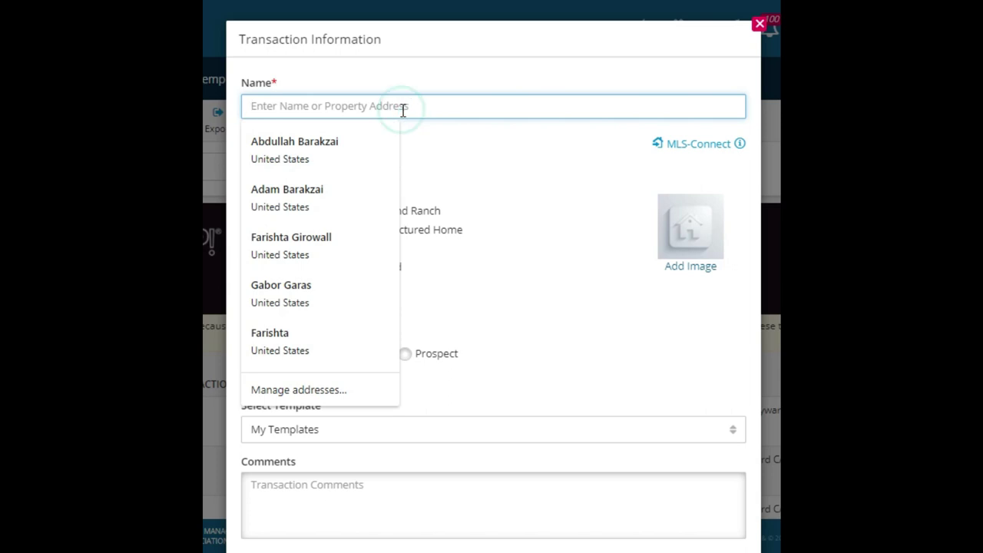
text(1952)
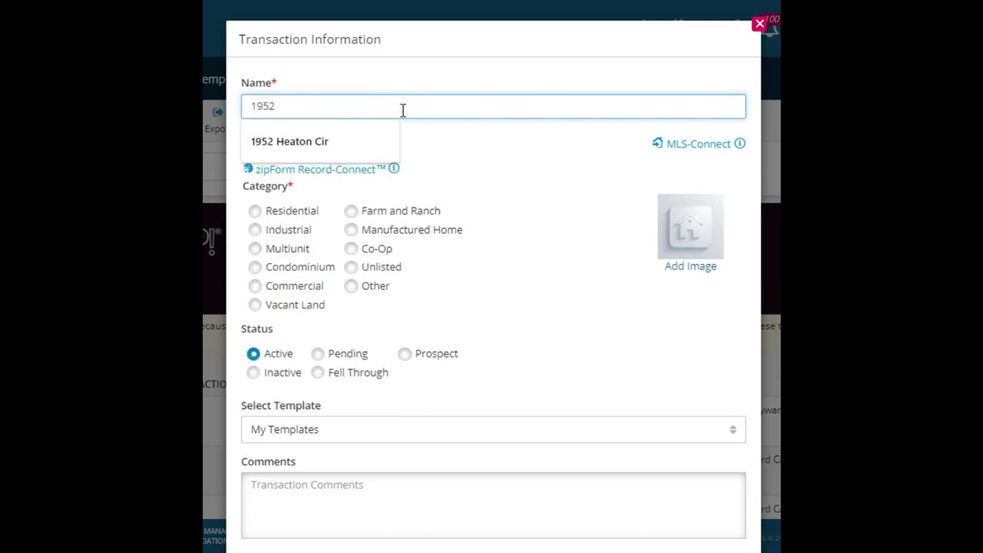
key(Down)
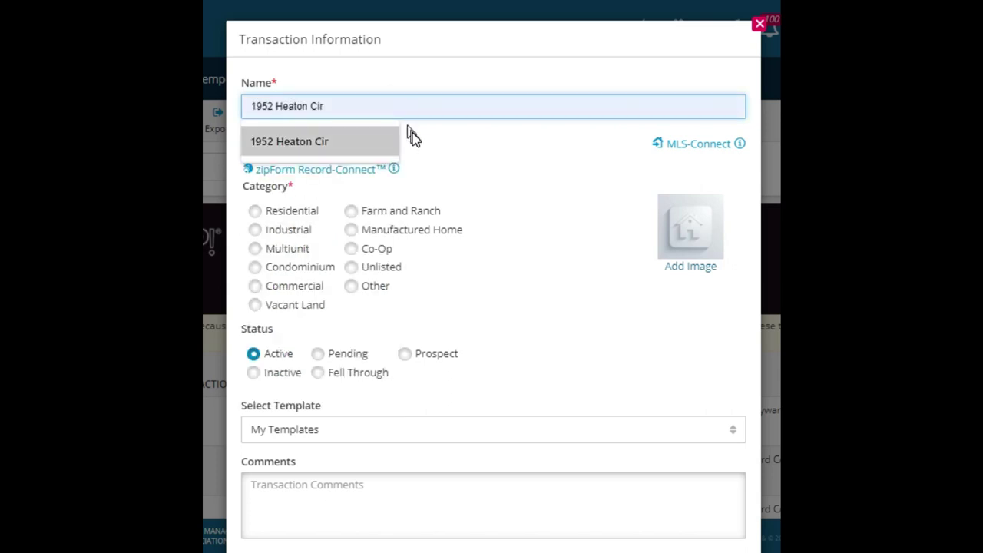
click(352, 141)
click(398, 111)
text(conc)
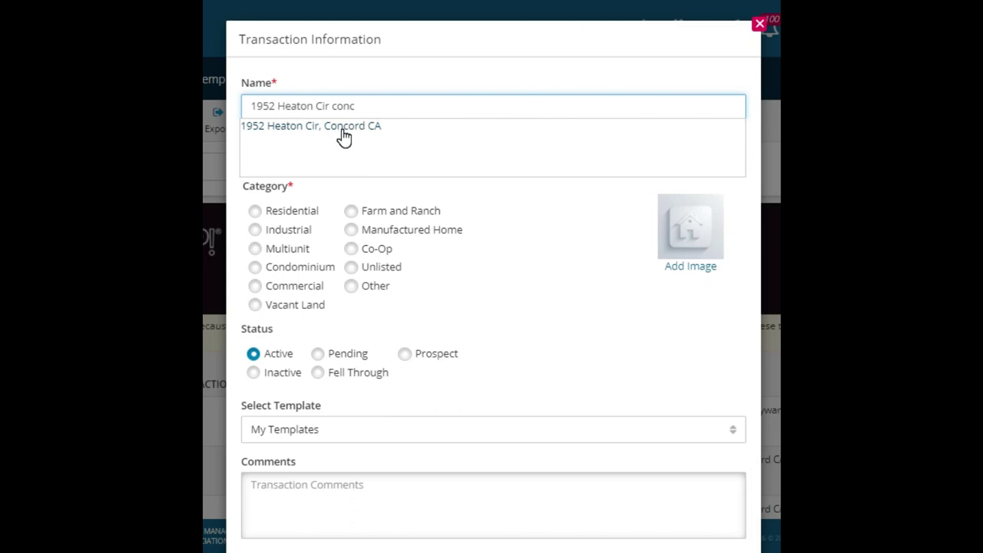
click(343, 129)
Set the category to Residential and apply the Personal - Offer 2020 template
click(298, 210)
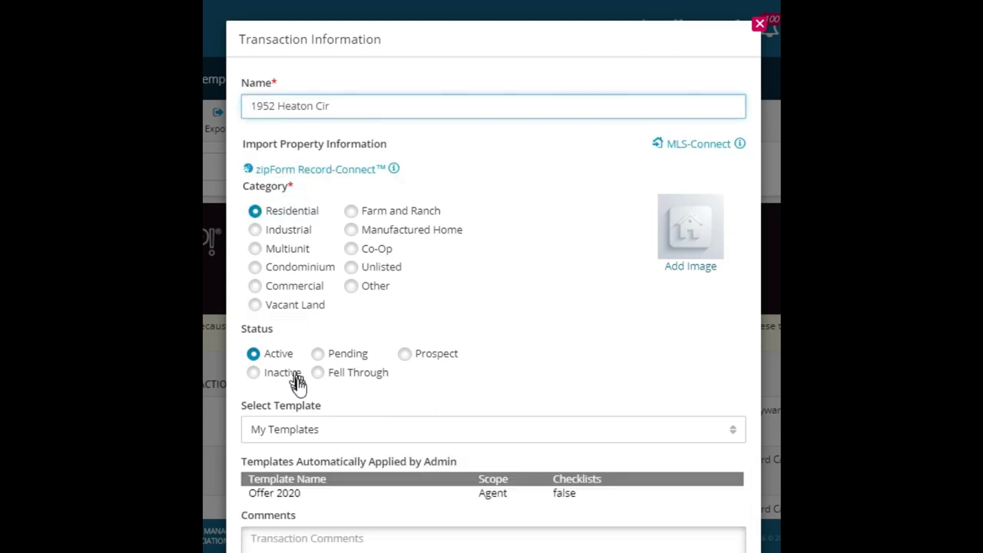
click(368, 430)
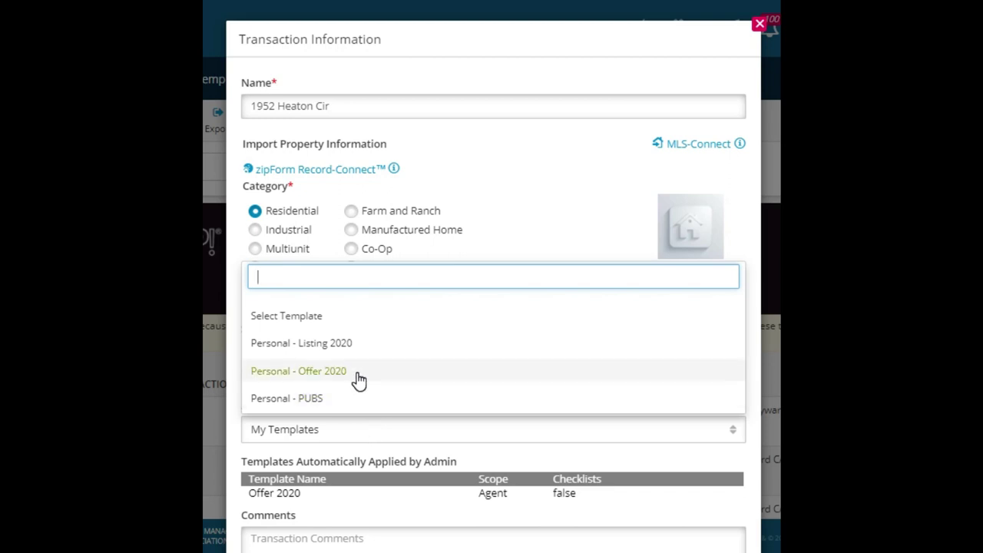
click(356, 373)
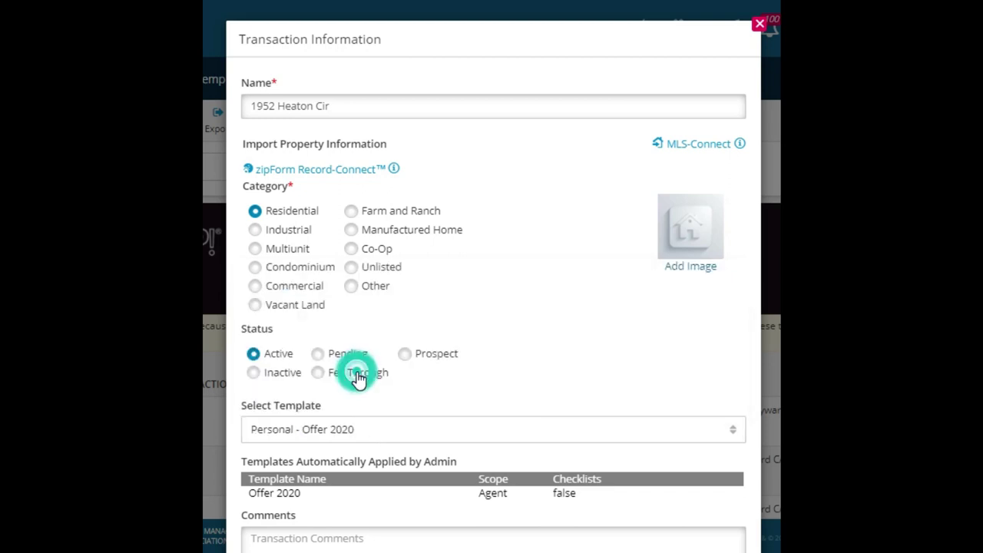
Bring up the MLS-Connect import with EASTBAYMLS kept as the MLS Name
click(708, 154)
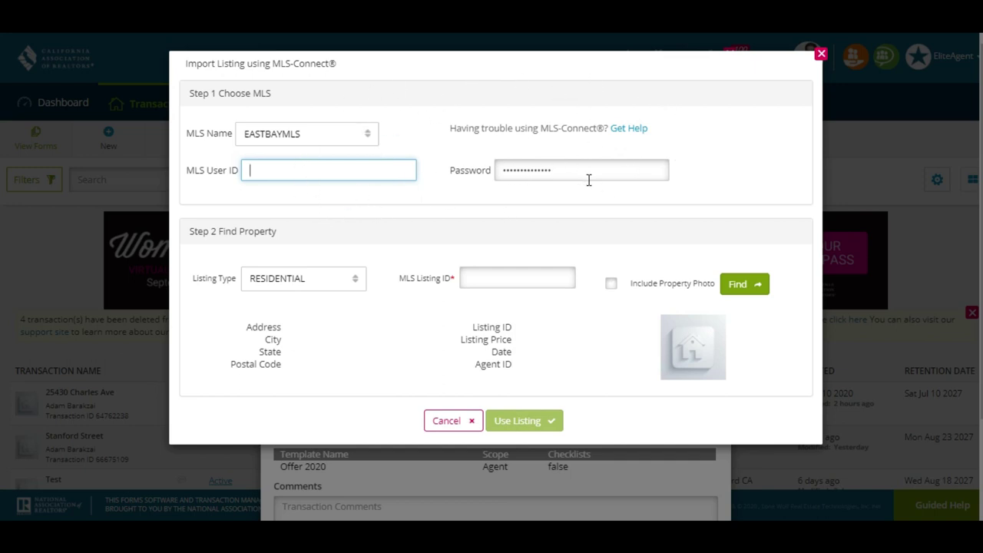
click(326, 134)
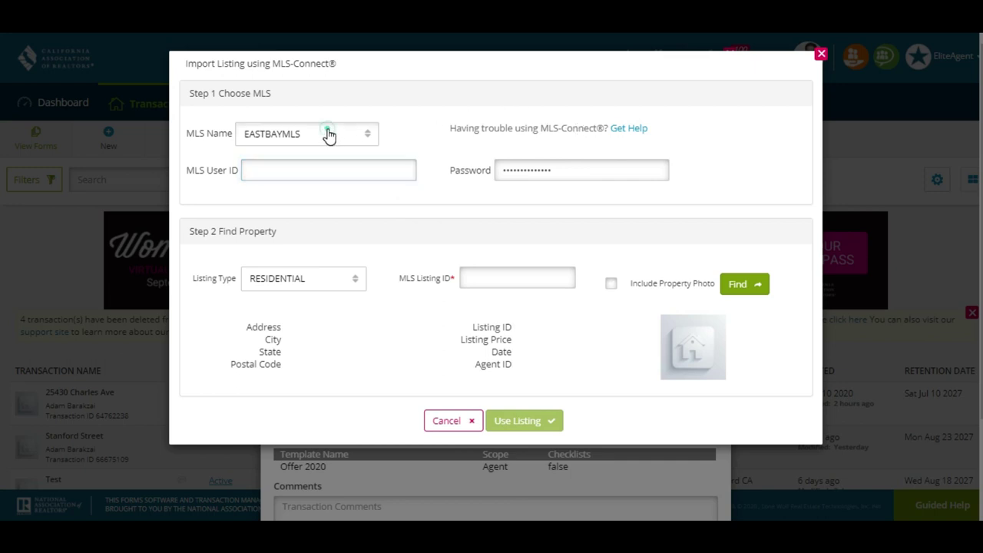
click(325, 132)
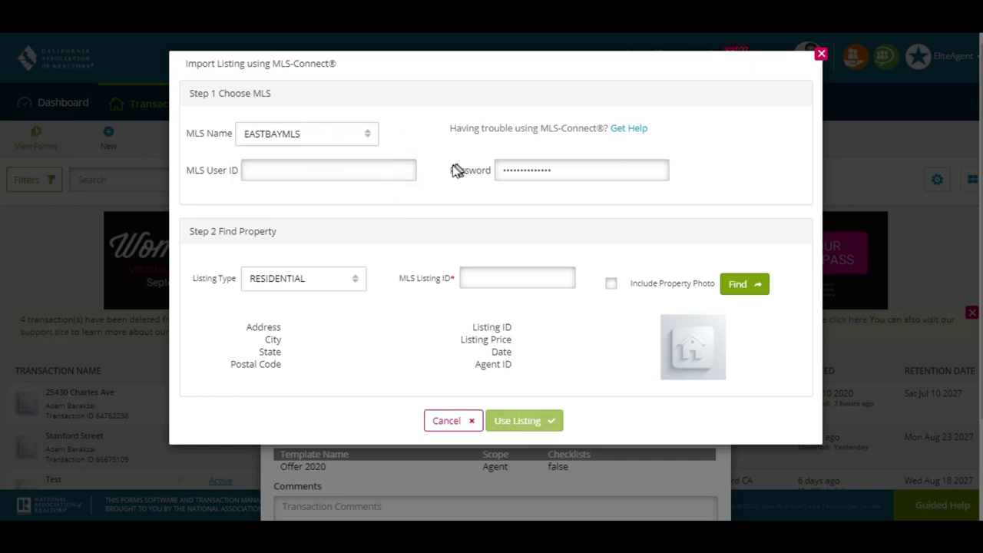
click(500, 279)
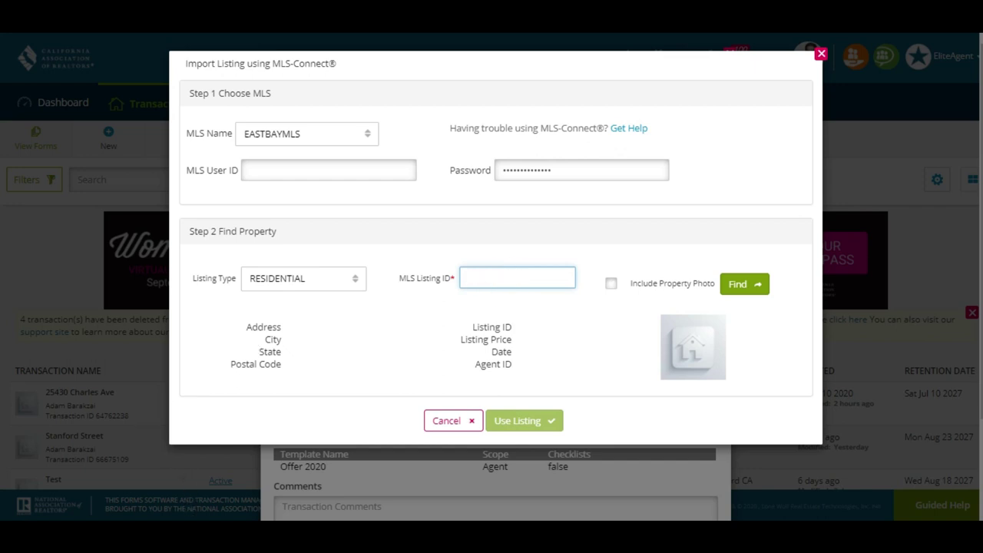
click(234, 538)
click(77, 473)
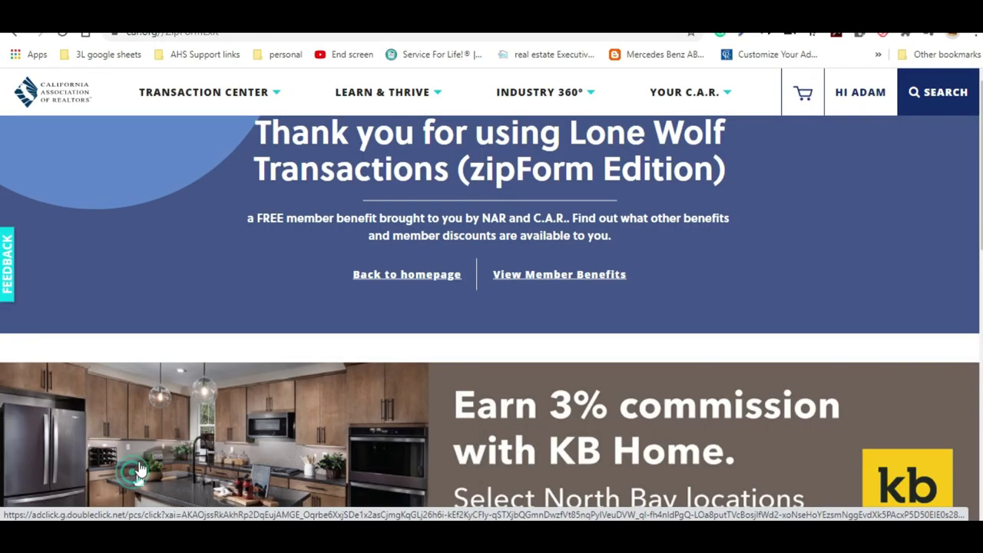
key(ctrl+Tab)
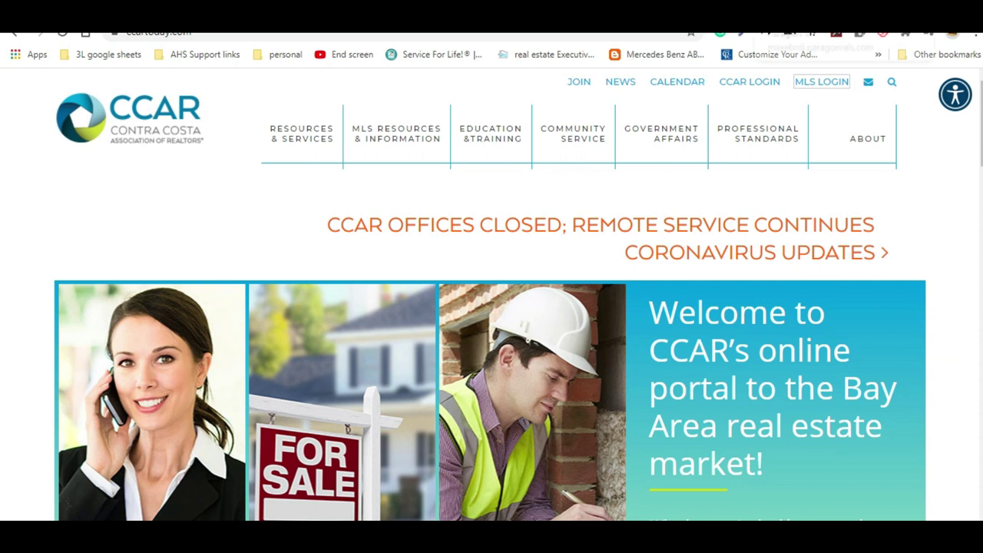
key(ctrl+Tab)
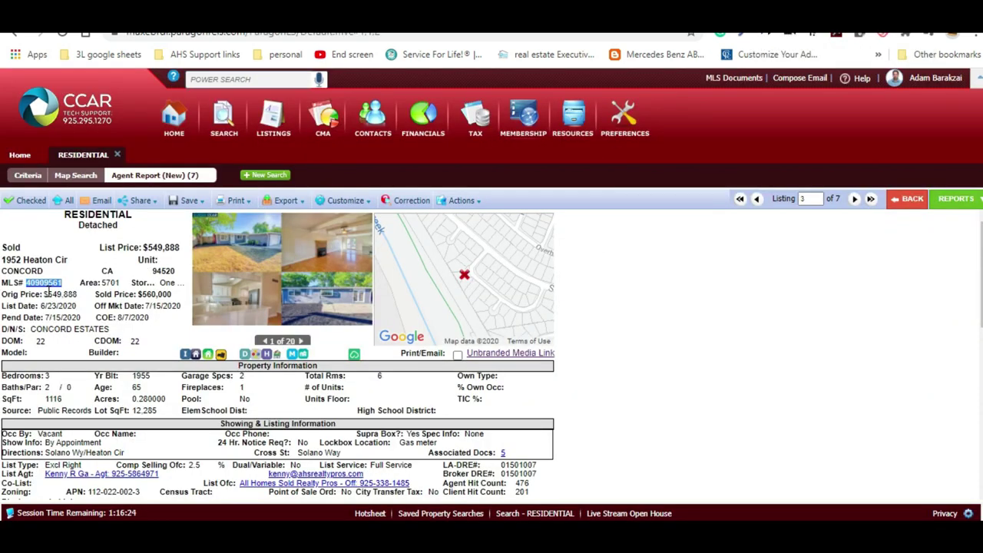
key(ctrl+plus)
key(ctrl+plus)
key(ctrl+plus)
key(ctrl+plus)
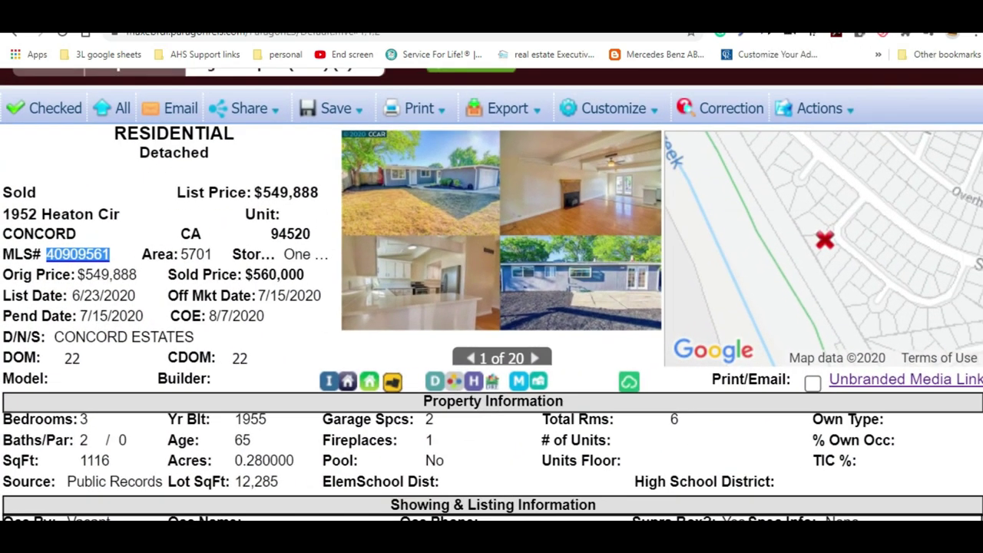
key(ctrl+plus)
key(ctrl+plus)
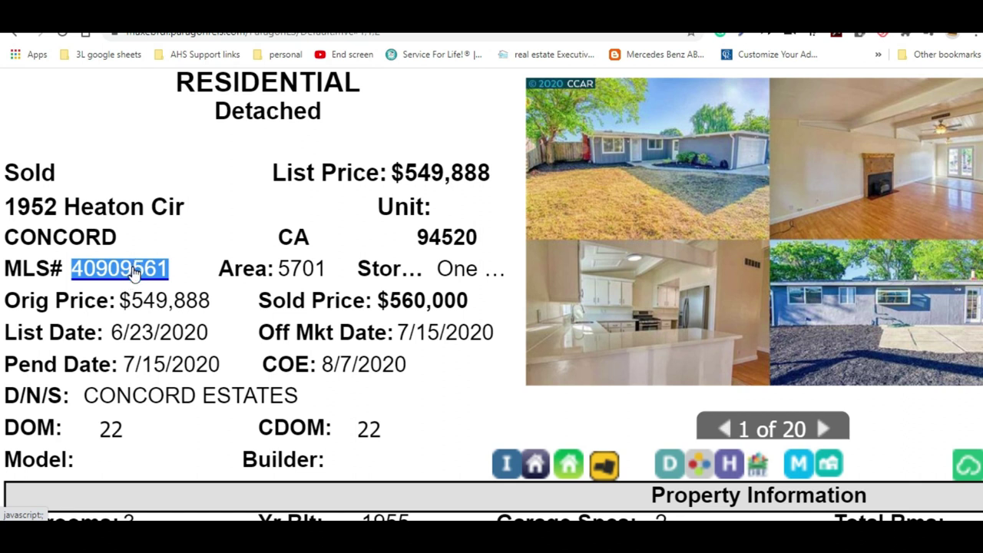
Return to the Transactions window with the MLS-Connect import dialog
click(125, 534)
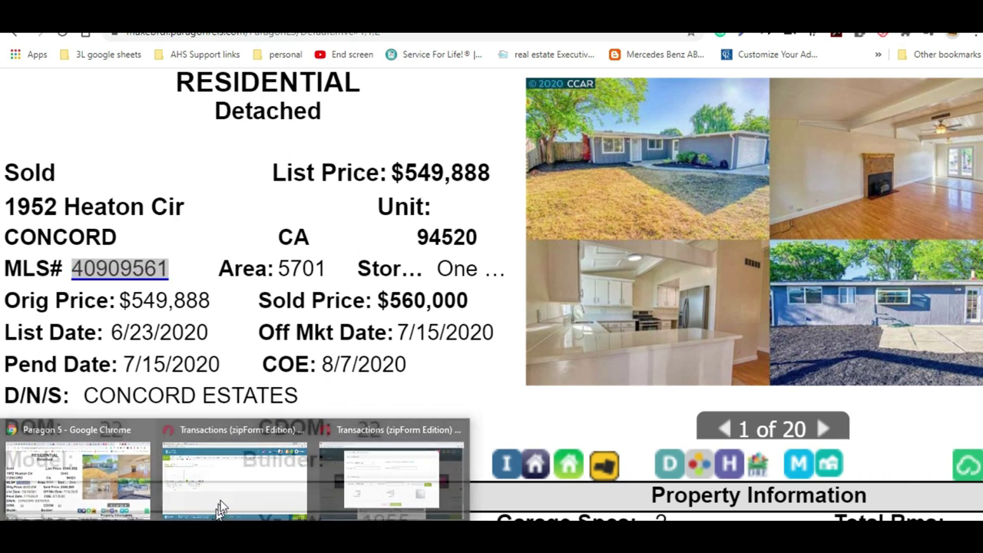
right_click(196, 534)
click(195, 534)
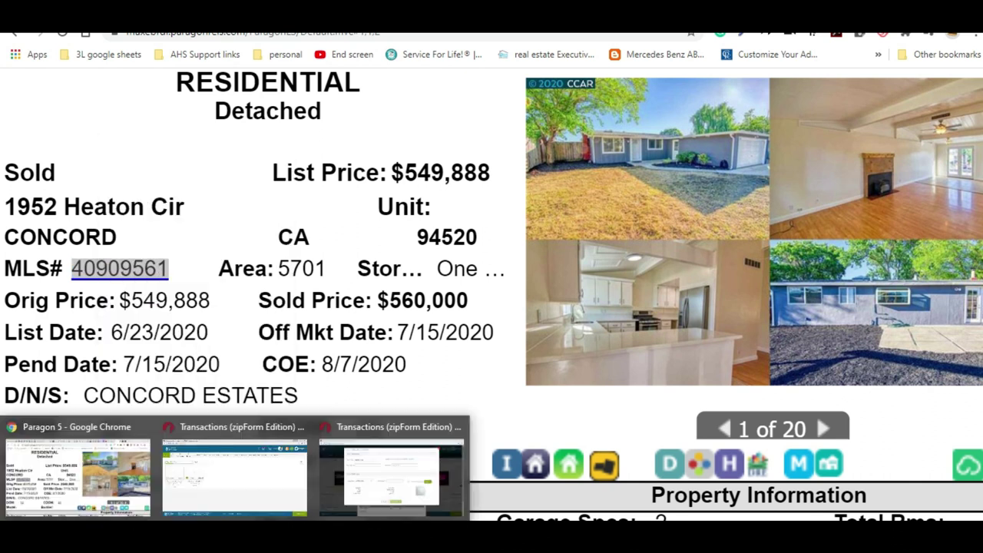
click(407, 468)
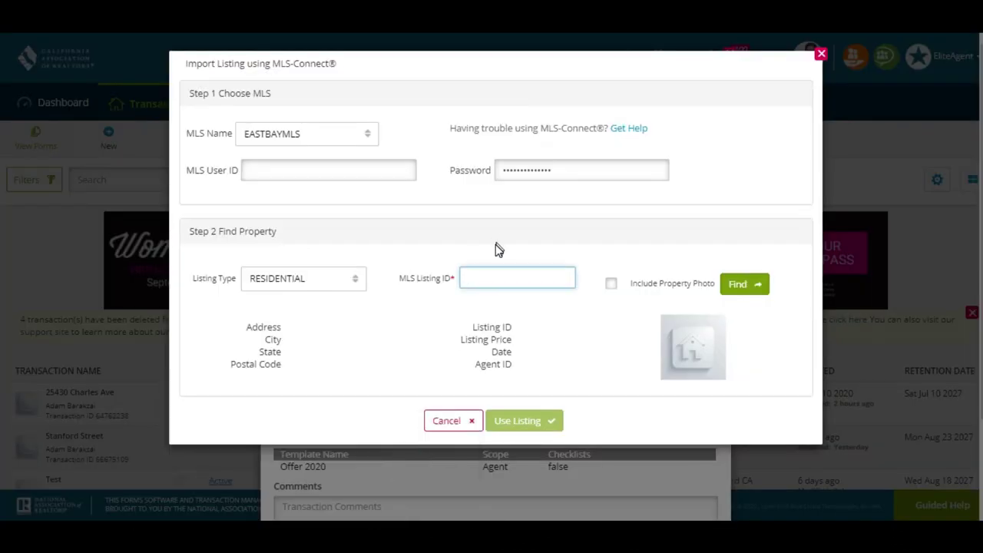
Find MLS listing 40909561 with property photos included and use it for the transaction
click(366, 170)
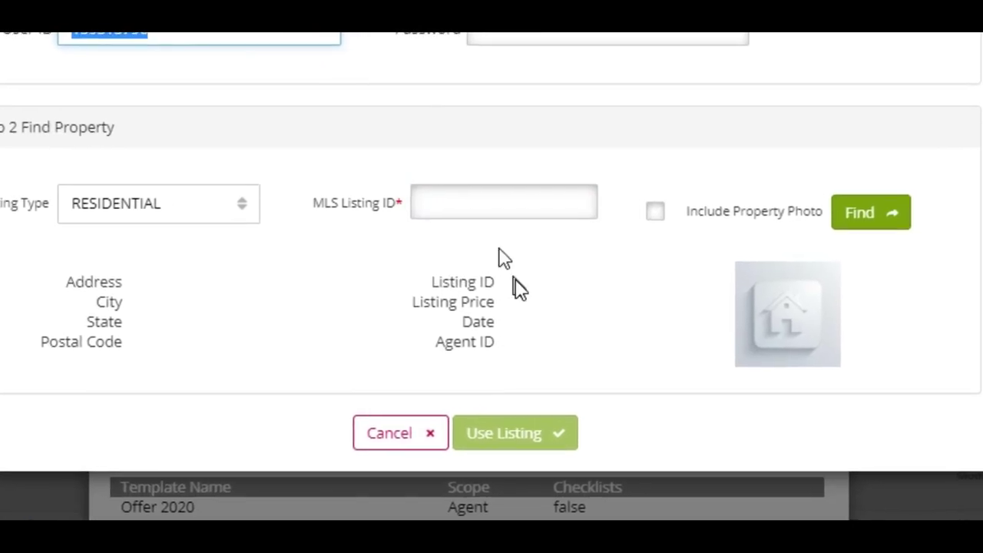
click(562, 211)
text(40909561)
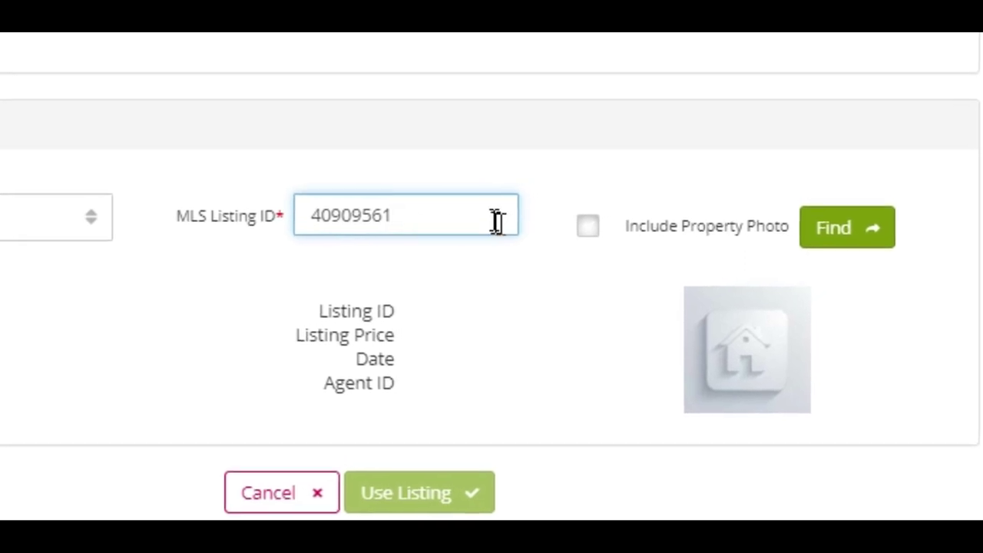
click(589, 225)
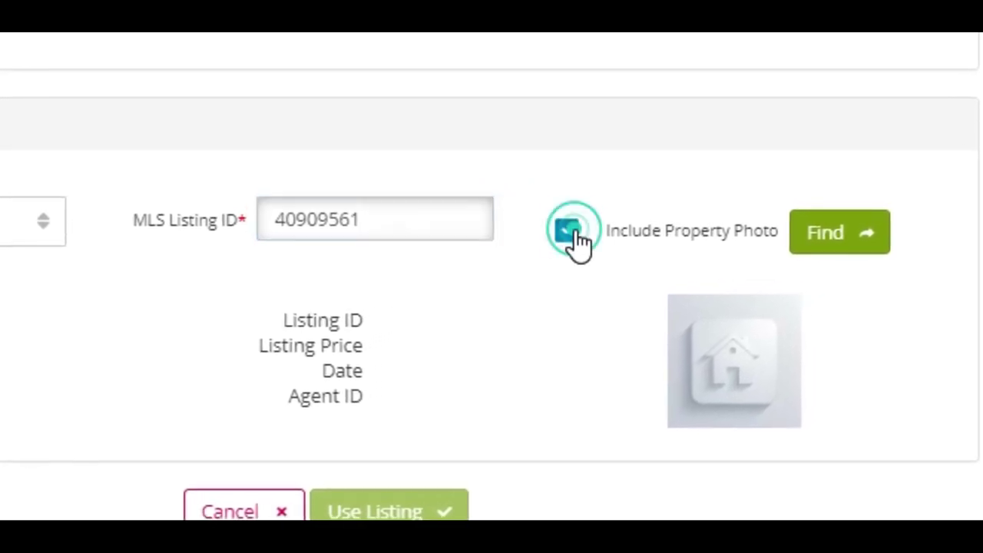
click(820, 244)
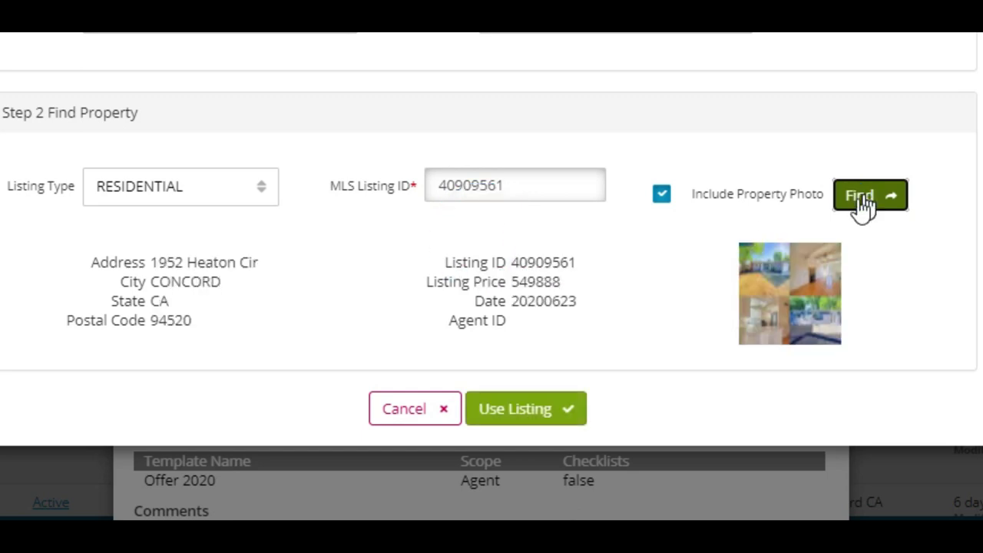
click(549, 427)
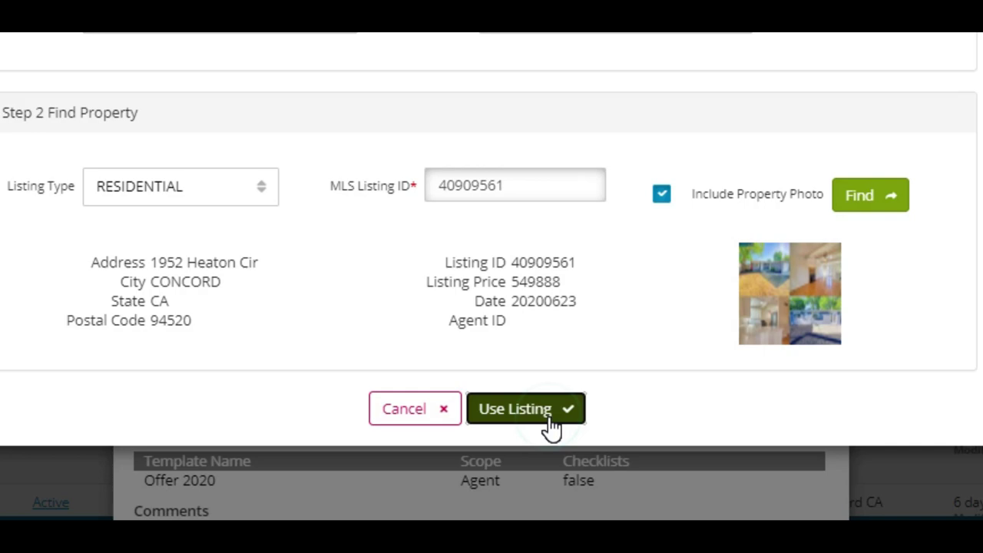
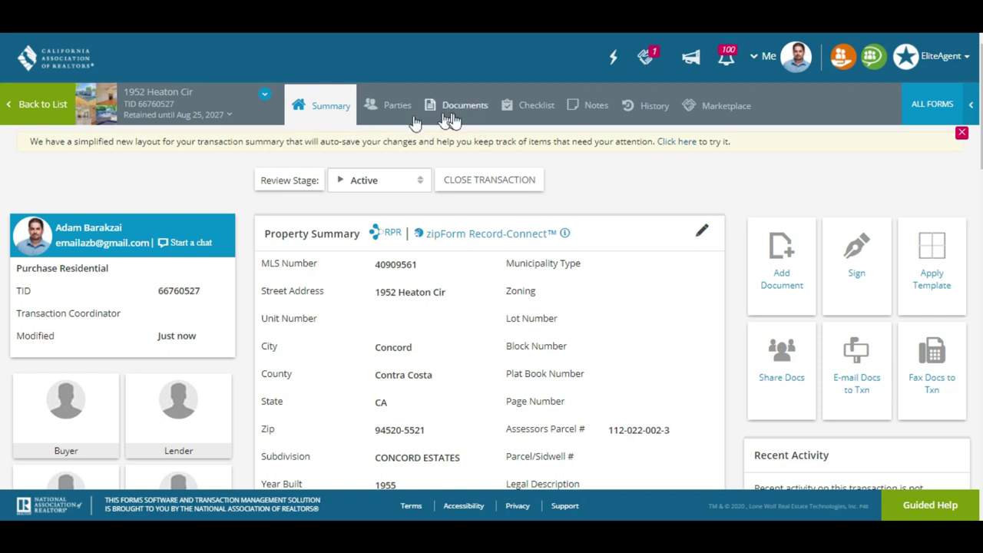
Open the Cover Sheet form from the transaction's Documents tab
click(476, 113)
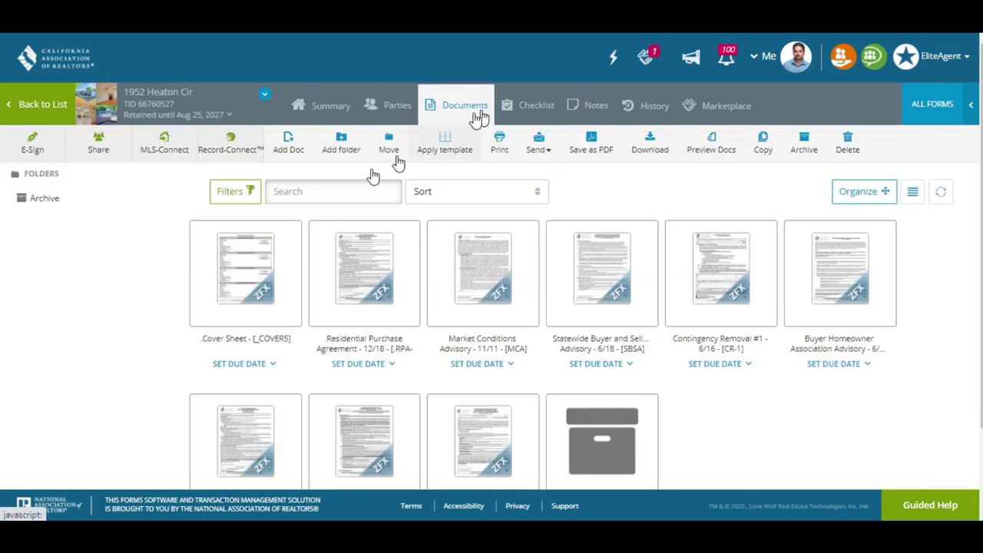
mouse_move(211, 266)
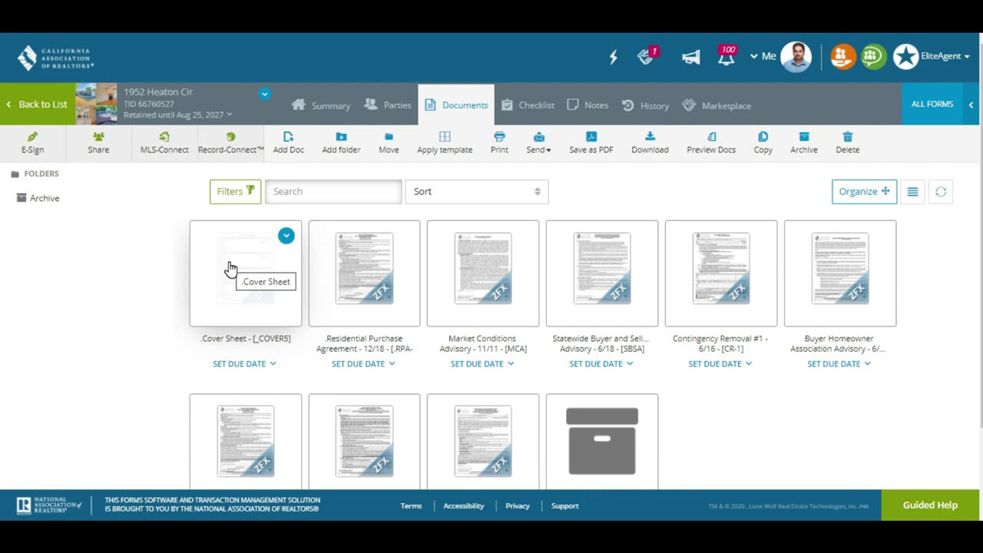
click(231, 267)
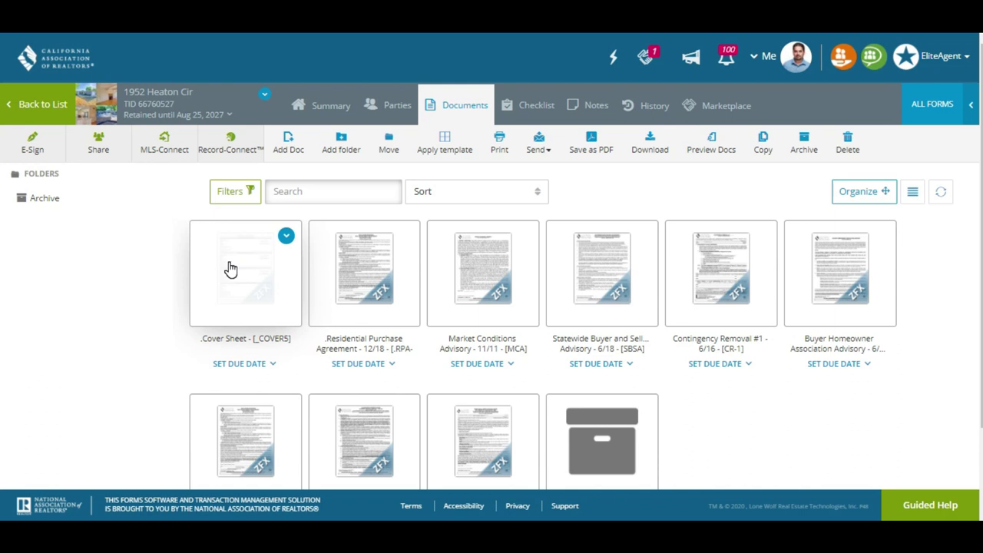
click(229, 264)
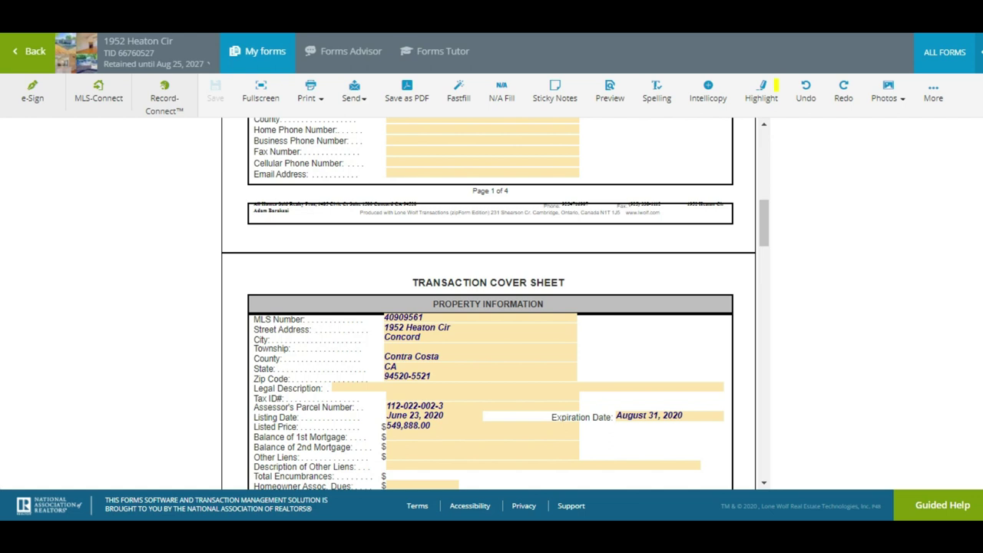
Enter Buyer One's name and e-mail, marking the buyer to appear on signature lines
scroll(311, 392, up, 3)
scroll(311, 392, up, 10)
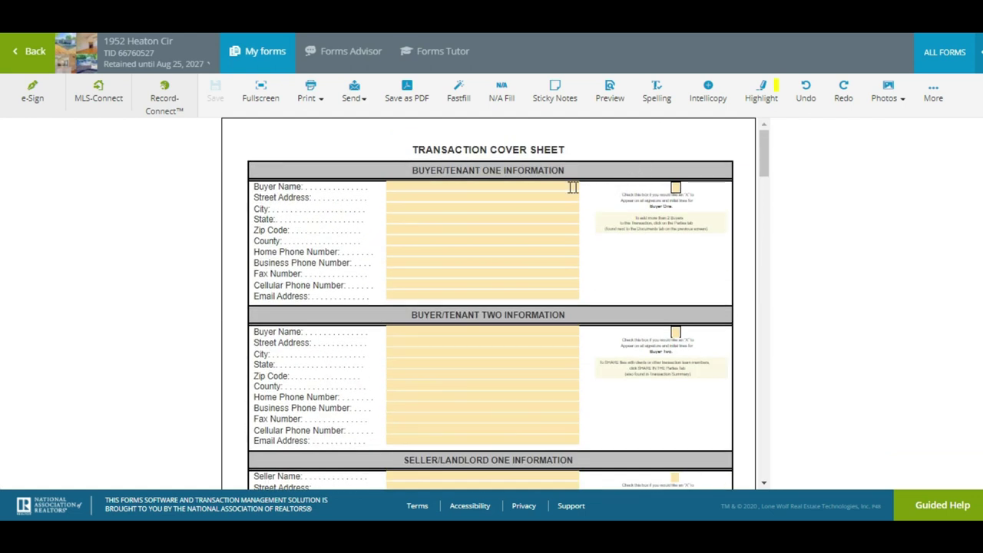
click(546, 186)
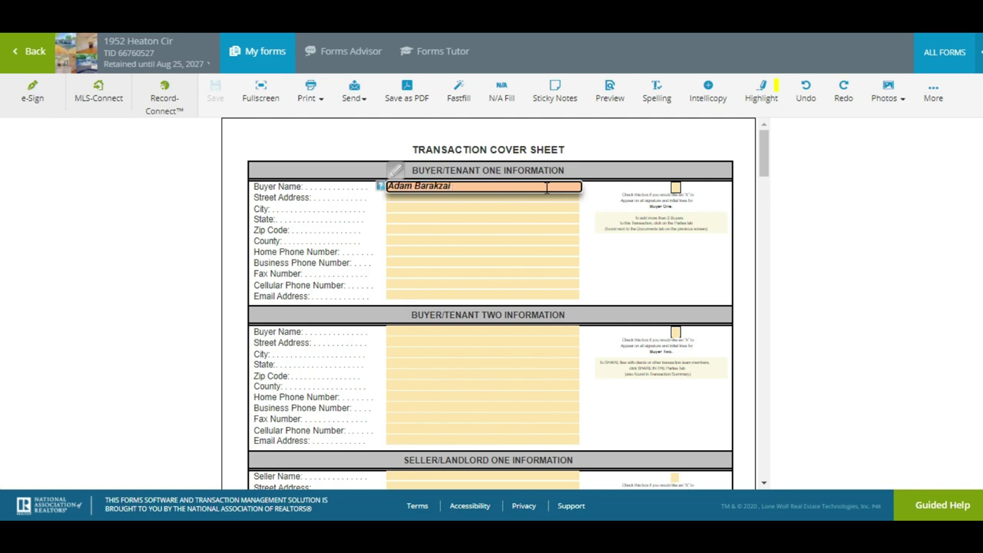
key(Tab)
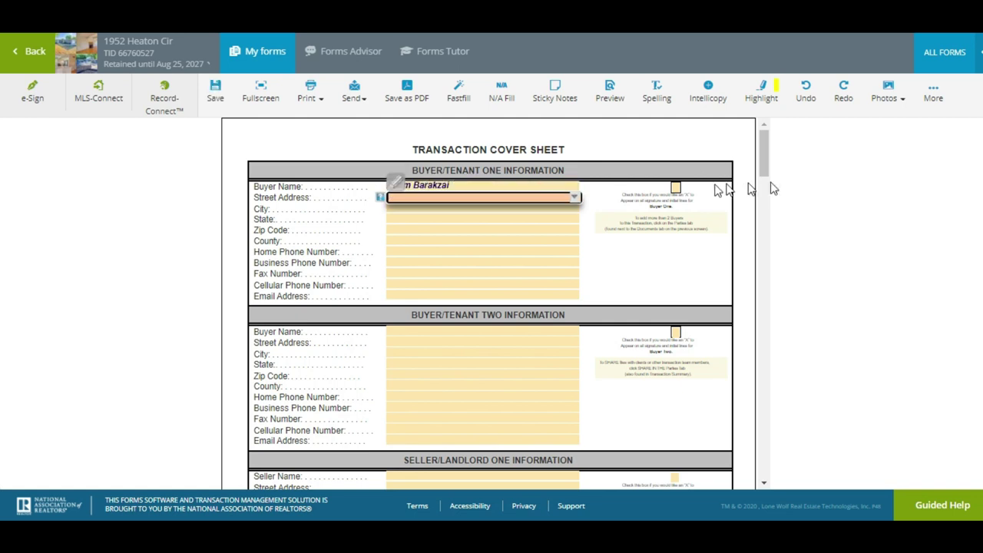
click(675, 188)
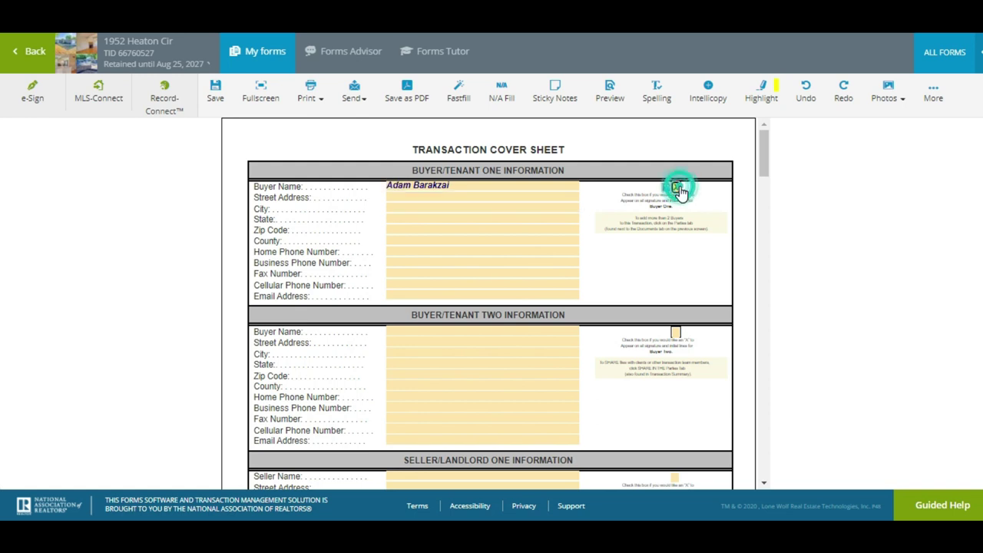
click(398, 295)
text(ade)
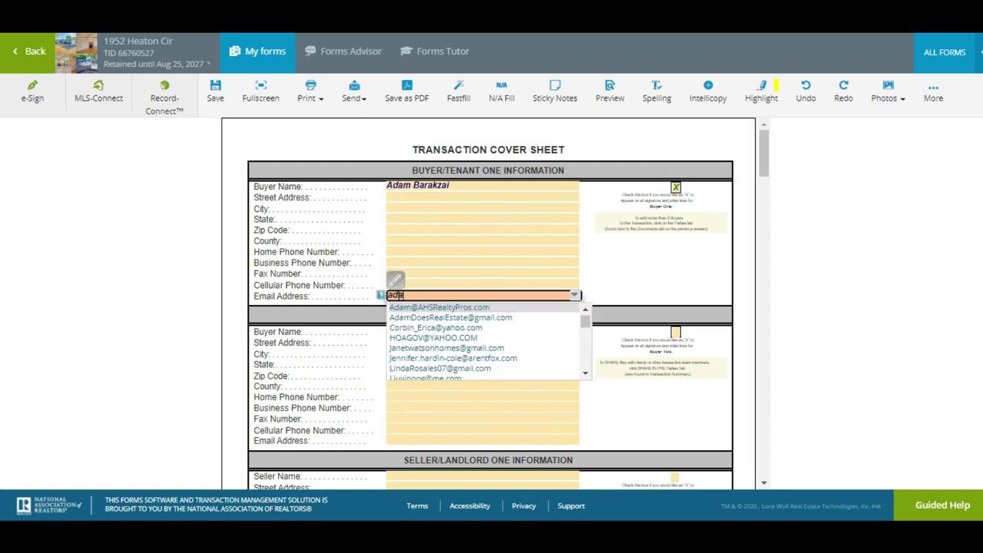
click(420, 308)
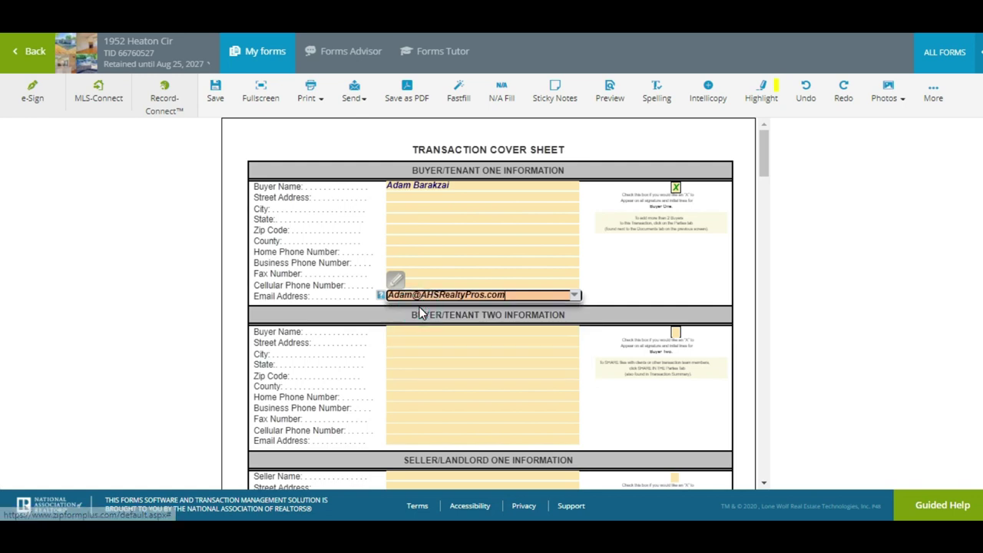
scroll(420, 313, down, 5)
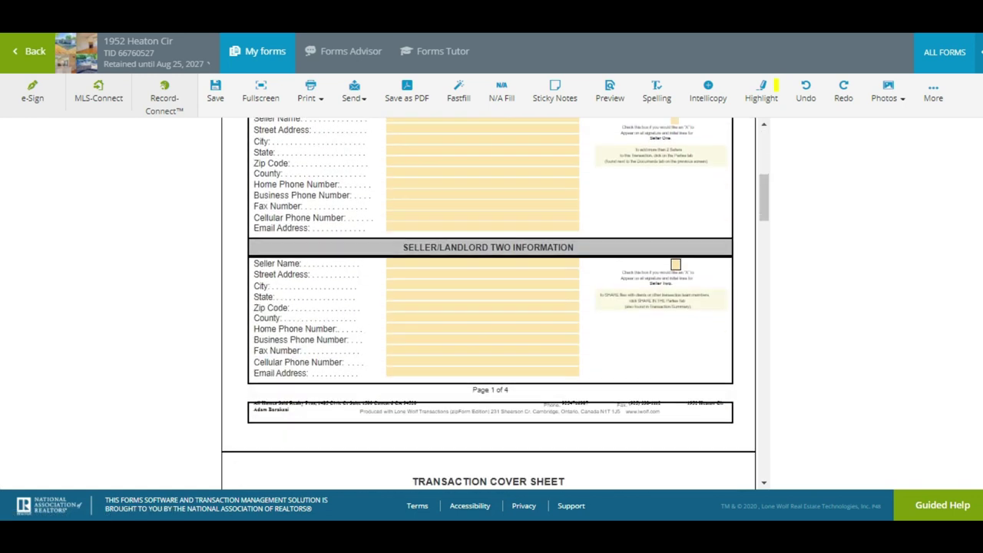
scroll(495, 304, up, 1)
Enter Seller One's name and mark the seller to appear on signature lines
click(395, 189)
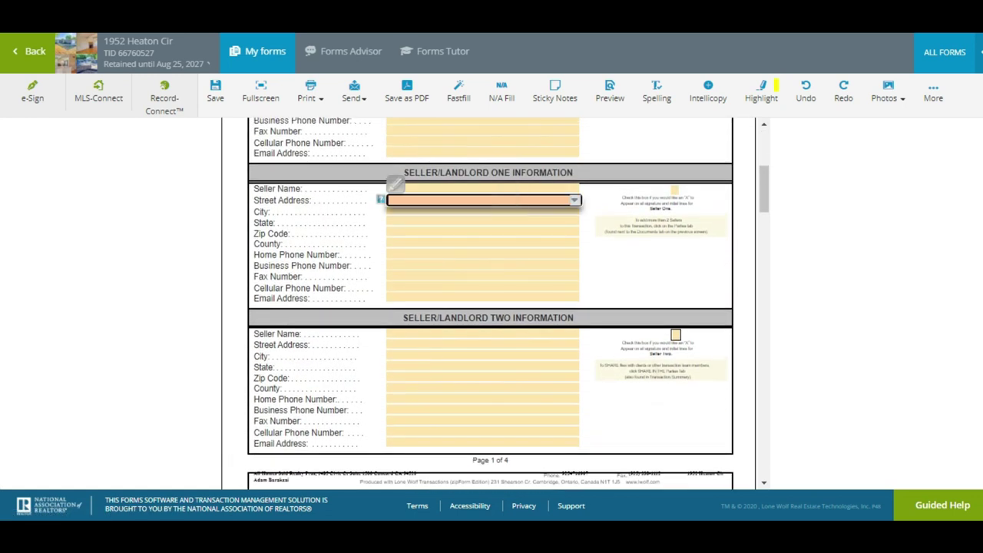
key(Tab)
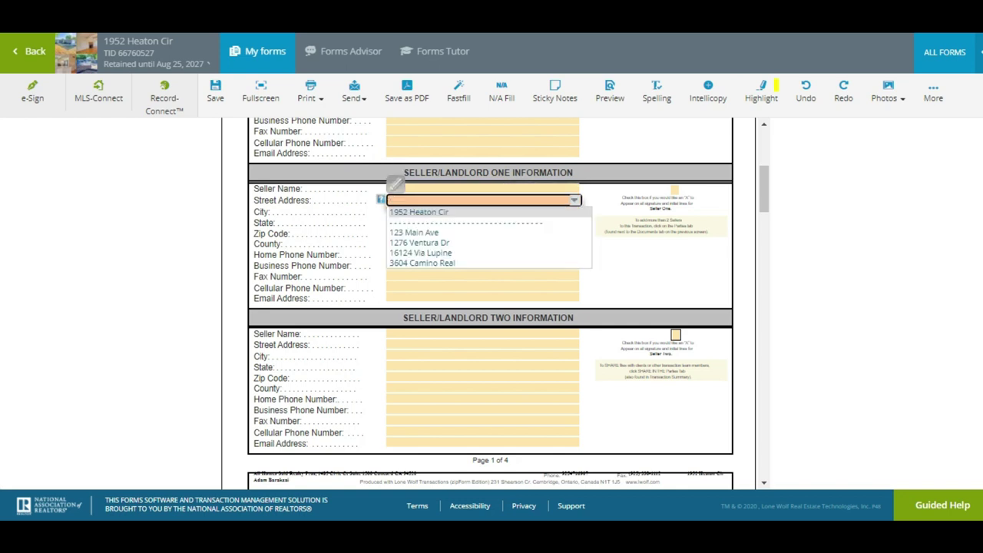
click(389, 190)
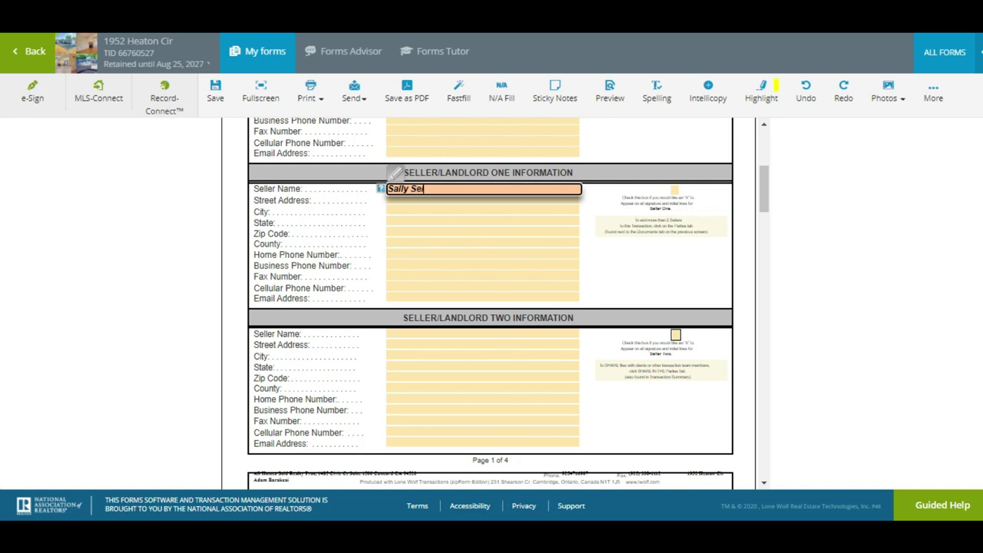
text(Sally Seller)
key(Tab)
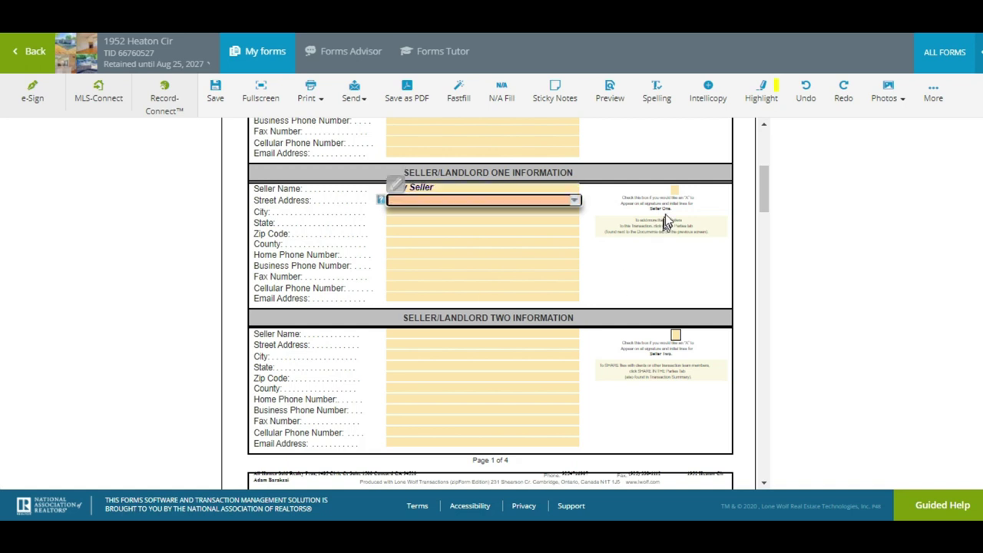
click(676, 192)
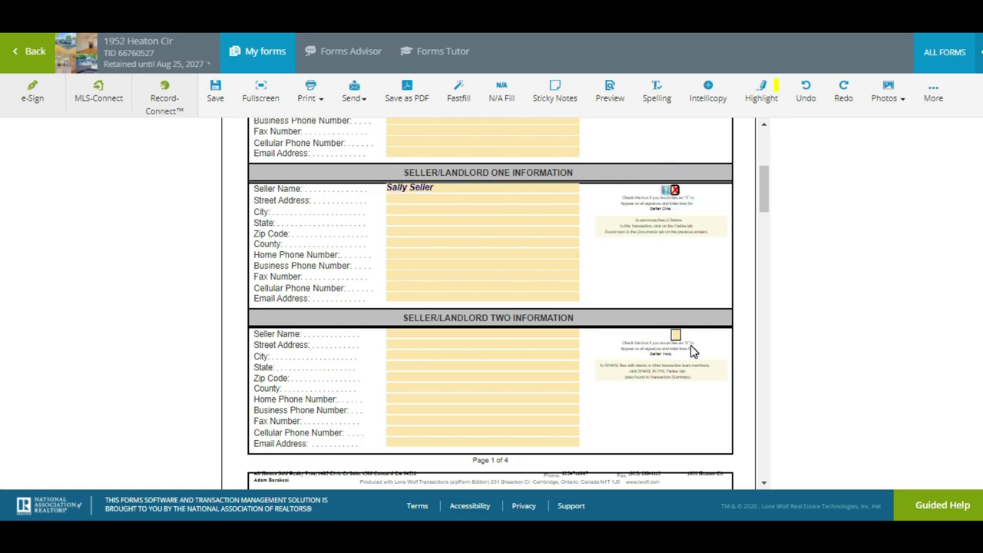
scroll(690, 345, down, 2)
scroll(482, 345, down, 1)
scroll(482, 345, down, 1)
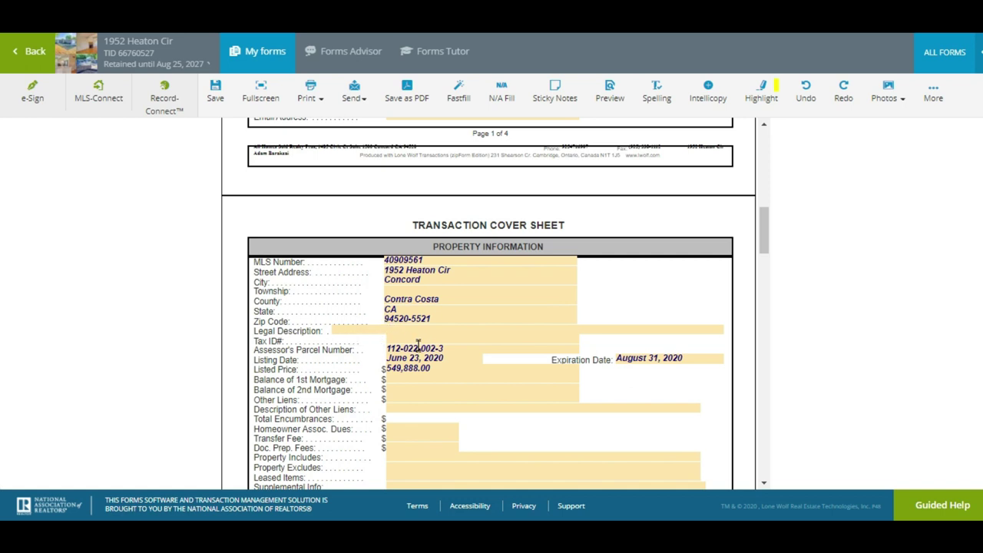
Leave the parcel number unchanged and mark the property type Residential
click(394, 349)
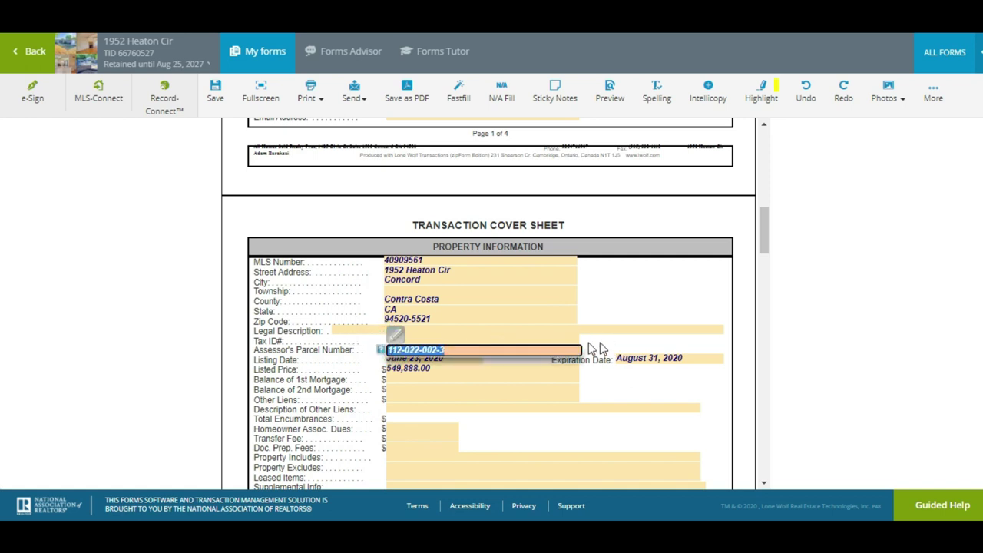
click(254, 350)
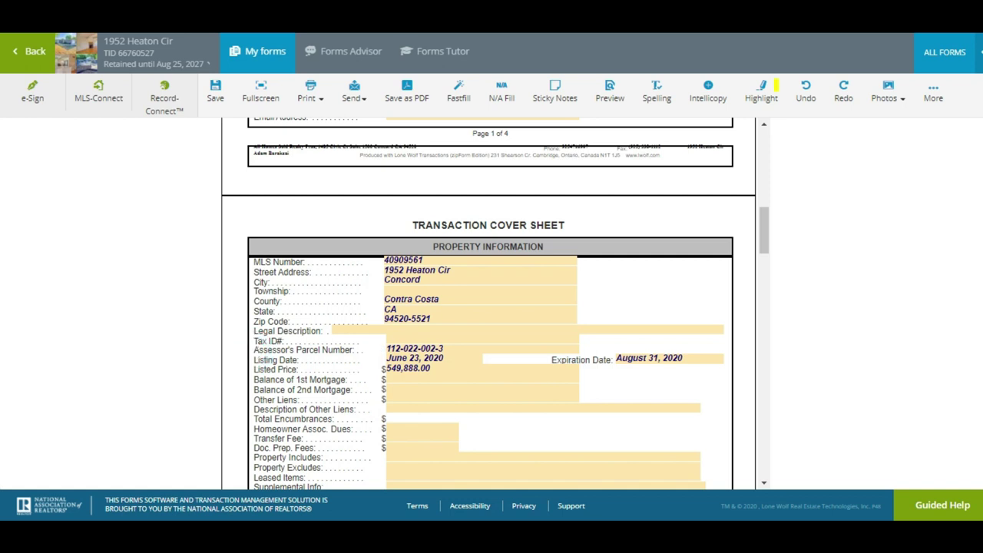
scroll(253, 350, down, 3)
scroll(488, 305, down, 1)
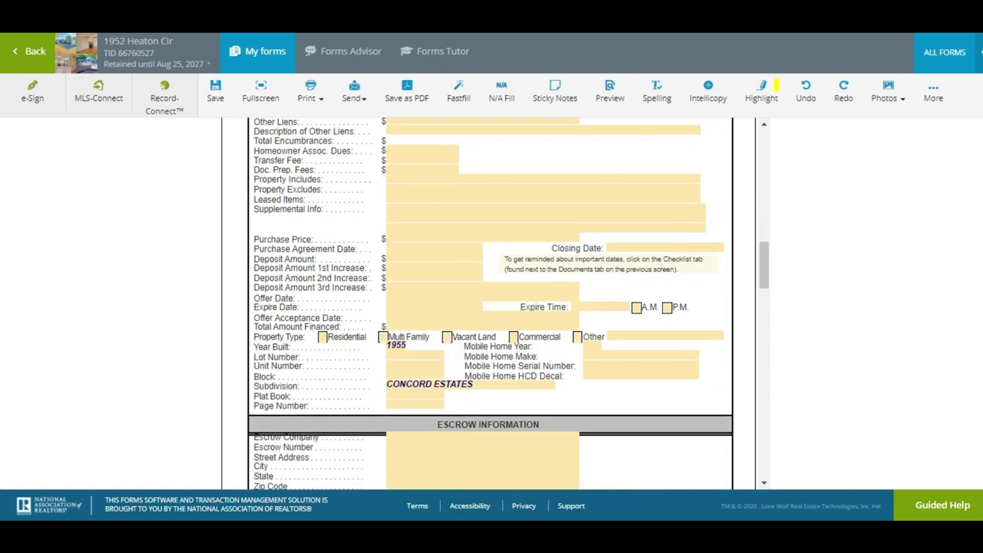
click(323, 339)
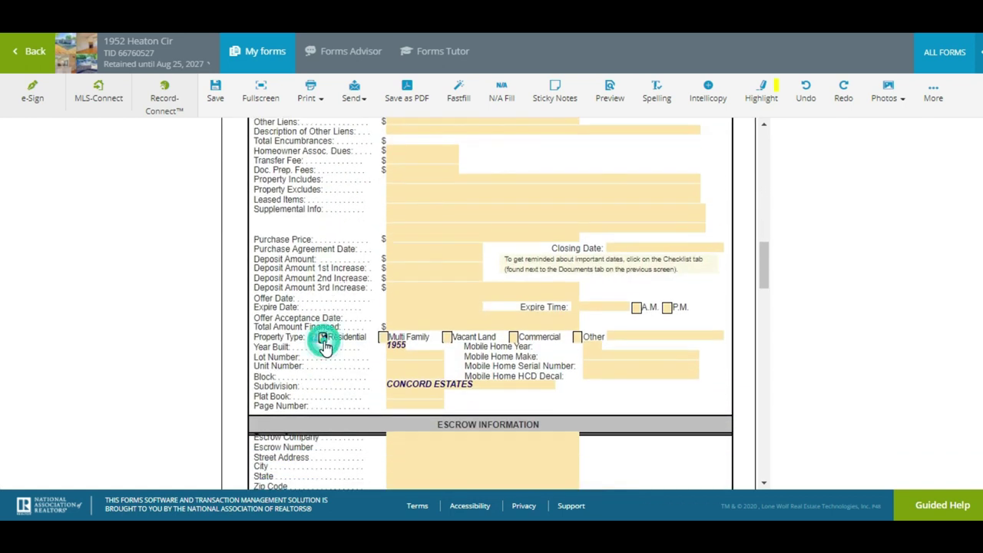
Enter a 550,000.00 purchase price, 10,000.00 deposit and 450,000 financed amount
click(418, 239)
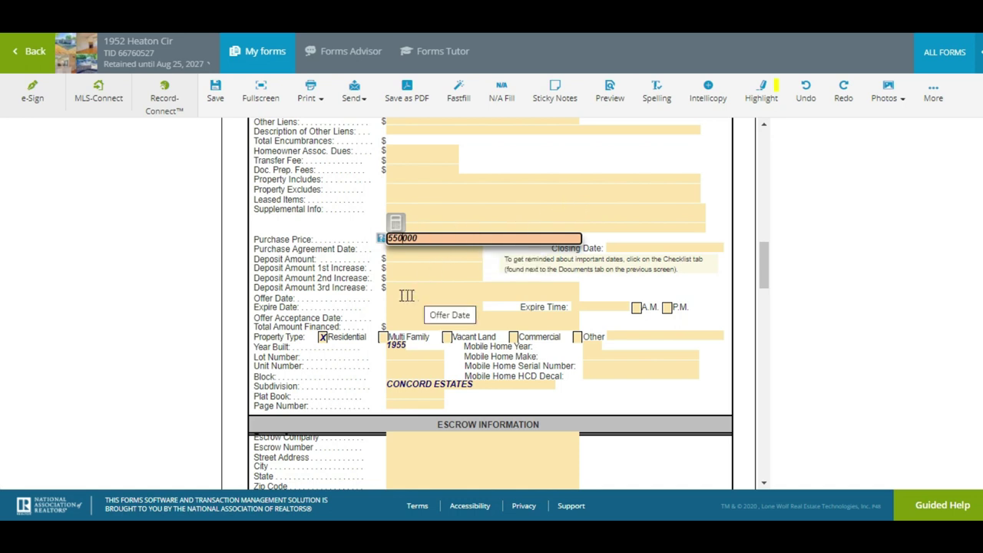
click(423, 254)
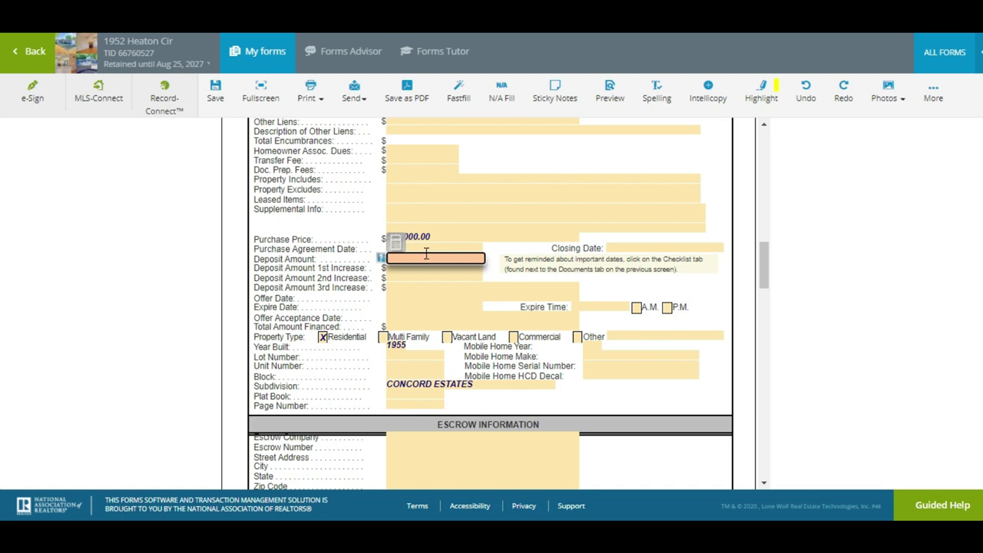
text(10000)
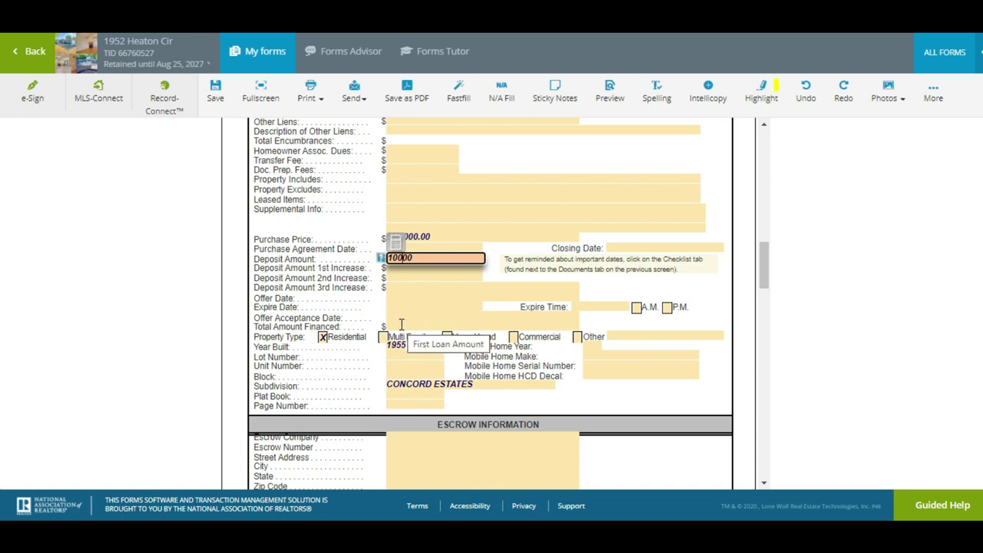
click(400, 325)
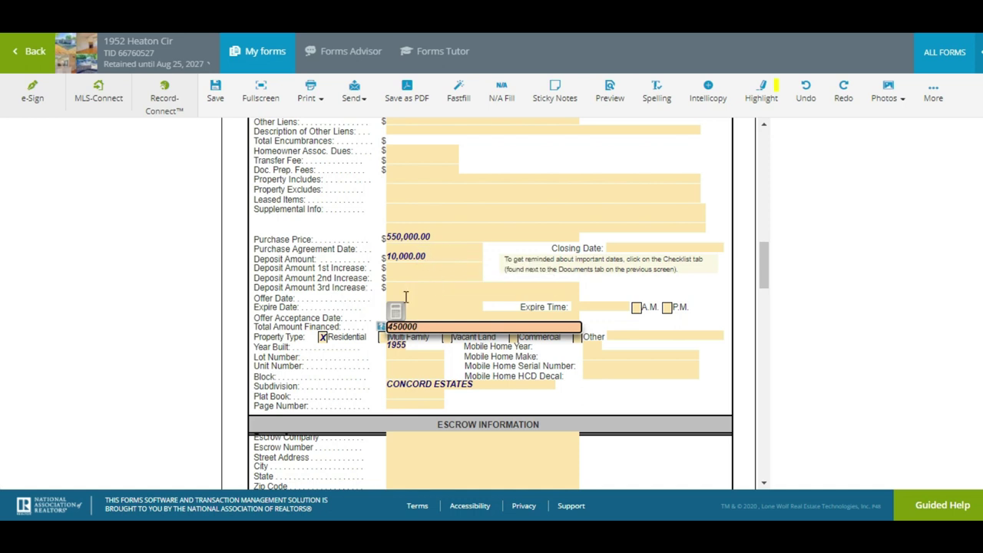
Set the offer expire date to August 25, 2020 with a P.M. expire time
click(440, 298)
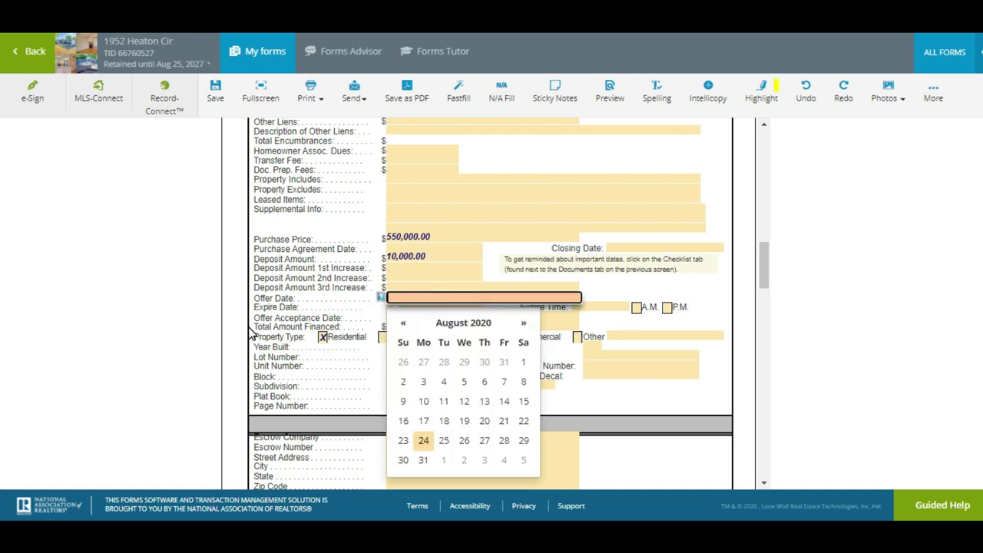
click(185, 333)
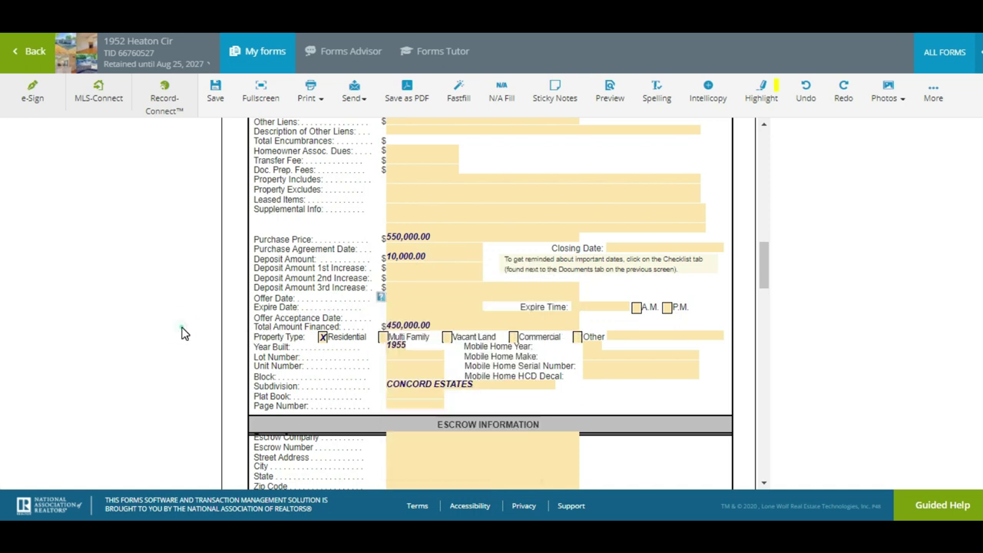
click(668, 307)
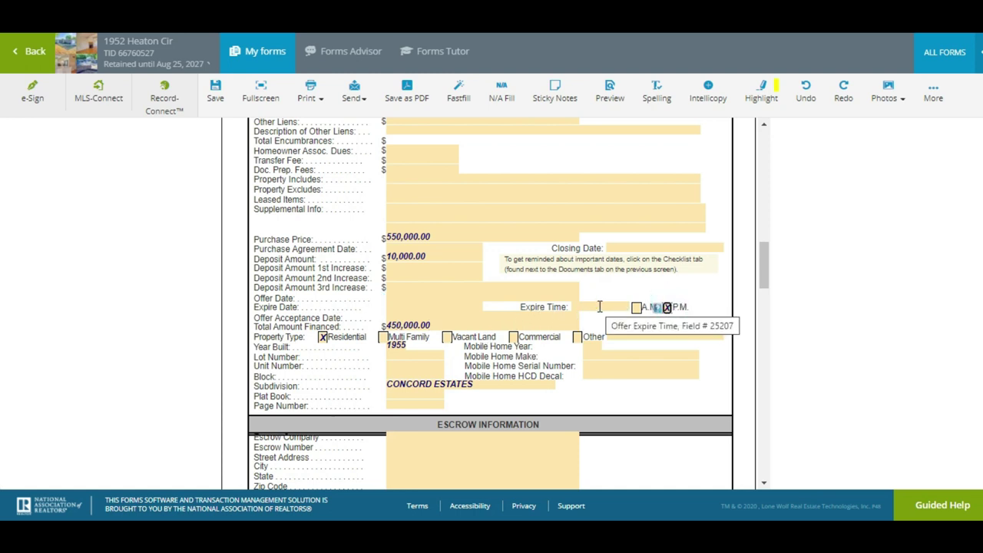
click(450, 307)
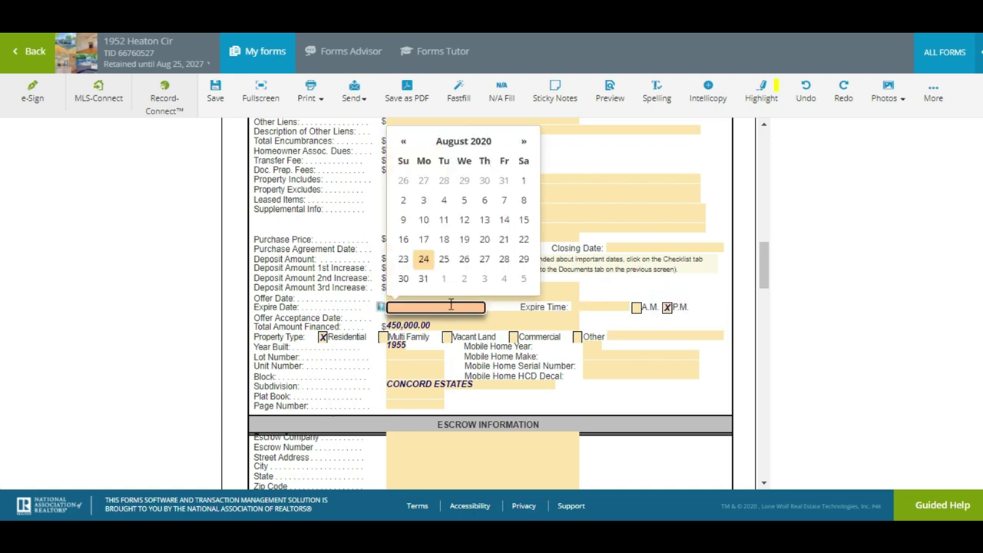
click(440, 264)
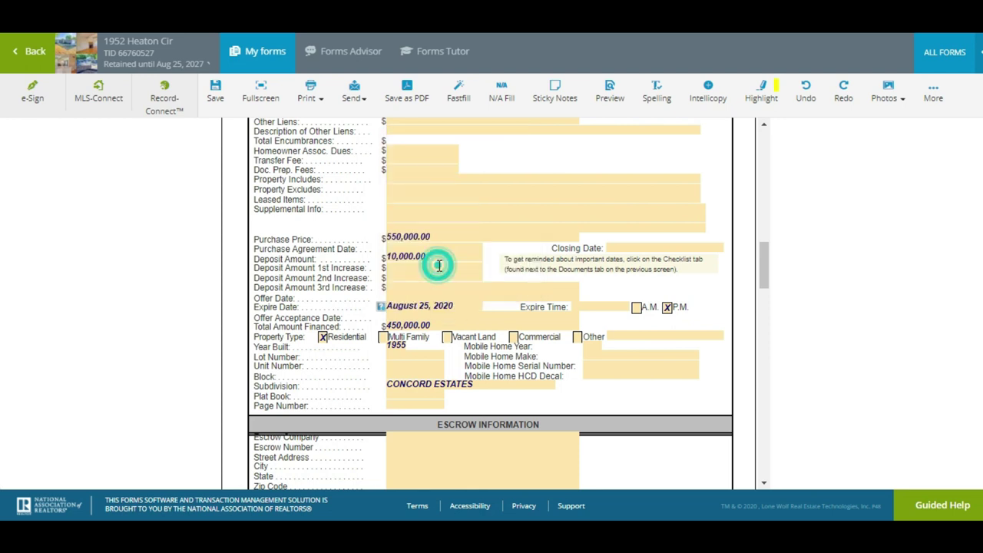
Set the offer expire time to 6:30 and scroll down to the broker details
click(610, 307)
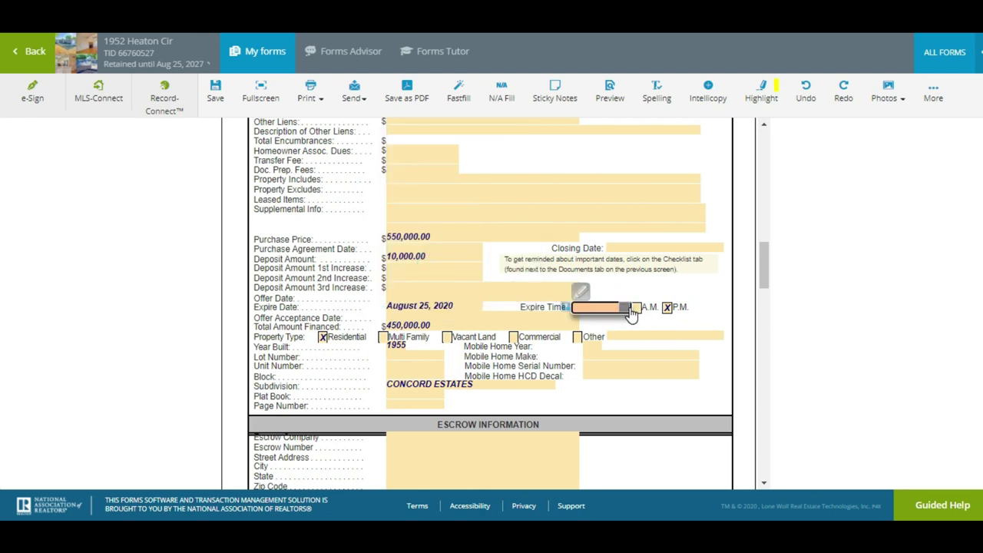
click(625, 307)
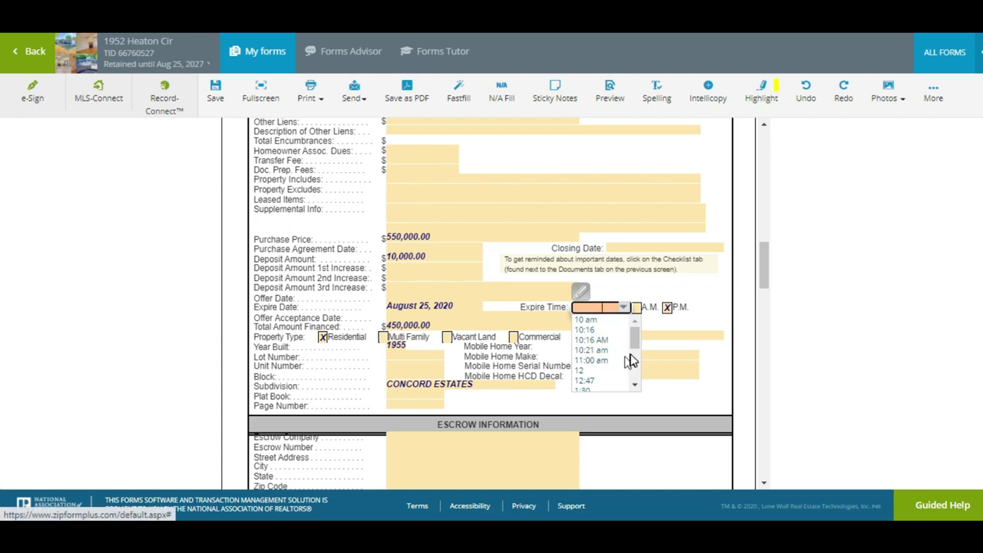
drag(634, 340, 637, 386)
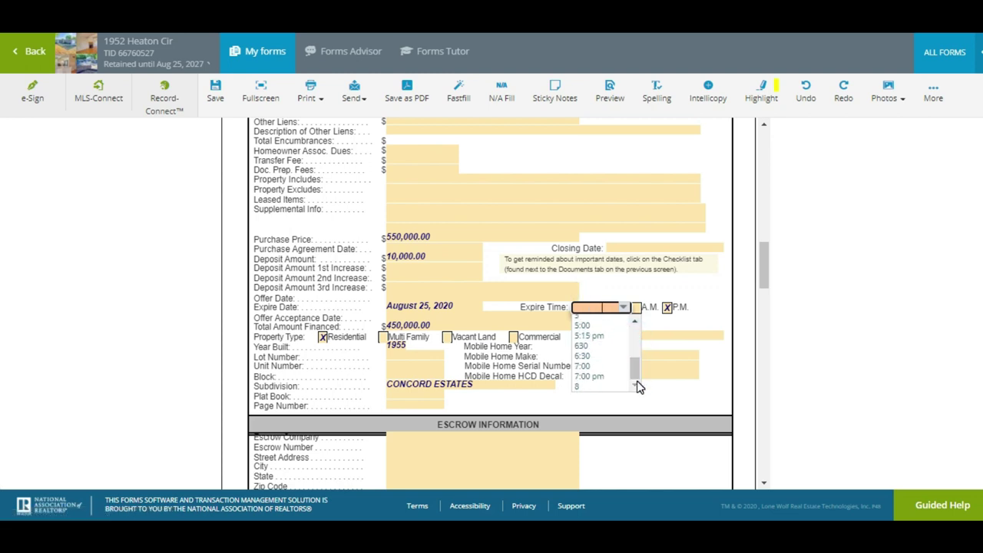
click(607, 356)
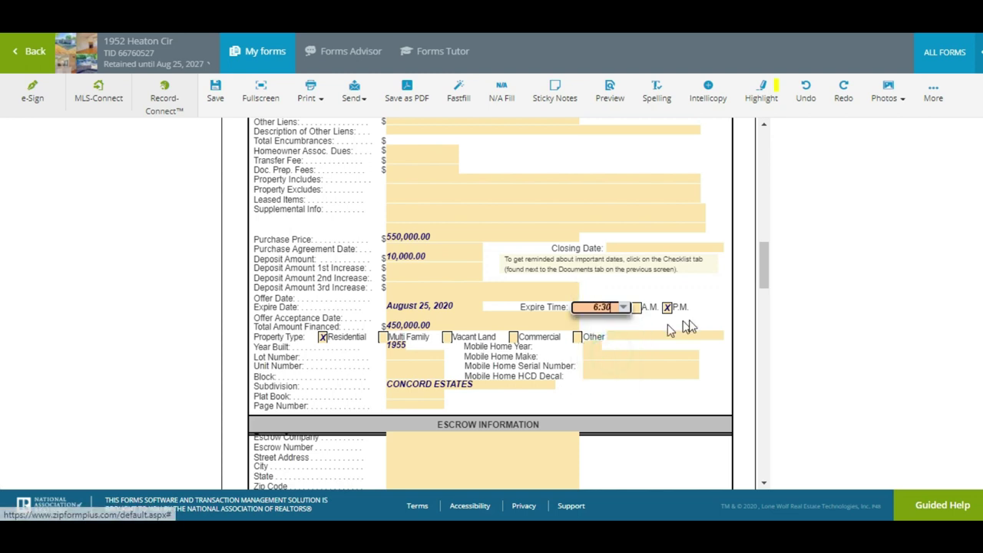
click(711, 314)
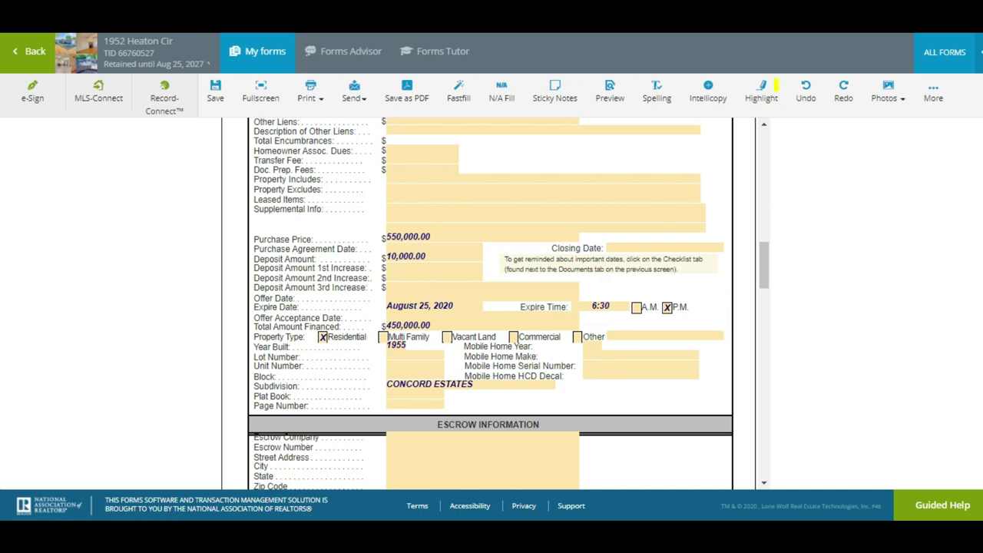
scroll(490, 303, down, 5)
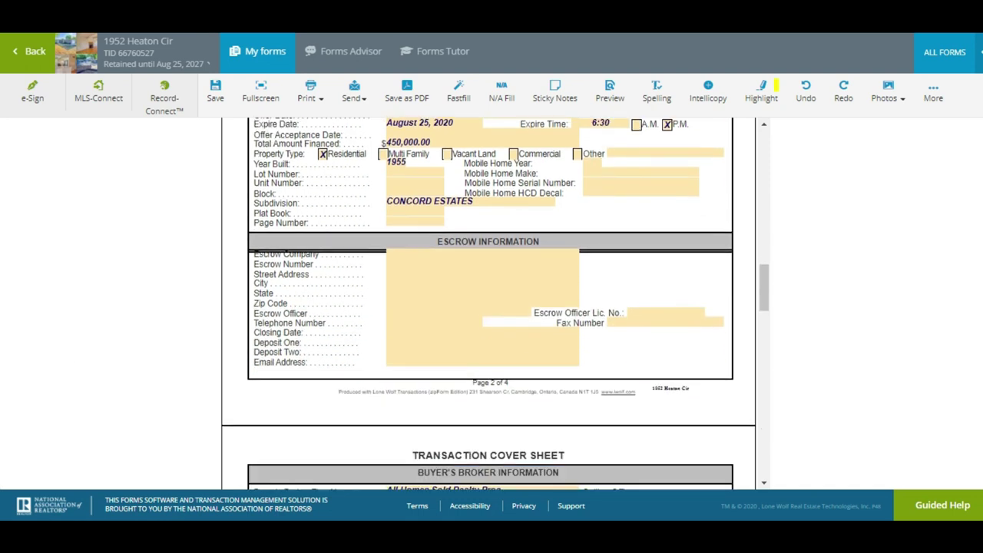
scroll(488, 303, down, 1)
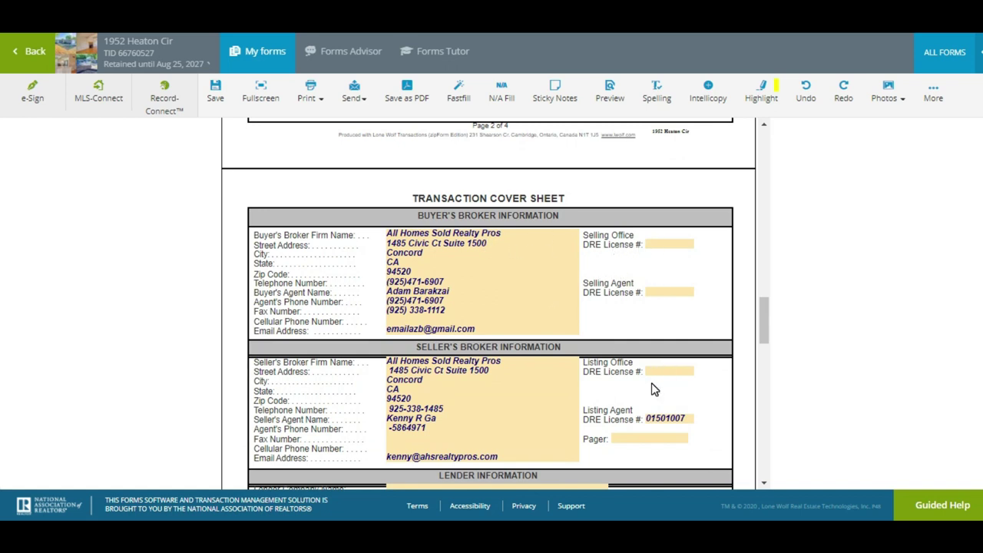
click(668, 246)
Fill the Selling Office, Selling Agent and Listing Office DRE licenses from saved numbers
click(691, 246)
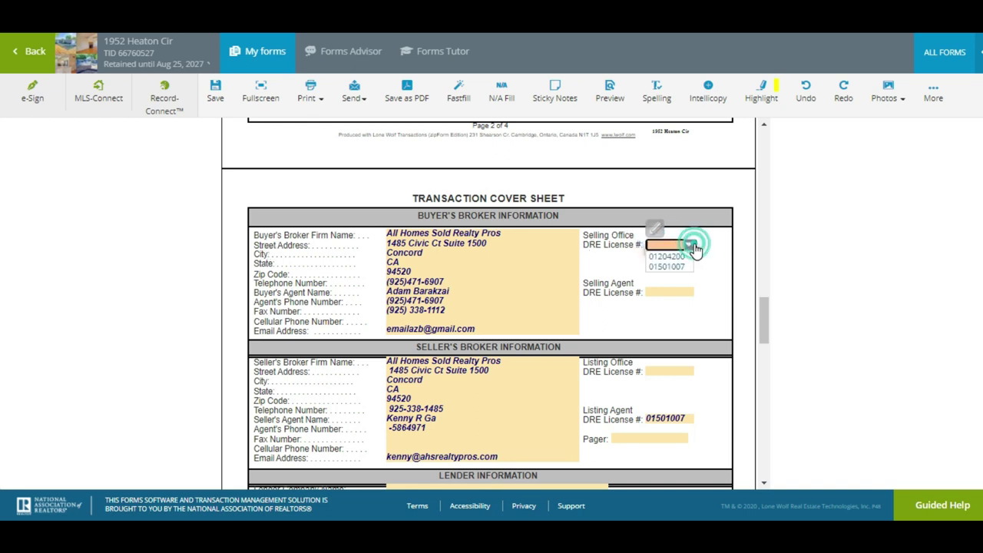
click(668, 267)
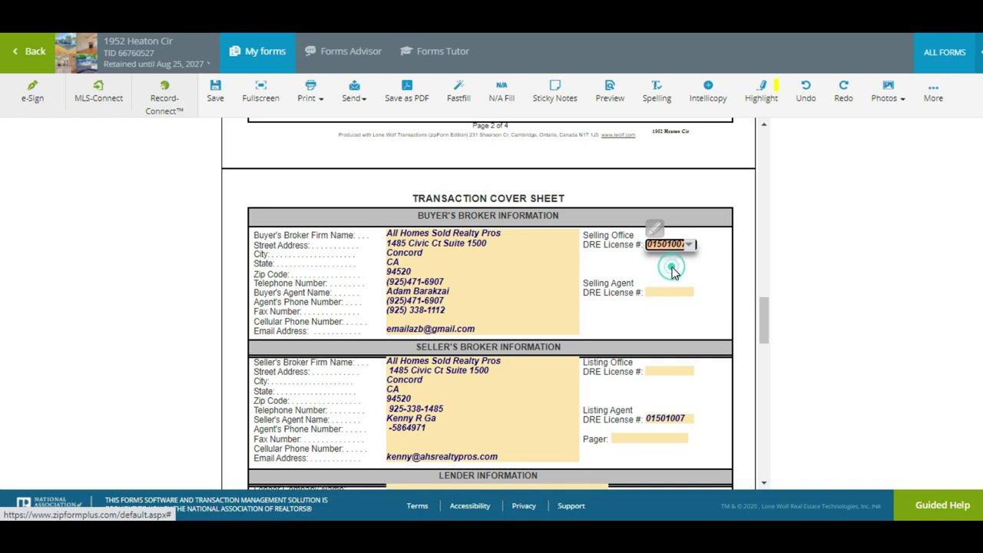
click(672, 292)
click(691, 294)
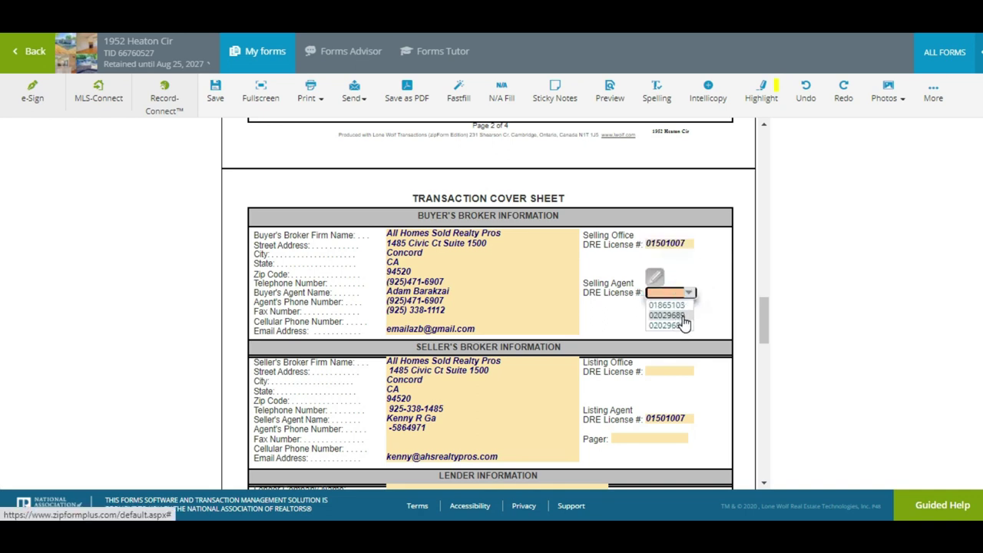
click(683, 315)
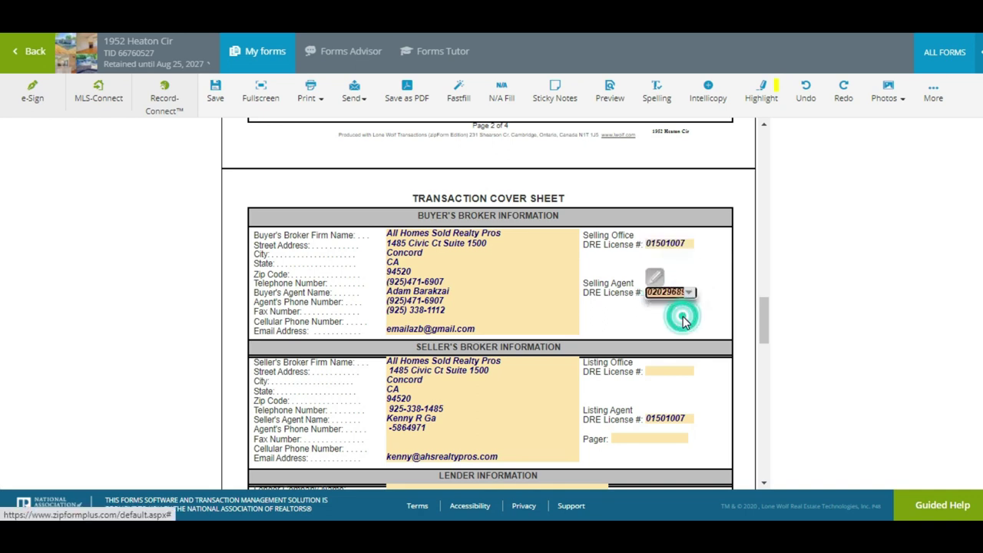
click(678, 373)
click(688, 372)
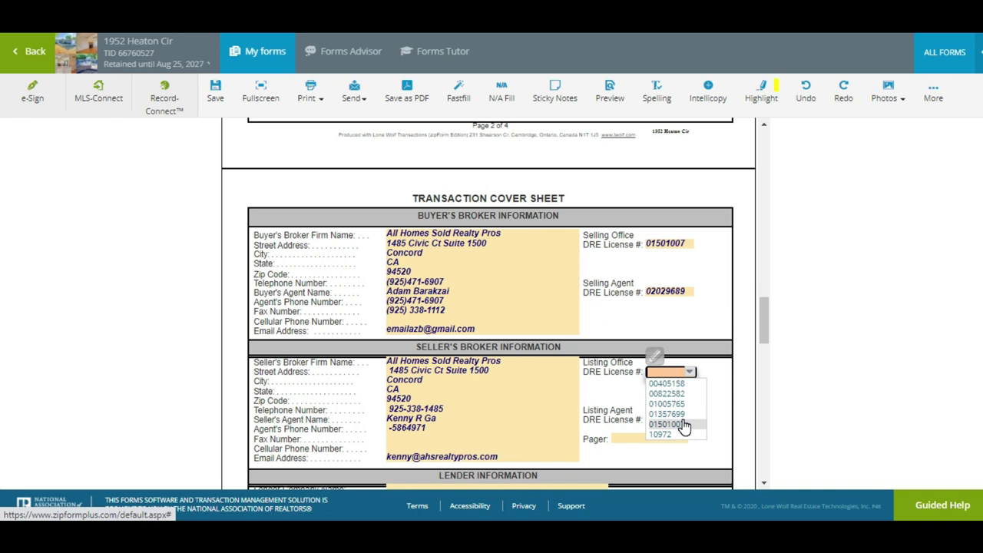
click(683, 424)
Prefix the seller's agent phone with area code 925, leaving the broker address unchanged
click(470, 423)
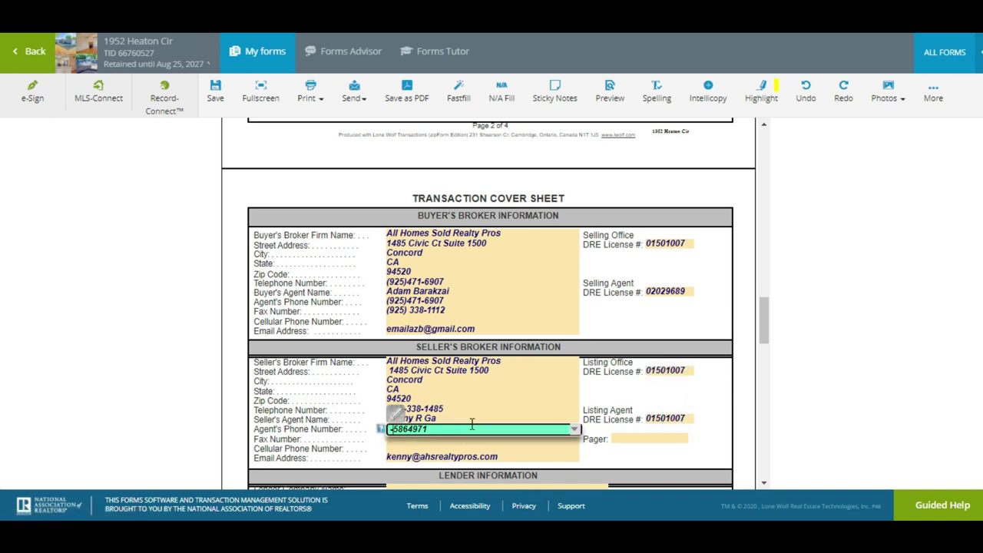
key(Home)
key(Delete)
text(925)
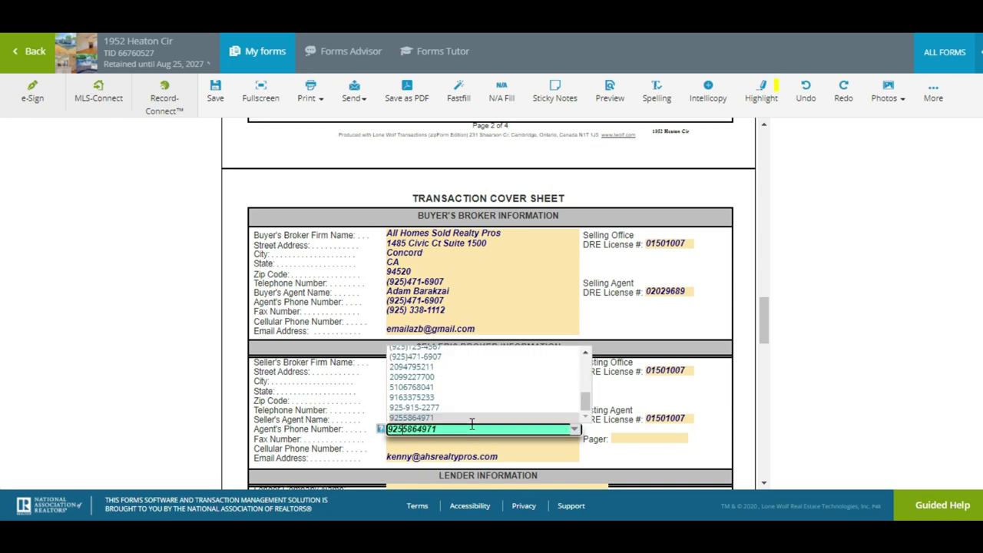
click(620, 433)
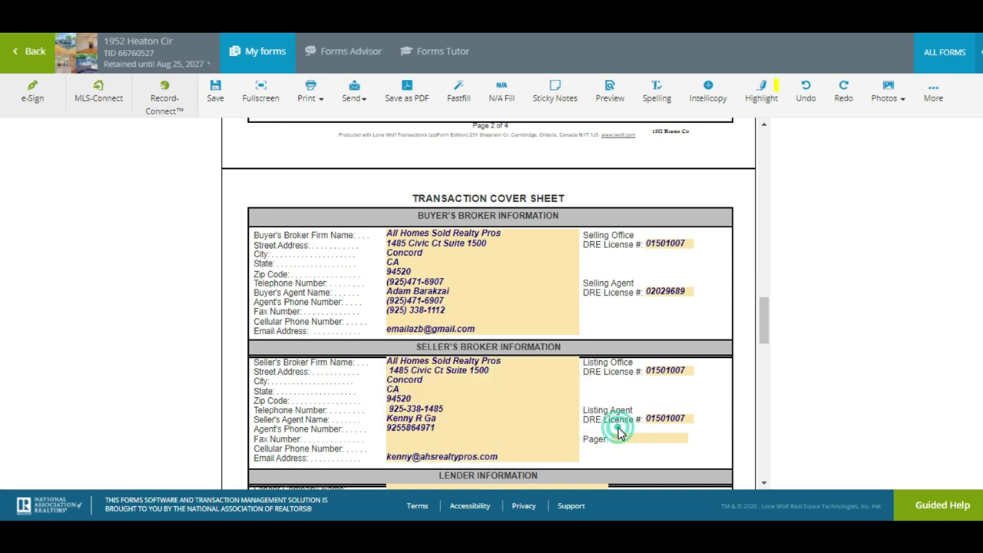
click(388, 368)
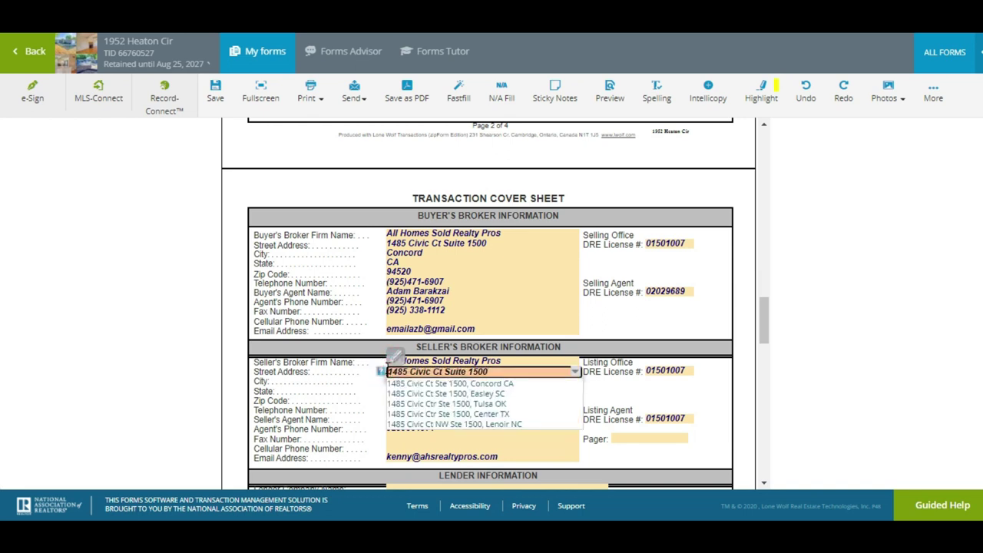
click(328, 365)
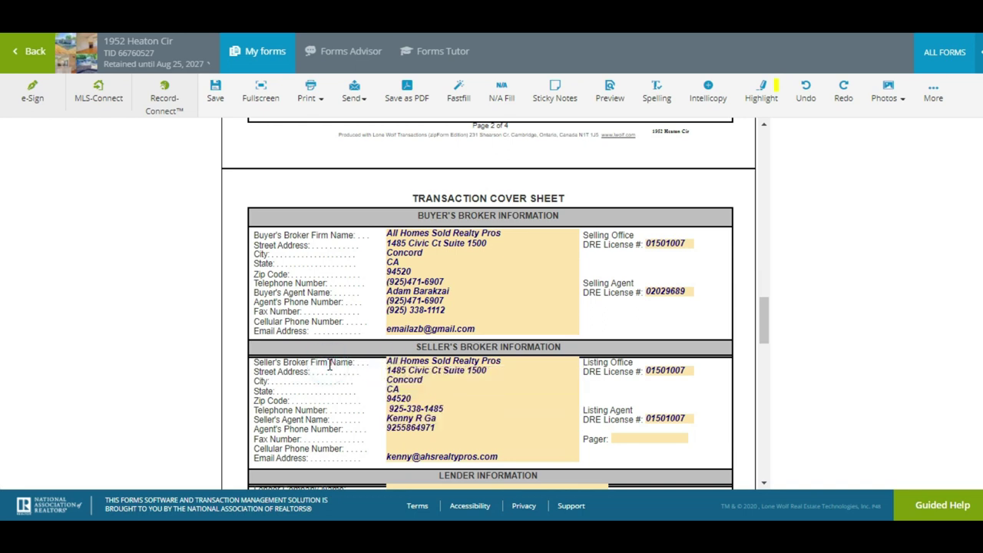
scroll(330, 367, down, 3)
scroll(492, 304, down, 15)
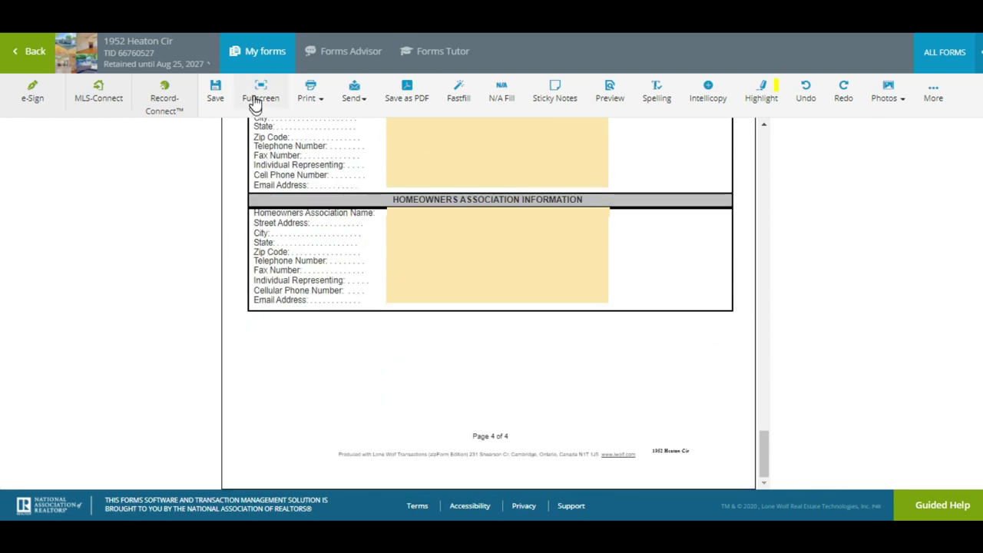
Save the Cover Sheet and reopen the Residential Purchase Agreement from Documents
click(216, 89)
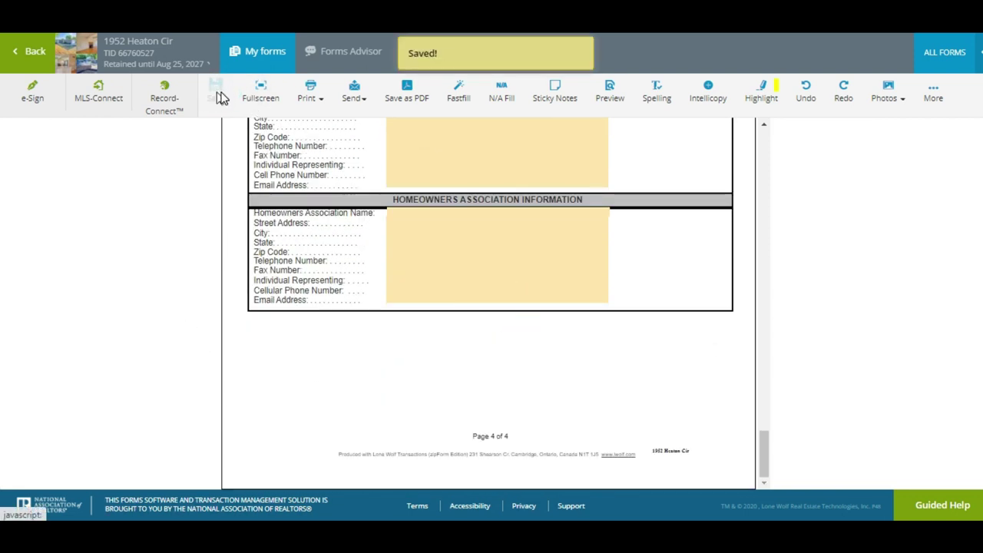
click(25, 54)
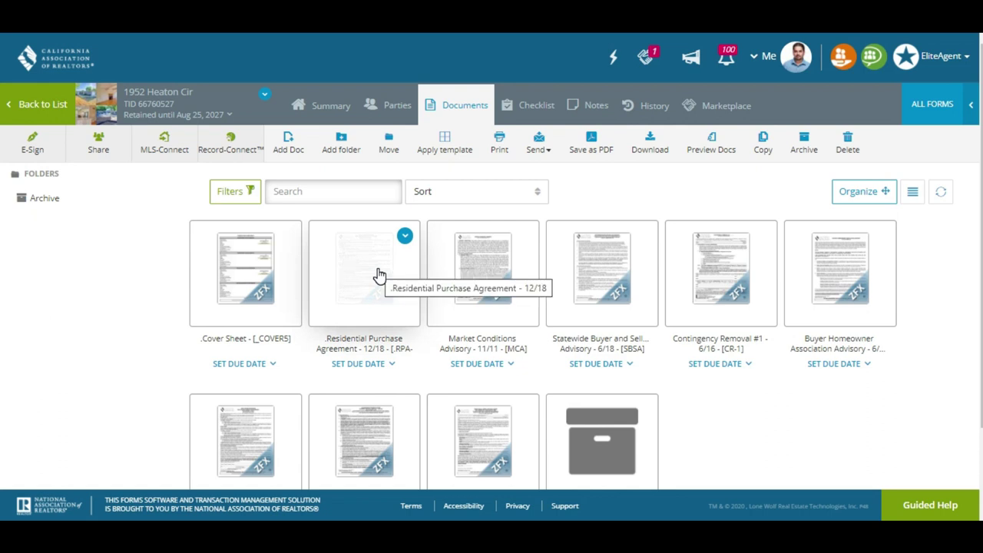
click(361, 283)
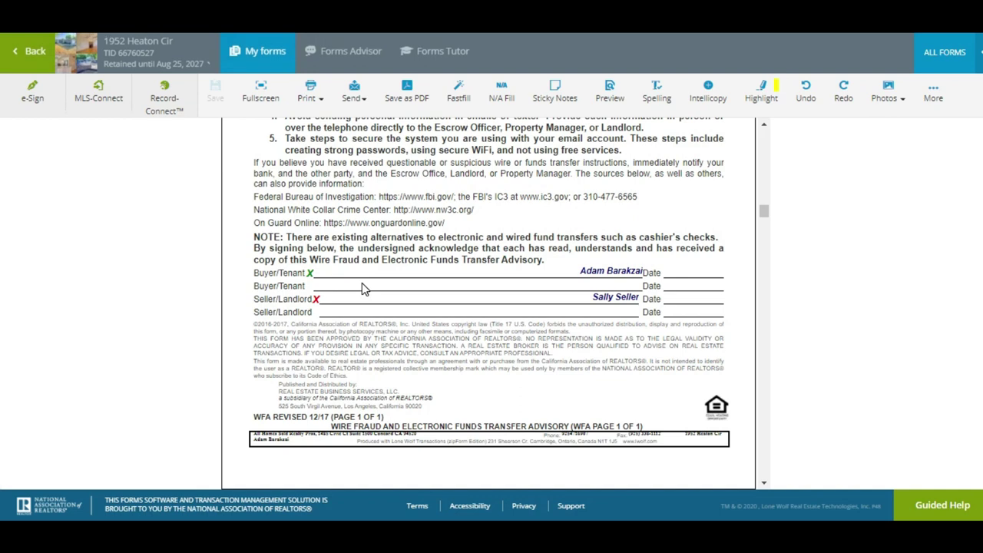
Mark the first agency acknowledgement signer as Buyer
scroll(362, 282, up, 3)
scroll(488, 303, up, 10)
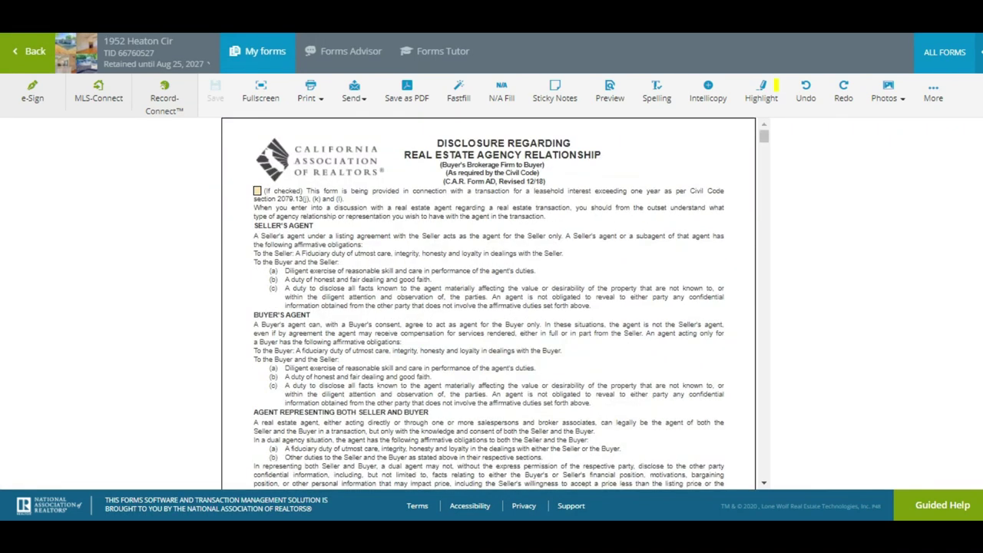
scroll(488, 303, down, 5)
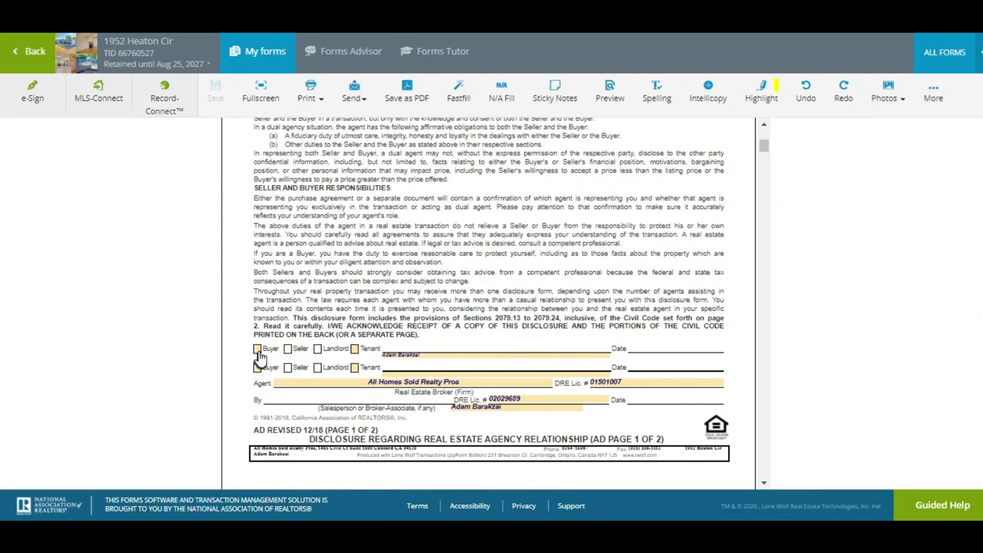
click(259, 350)
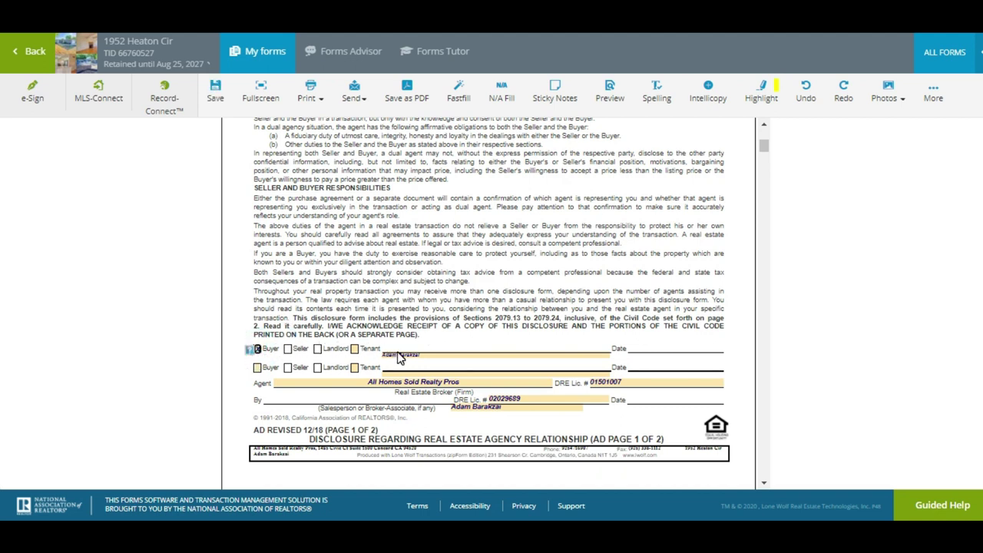
Date the buyer's brokerage entry 08/24/2020 and scroll to the top of the RPA-CA
scroll(642, 275, down, 3)
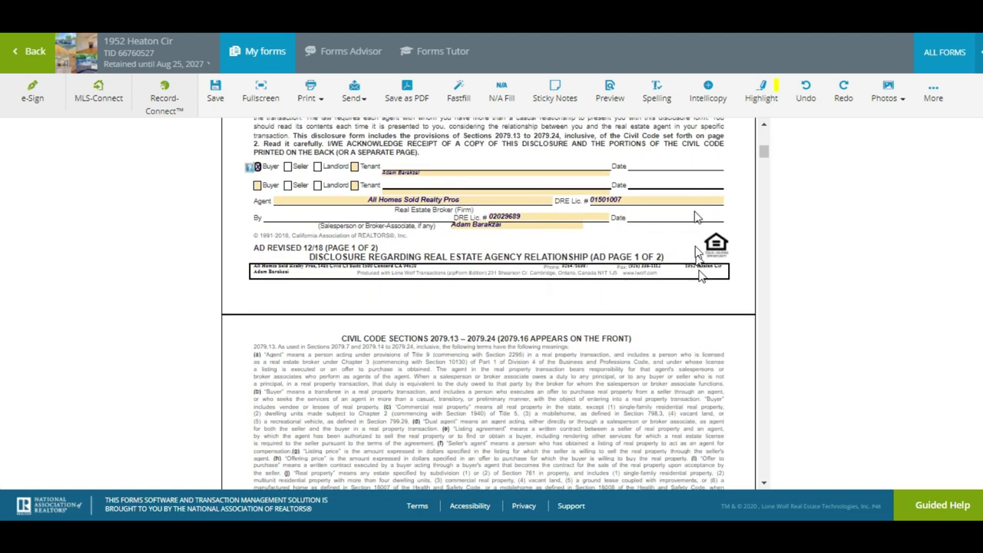
scroll(489, 307, down, 12)
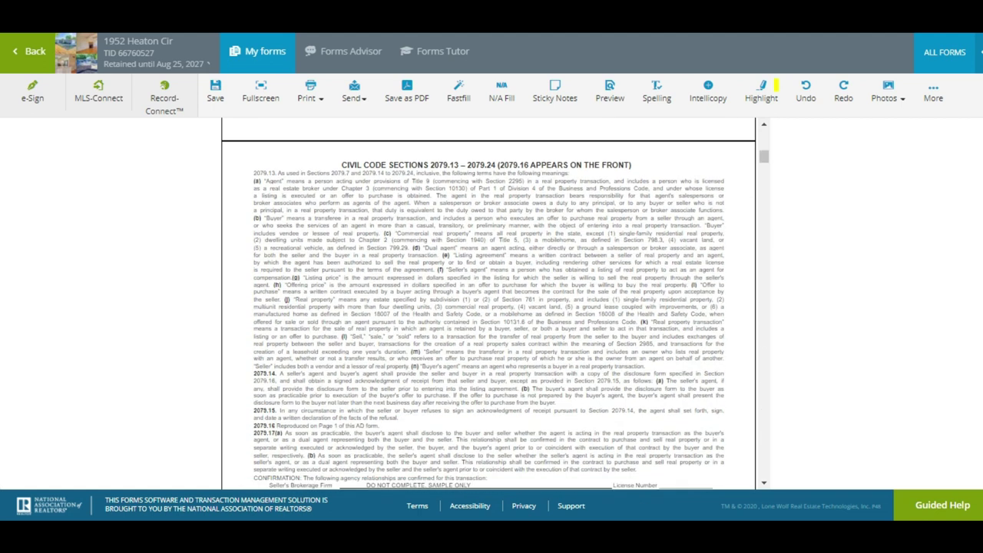
scroll(488, 307, down, 12)
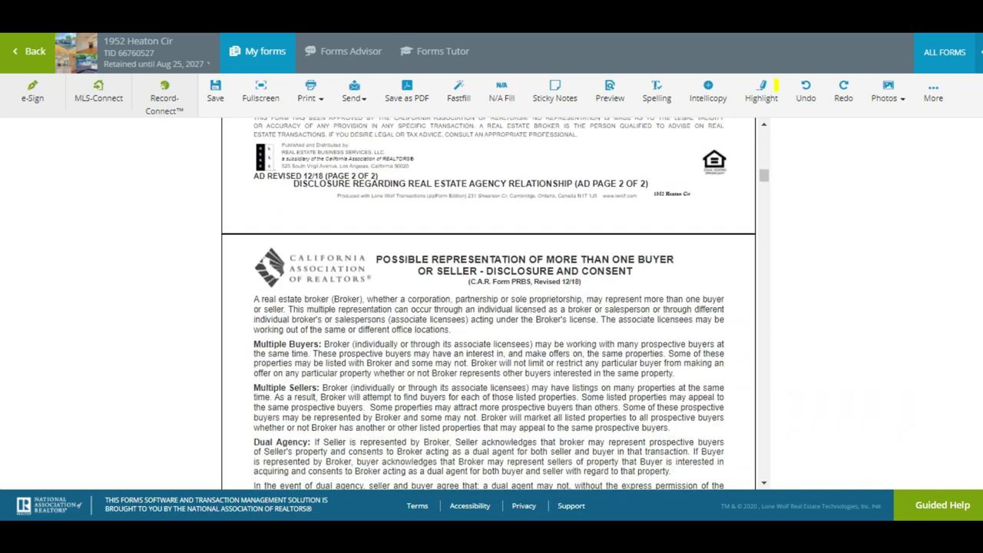
scroll(489, 307, down, 3)
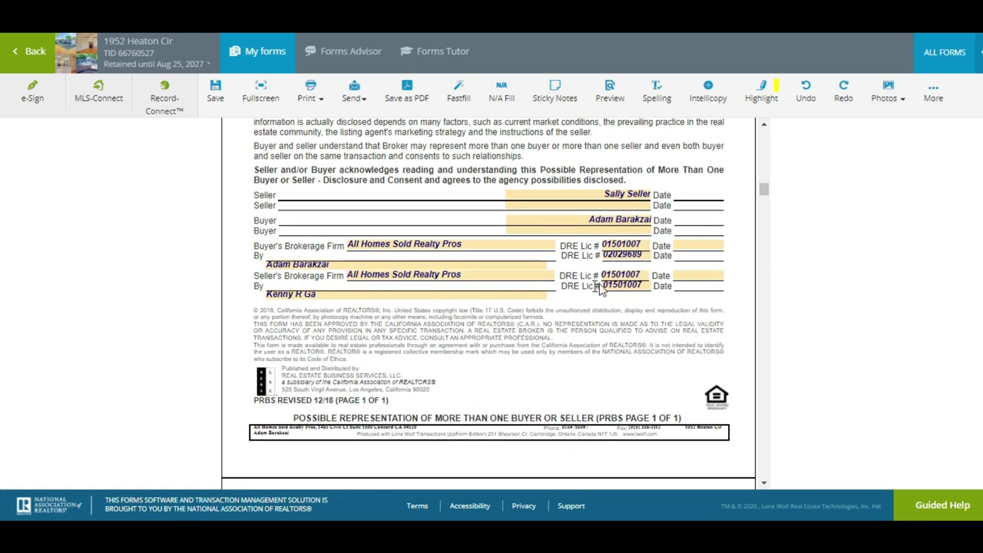
click(680, 244)
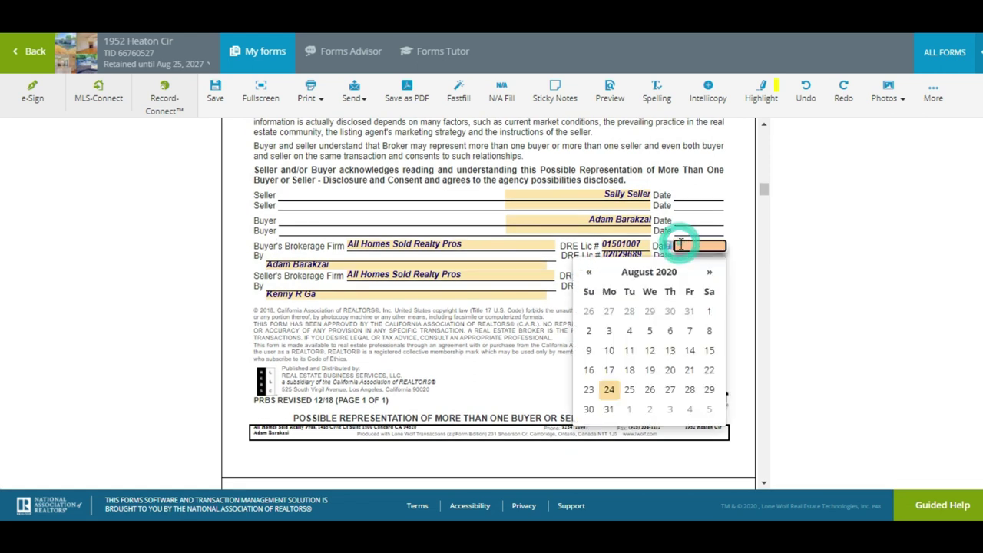
click(609, 389)
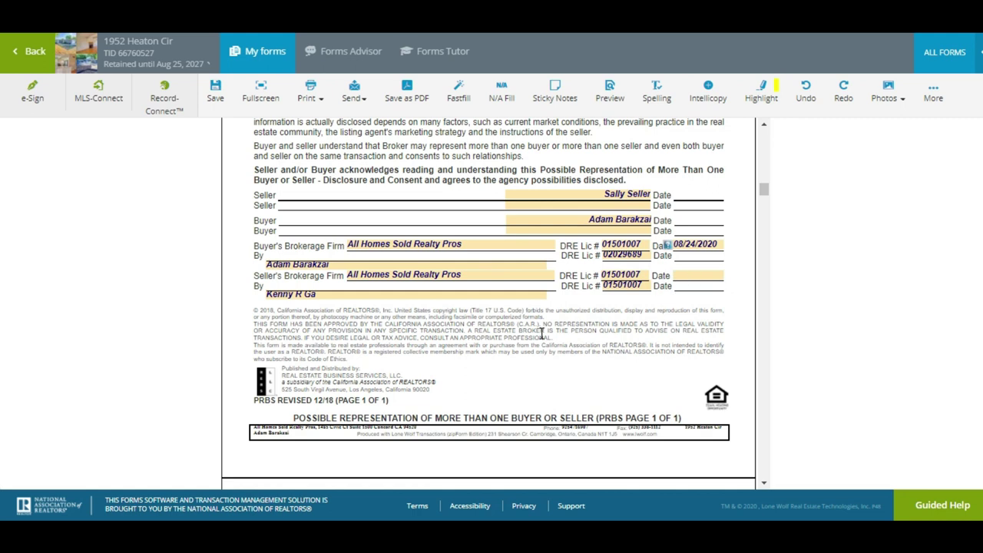
scroll(541, 334, down, 5)
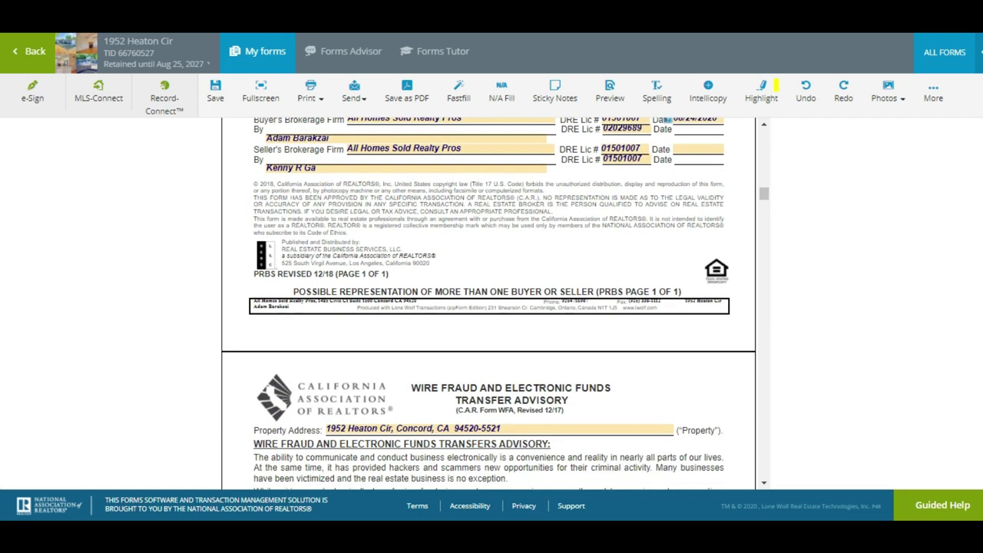
scroll(495, 307, down, 8)
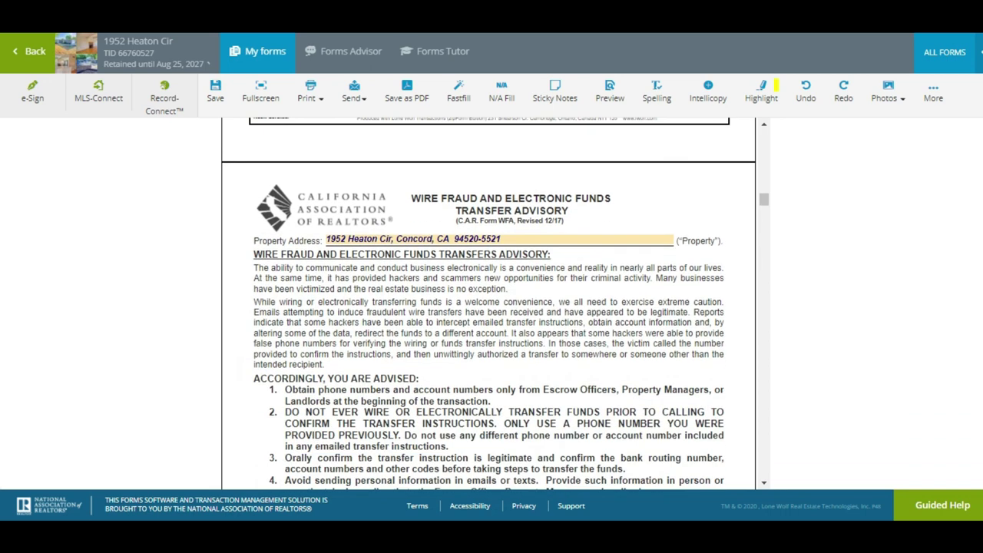
scroll(729, 228, down, 5)
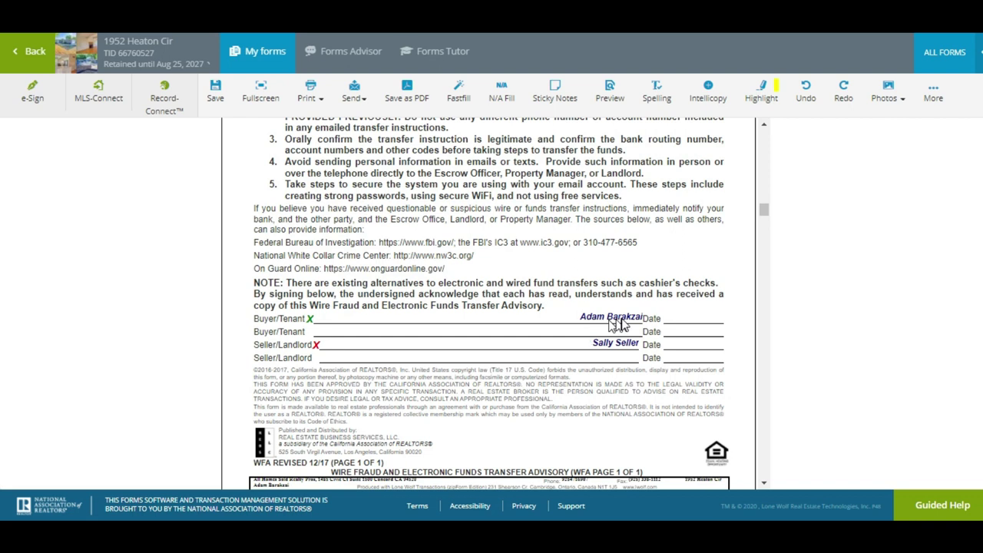
scroll(607, 355, down, 2)
scroll(363, 286, down, 7)
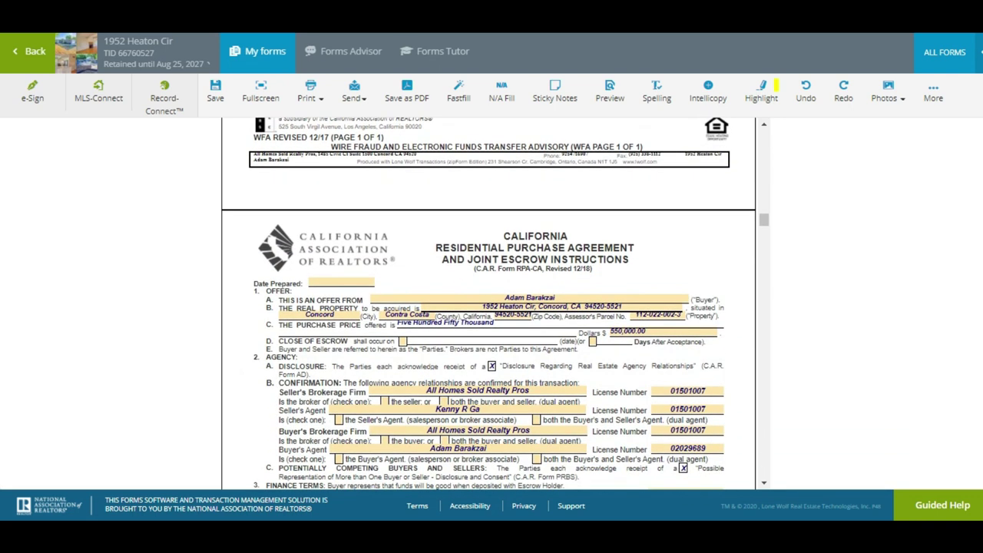
Set Date Prepared to 08/24/2020, escrow closing at 25 days, and the seller's brokerage as dual agent
click(363, 284)
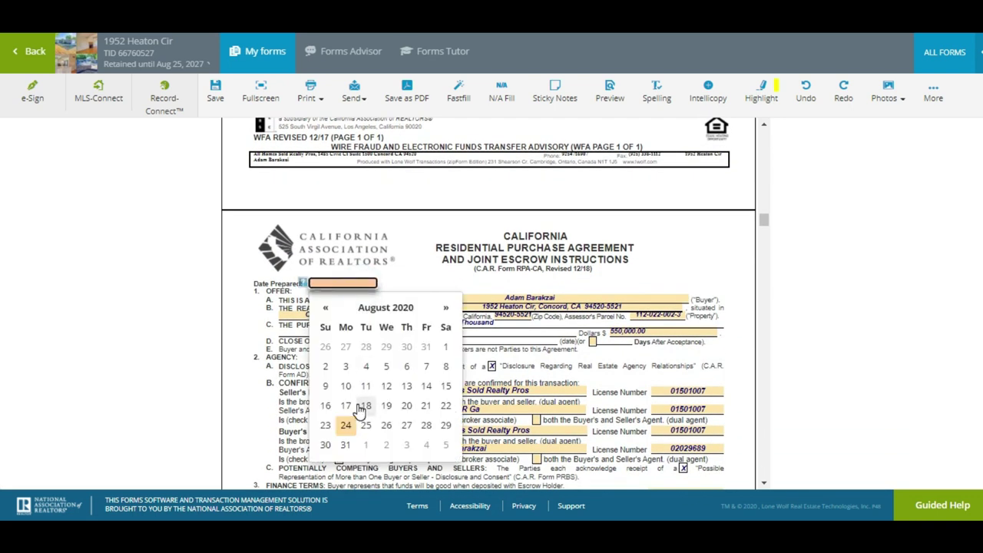
click(345, 427)
scroll(346, 430, down, 2)
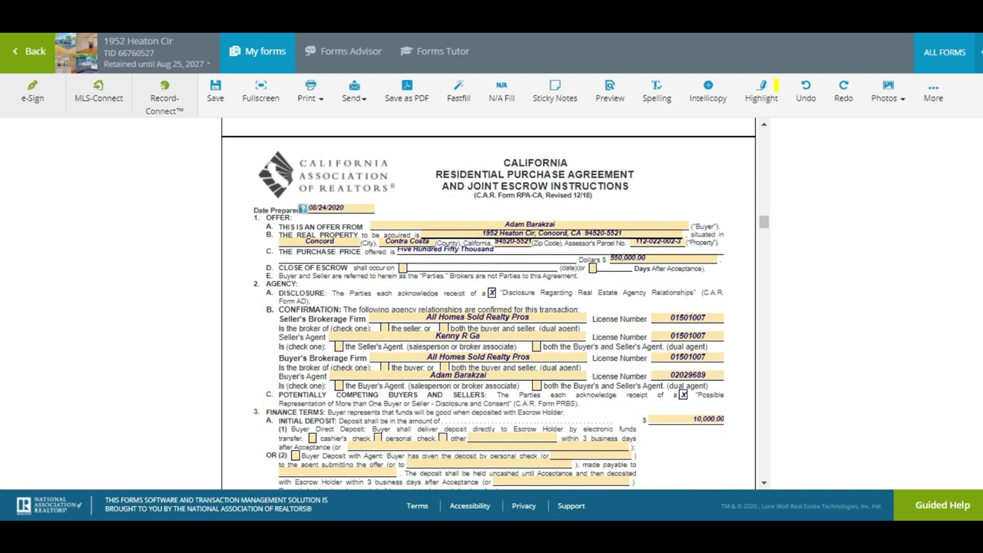
click(617, 269)
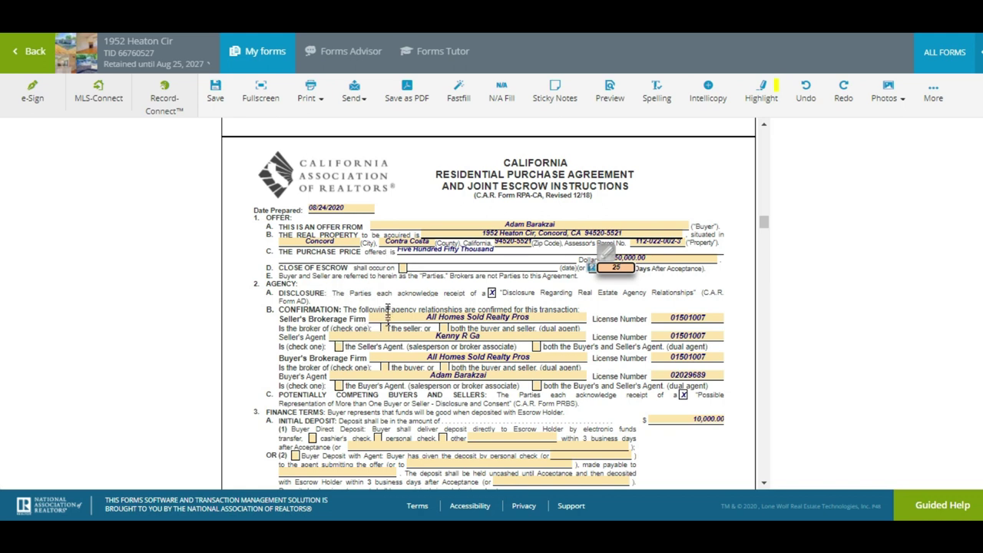
click(407, 295)
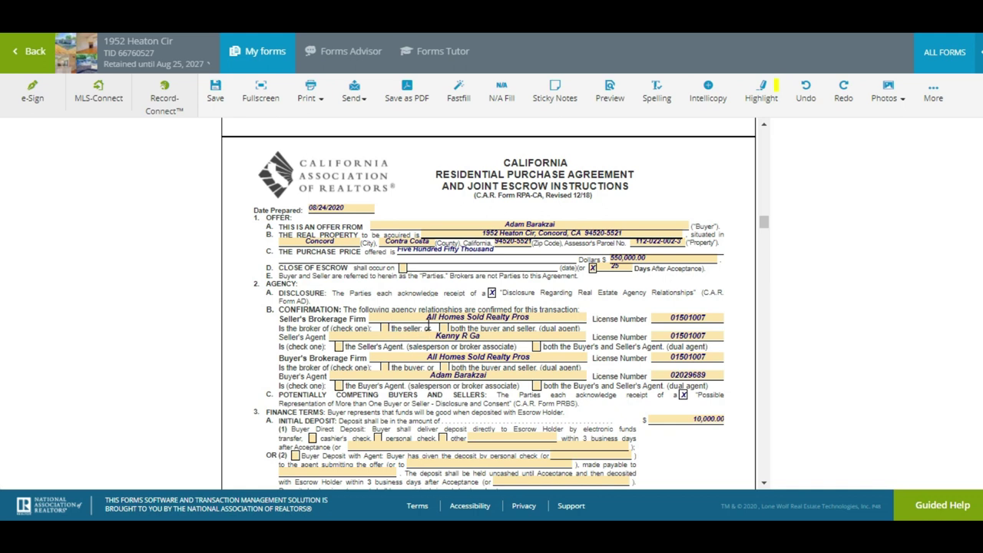
click(443, 329)
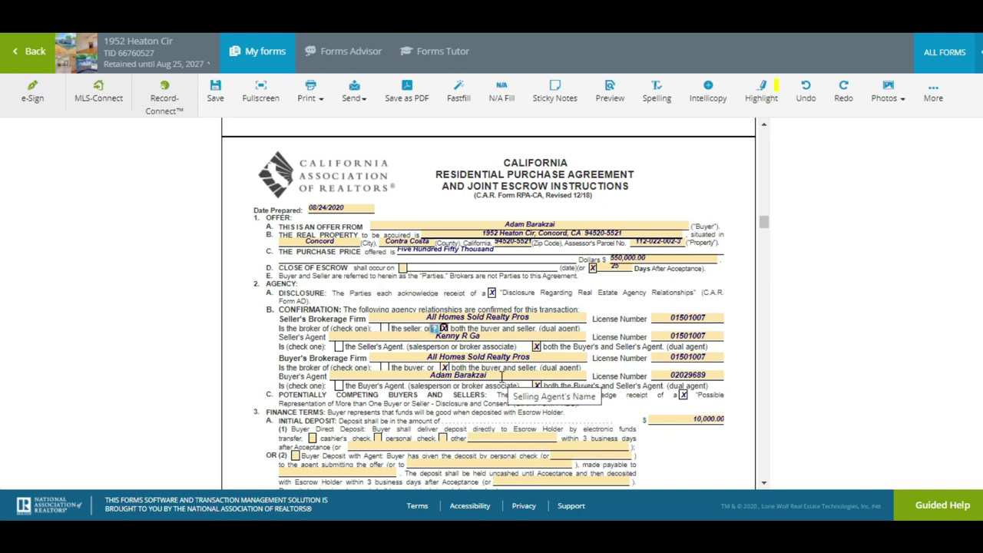
Give the first loan a 3.250% fixed rate, 6.500% adjustable rate and 0.500 points
scroll(476, 368, down, 1)
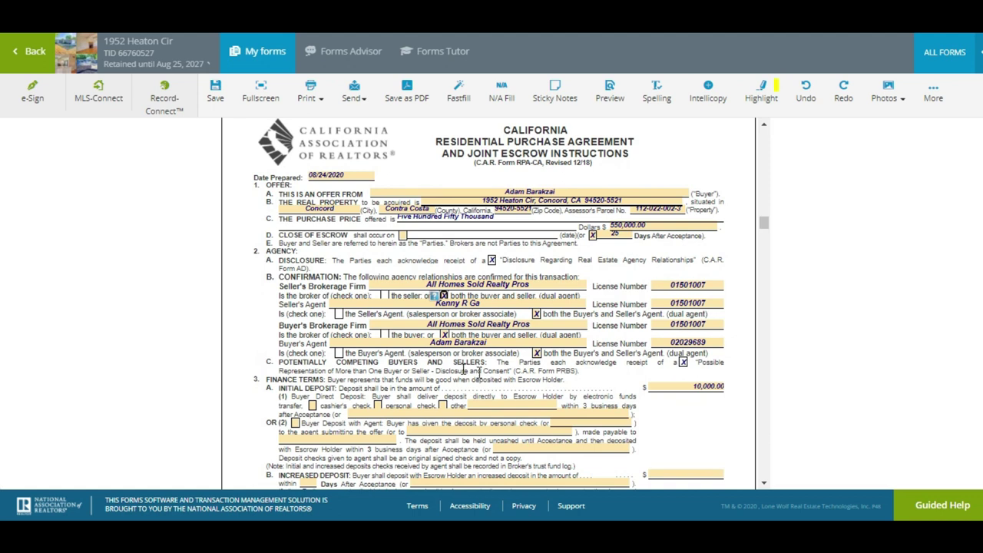
scroll(276, 319, down, 2)
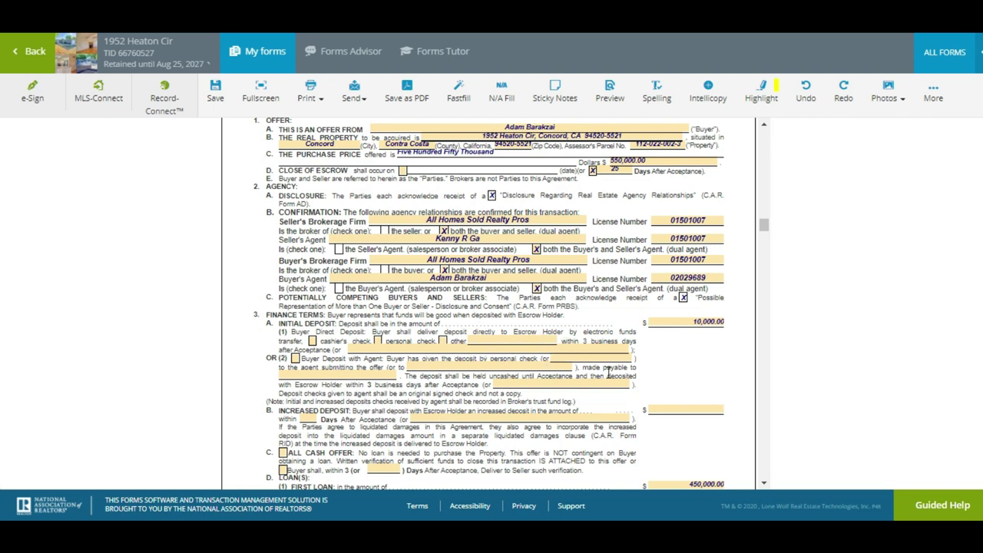
scroll(610, 375, down, 1)
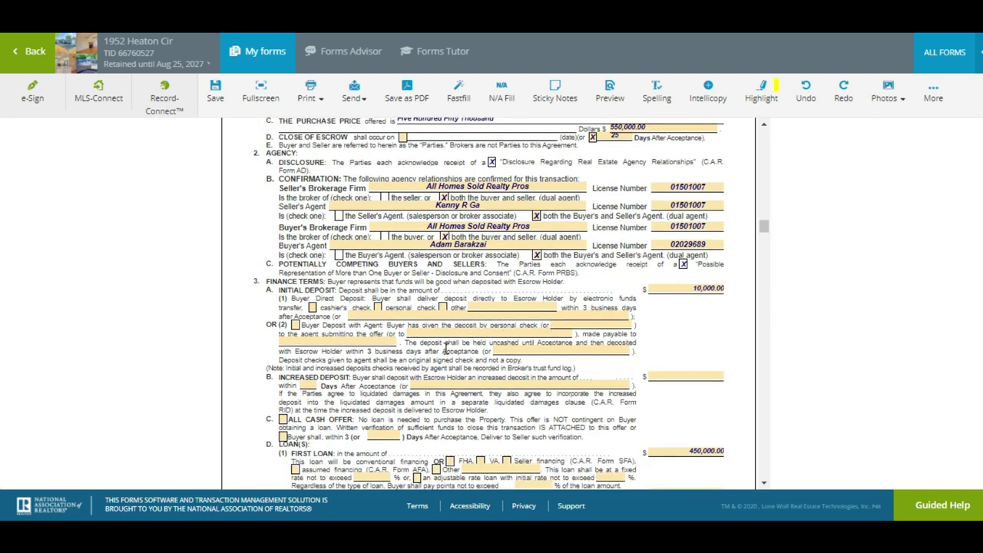
scroll(446, 348, down, 1)
scroll(311, 378, down, 1)
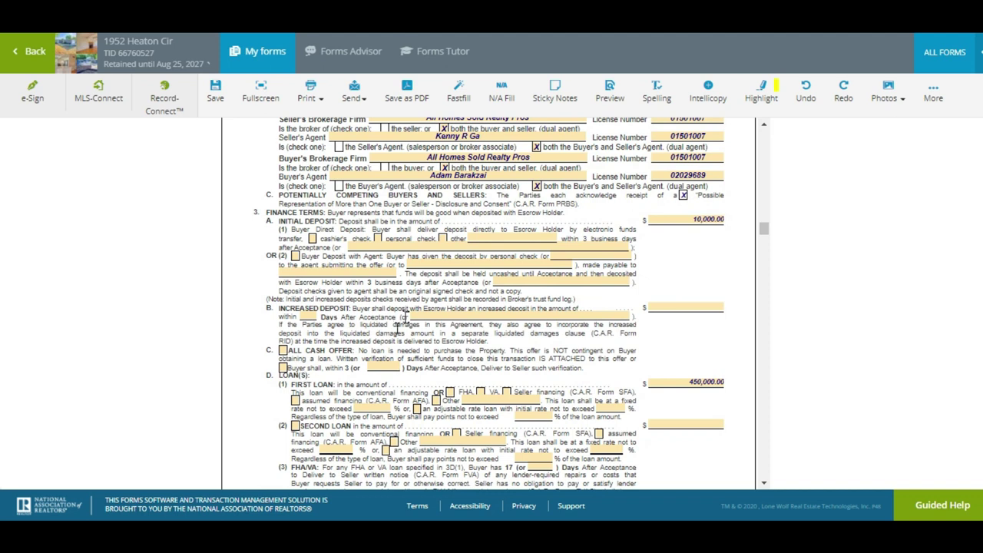
scroll(583, 307, down, 4)
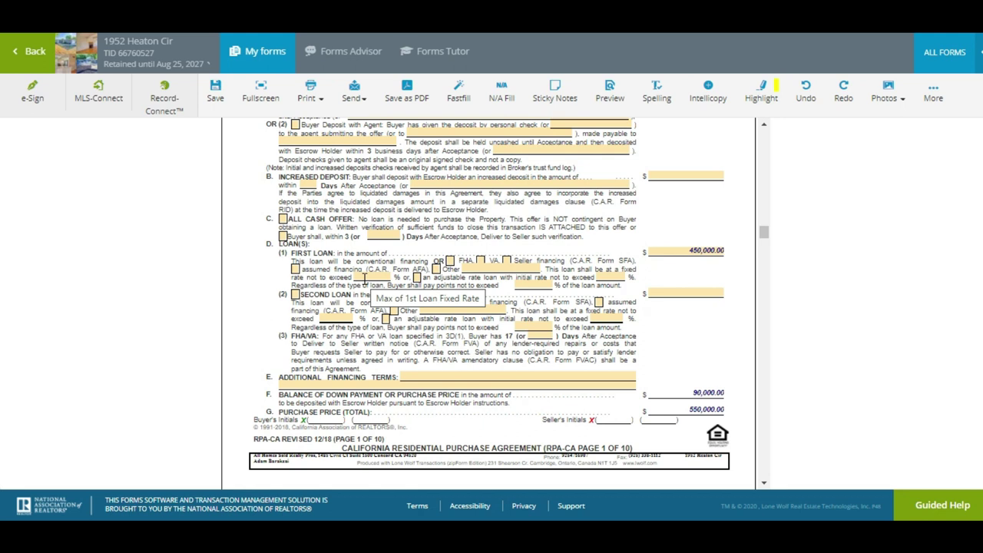
click(365, 278)
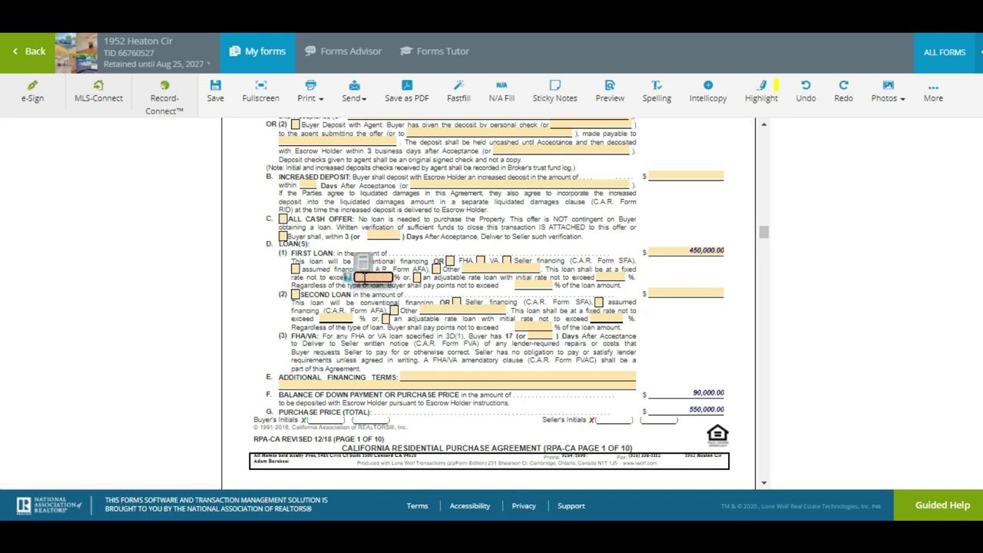
text(3.25)
key(Tab)
text(6.5)
key(Tab)
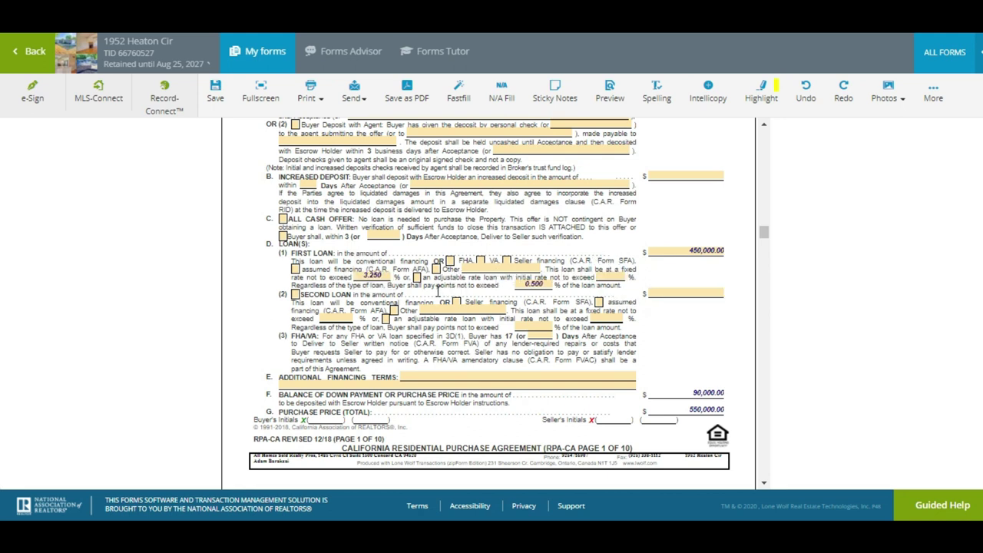
click(526, 284)
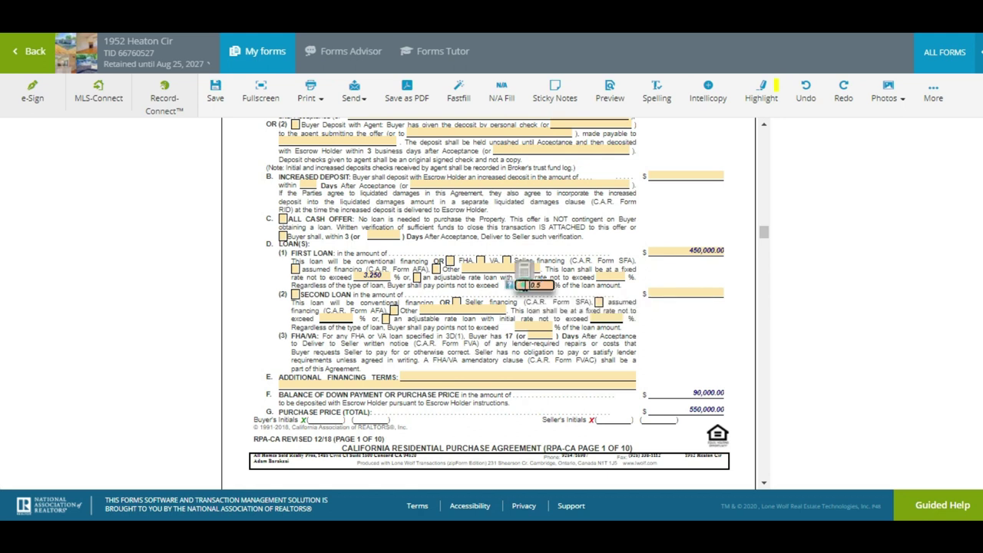
click(571, 281)
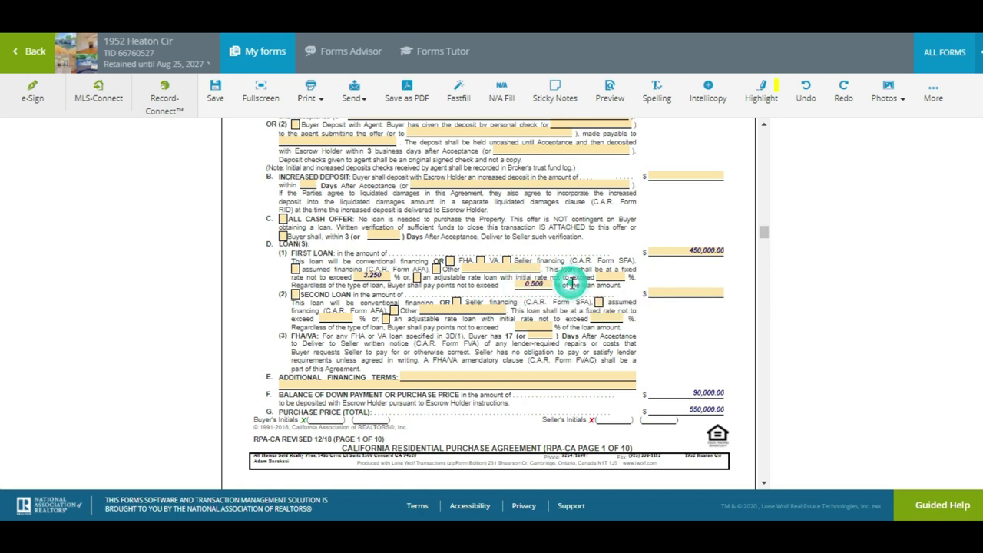
Make the first loan FHA and leave Additional Financing Terms blank
scroll(571, 284, down, 1)
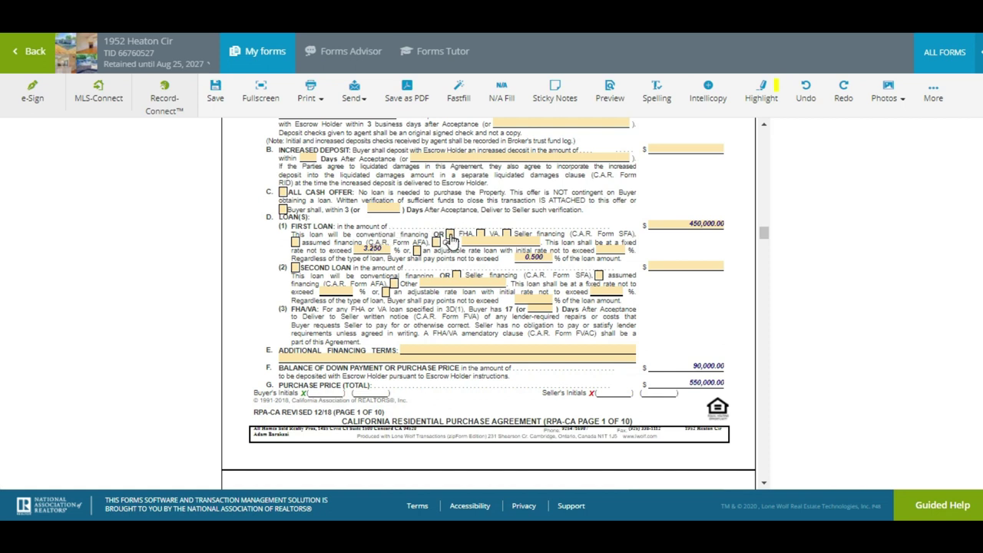
click(450, 236)
scroll(488, 300, down, 1)
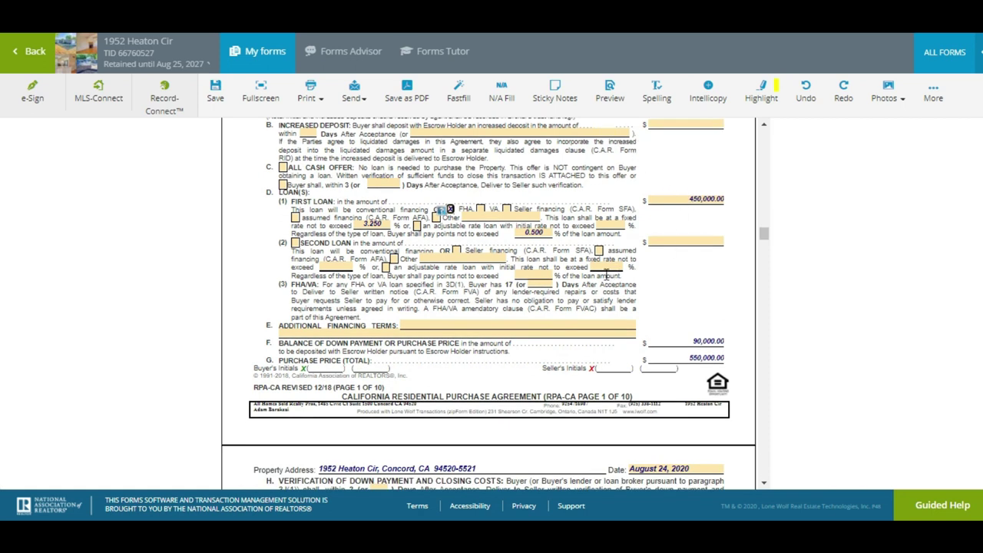
click(513, 326)
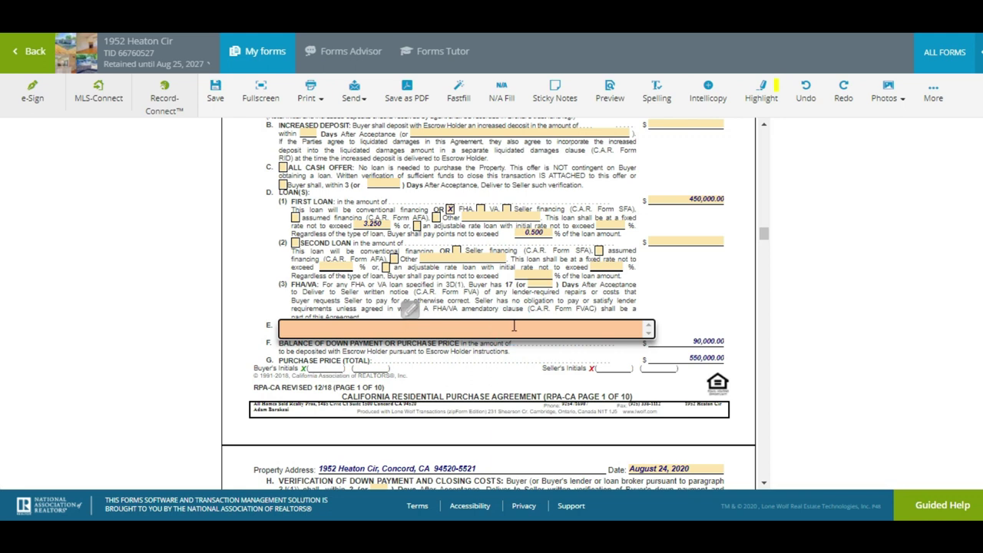
click(301, 298)
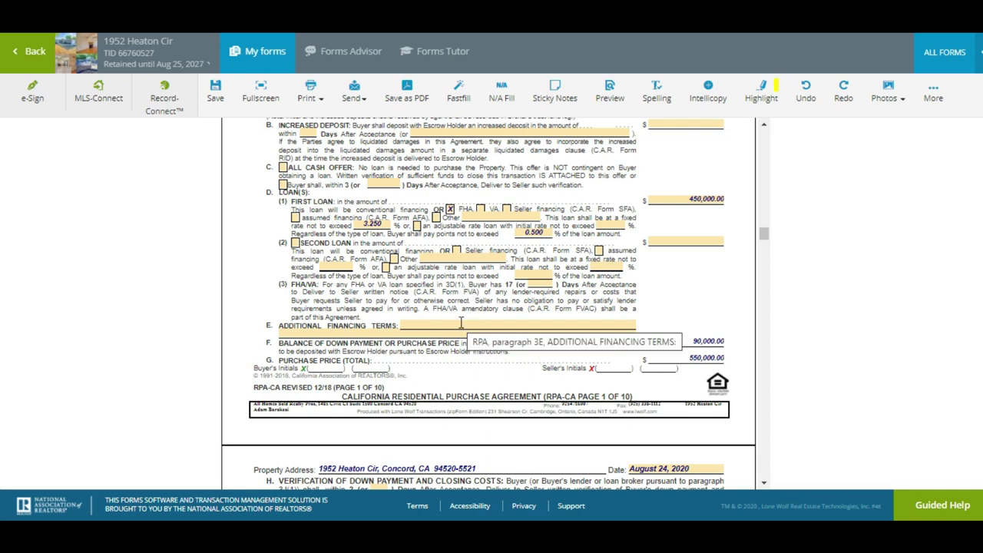
click(461, 323)
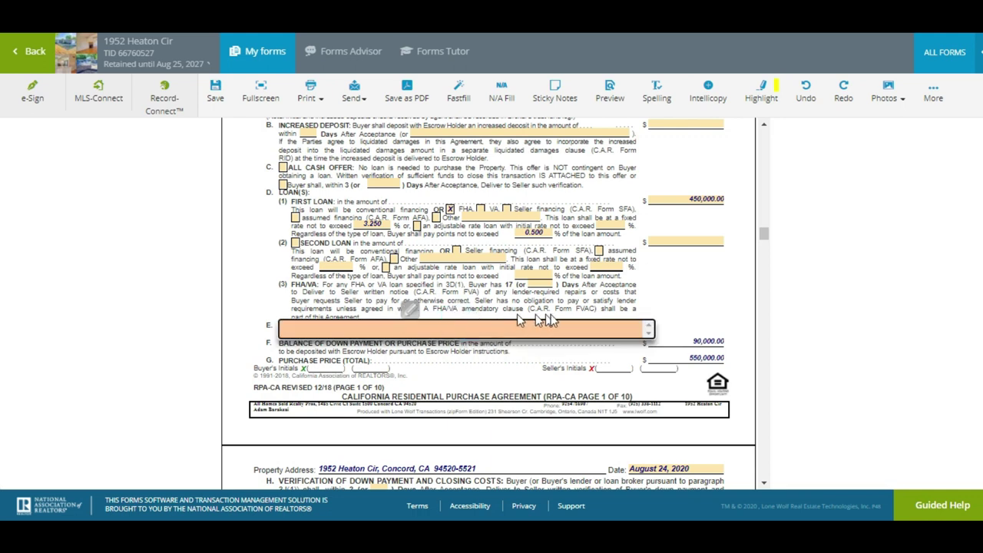
click(670, 309)
scroll(670, 309, down, 1)
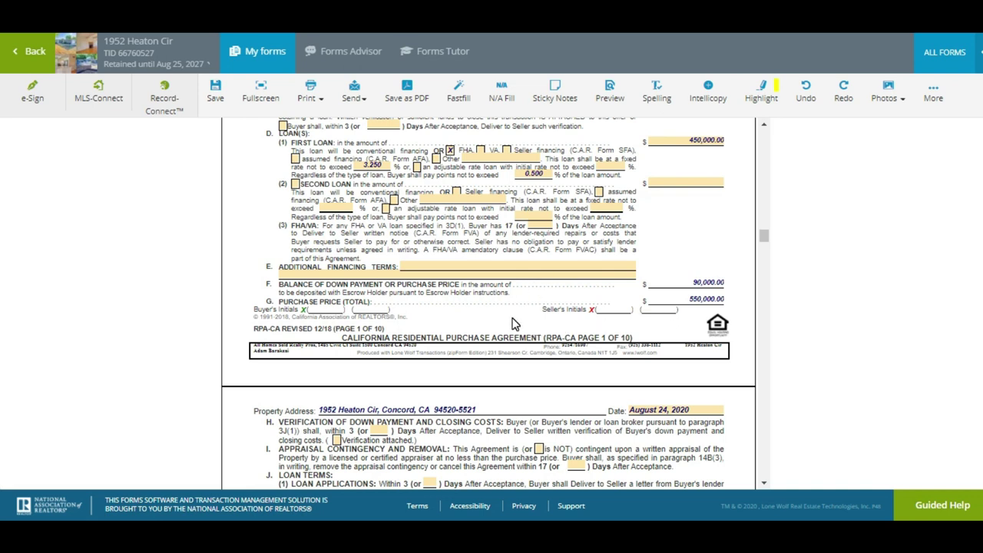
Mark down payment verification and prequalification letter attached; set appraisal contingency removal to 14 days
scroll(514, 324, down, 3)
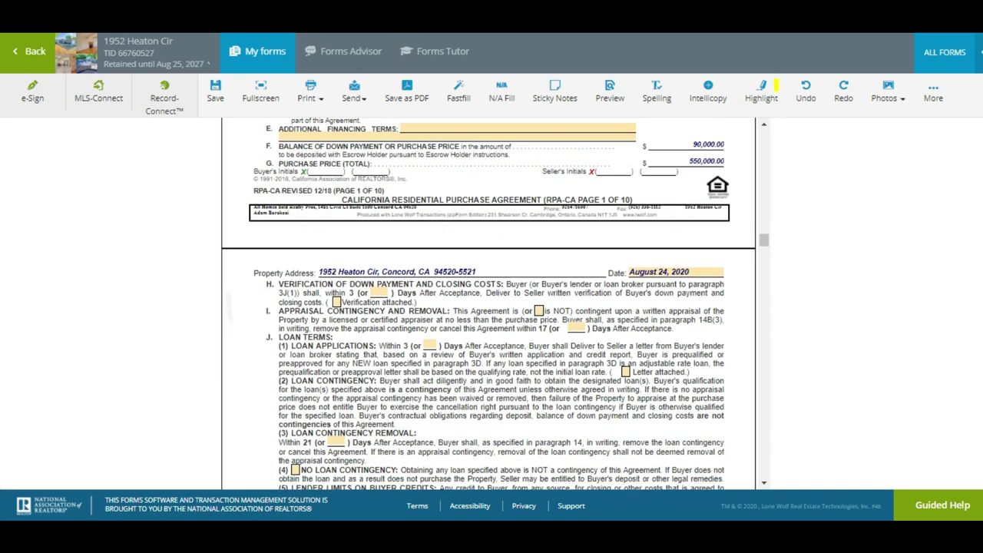
scroll(488, 307, down, 1)
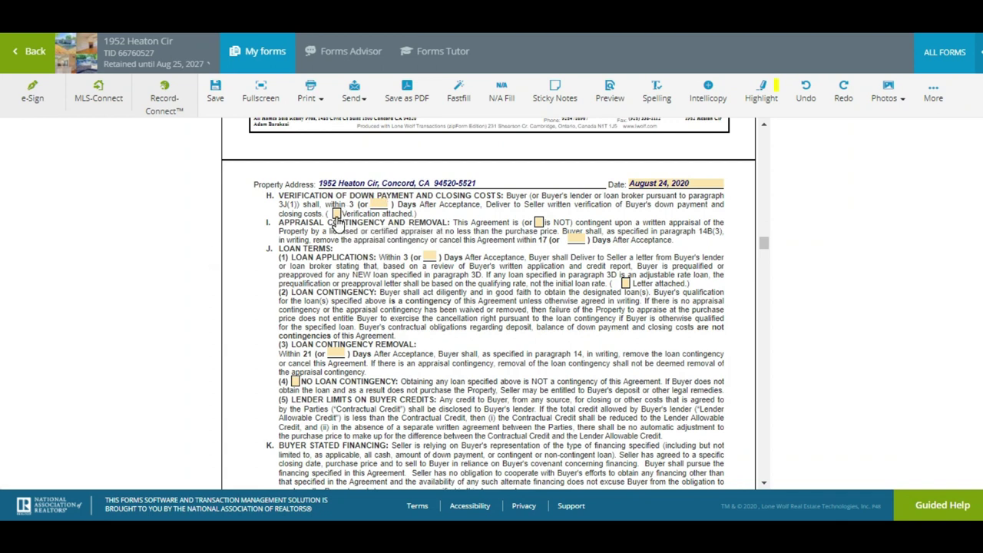
click(336, 215)
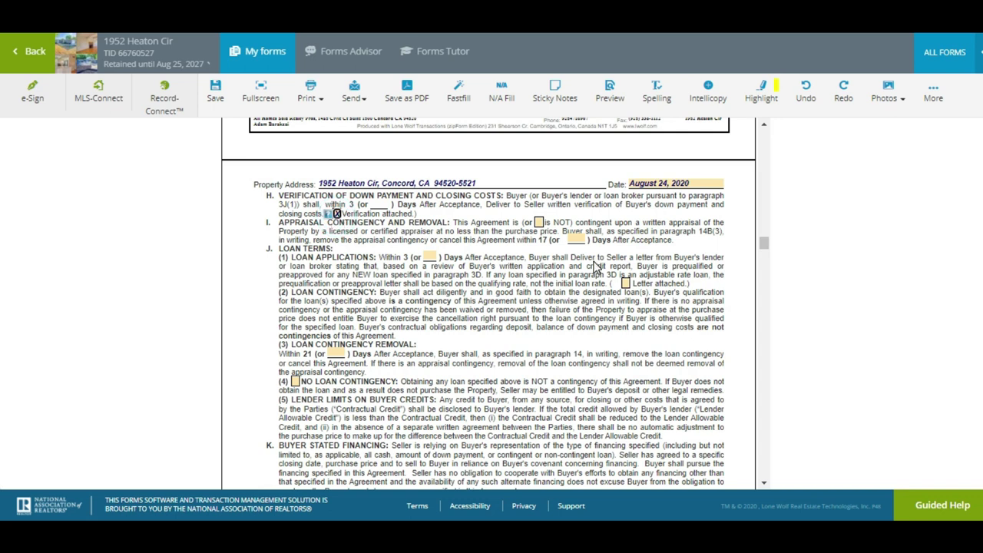
click(625, 284)
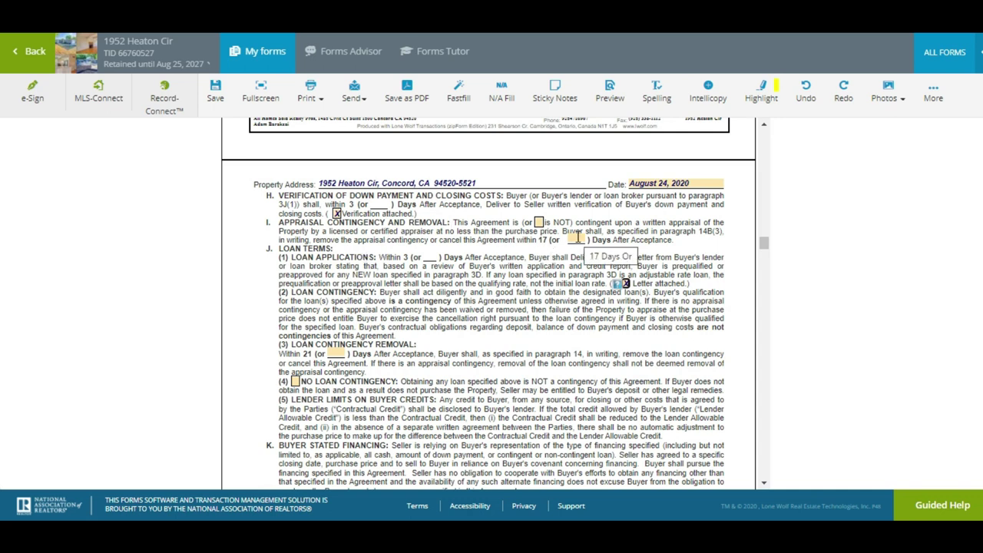
click(577, 239)
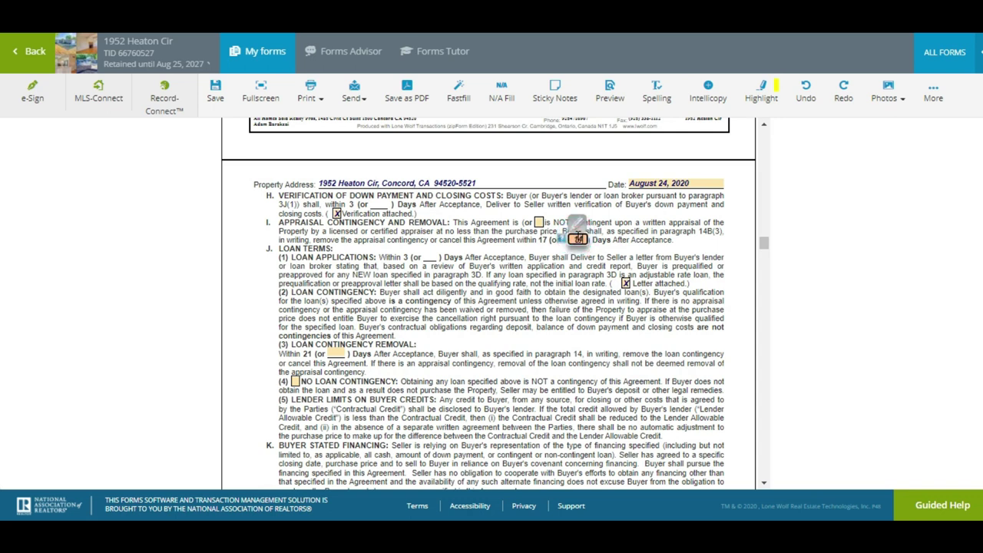
text(14)
Set the loan contingency removal period to 17 days after acceptance
scroll(489, 303, down, 1)
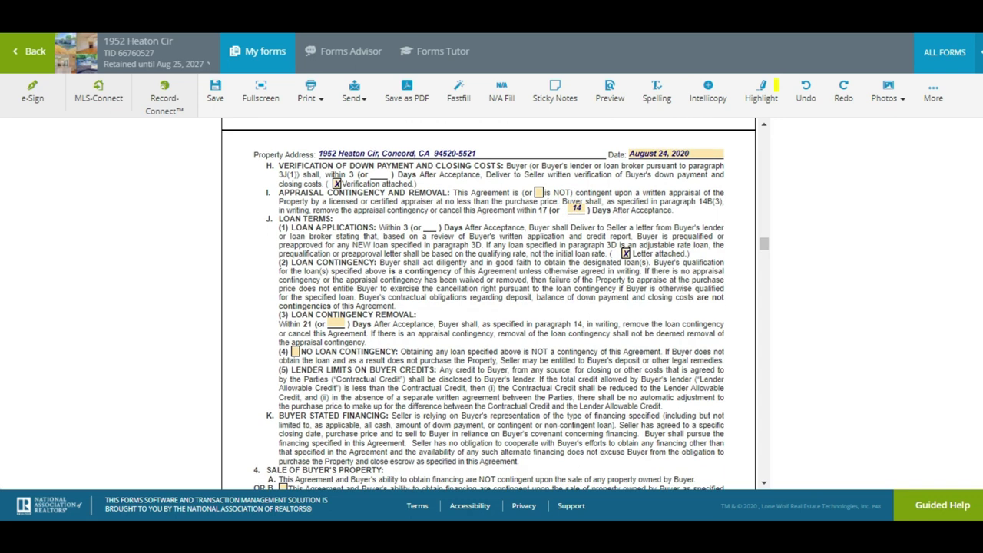
scroll(623, 208, down, 1)
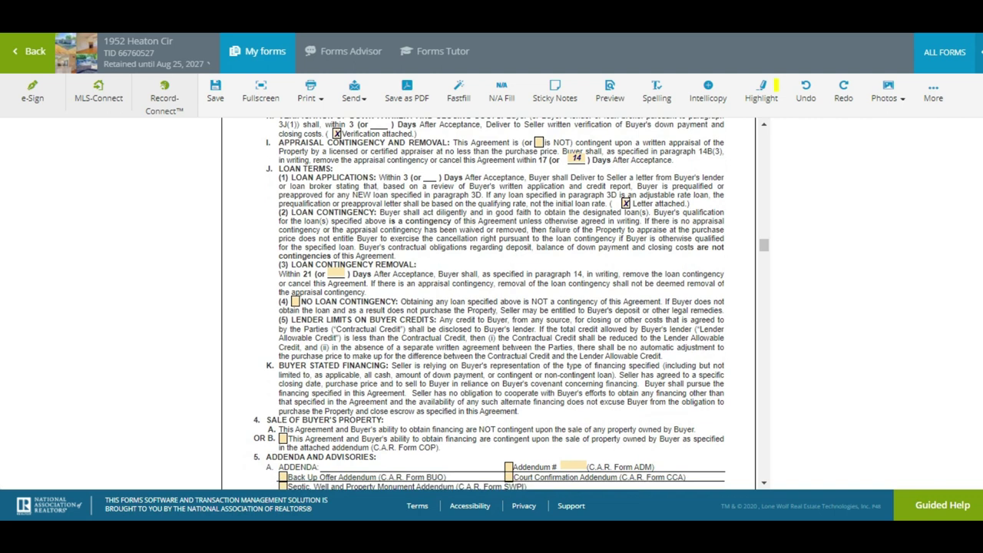
click(338, 273)
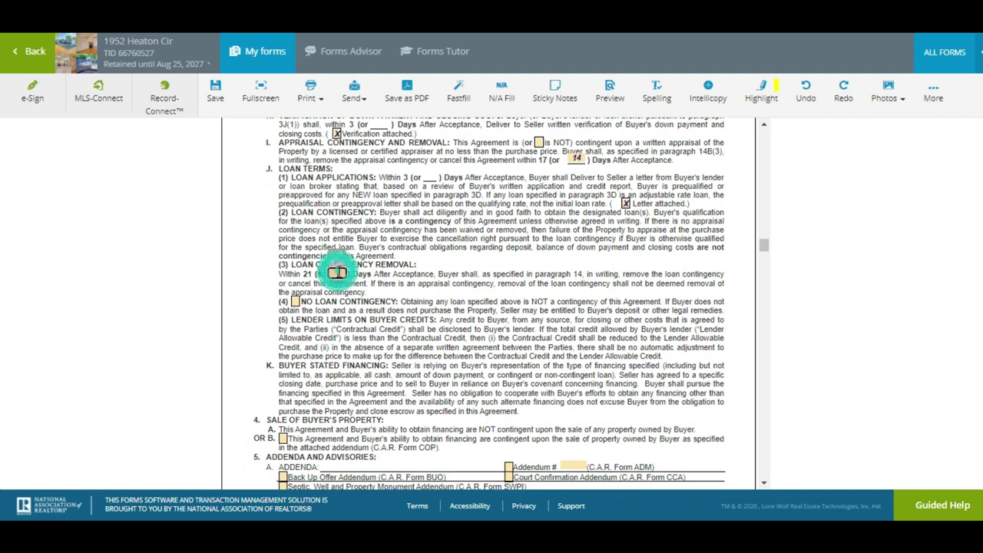
text(17)
key(Return)
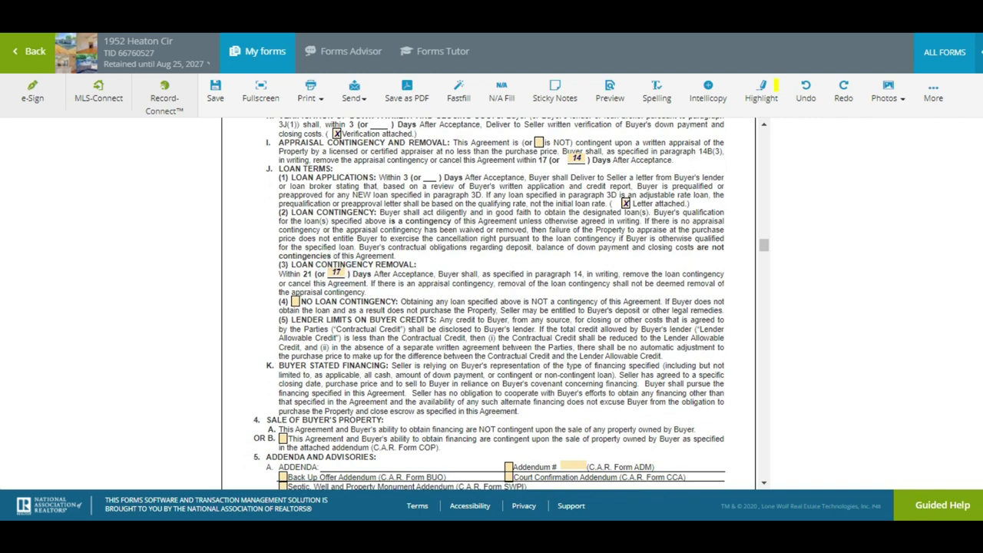
Check the Other buyer and seller advisory and select its name field for Market Conditions/Wire Fraud Advisories
scroll(490, 304, down, 5)
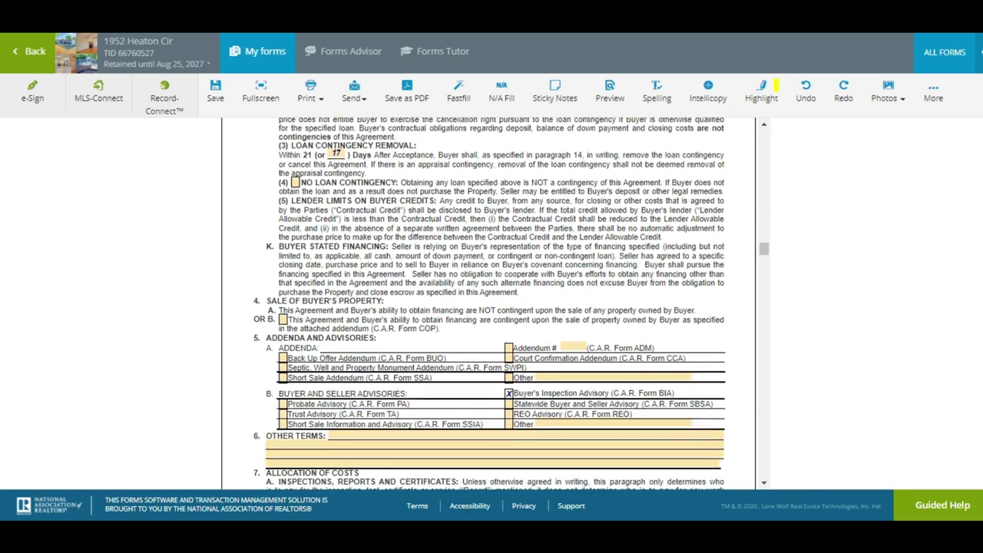
scroll(488, 303, down, 3)
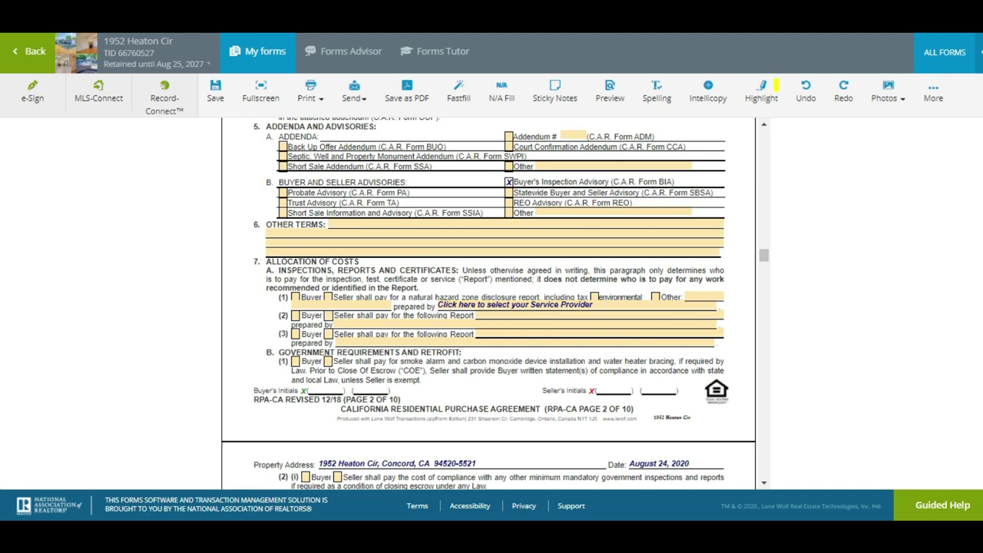
scroll(488, 304, down, 2)
scroll(488, 304, up, 1)
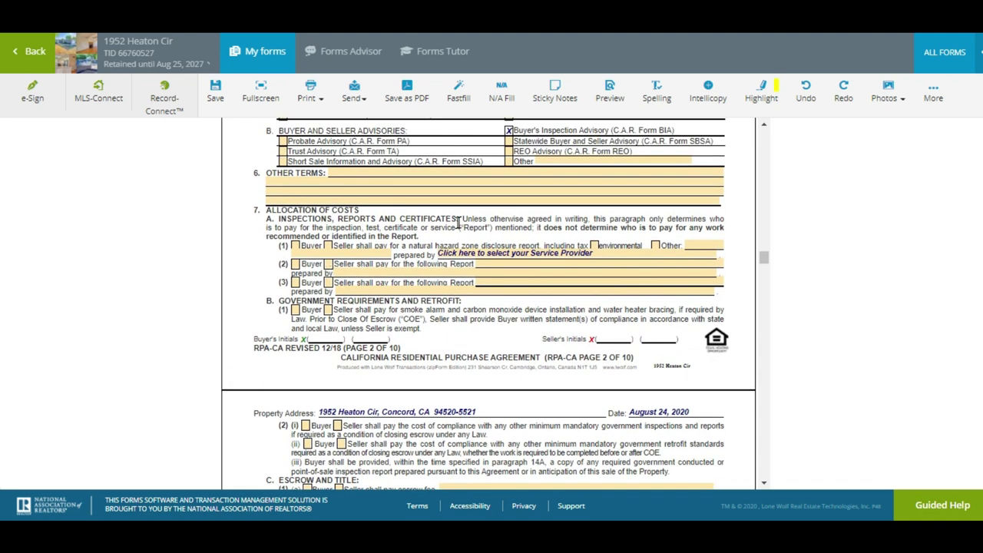
click(508, 161)
click(637, 161)
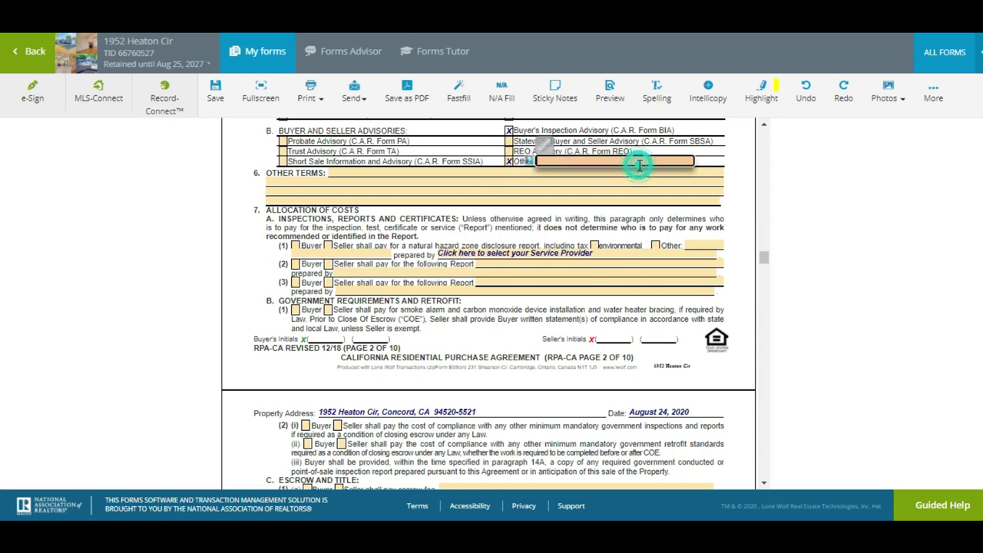
click(639, 165)
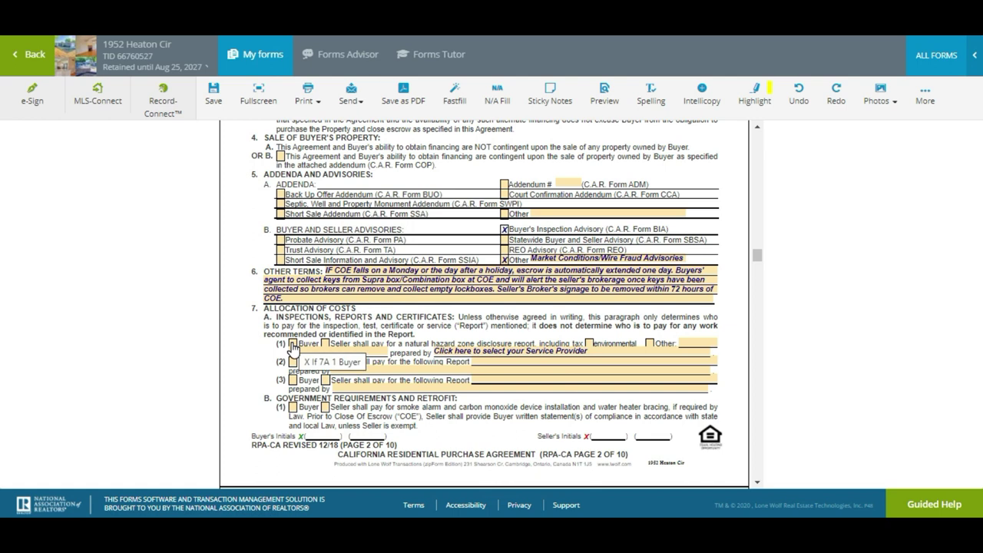
Have the Seller pay for the natural hazard and environmental report from JCP or Property ID
click(324, 343)
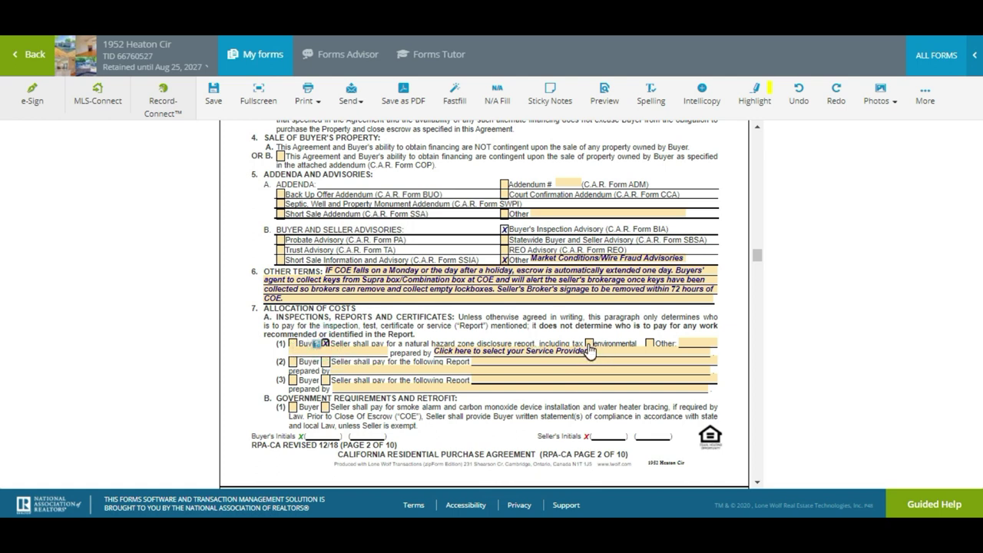
click(589, 343)
click(586, 350)
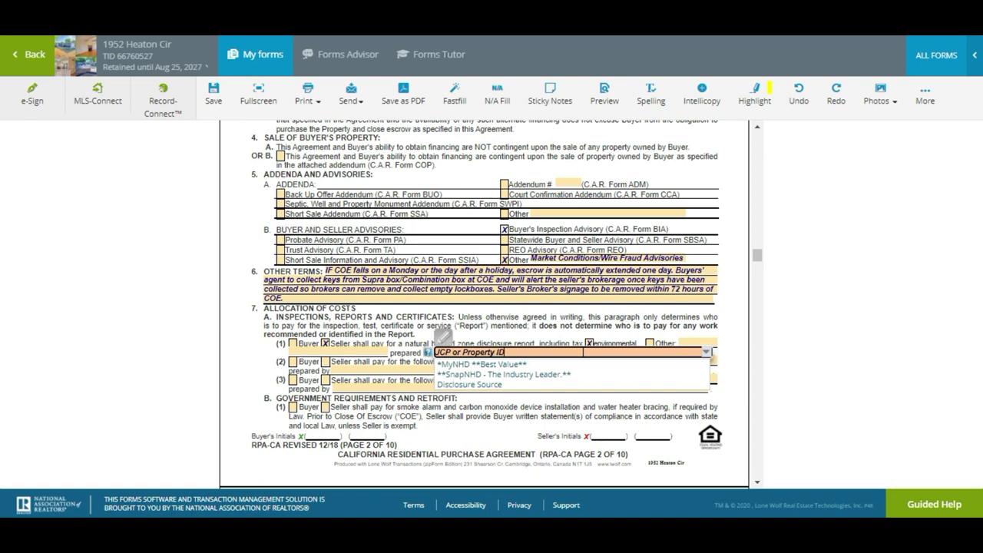
click(556, 338)
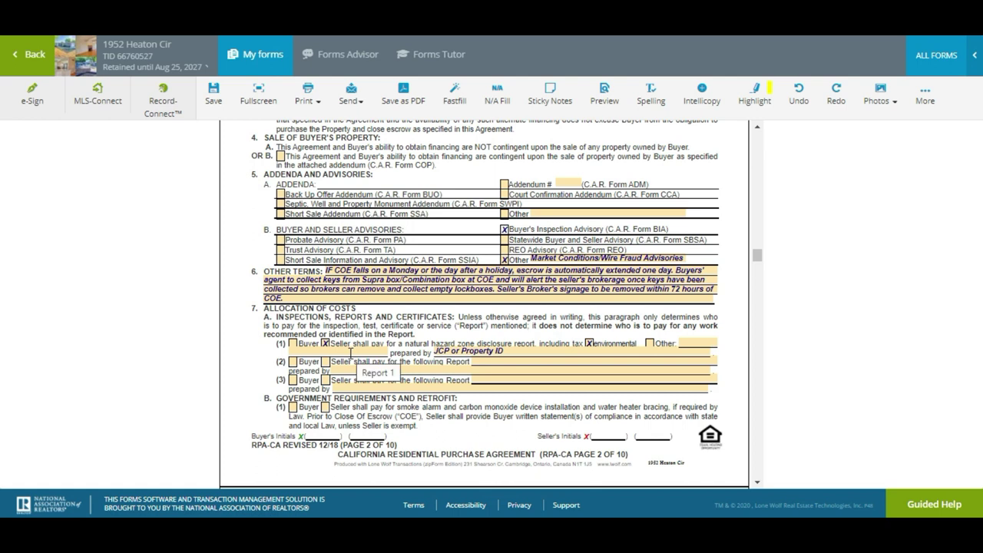
scroll(350, 353, down, 2)
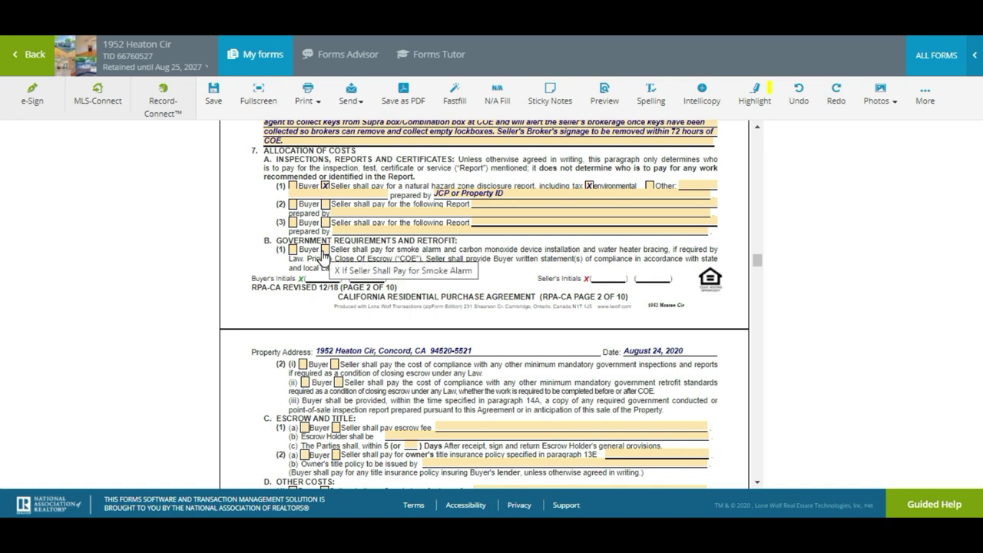
Have the Seller pay for smoke alarm and water heater compliance in 7B(1)
click(324, 250)
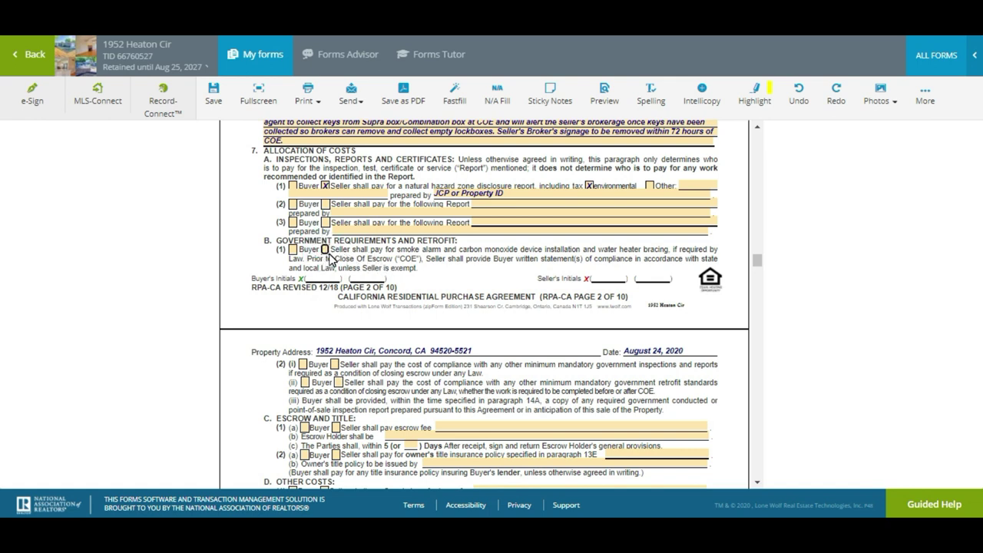
click(325, 251)
scroll(408, 260, down, 1)
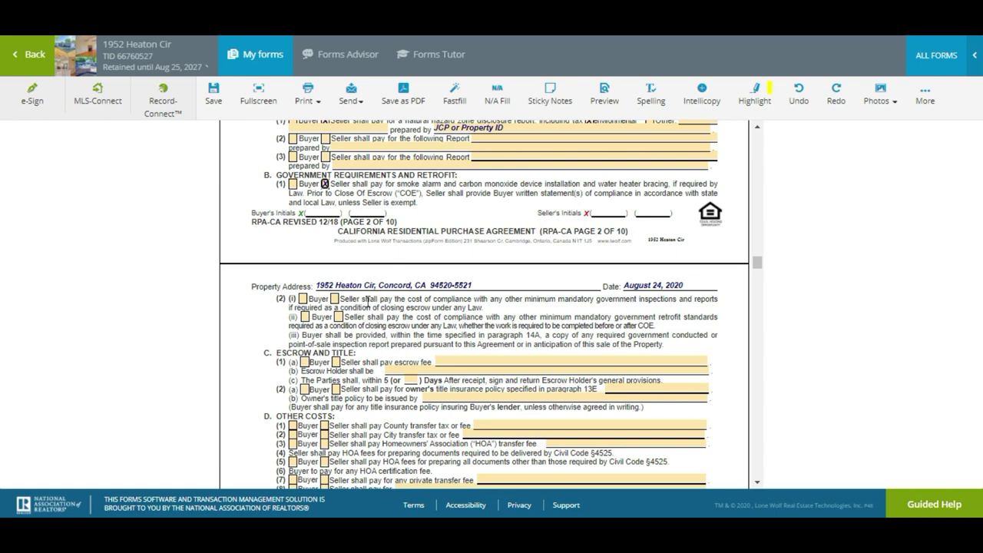
Have the Buyer share a 50/50 Split escrow fee, with First American Title as escrow holder
scroll(367, 301, up, 1)
scroll(318, 353, down, 2)
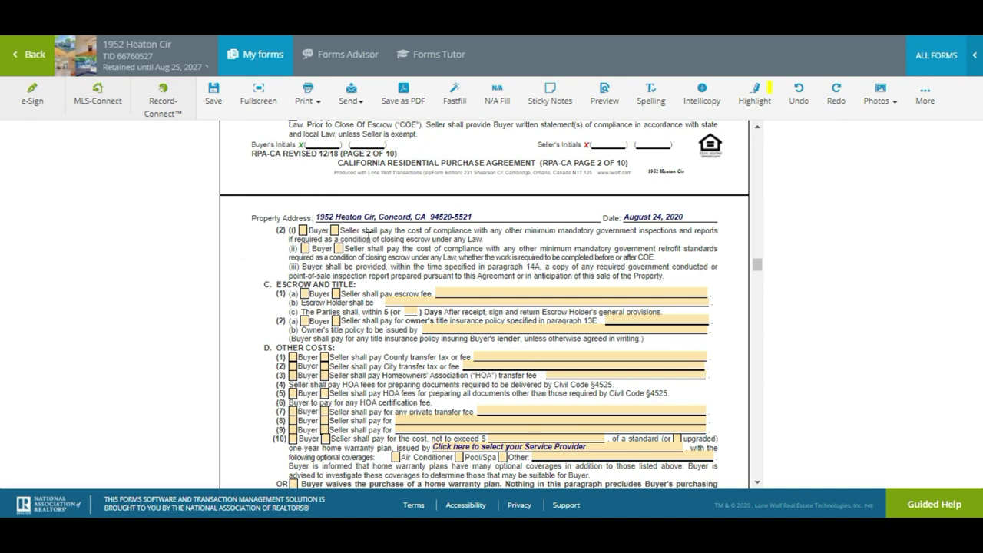
double_click(612, 266)
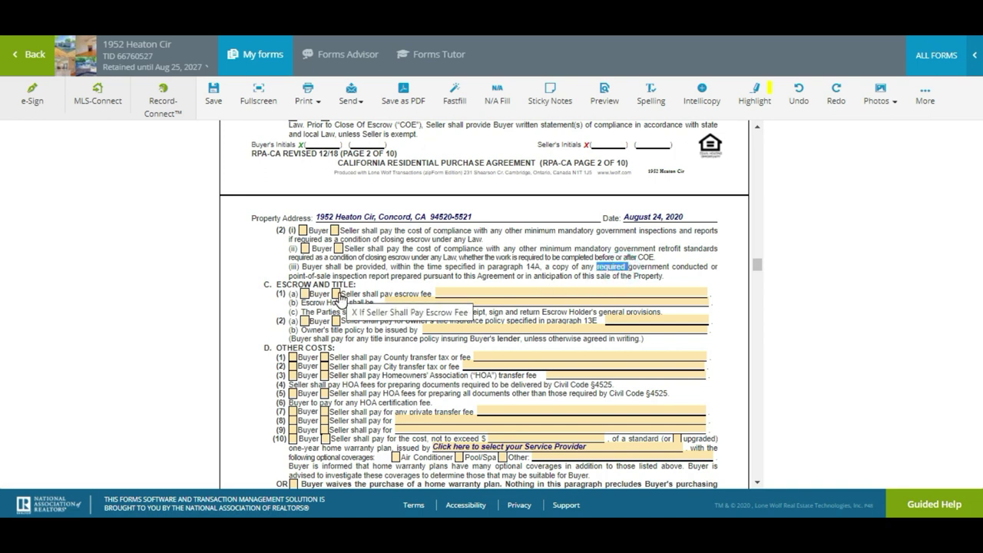
click(304, 293)
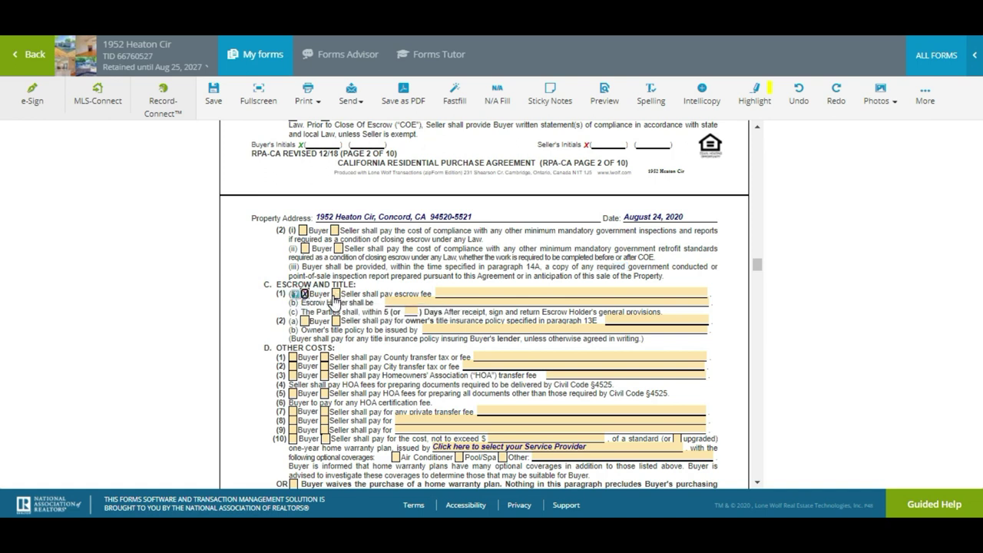
click(448, 302)
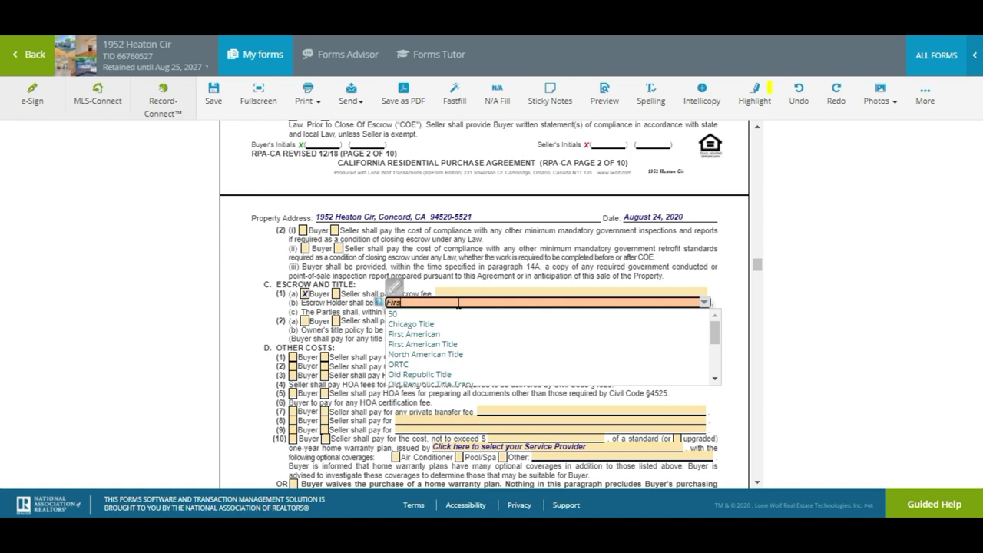
text(First American Title)
key(Return)
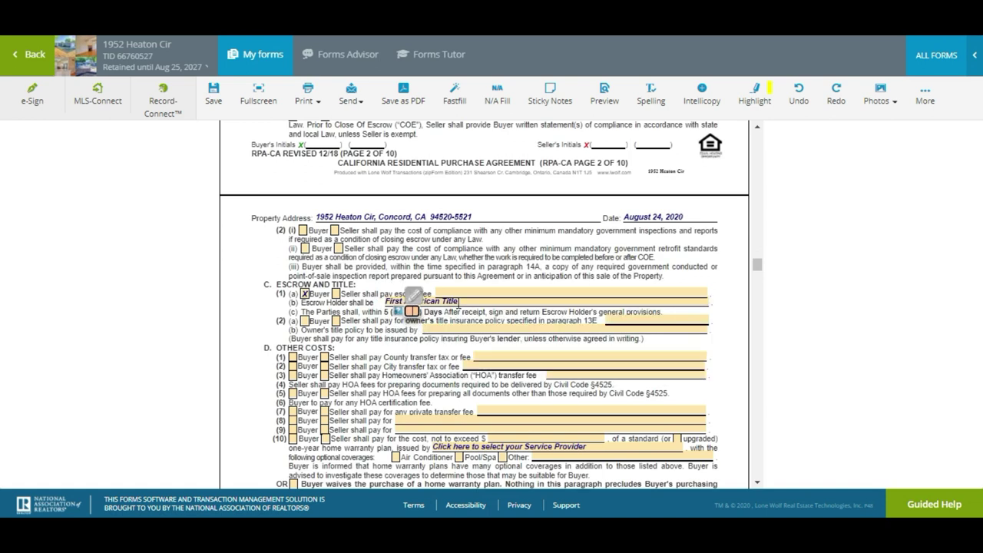
click(512, 293)
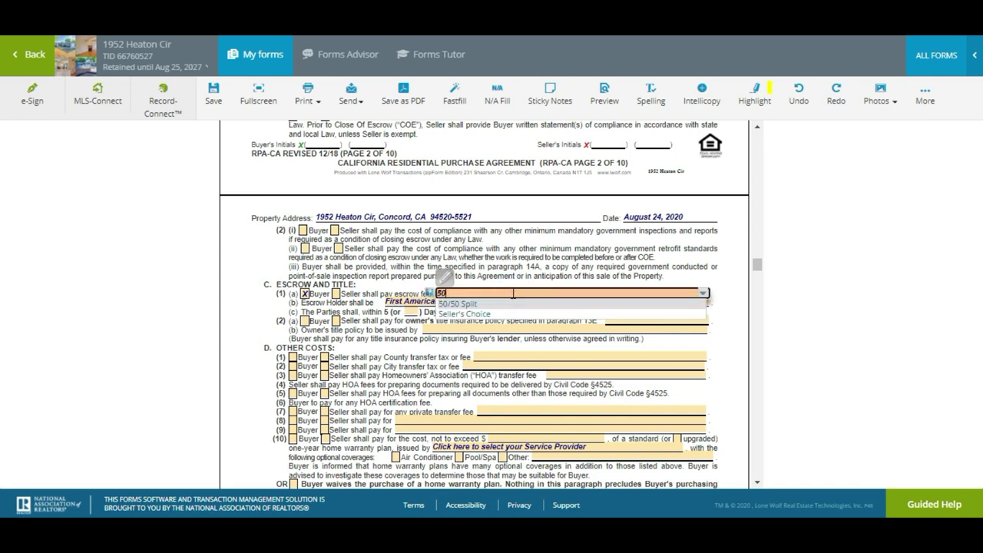
text(50/50 Split)
key(Return)
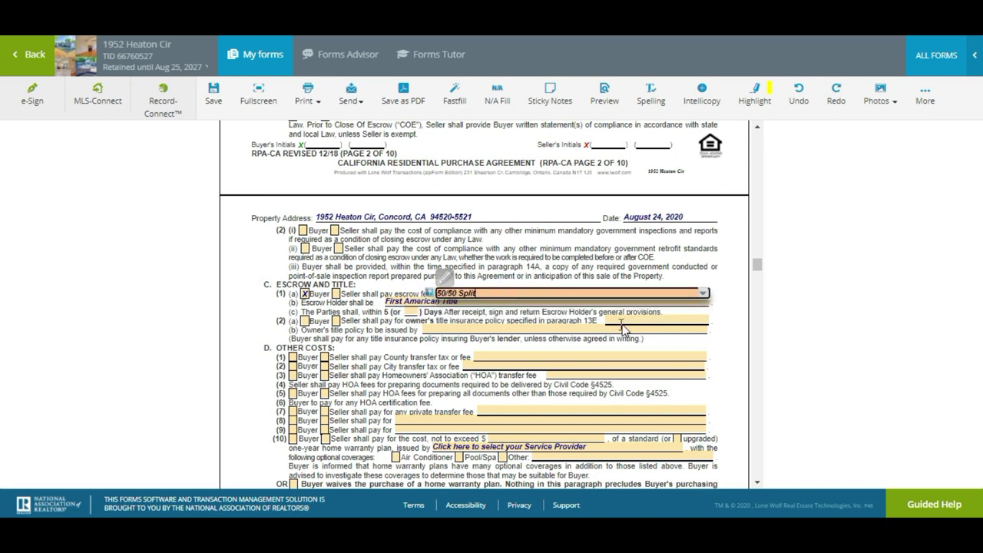
Split owner's title insurance and the escrow fee 50/50 between Buyer and Seller
click(611, 320)
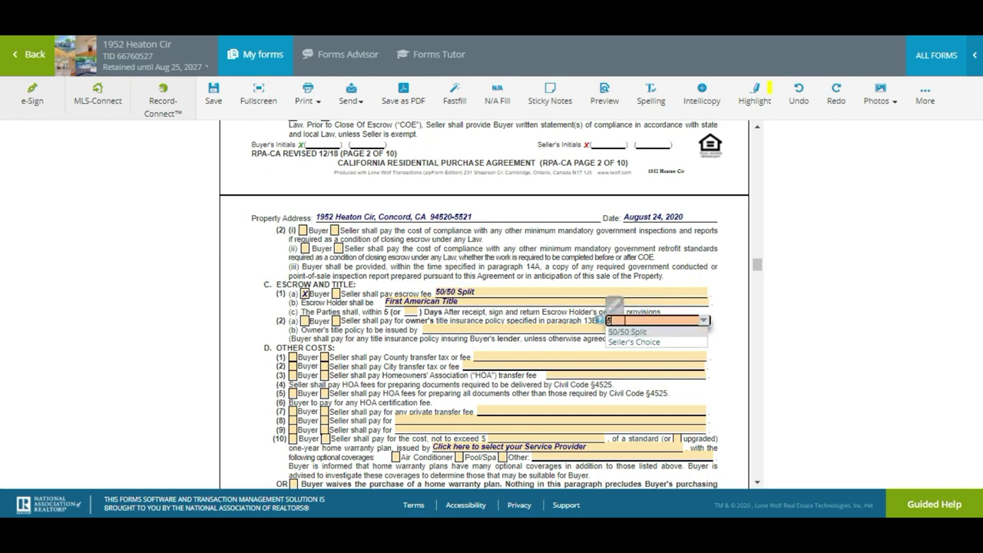
text(50/50 Split)
key(Return)
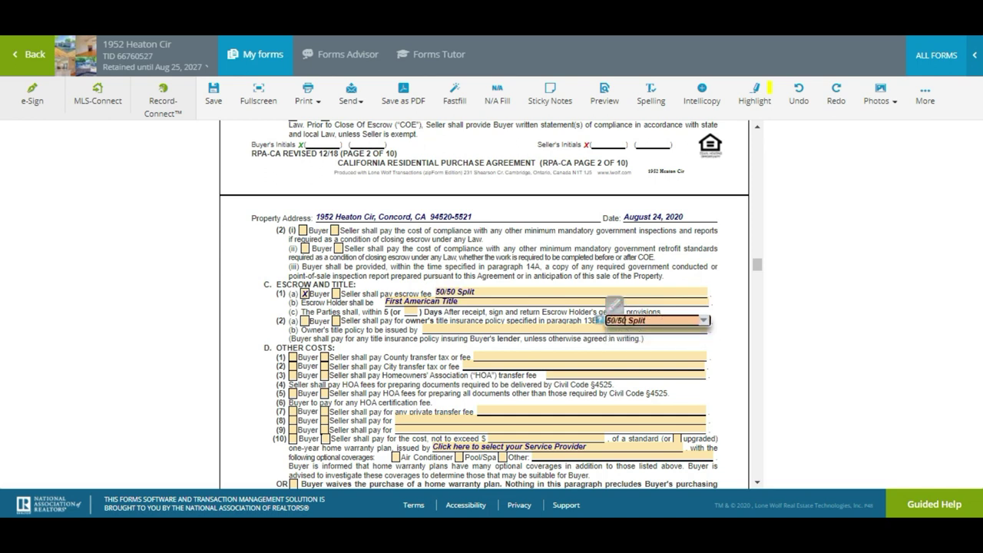
click(304, 320)
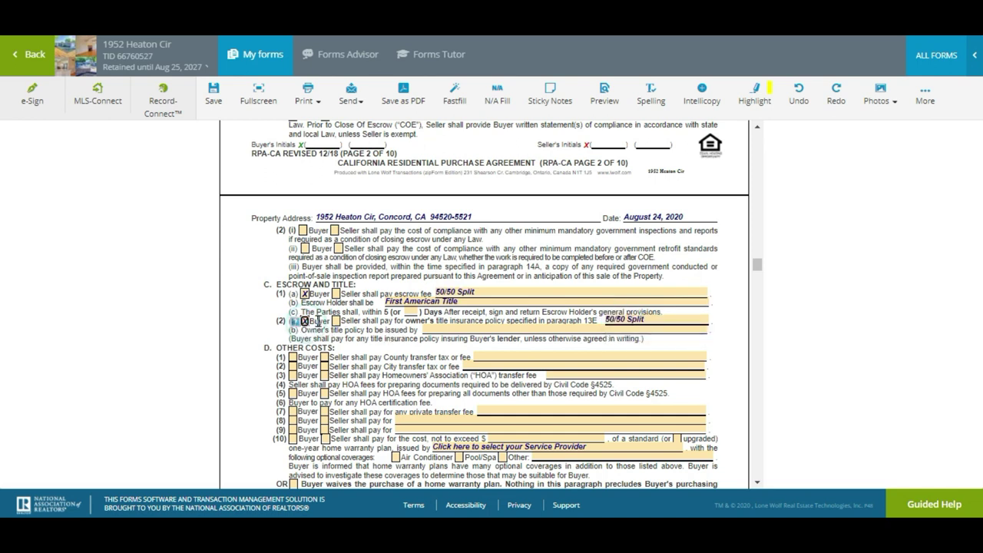
click(335, 321)
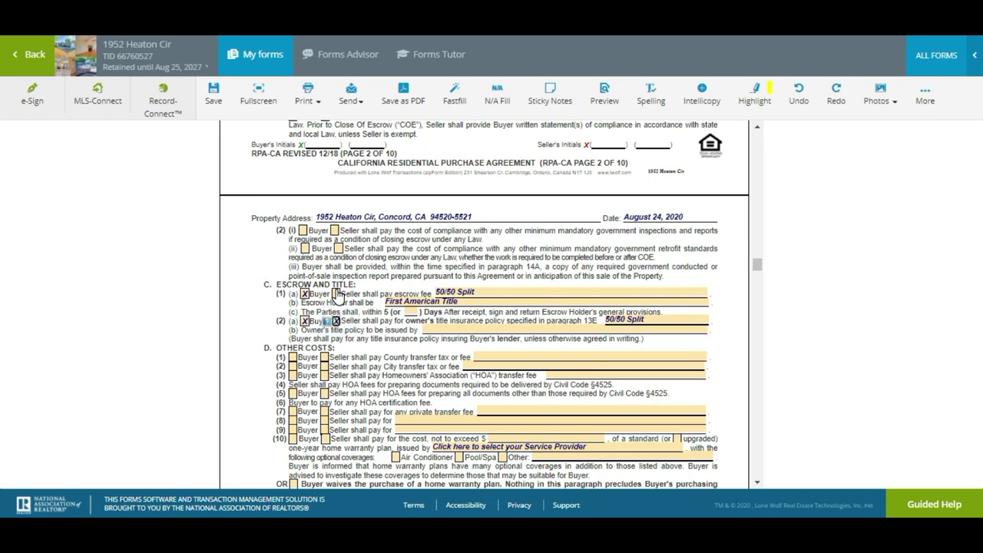
click(337, 292)
click(476, 329)
text(50/50)
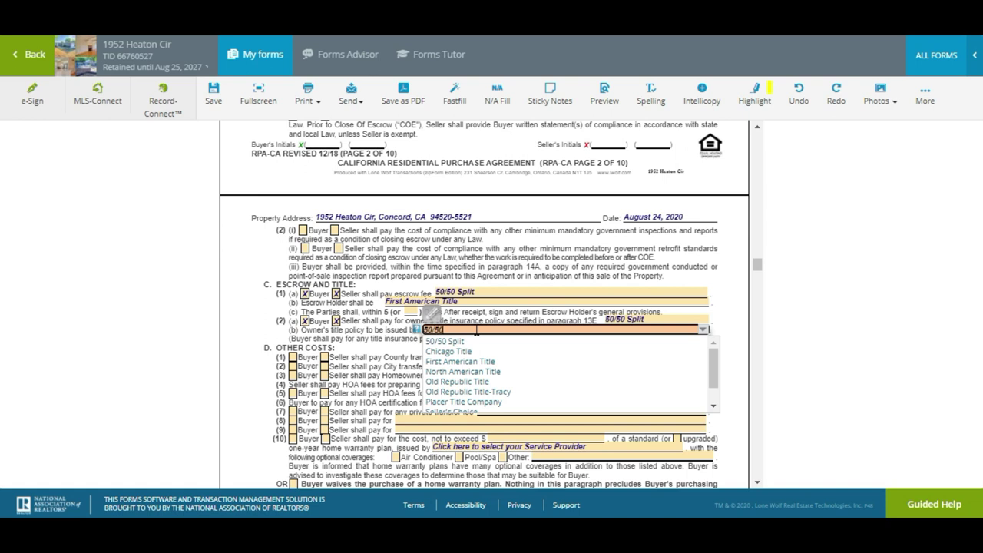
click(463, 341)
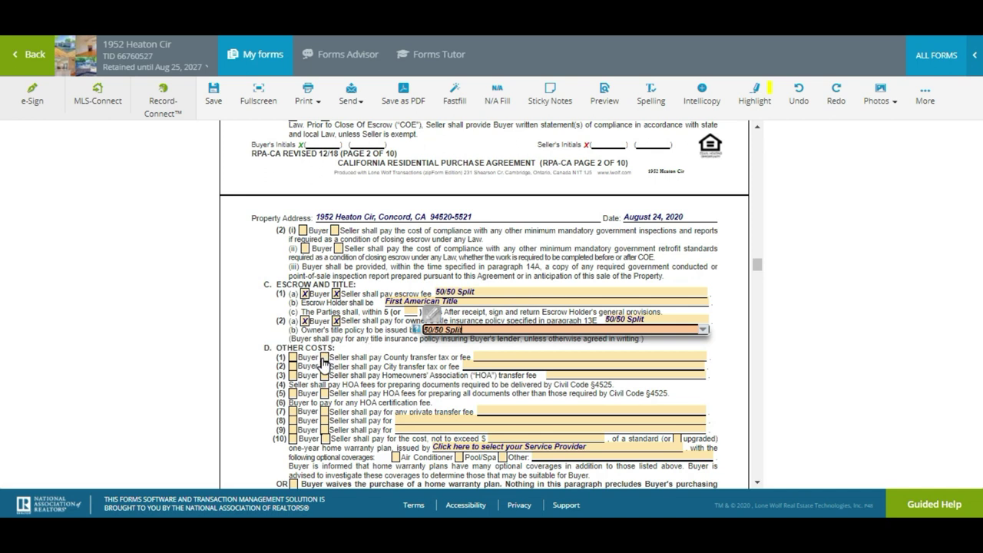
Have the Seller pay the county transfer tax, HOA transfer and document fees, and home warranty
click(323, 358)
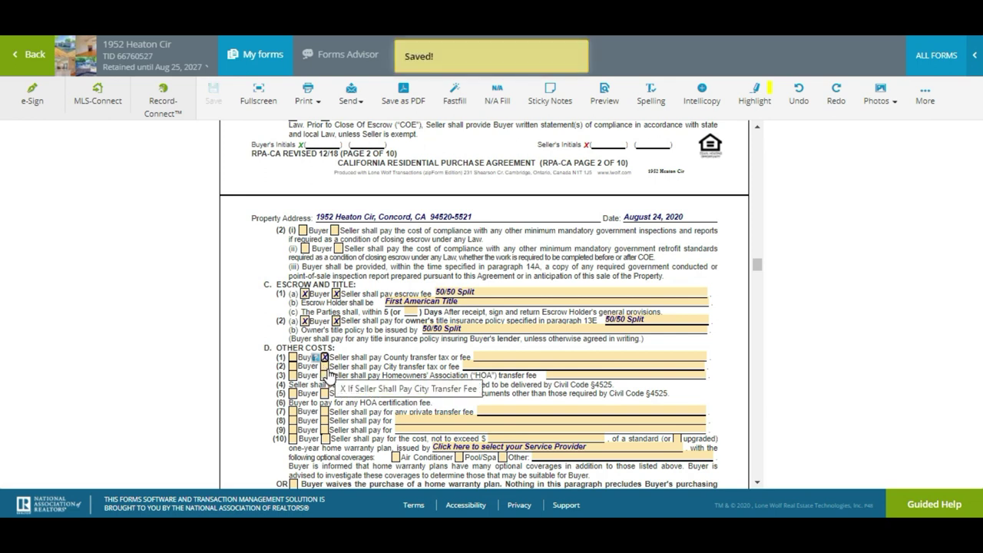
click(324, 374)
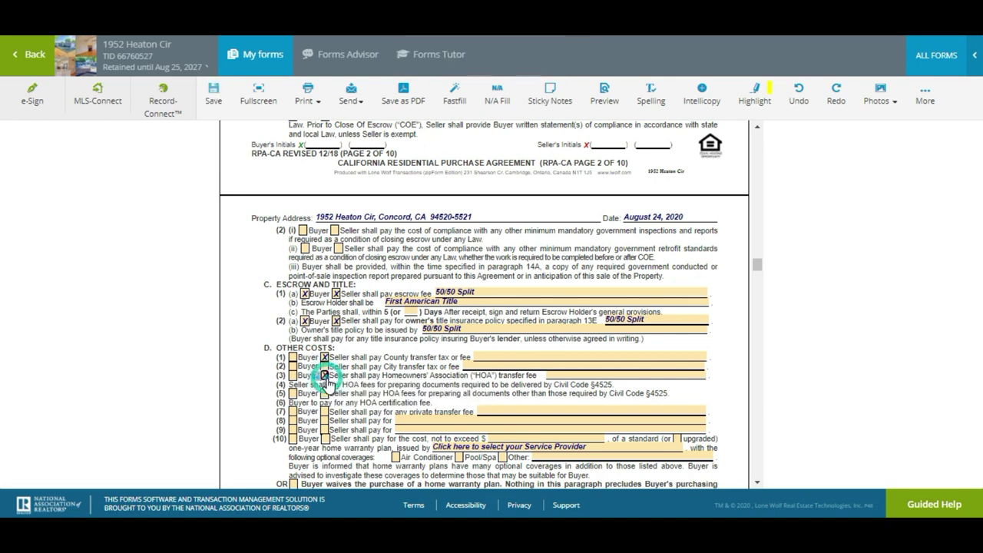
click(324, 393)
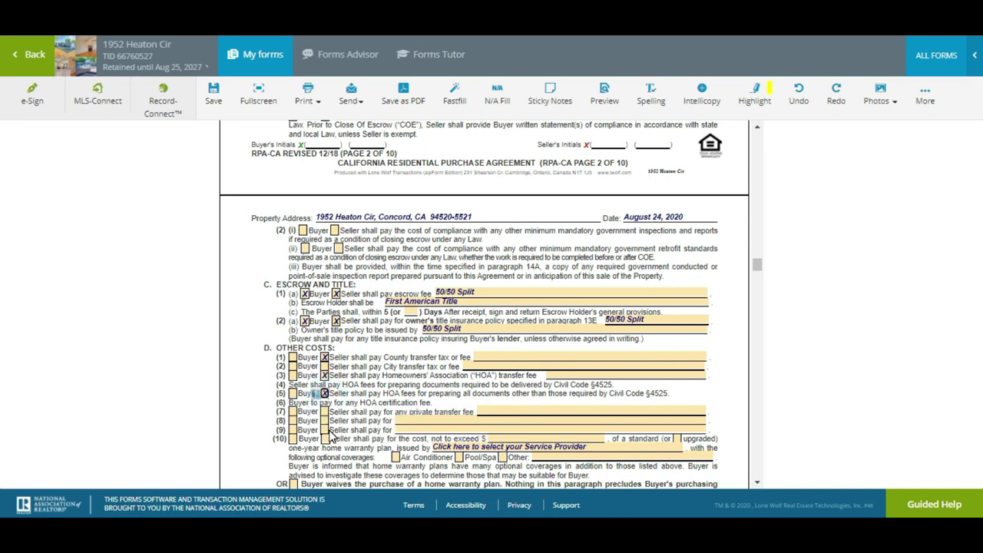
scroll(331, 436, down, 1)
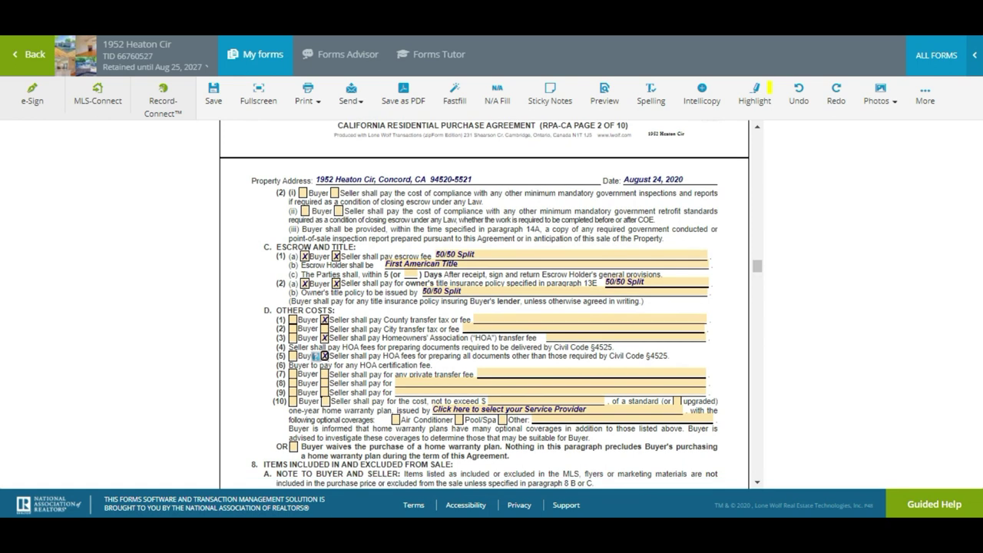
click(324, 401)
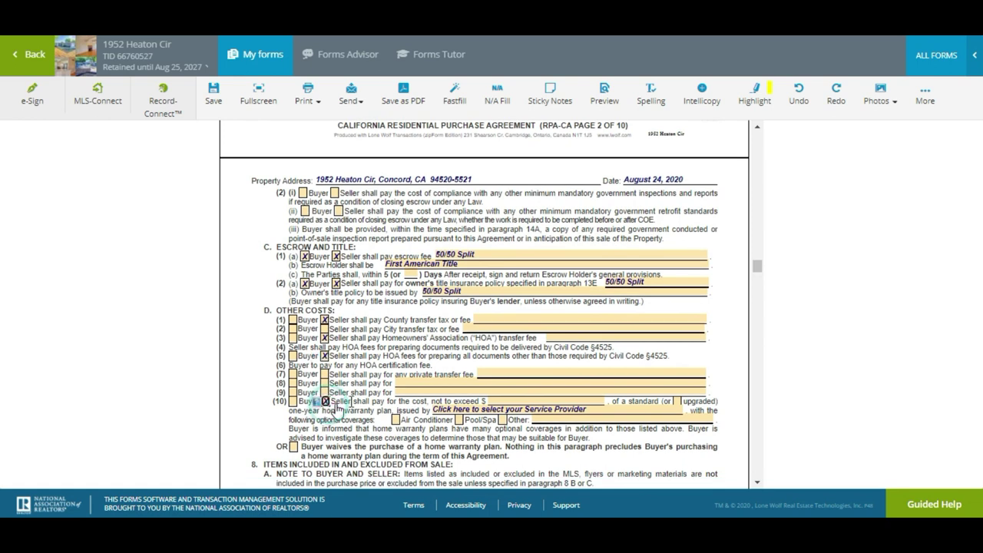
Cap the warranty at $625.00, add Air Conditioner coverage, mark it upgraded, and choose First American Home Warranty
click(511, 400)
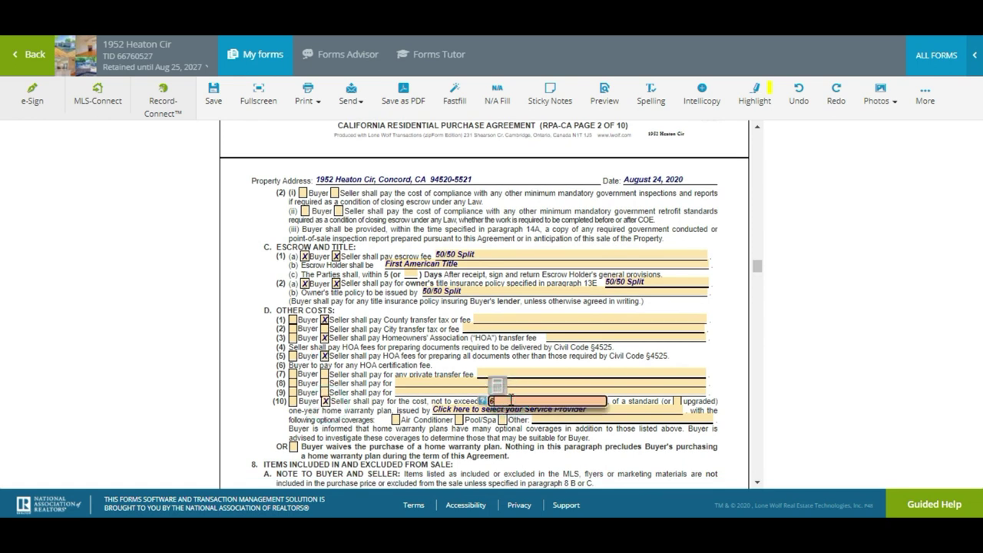
click(395, 420)
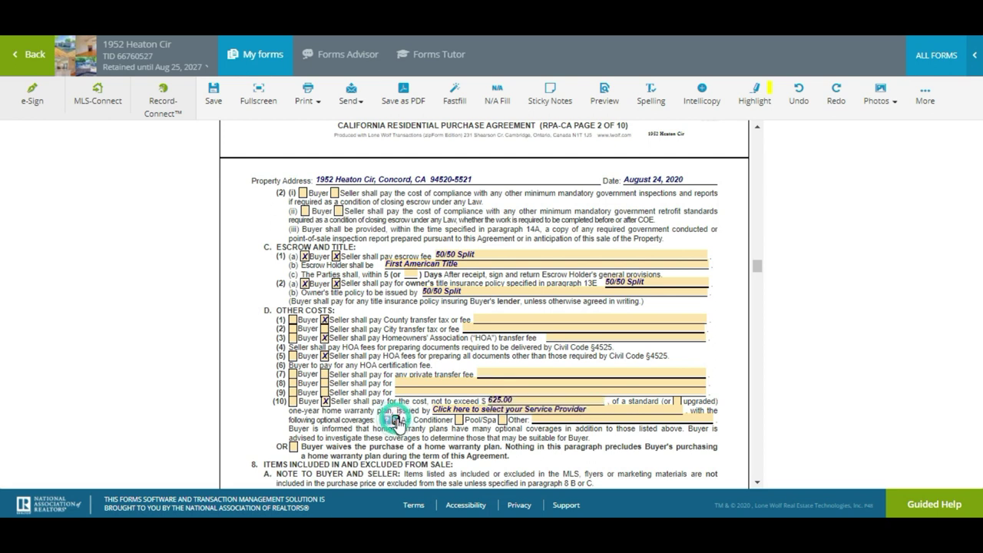
click(677, 401)
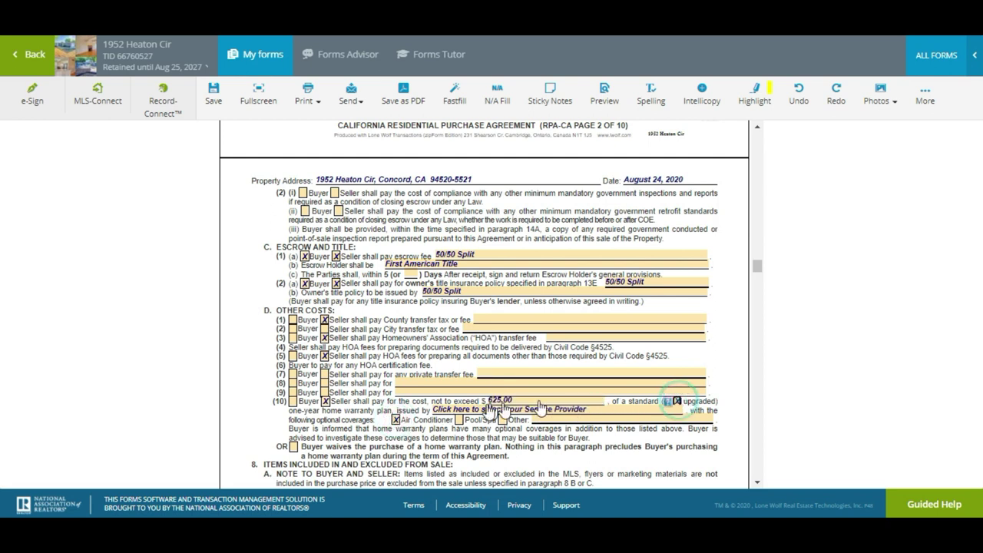
click(560, 418)
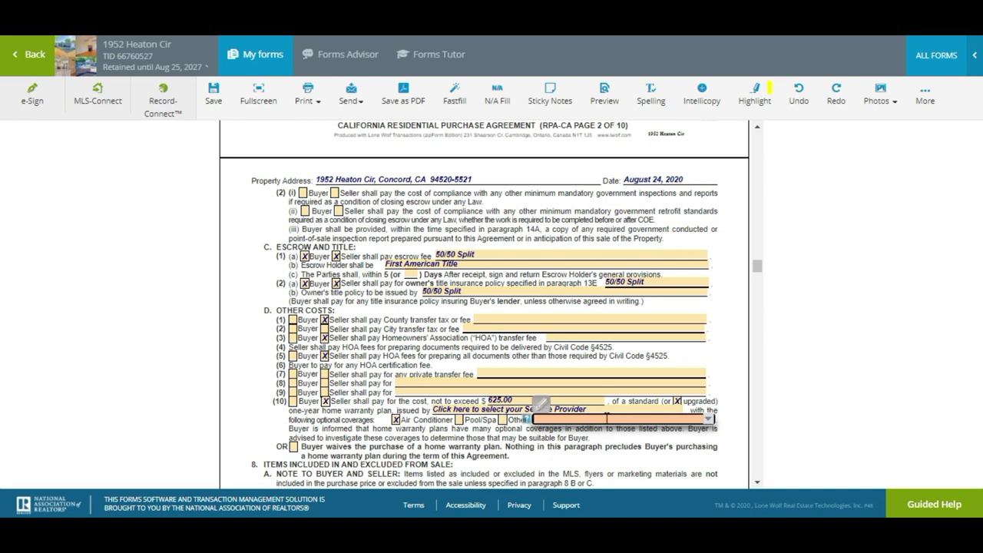
click(619, 408)
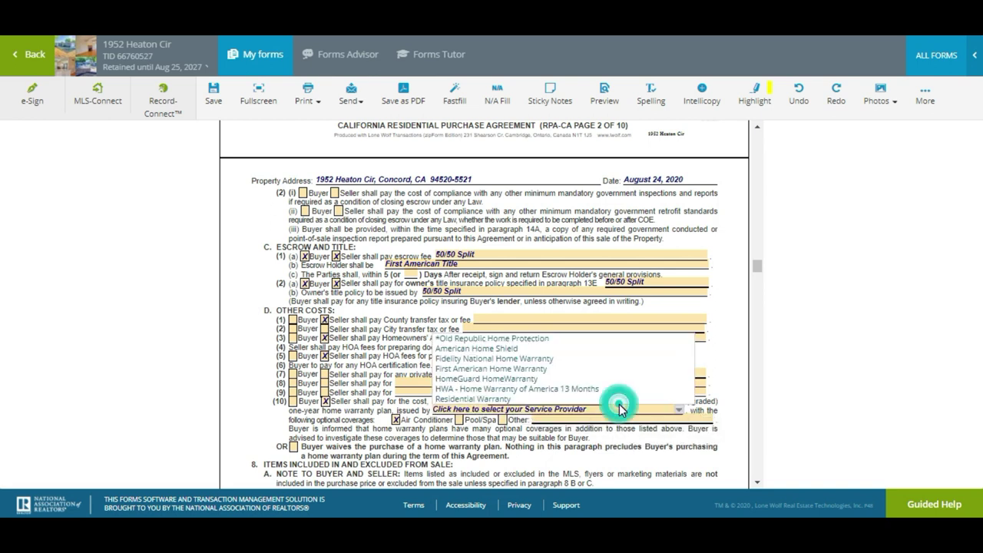
click(586, 371)
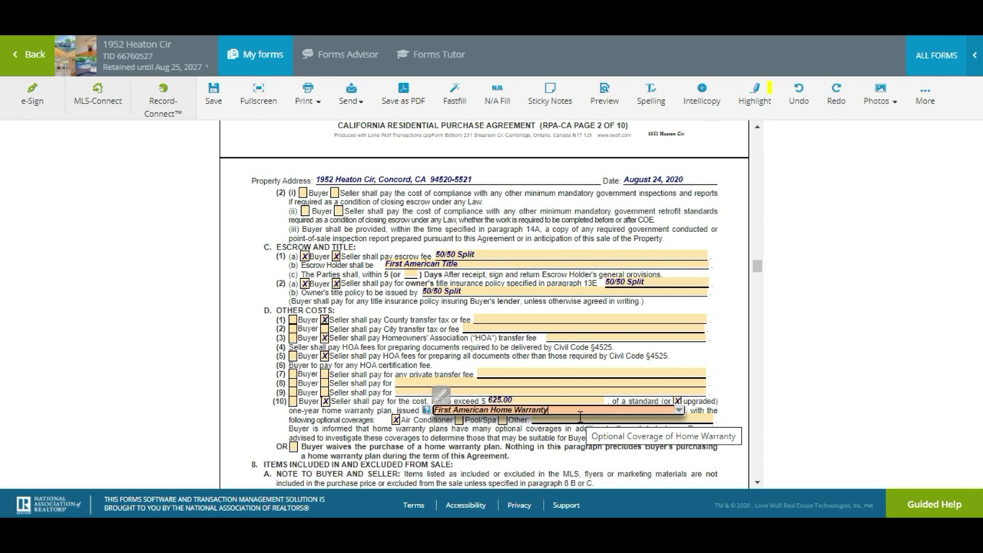
Toggle the Buyer's home warranty waiver on and back off, leaving the warranty in place
scroll(579, 415, down, 1)
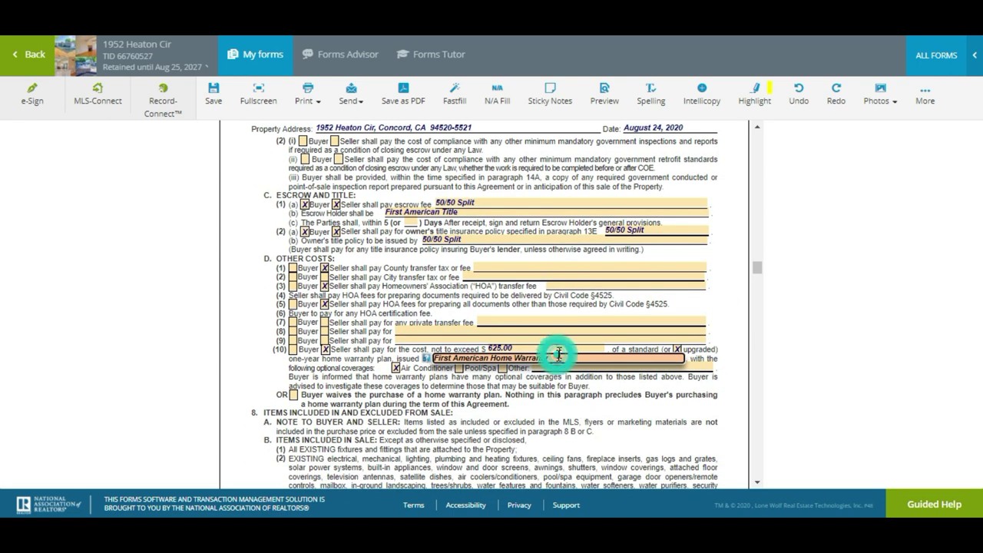
click(624, 329)
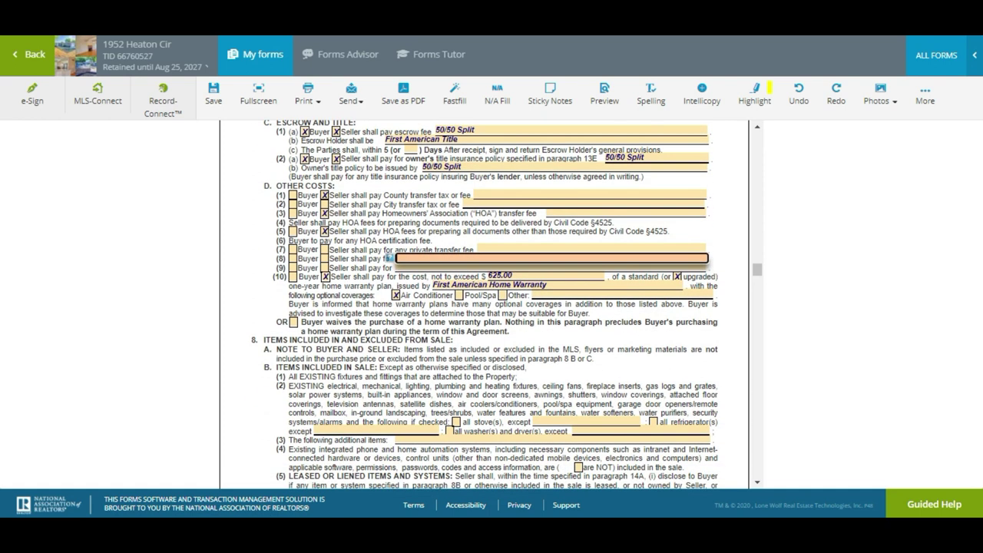
click(292, 323)
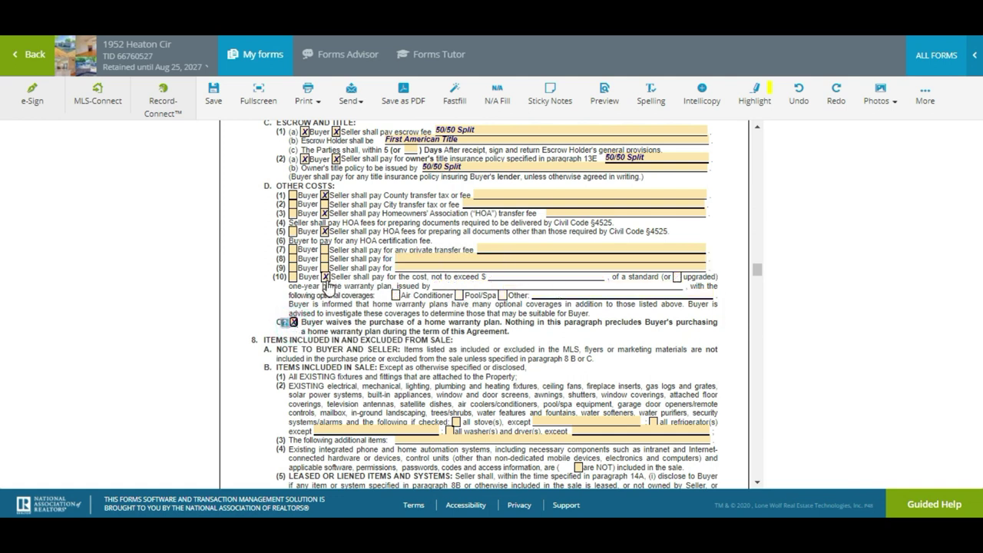
click(293, 322)
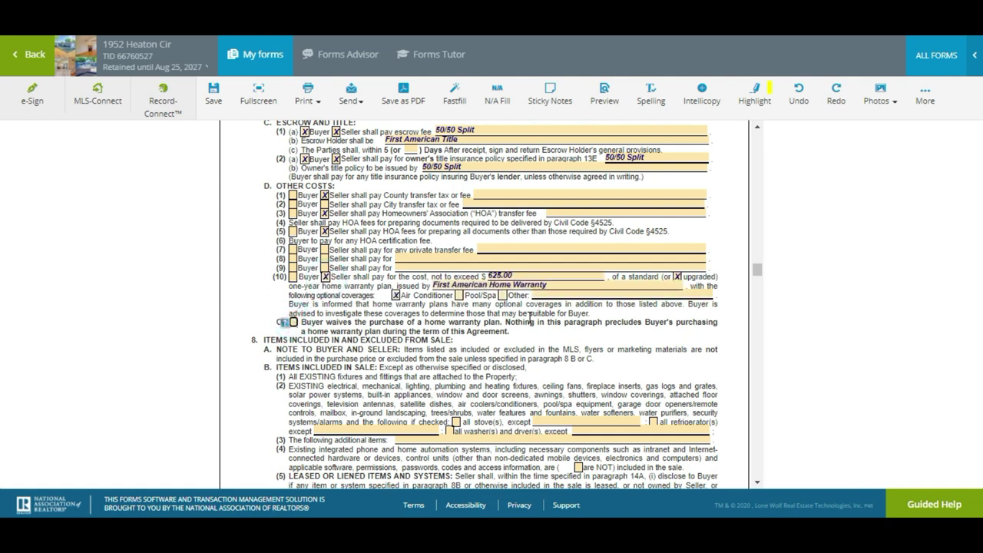
scroll(529, 318, down, 3)
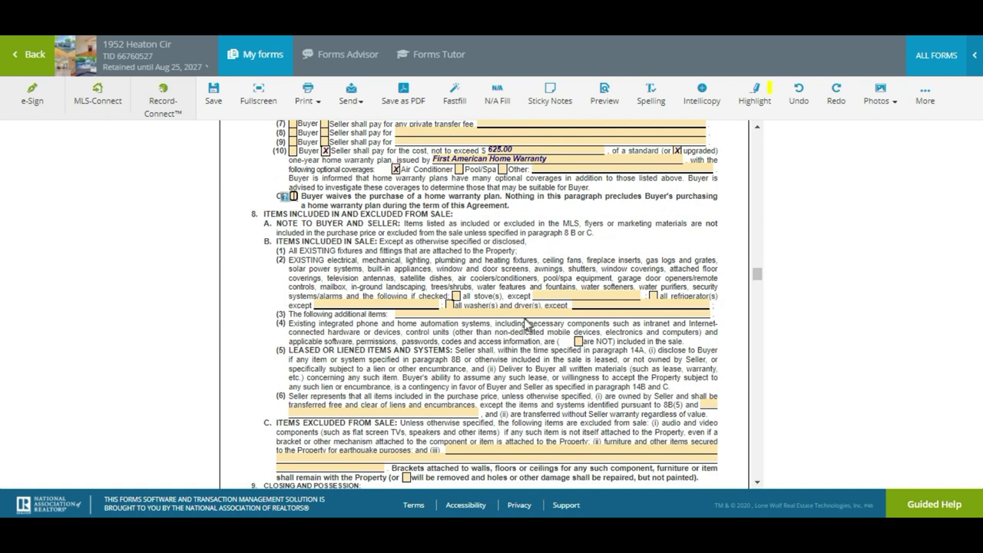
Include all stoves in the sale and have wall brackets removed with damage repaired
click(456, 297)
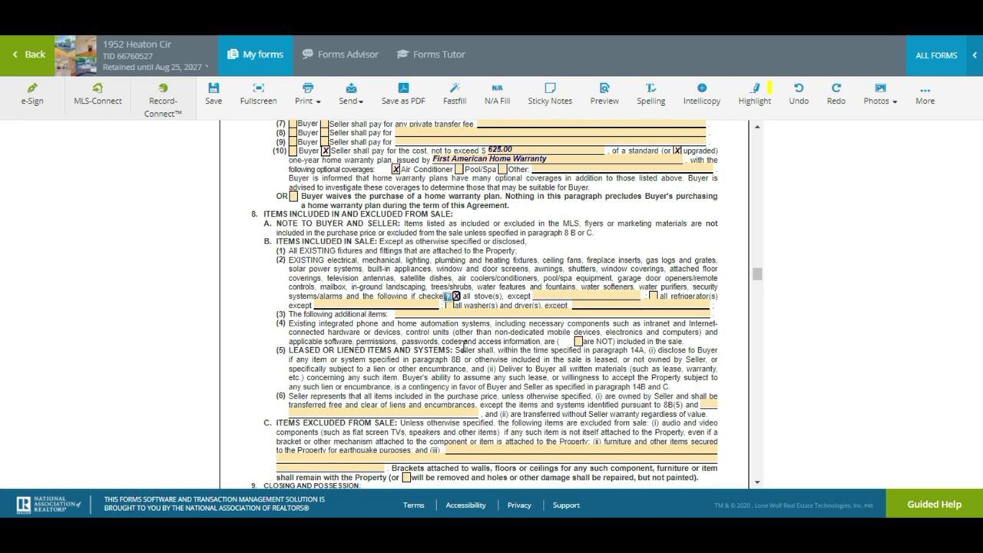
scroll(464, 346, down, 5)
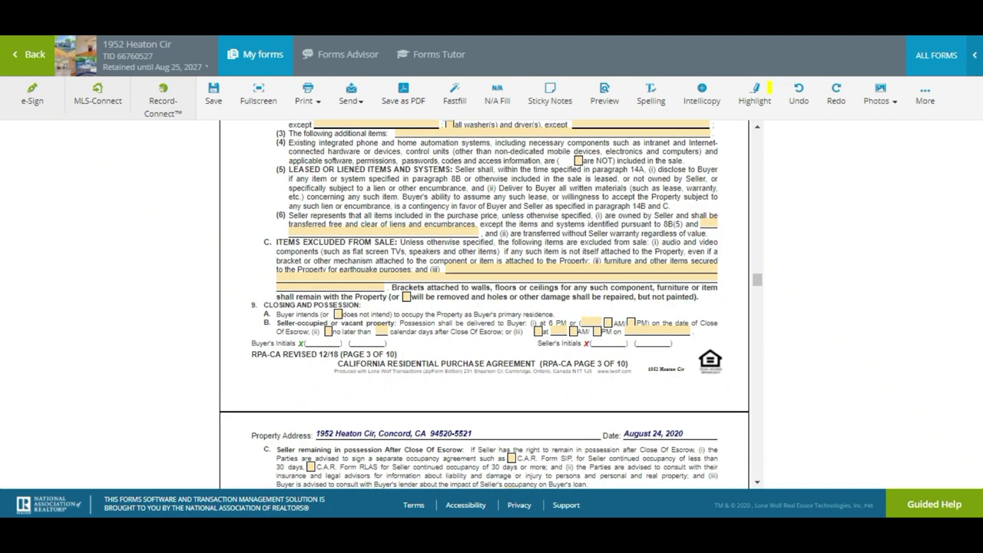
click(406, 297)
Set possession to 5 PM on the close of escrow day
click(630, 323)
click(594, 323)
click(665, 307)
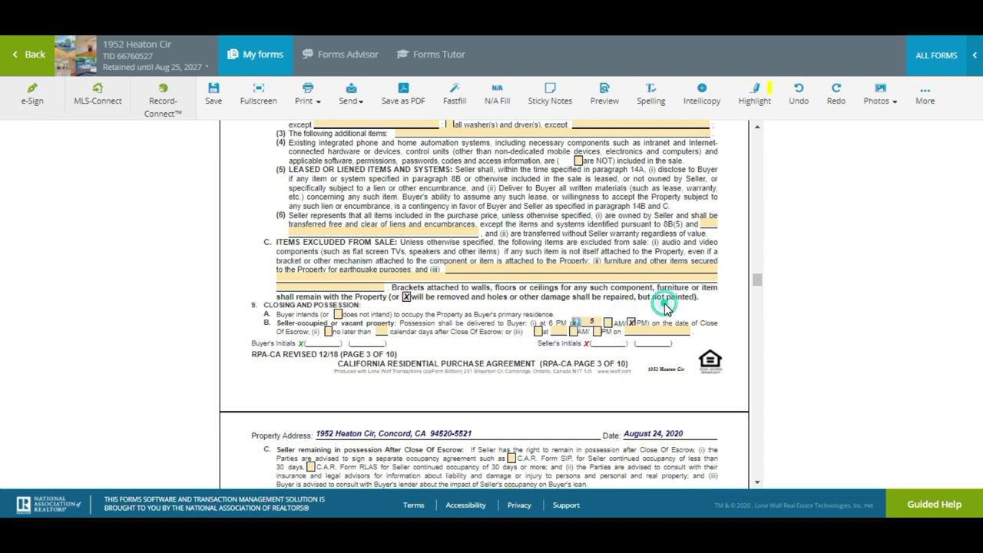
scroll(484, 305, down, 2)
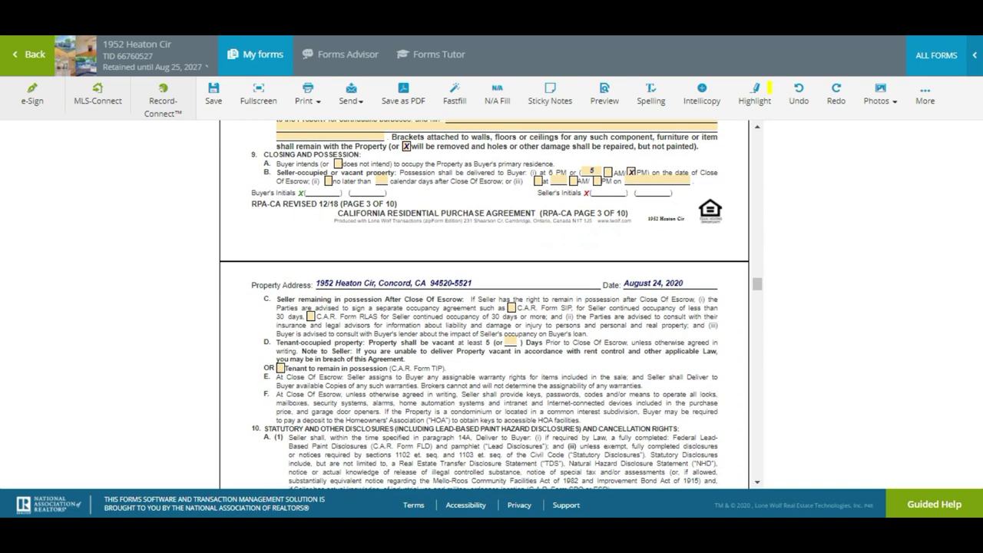
Change the condominium/planned development disclosure period in 10F(1) from 7 to 5 days
scroll(485, 305, down, 4)
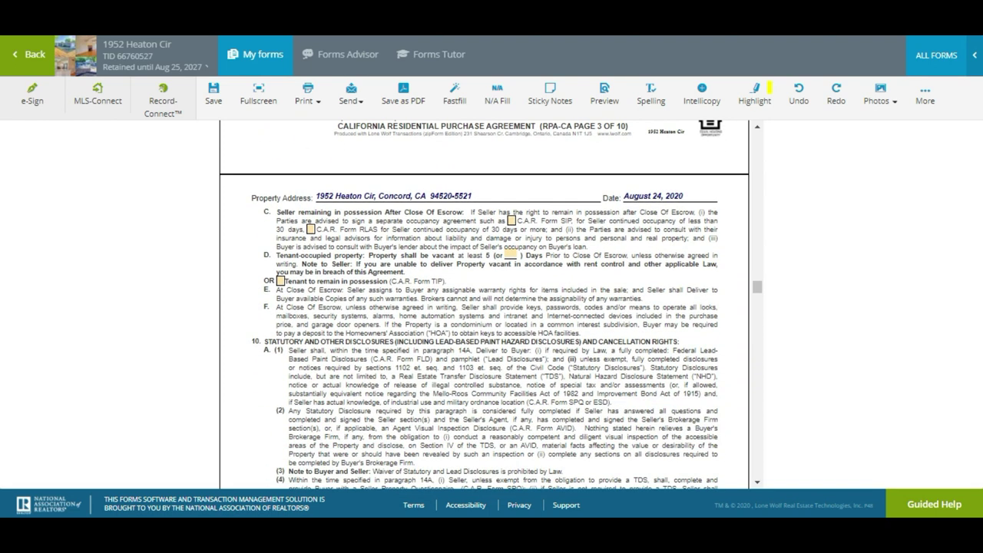
scroll(485, 305, down, 5)
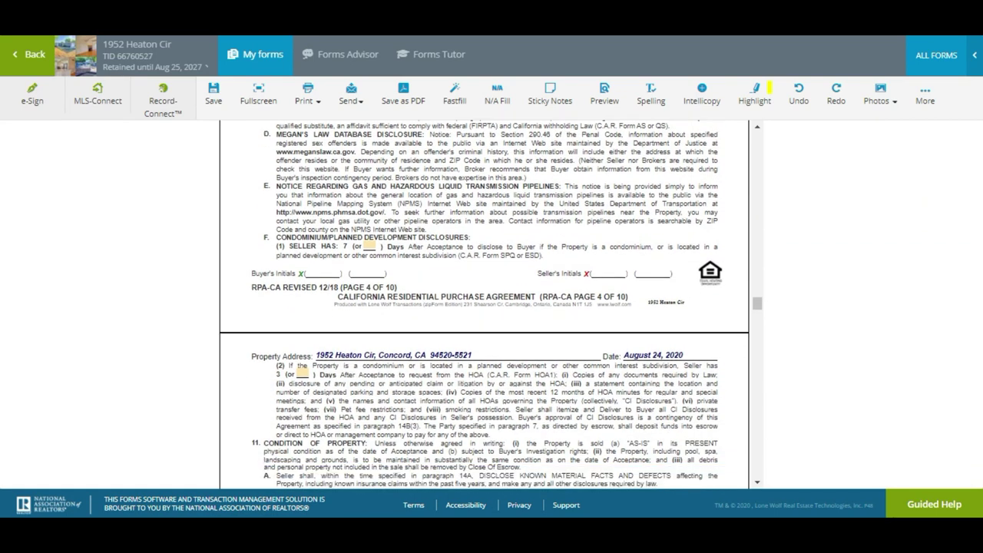
click(369, 246)
text(5)
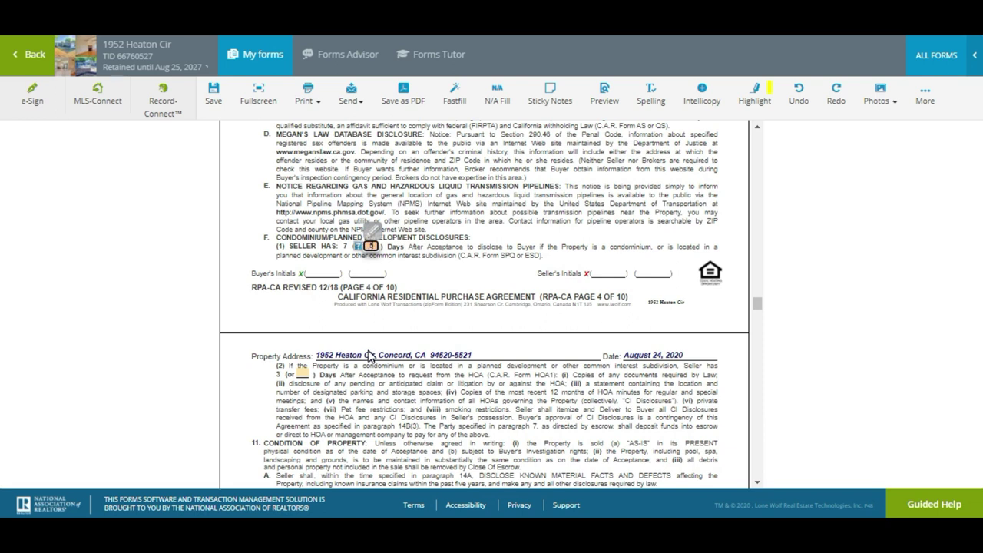
click(370, 374)
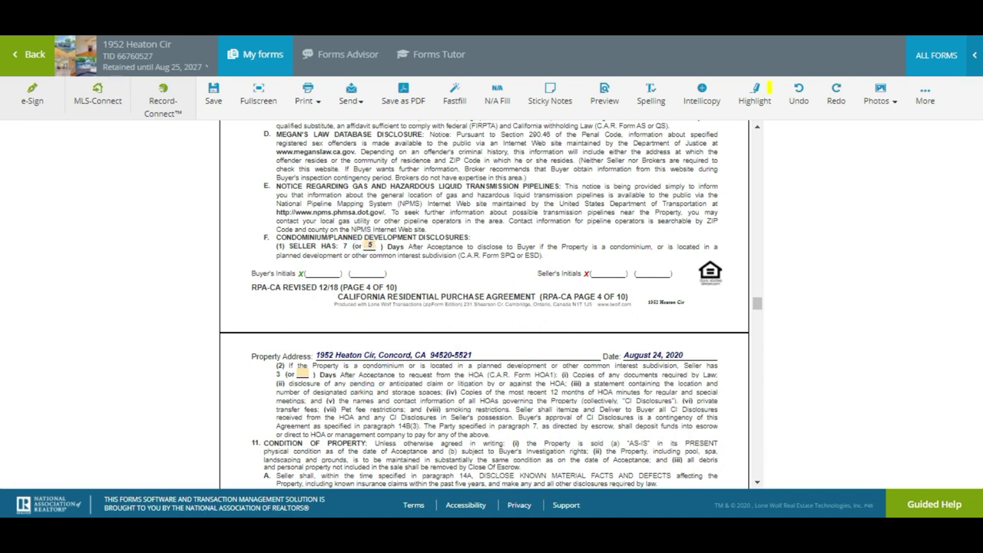
scroll(370, 374, down, 1)
scroll(485, 305, down, 1)
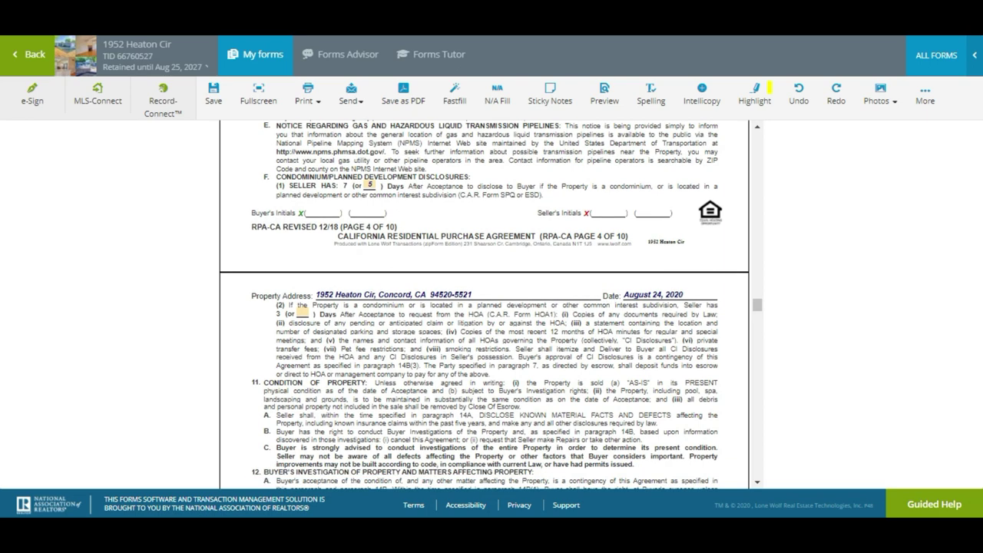
scroll(485, 305, down, 10)
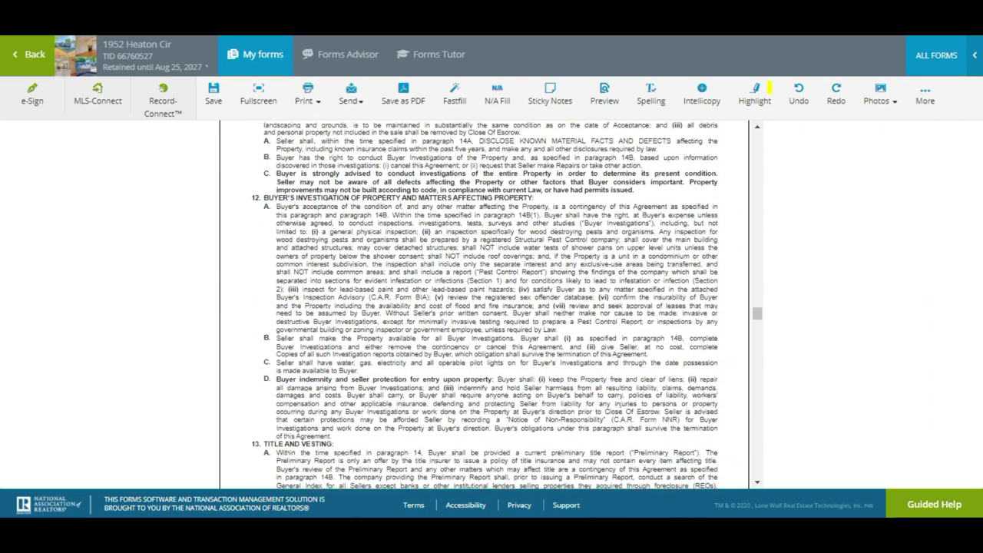
Set the Seller's period in 14A to 5 days, move to the Buyer's period, and review section 14
scroll(484, 305, down, 8)
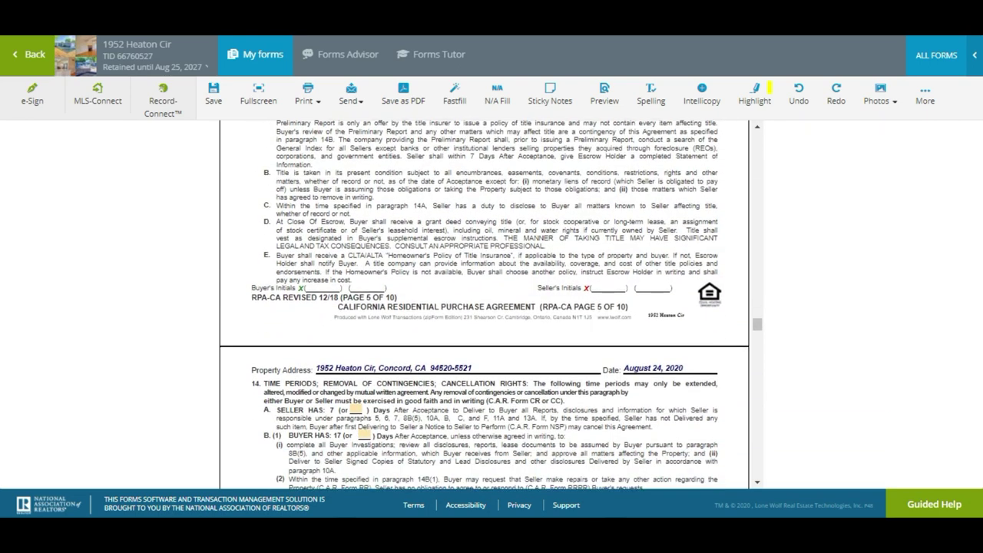
click(357, 370)
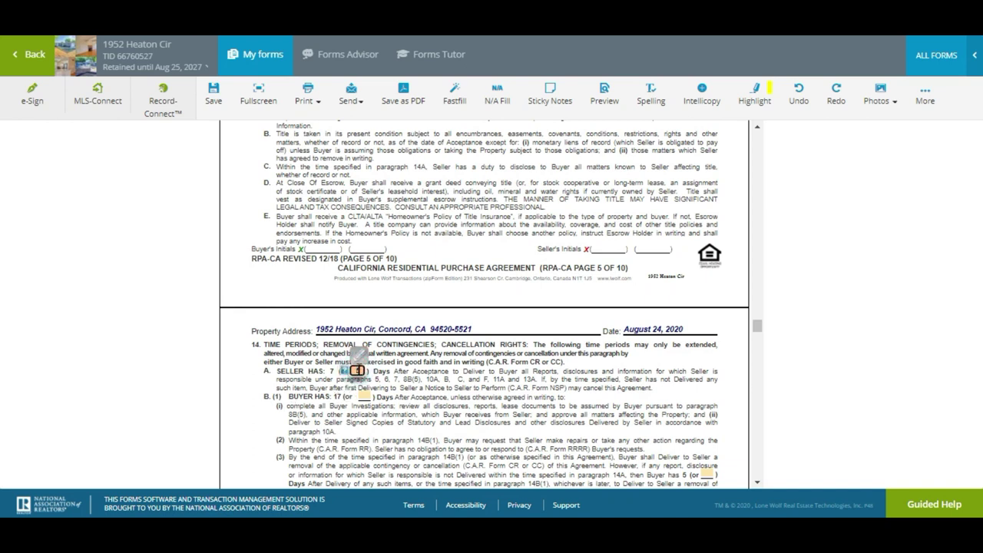
text(5)
key(Tab)
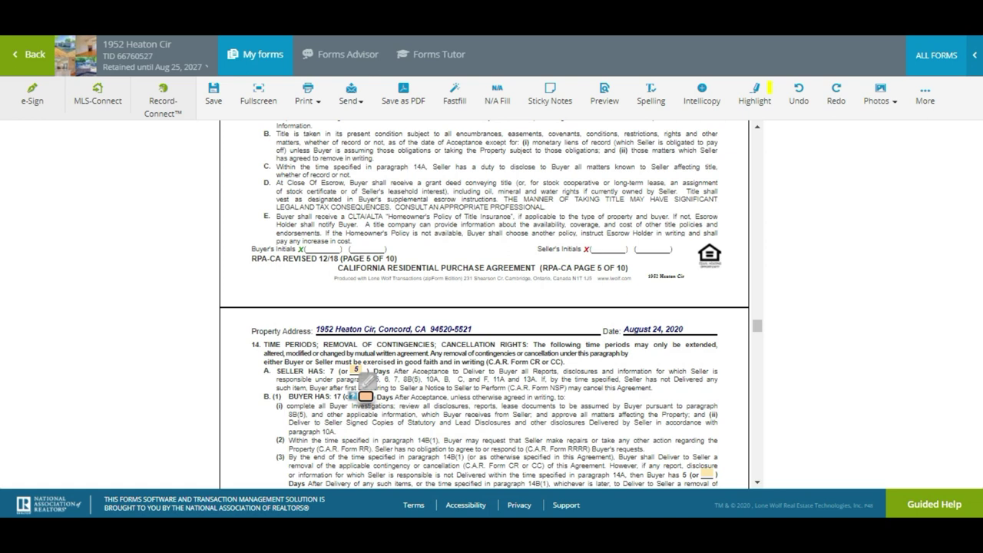
scroll(485, 304, down, 3)
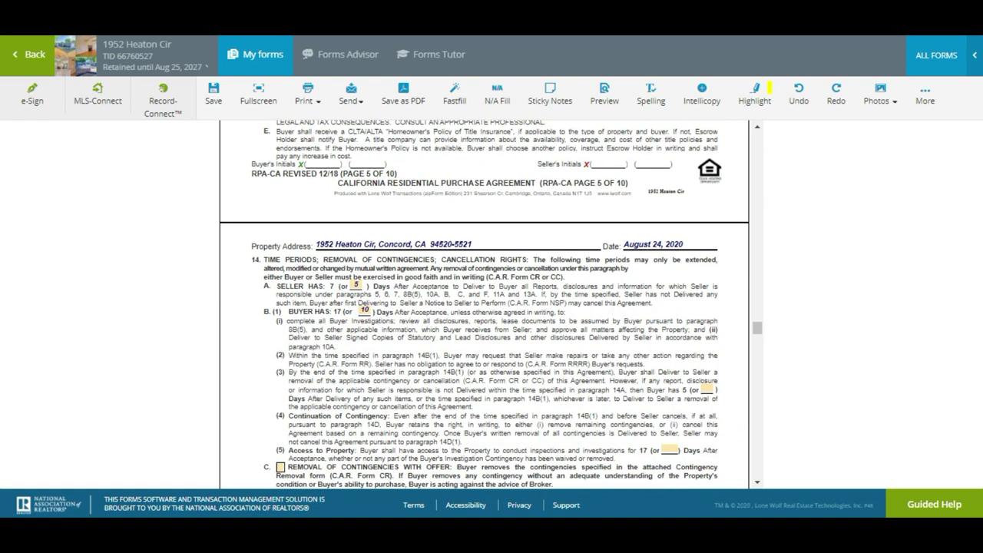
scroll(485, 305, down, 3)
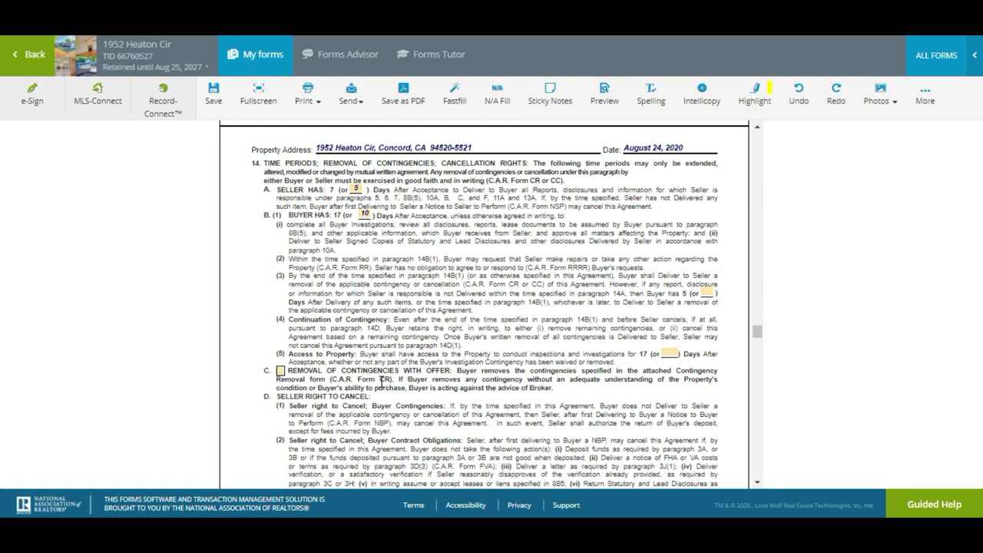
drag(380, 381, 395, 381)
click(423, 396)
scroll(423, 396, down, 2)
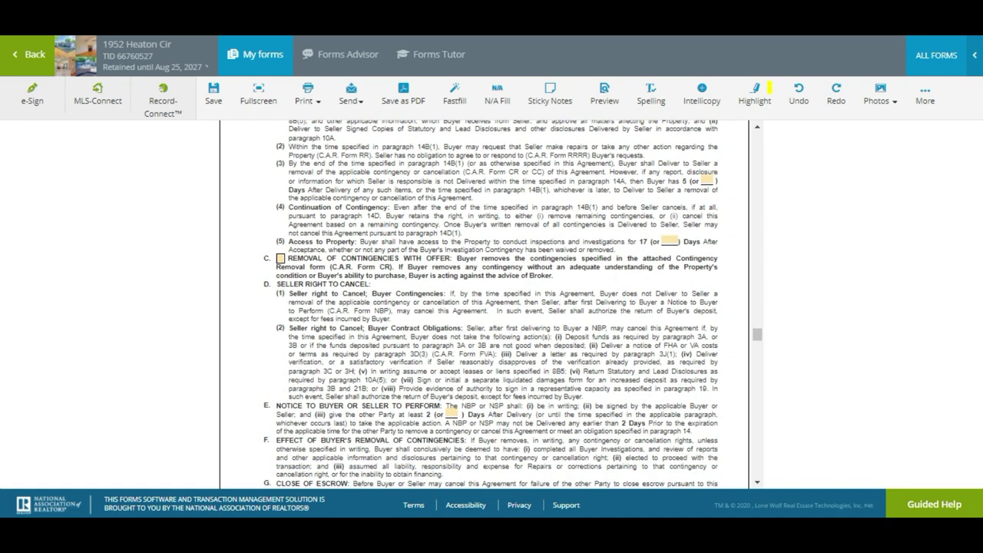
scroll(512, 304, down, 3)
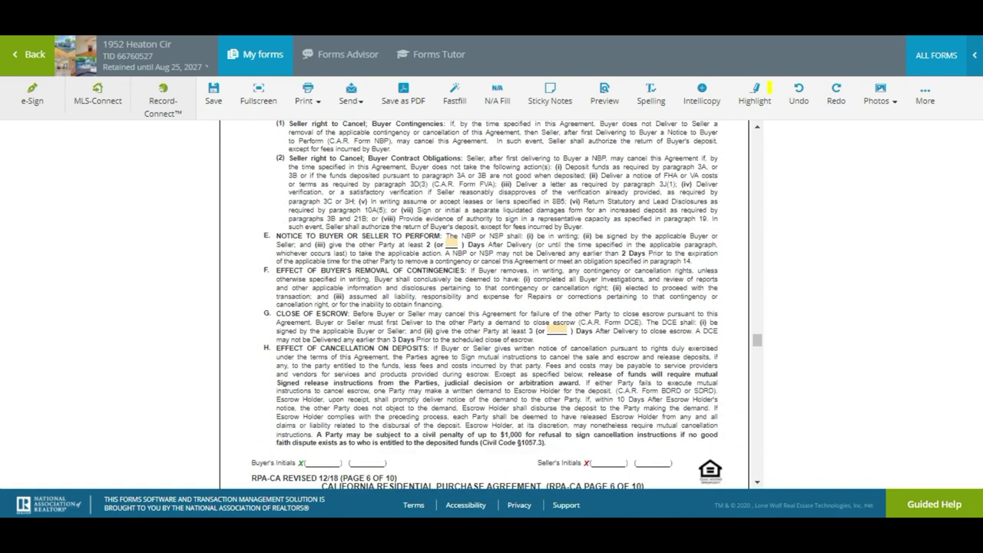
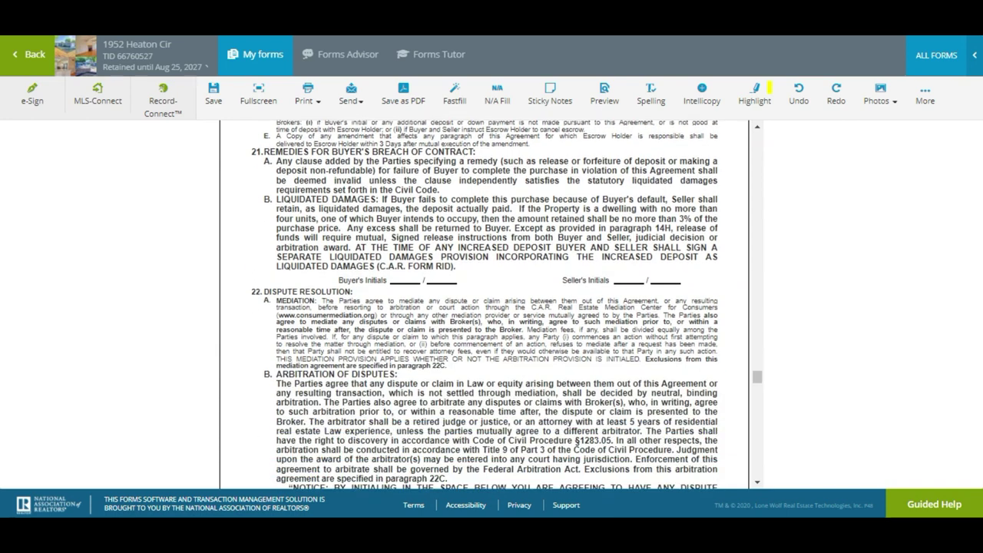
Set the section 31 offer expiration to 6:30 PM and name the only listed authorized recipient
scroll(483, 304, down, 10)
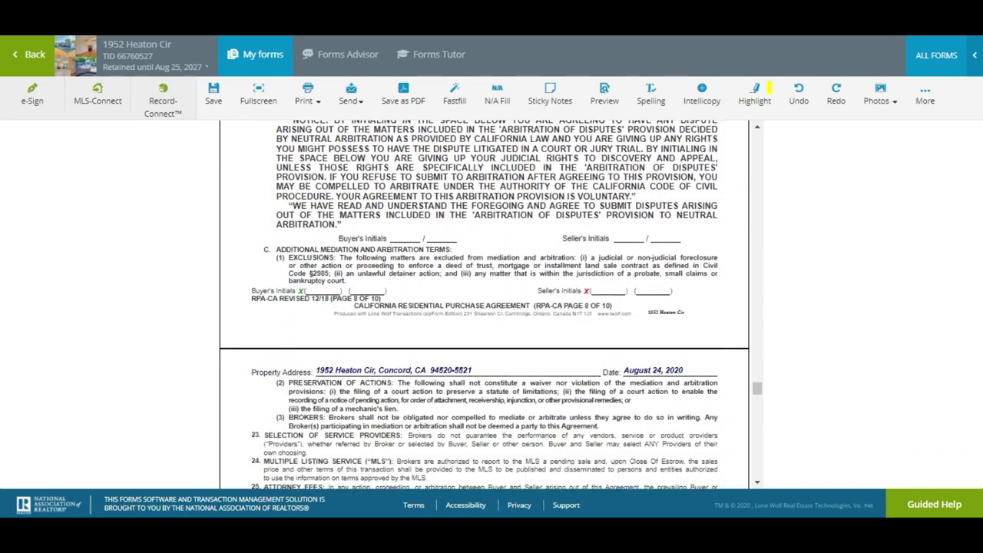
scroll(484, 304, down, 10)
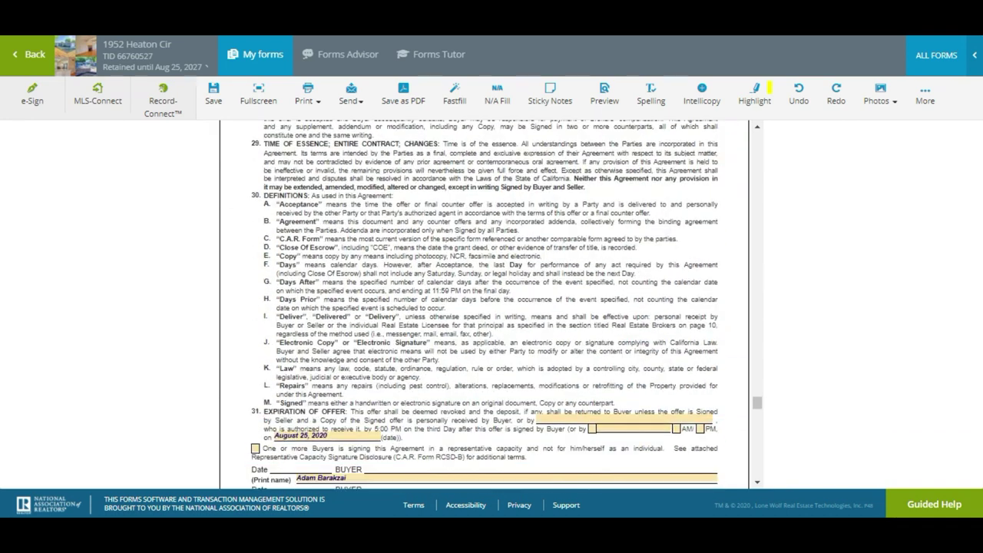
scroll(484, 304, down, 2)
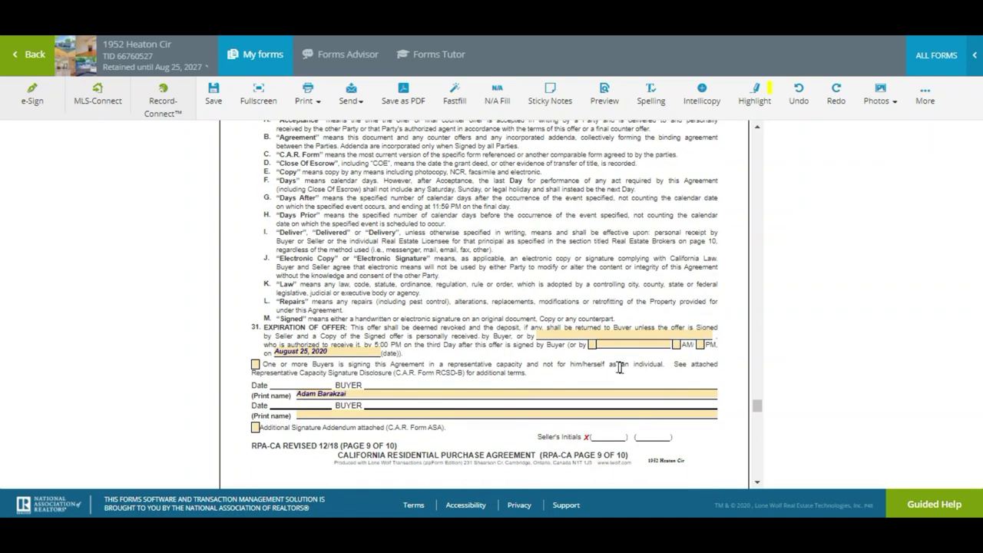
click(697, 345)
click(665, 344)
text(6:30)
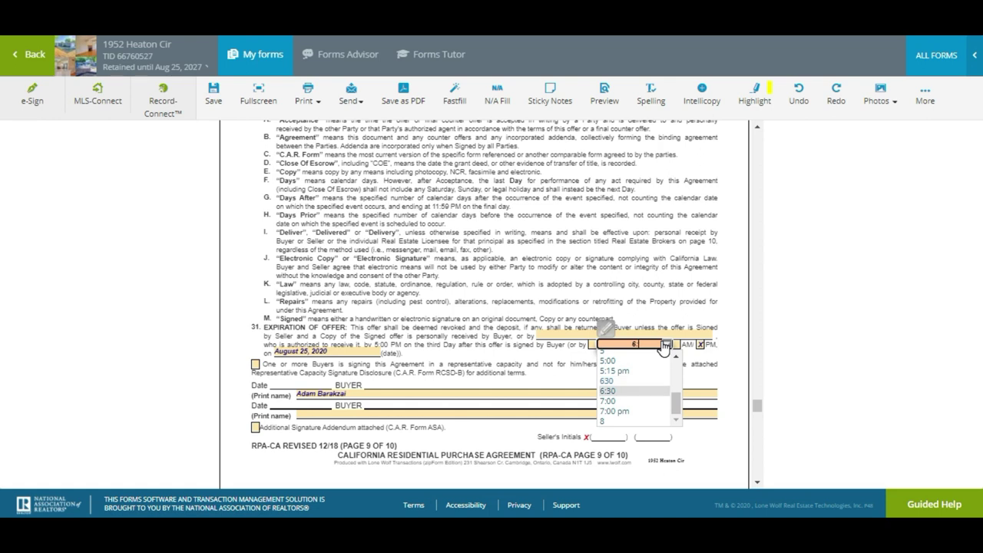
click(482, 354)
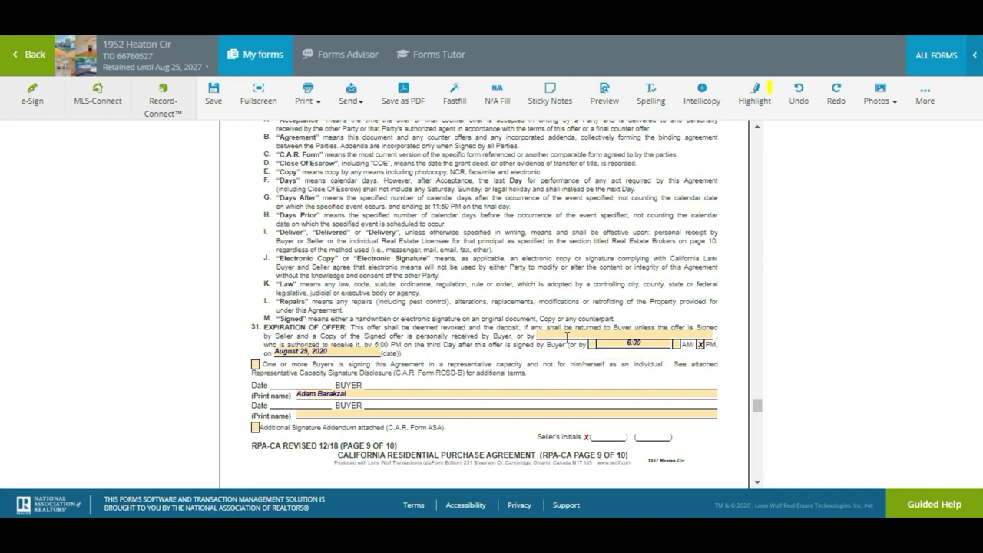
click(567, 337)
click(708, 336)
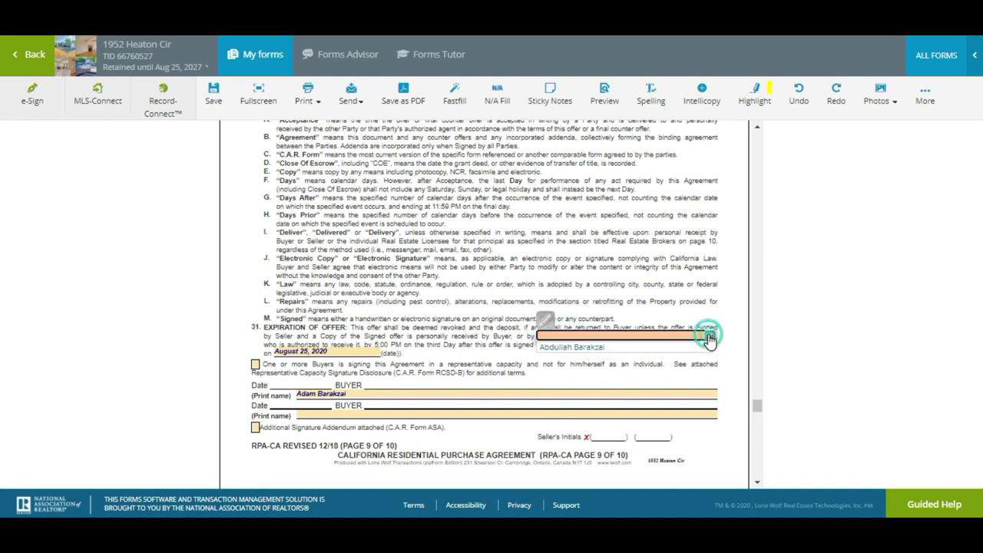
click(676, 347)
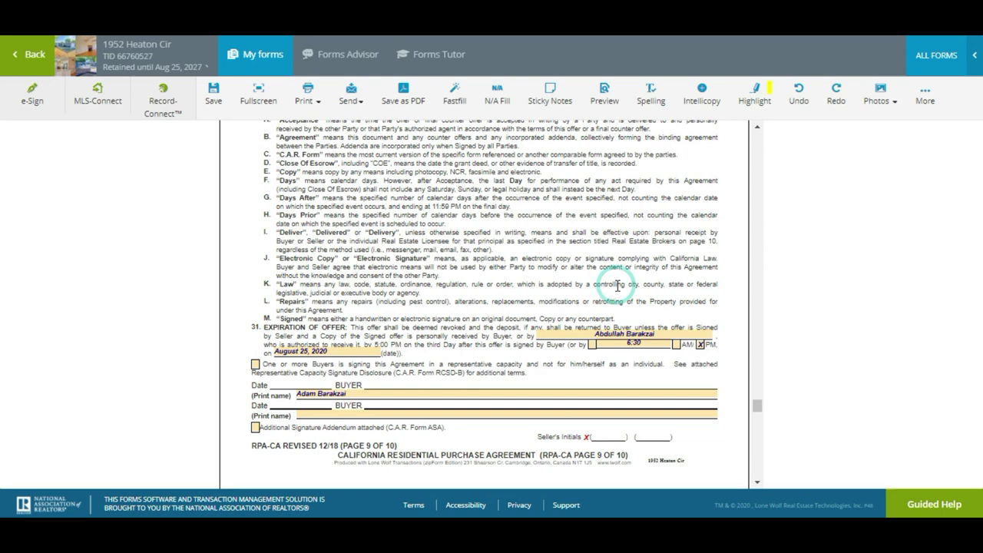
Save the filled-in purchase agreement and return to the documents grid
scroll(676, 345, down, 2)
scroll(483, 307, down, 4)
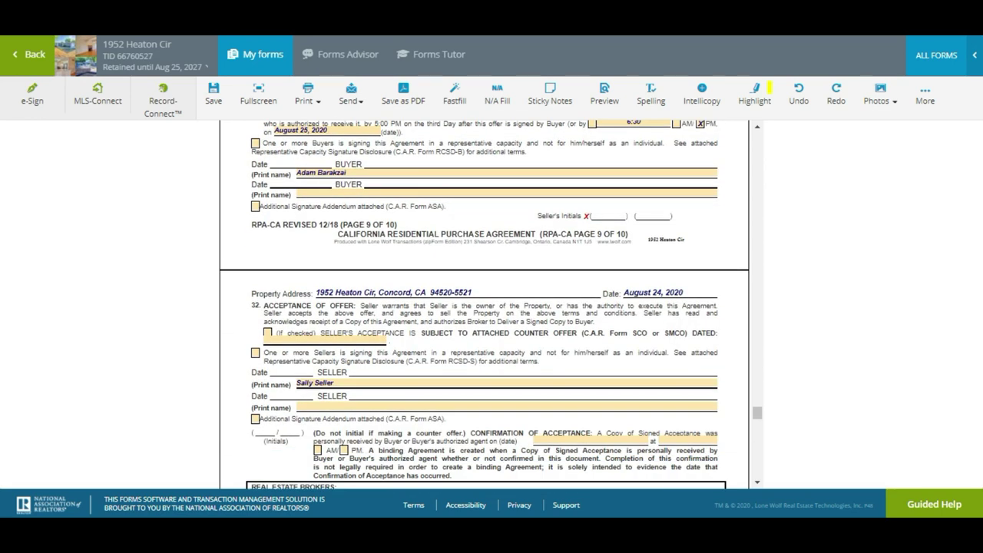
scroll(484, 307, down, 10)
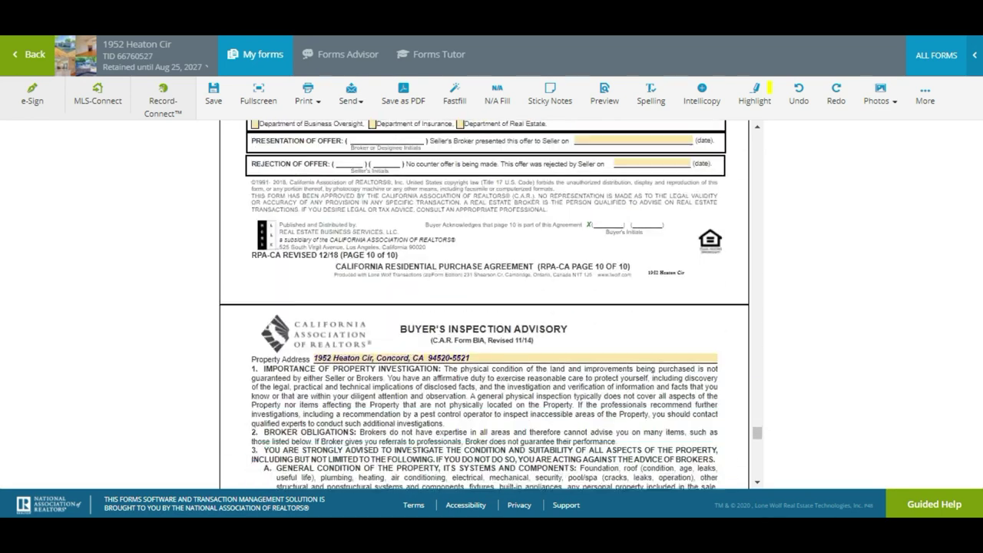
scroll(270, 487, down, 3)
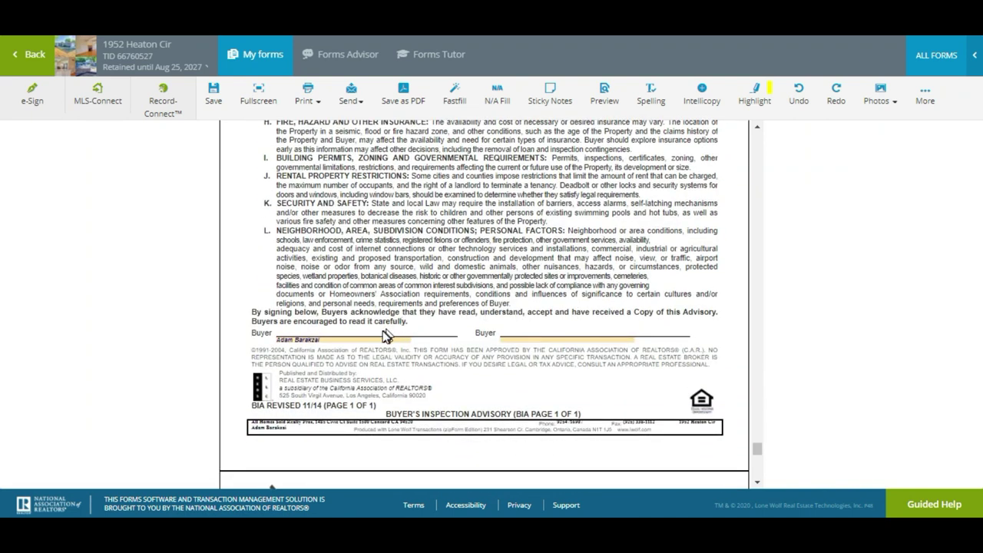
scroll(379, 332, down, 3)
scroll(484, 307, down, 3)
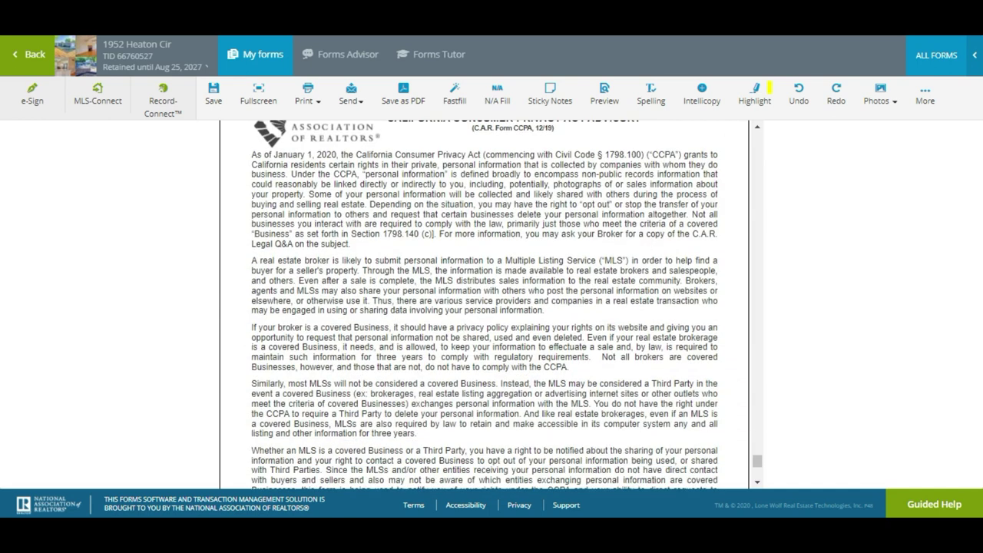
scroll(483, 307, up, 1)
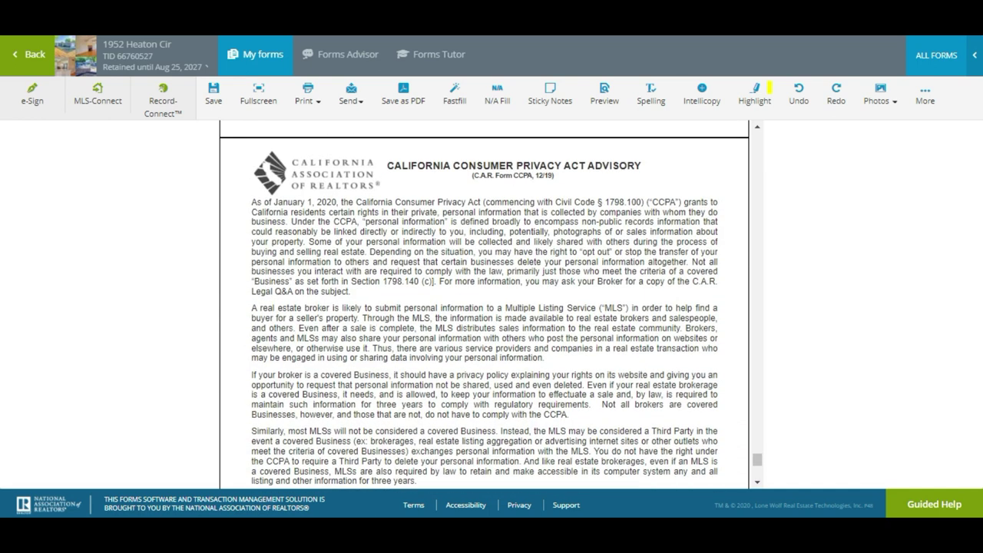
scroll(484, 307, down, 5)
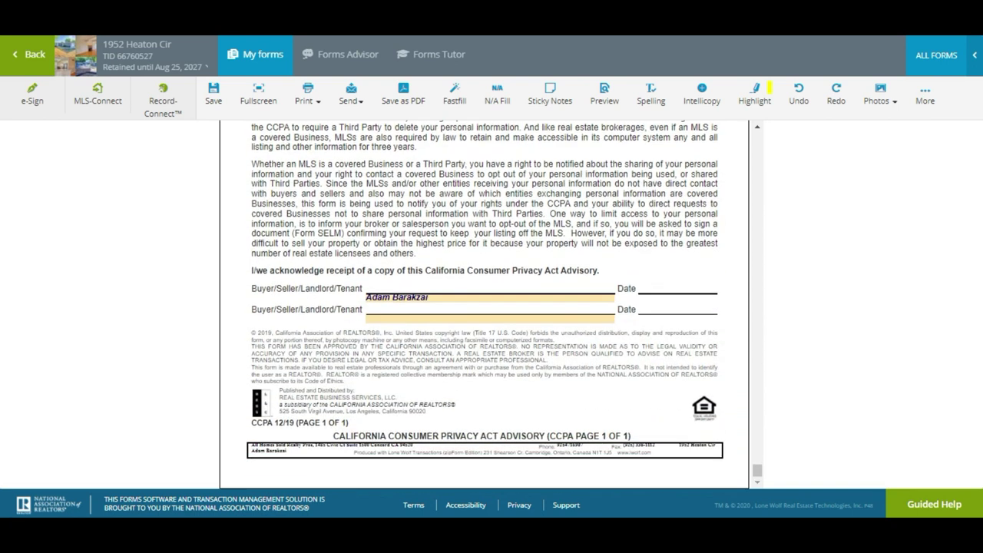
click(210, 112)
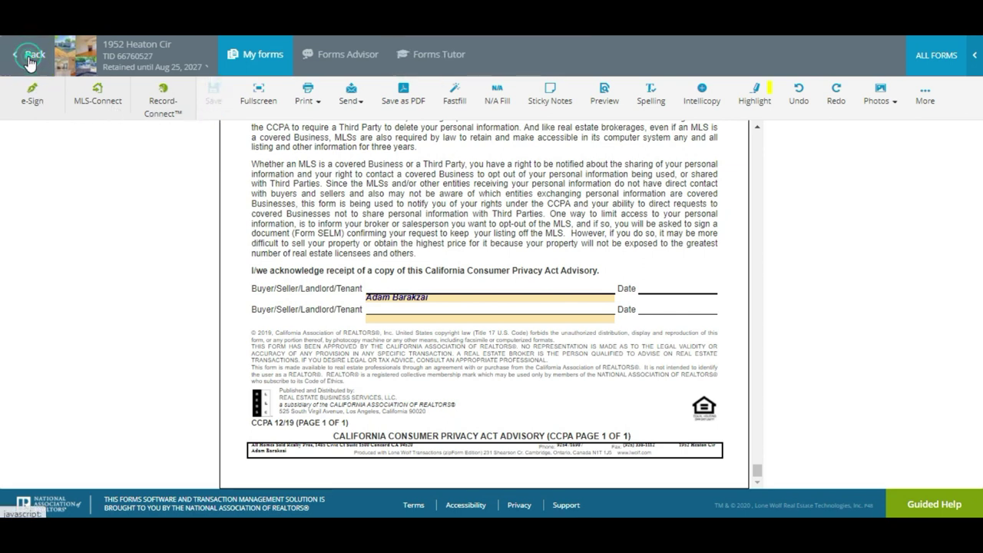
click(31, 63)
In the FHA/VA Amendatory Clause, enter 550,000.00 and check the purchase agreement box
scroll(3, 267, down, 1)
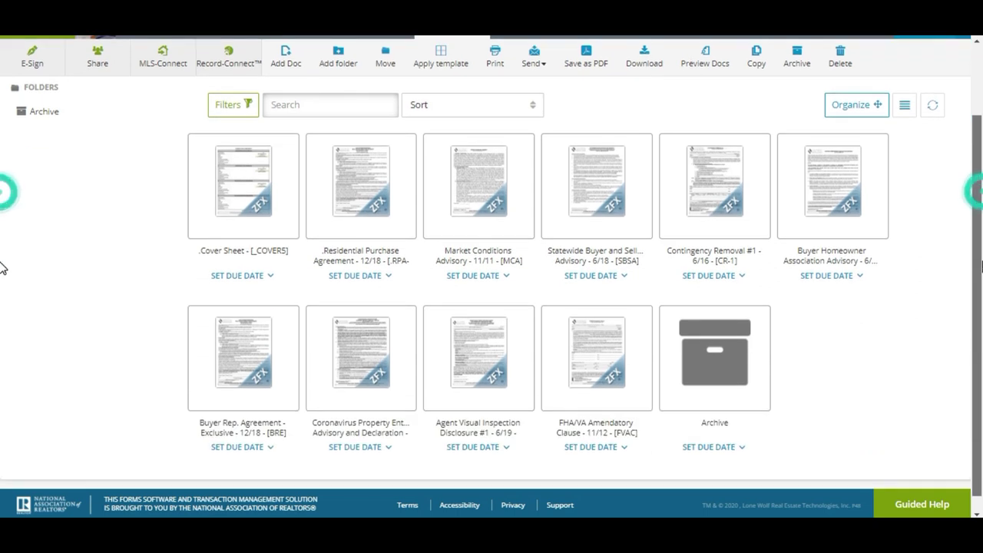
click(585, 350)
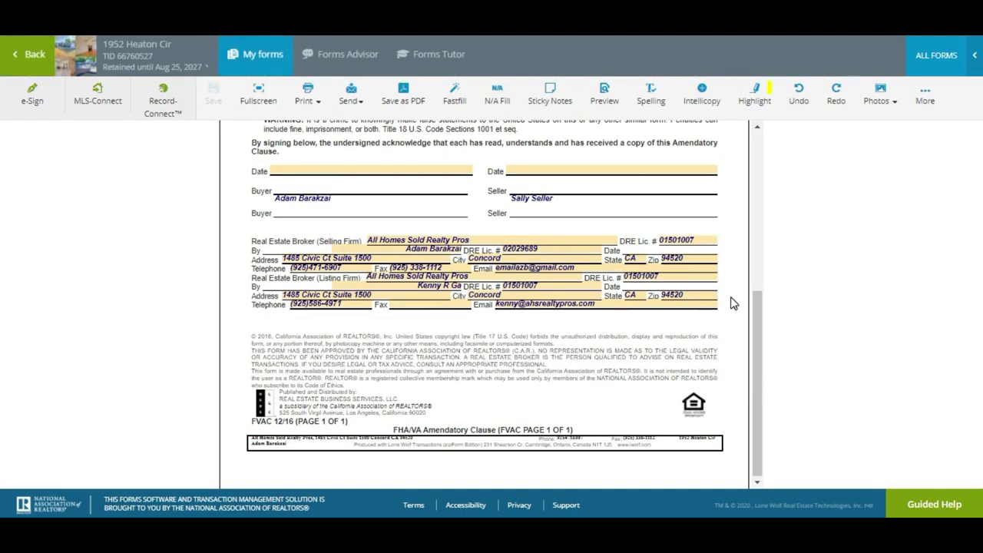
drag(760, 344, 755, 153)
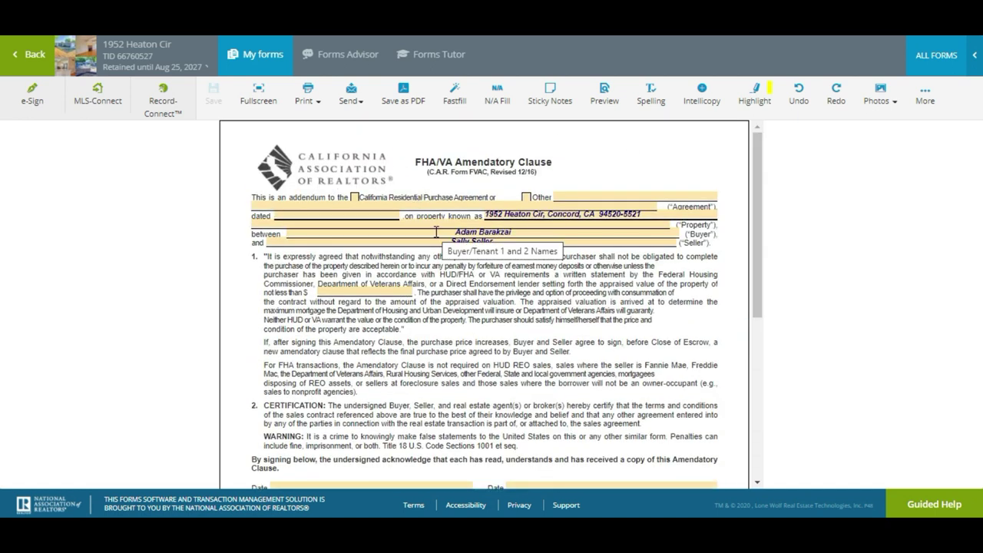
click(360, 292)
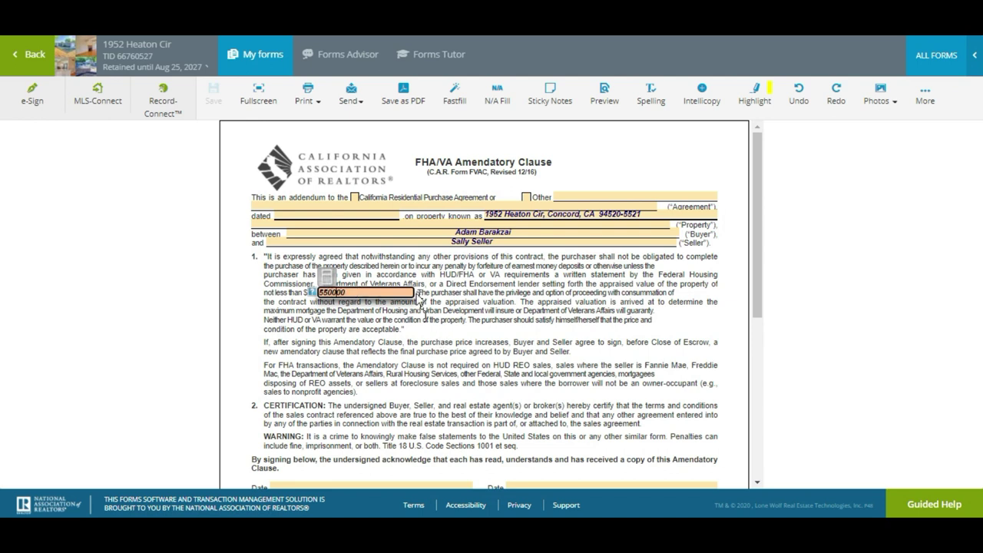
click(353, 199)
click(354, 199)
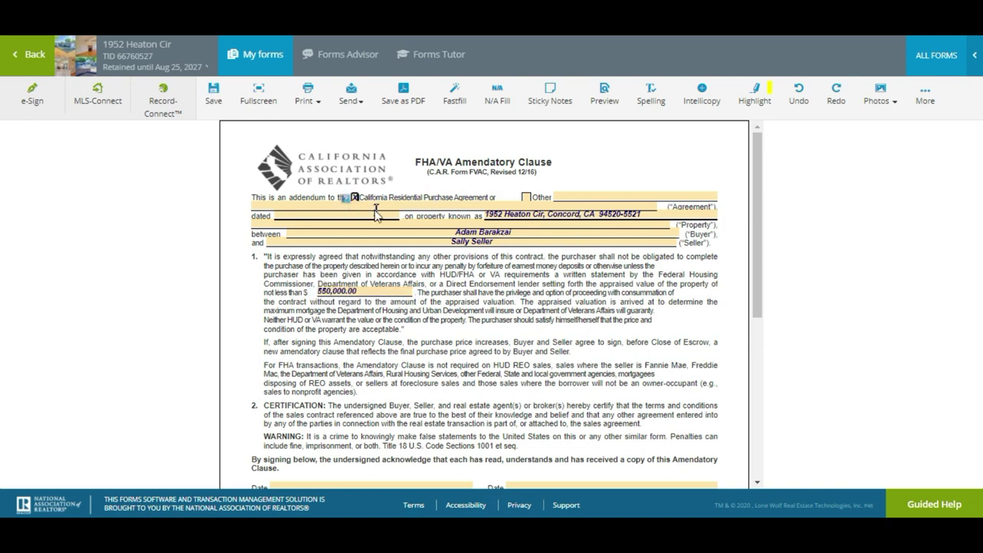
Date the agreement and buyer lines 08/24/2020, save the clause, and return to documents
click(376, 215)
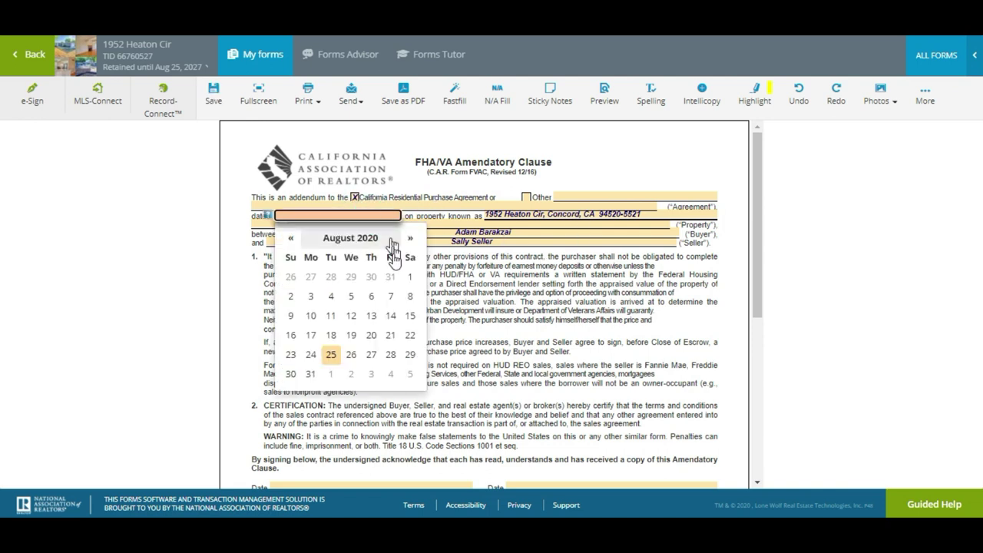
click(311, 356)
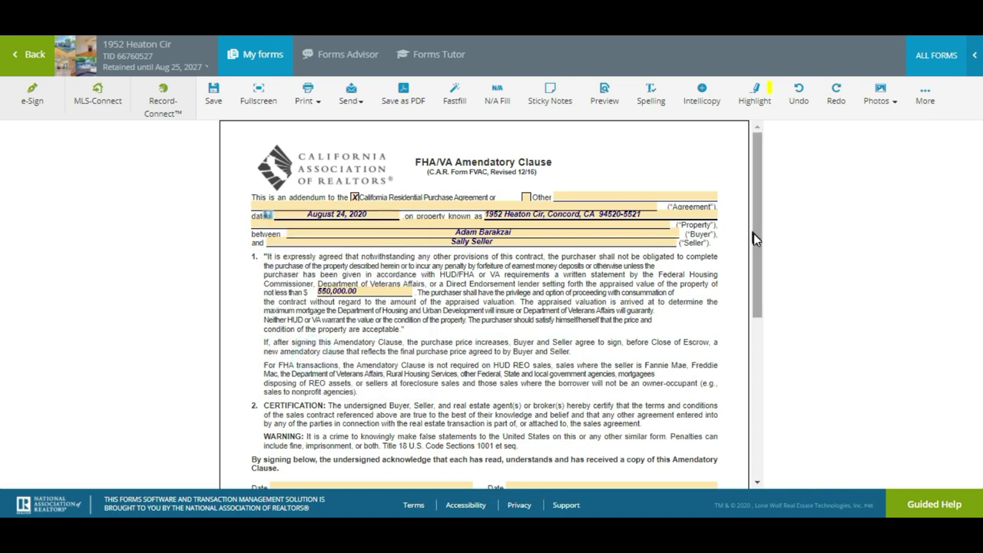
scroll(753, 238, down, 3)
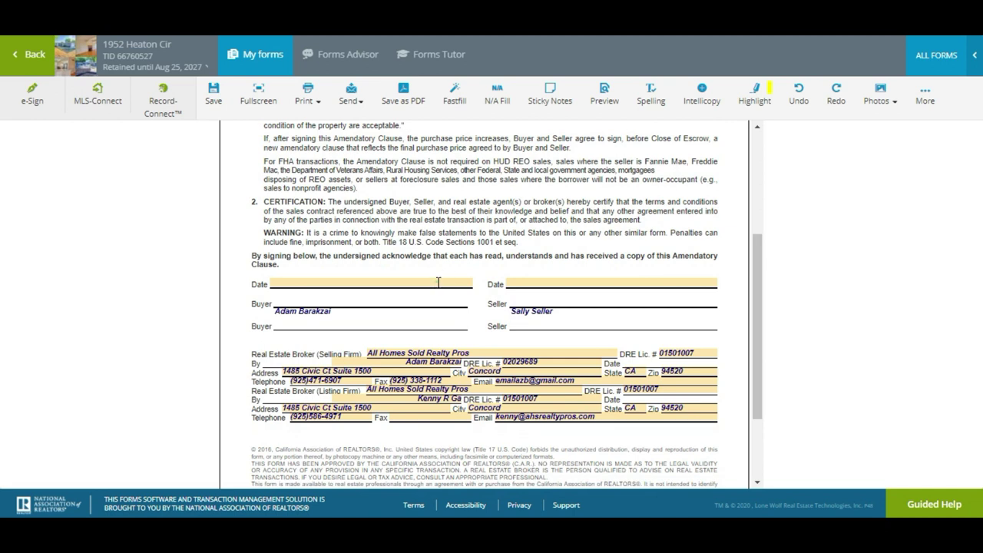
click(439, 282)
click(315, 430)
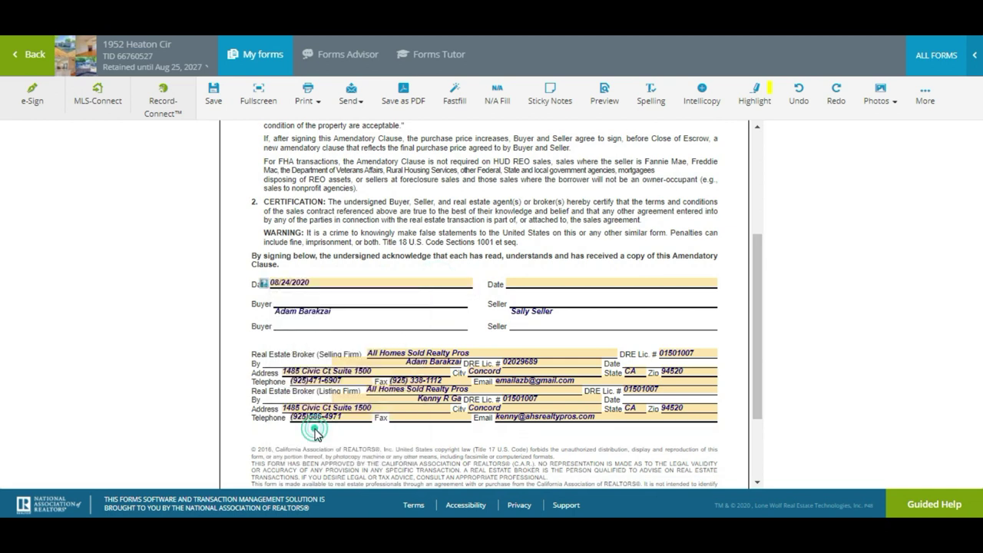
drag(754, 321, 757, 410)
click(215, 100)
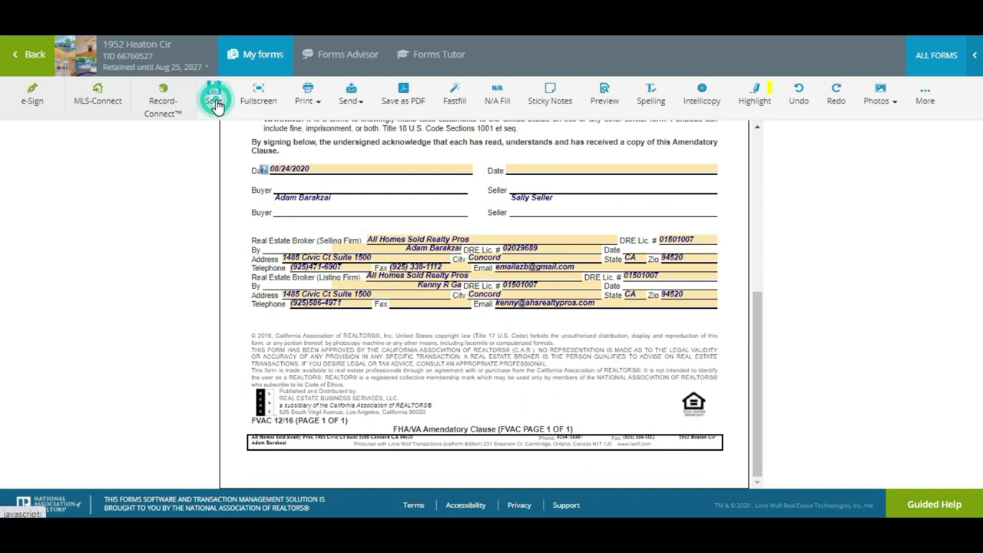
click(32, 65)
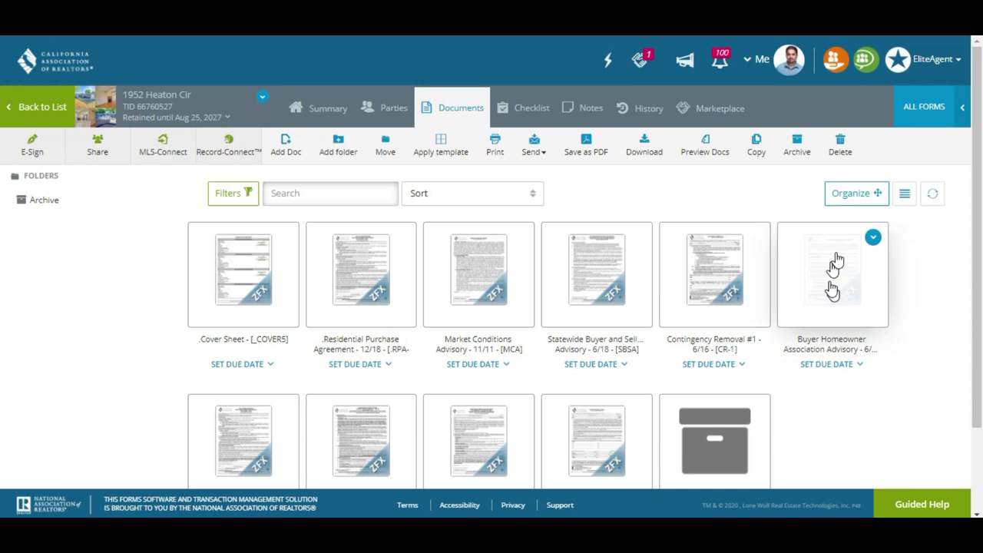
Review the form cards, then go to the transaction's E-Signature packets page
scroll(0, 313, down, 2)
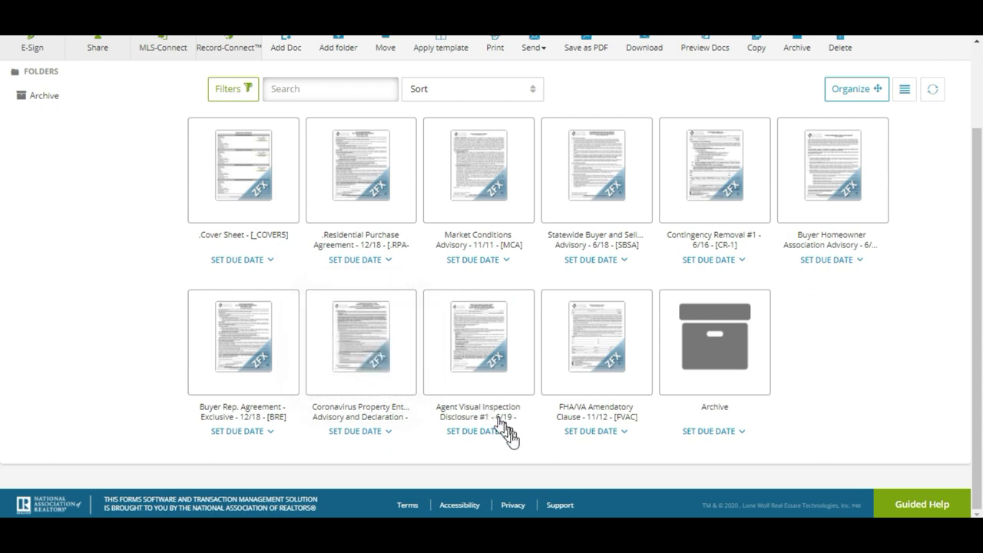
mouse_move(605, 344)
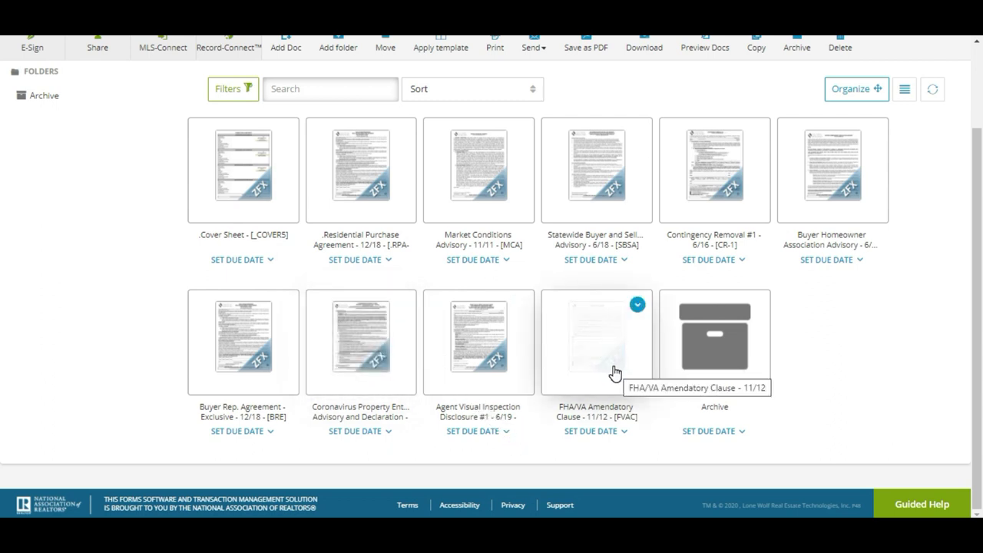
mouse_move(361, 353)
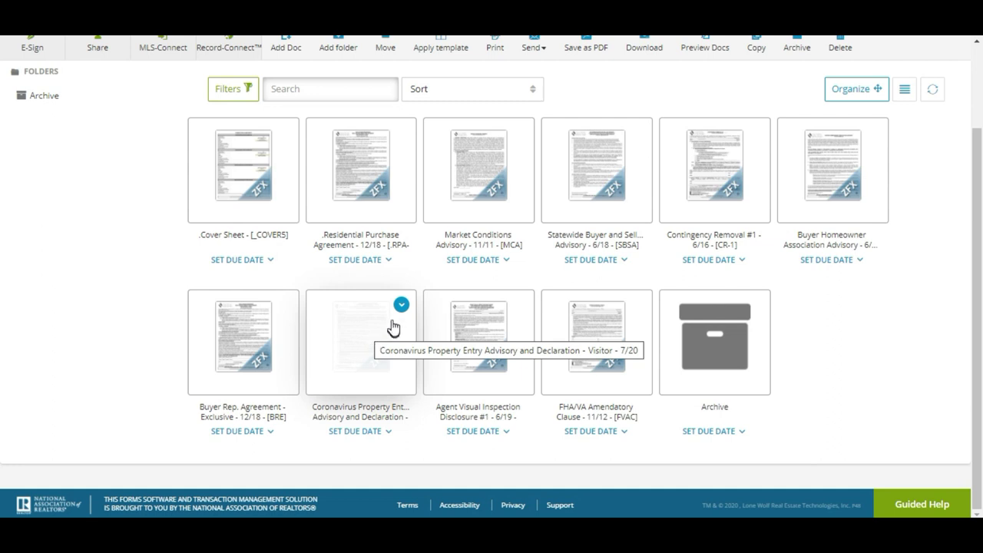
scroll(3, 366, up, 2)
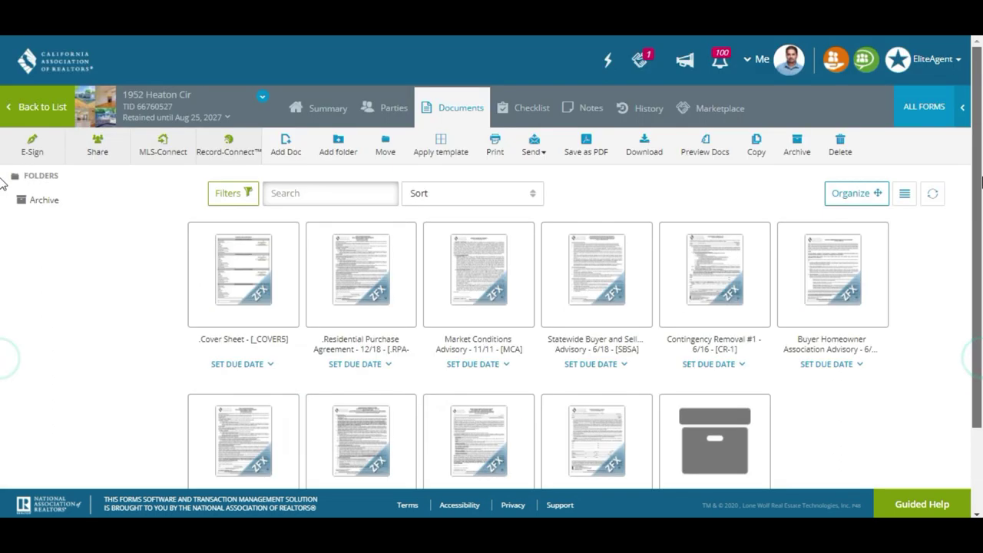
click(47, 152)
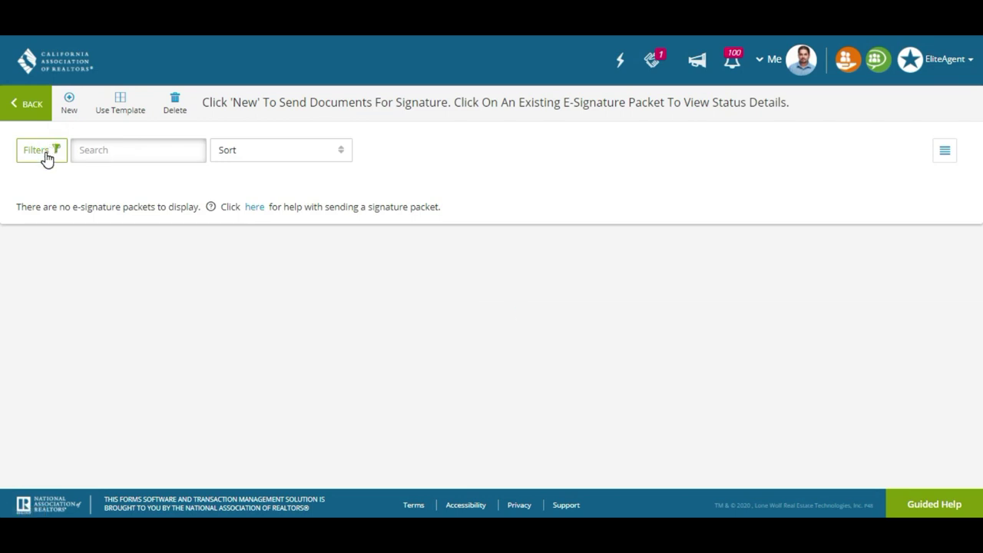
Create a new signature packet containing RPA-CA, MCA, BHAA and FVAC to sign
click(72, 109)
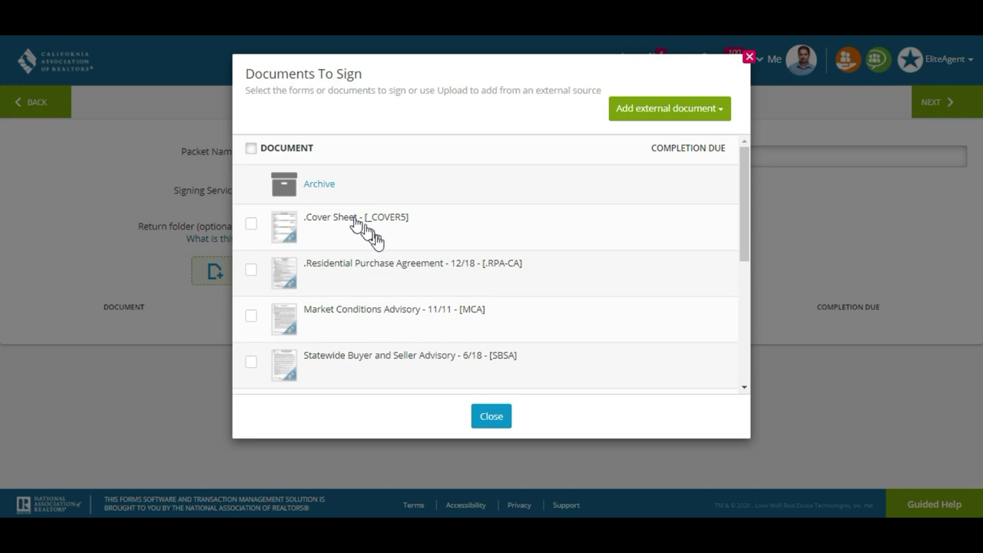
click(390, 269)
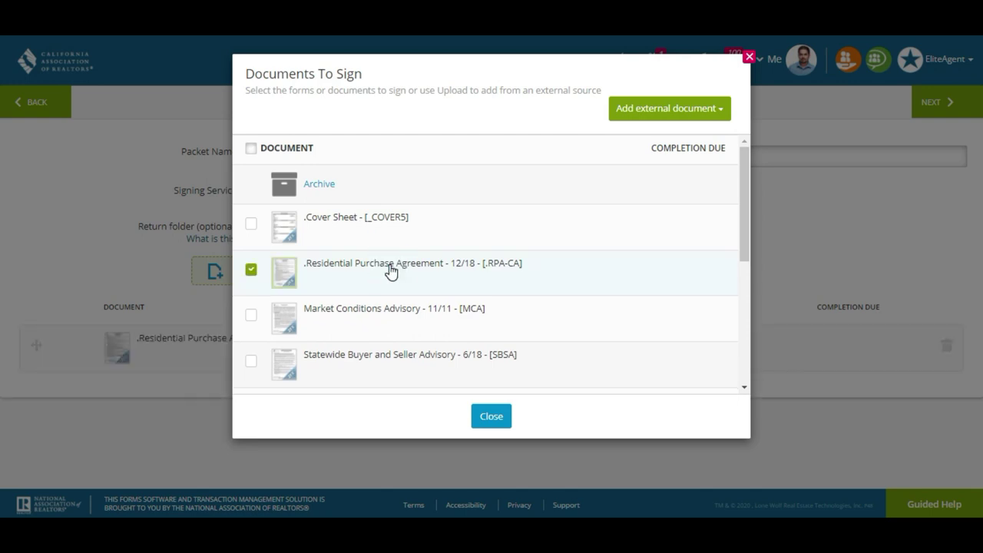
click(396, 311)
drag(749, 241, 748, 333)
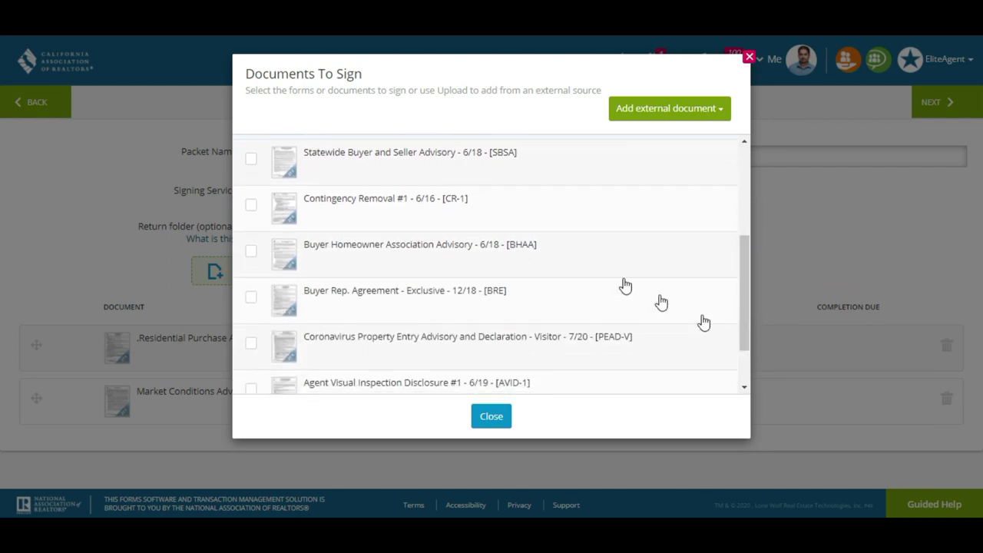
click(389, 254)
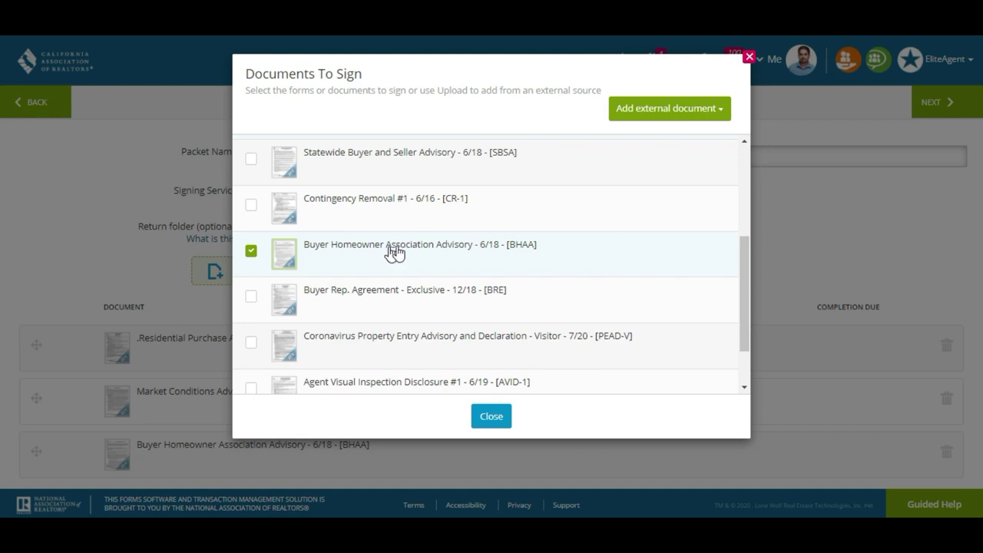
drag(746, 278, 745, 308)
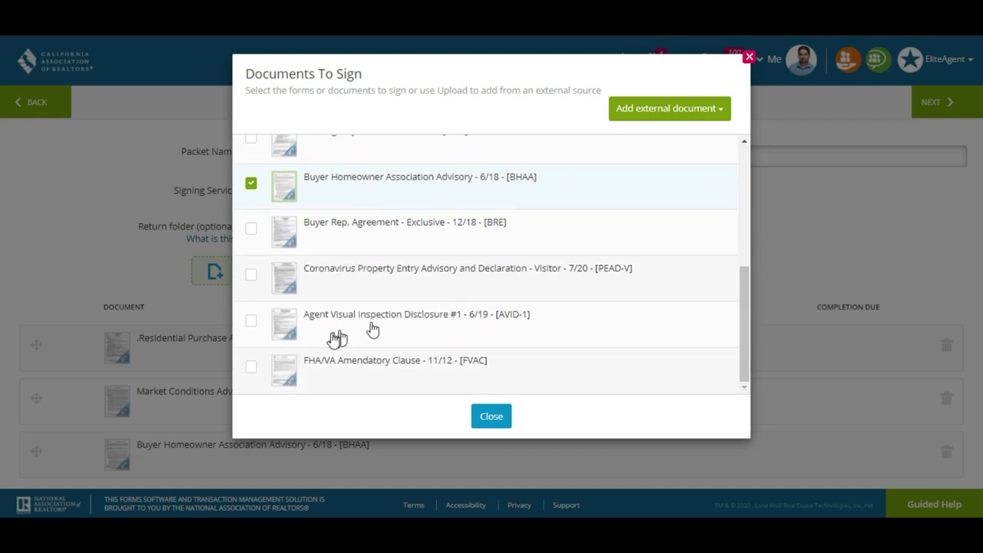
click(253, 369)
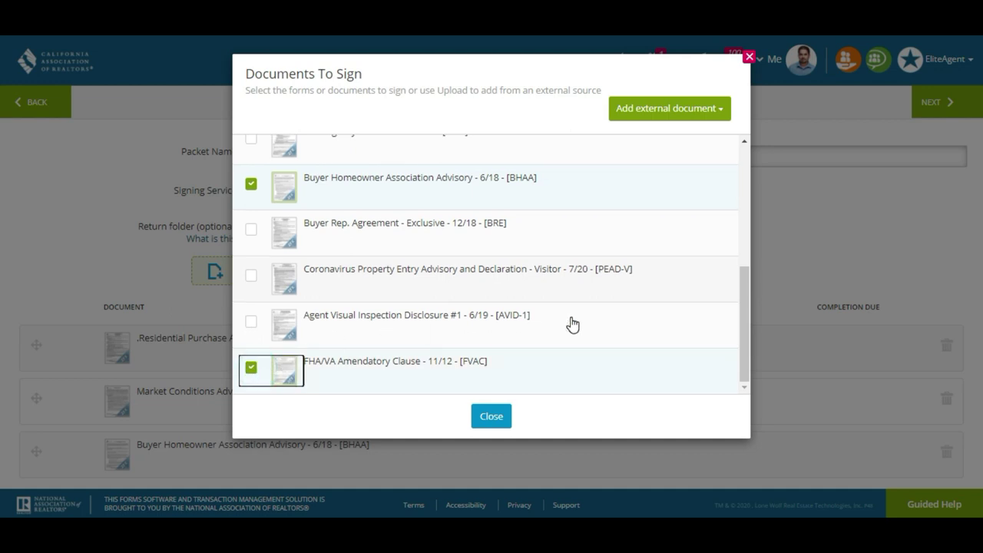
click(493, 424)
Rename the packet to "$550,000 offer with $10,000 EMD and loan for $450,000"
drag(978, 216, 980, 306)
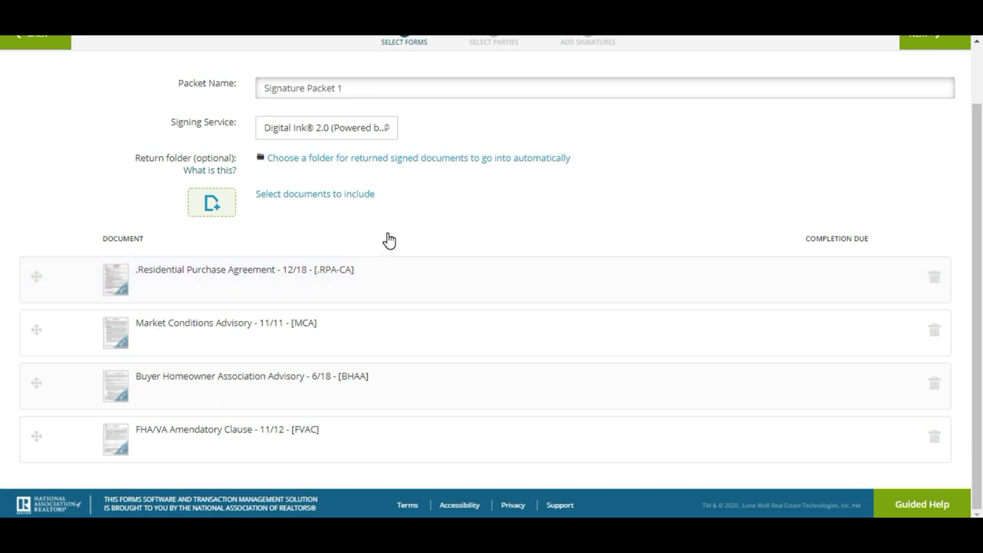
triple_click(599, 90)
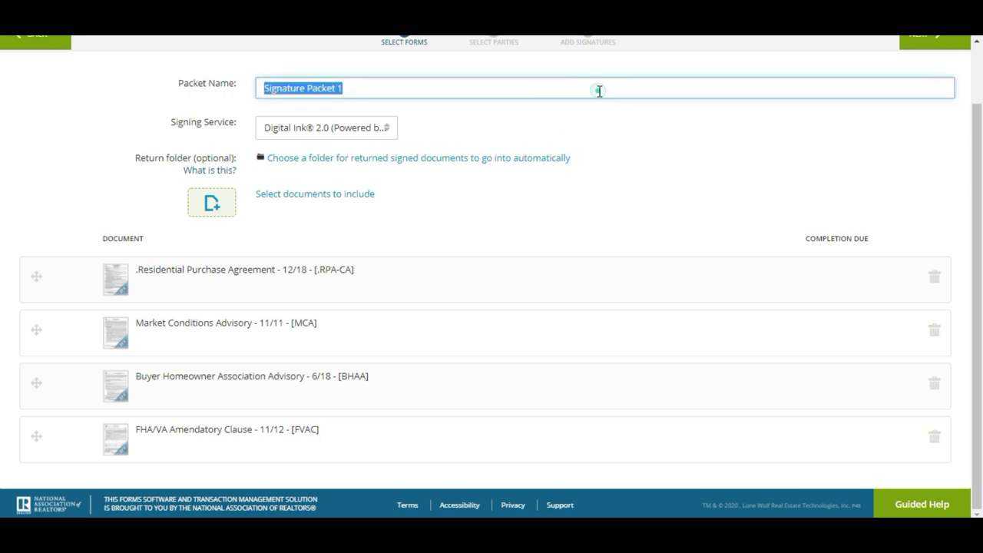
text($550,000 offer with $10,000 EMD)
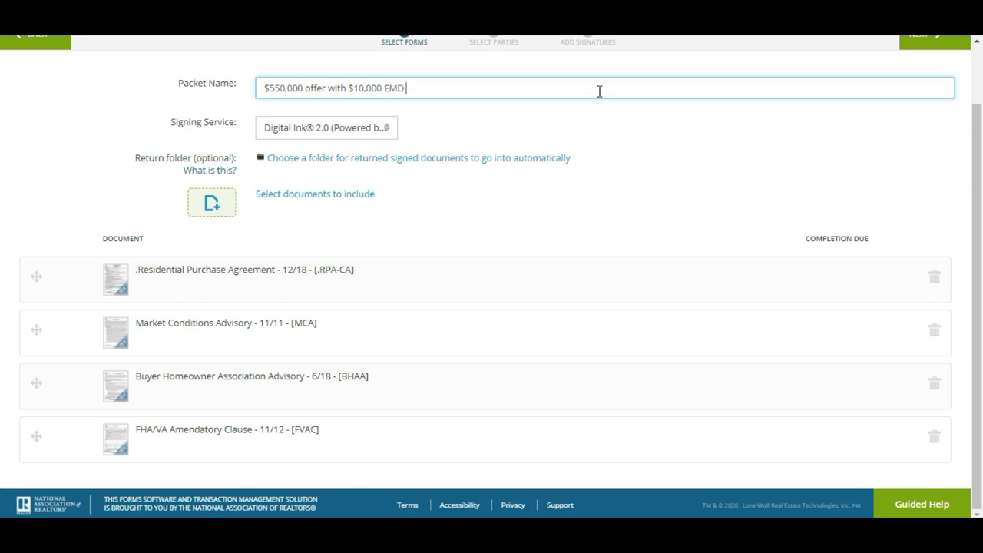
text(loan for $450,000)
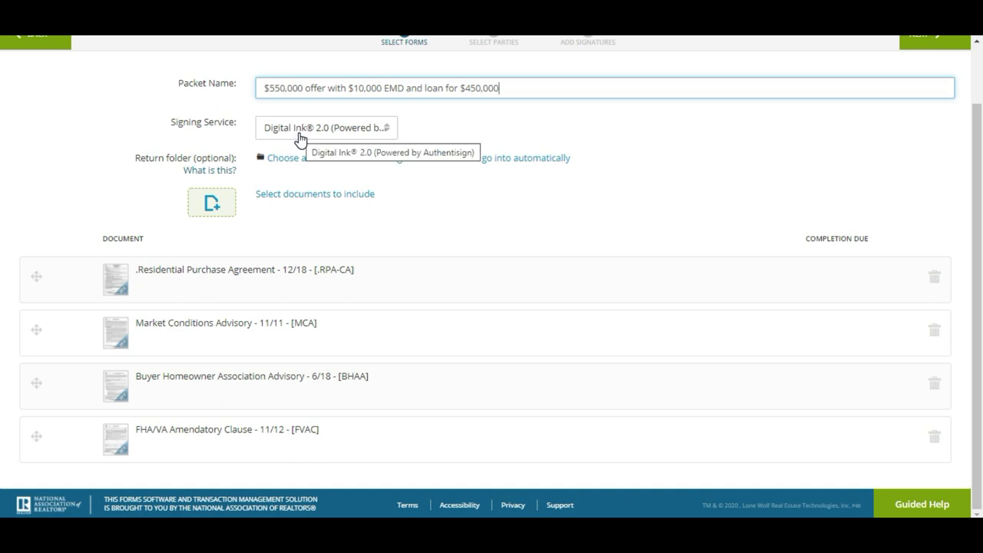
scroll(972, 185, up, 1)
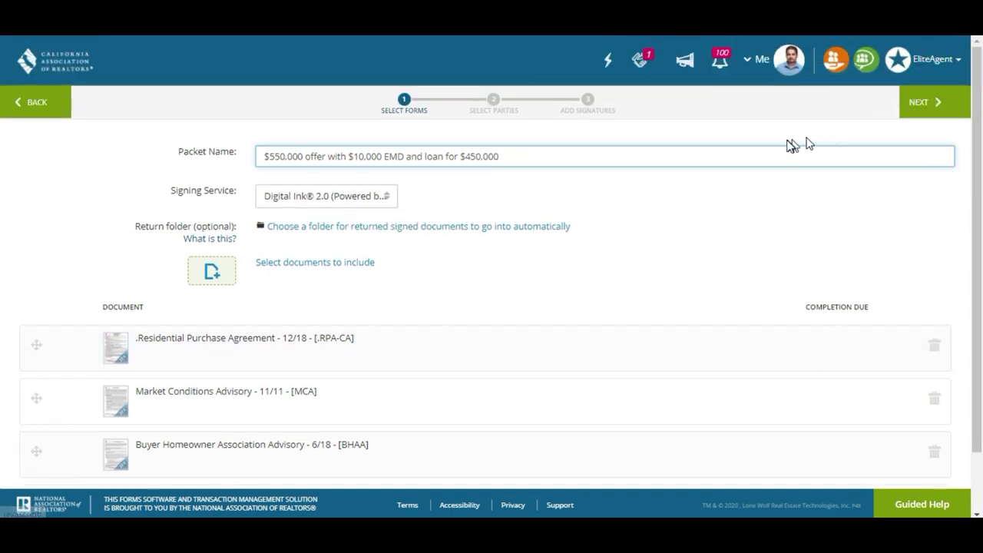
Add Buyer One as signer 1 and the Selling Agent as signer 2
click(929, 107)
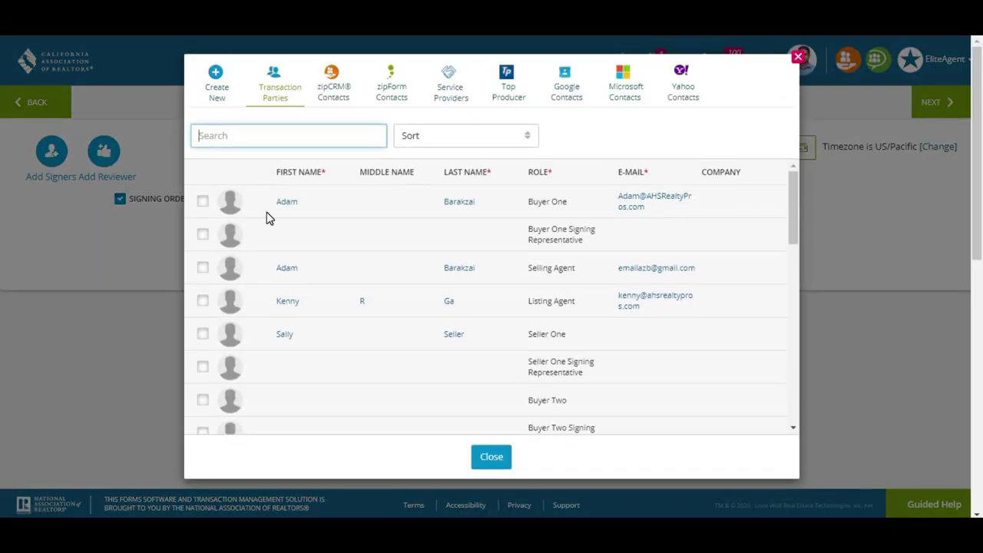
right_click(204, 204)
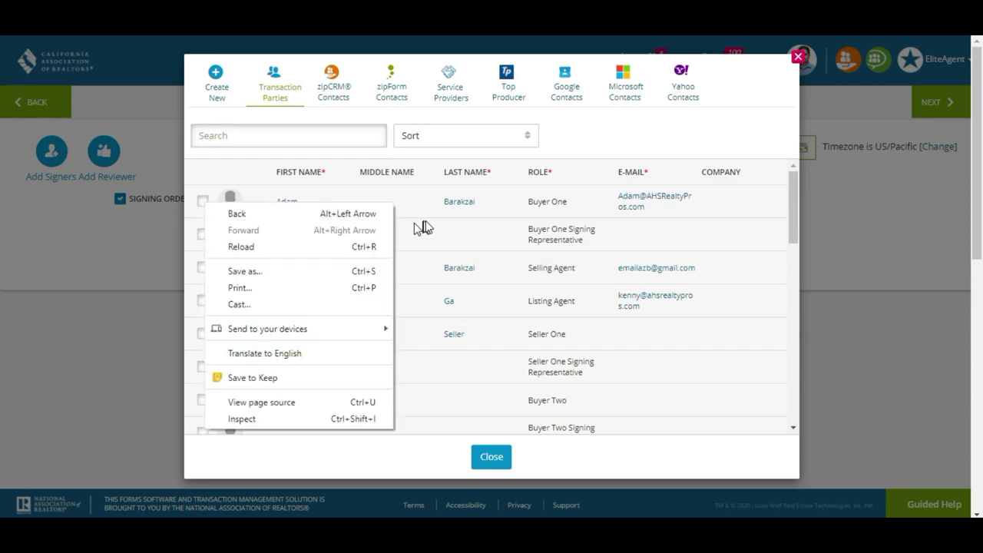
click(206, 203)
click(203, 201)
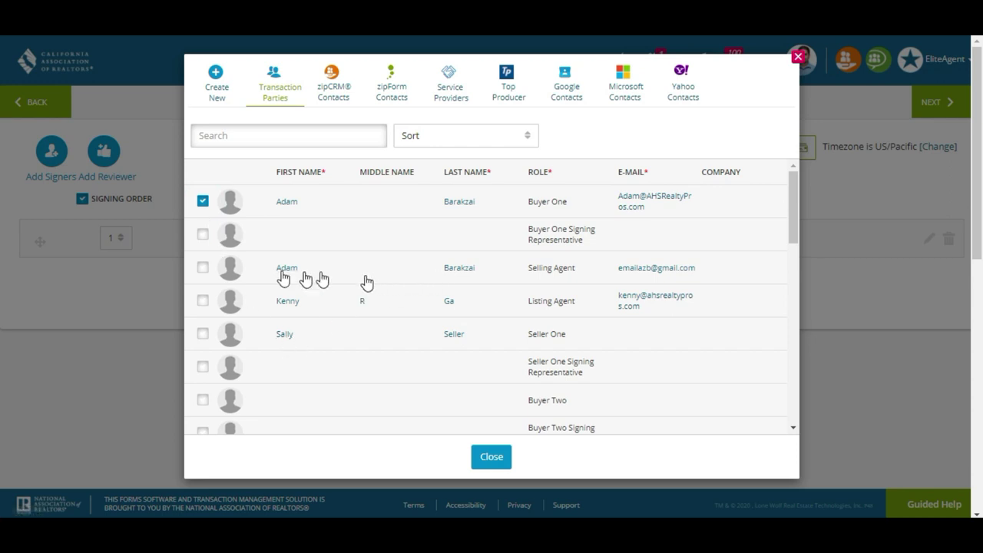
click(203, 270)
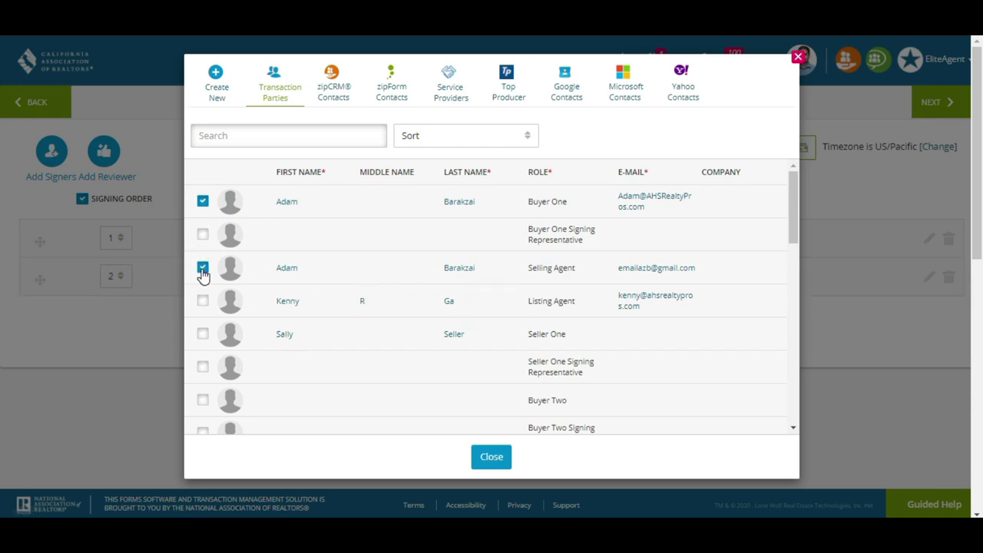
click(499, 465)
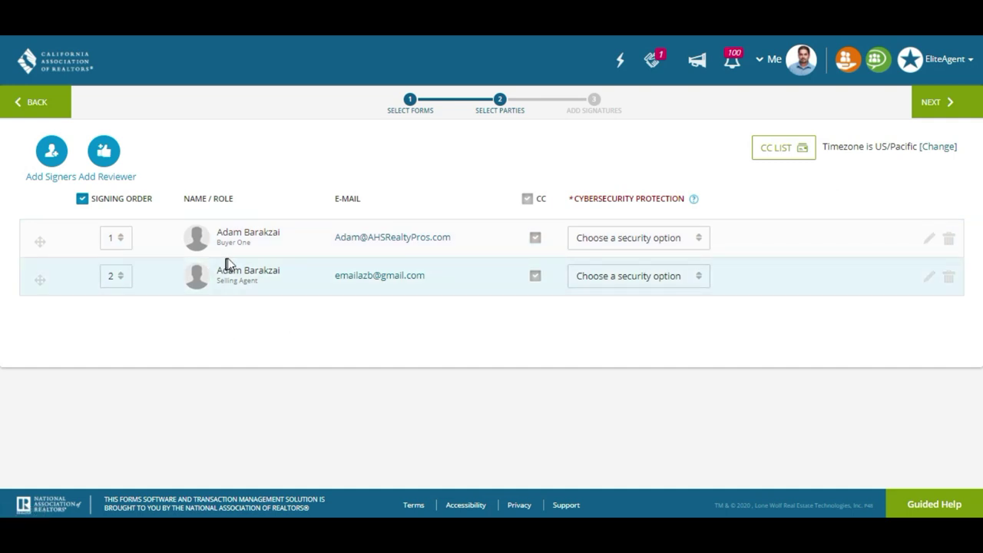
click(82, 201)
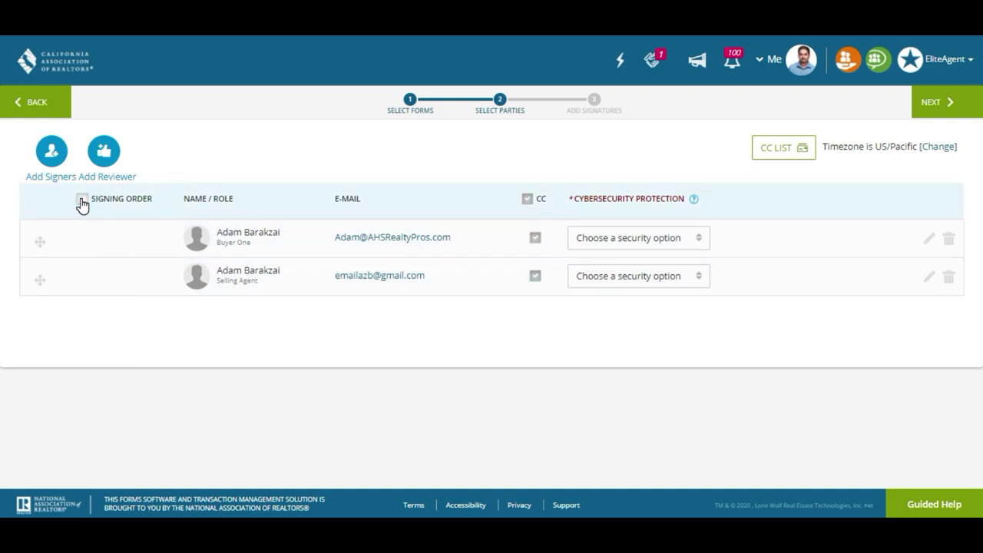
click(82, 201)
click(121, 278)
click(123, 300)
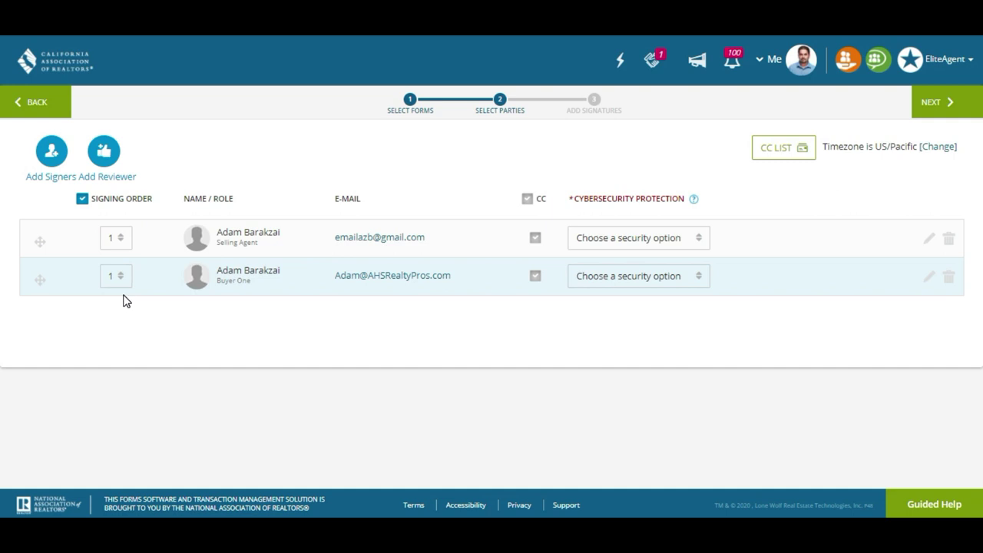
click(121, 278)
click(122, 319)
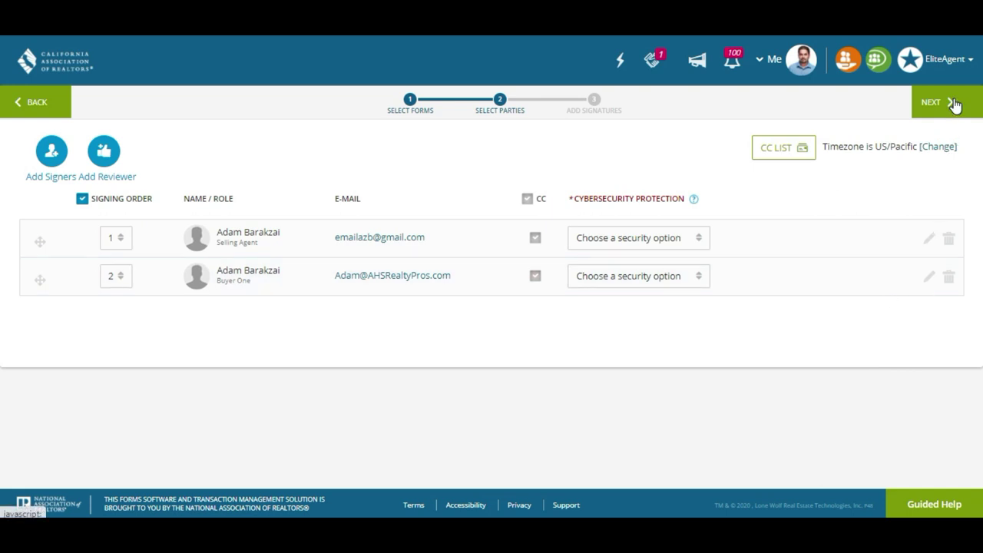
drag(952, 105, 693, 377)
drag(39, 281, 36, 241)
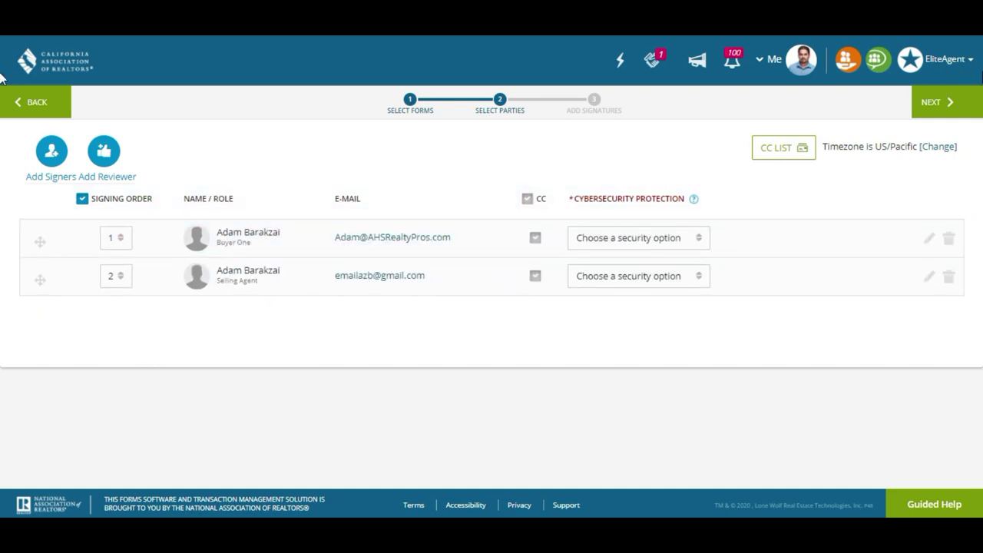
click(946, 102)
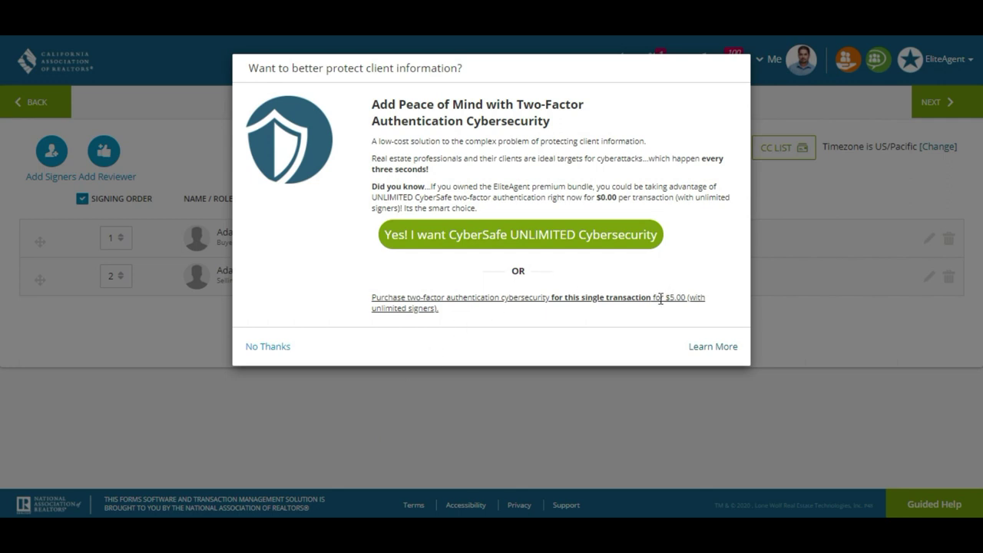
Decline the CyberSafe two-factor offer and continue to signature placement
click(284, 352)
click(268, 347)
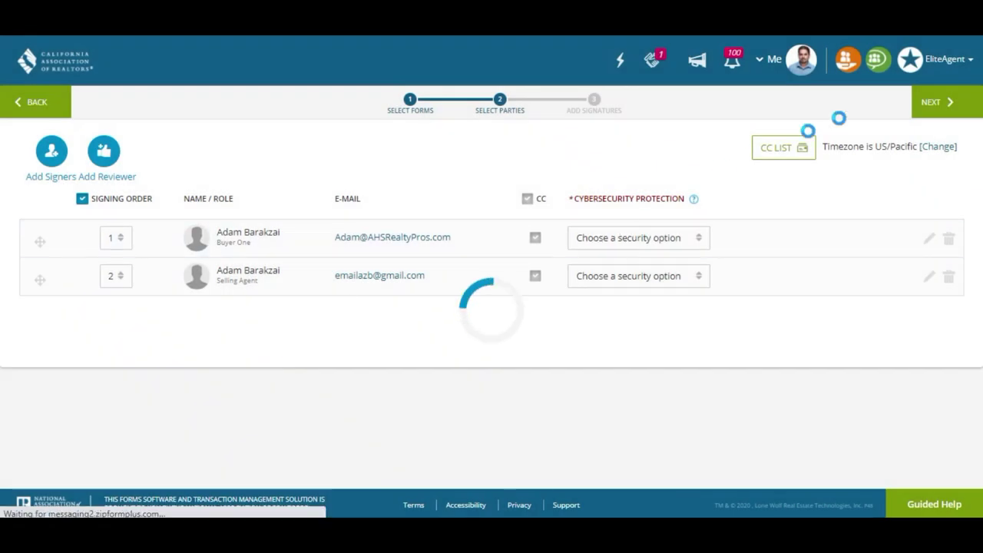
click(935, 103)
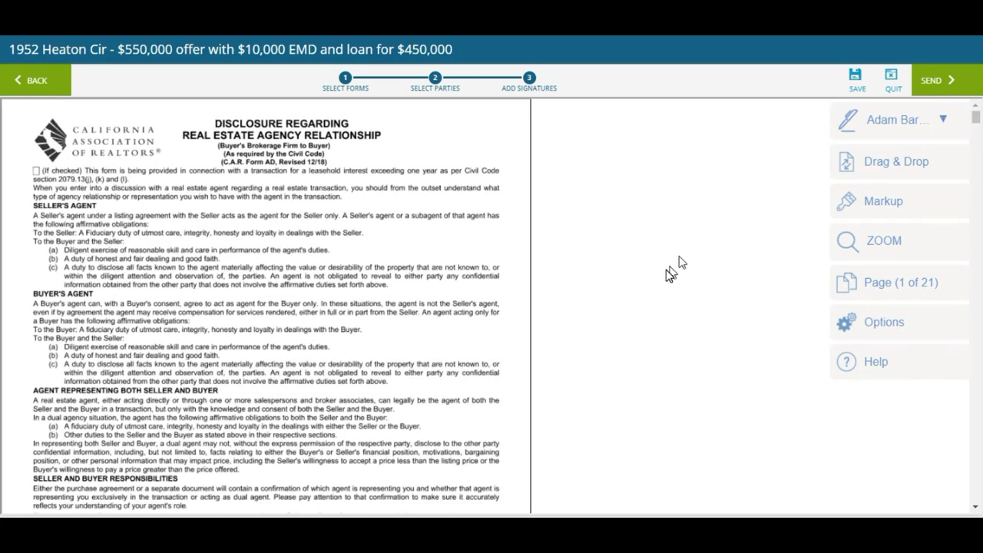
Move the buyer's MM/DD/YYYY auto-date field onto the agency disclosure's Date line
scroll(266, 307, down, 4)
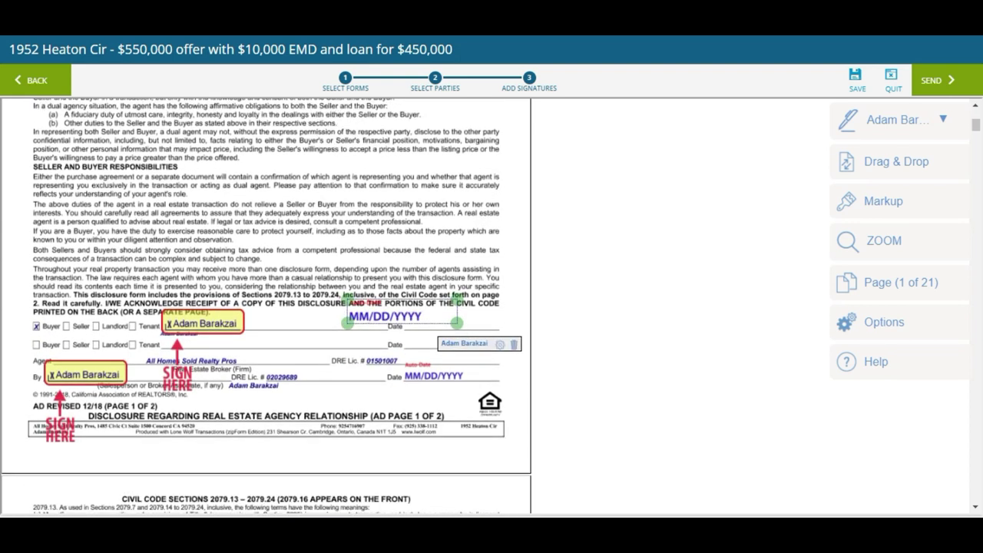
click(423, 194)
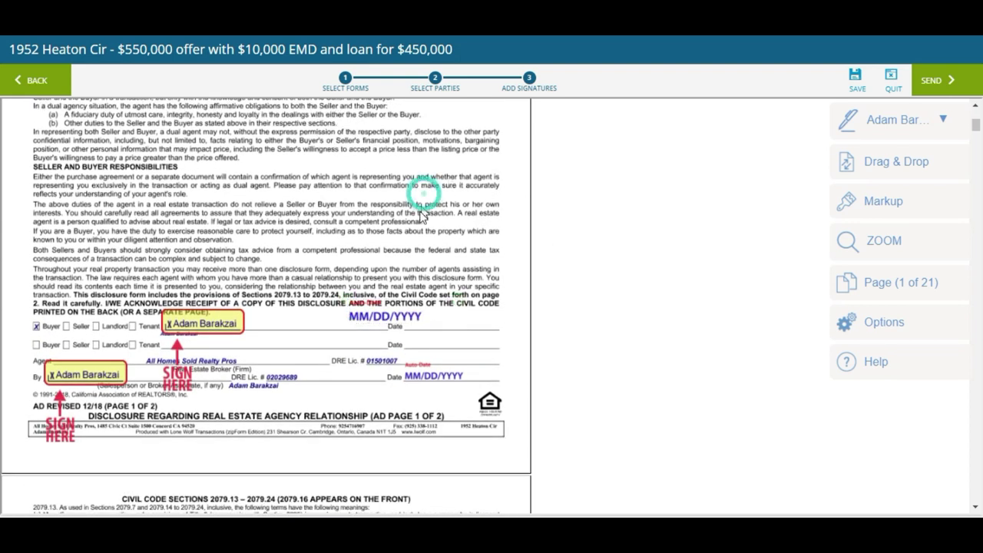
drag(406, 312, 466, 326)
click(274, 217)
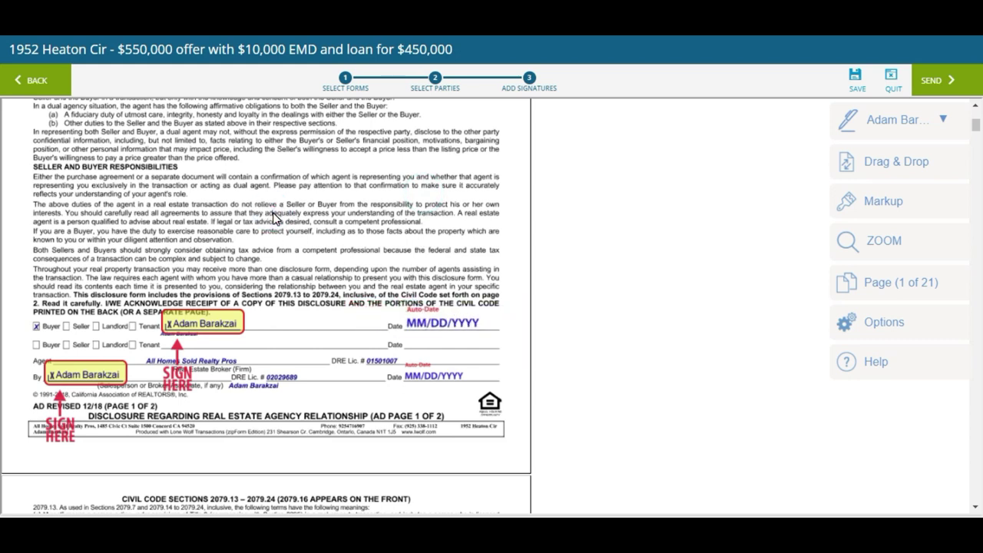
scroll(275, 218, down, 1)
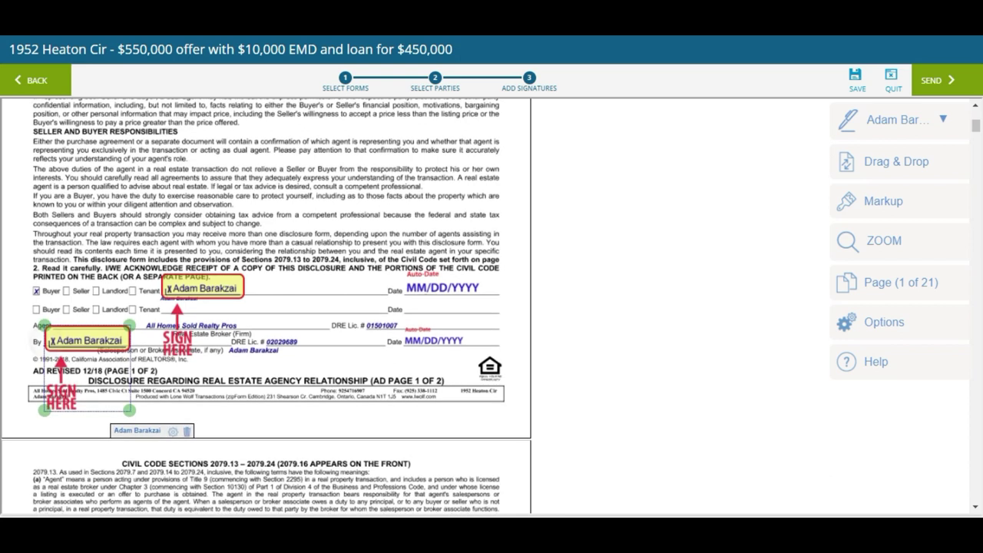
scroll(307, 265, down, 3)
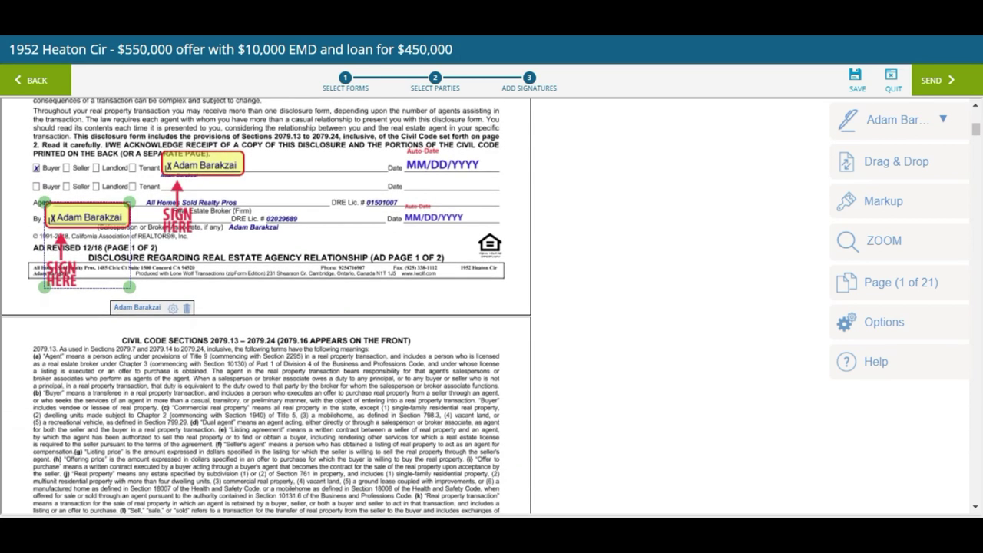
click(319, 292)
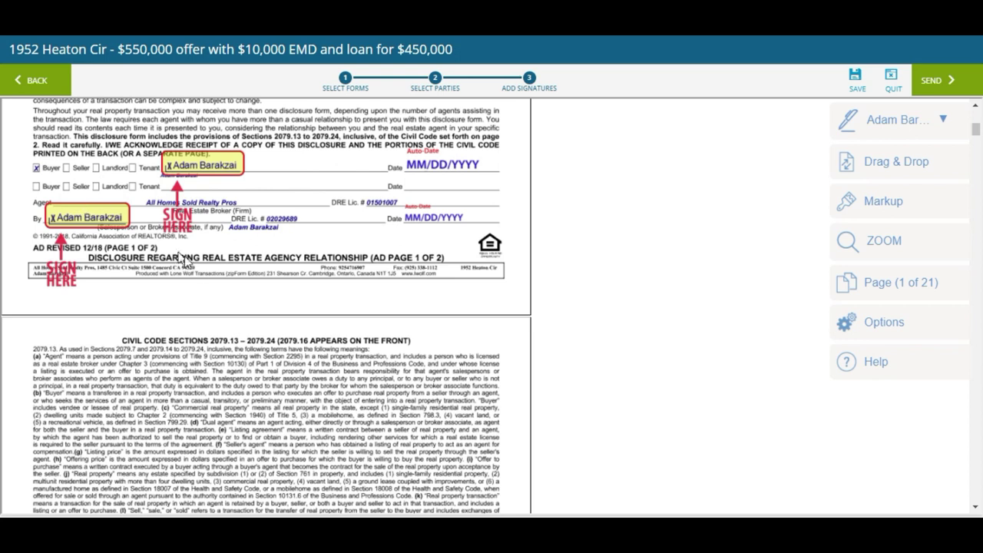
Scroll through the Wire Fraud Advisory and RPA-CA pages to page 18, checking placed signature fields
scroll(266, 307, down, 10)
scroll(266, 307, down, 10)
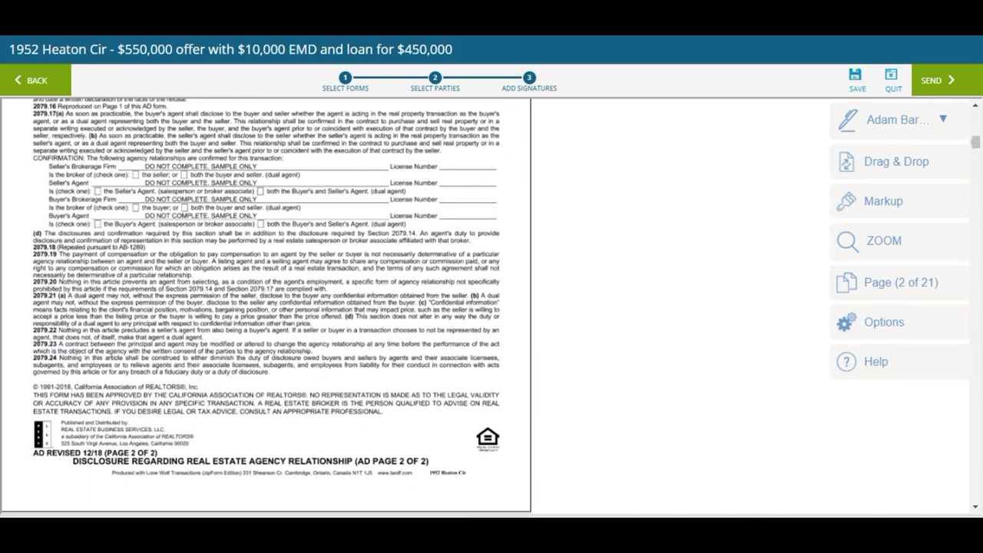
scroll(265, 307, down, 5)
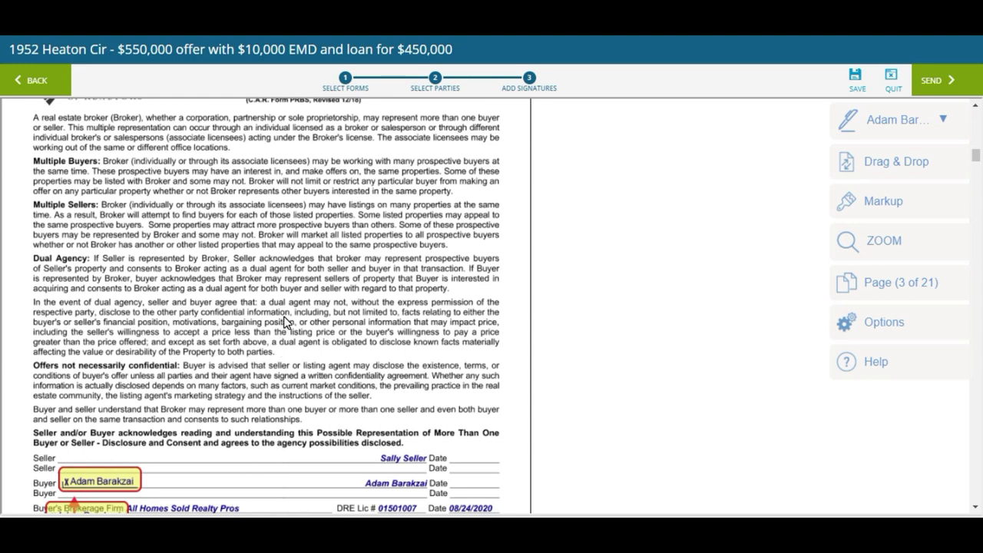
scroll(284, 322, down, 4)
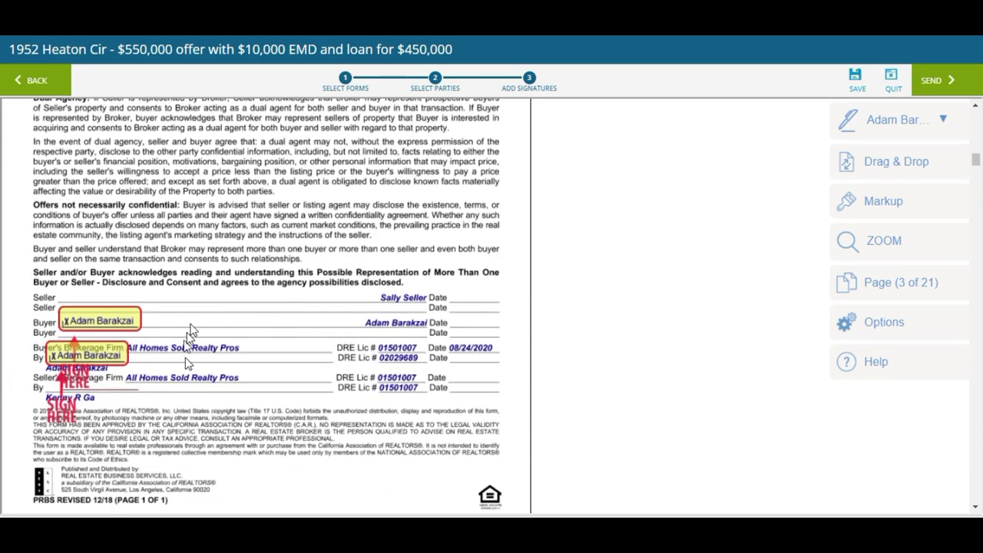
scroll(324, 357, down, 7)
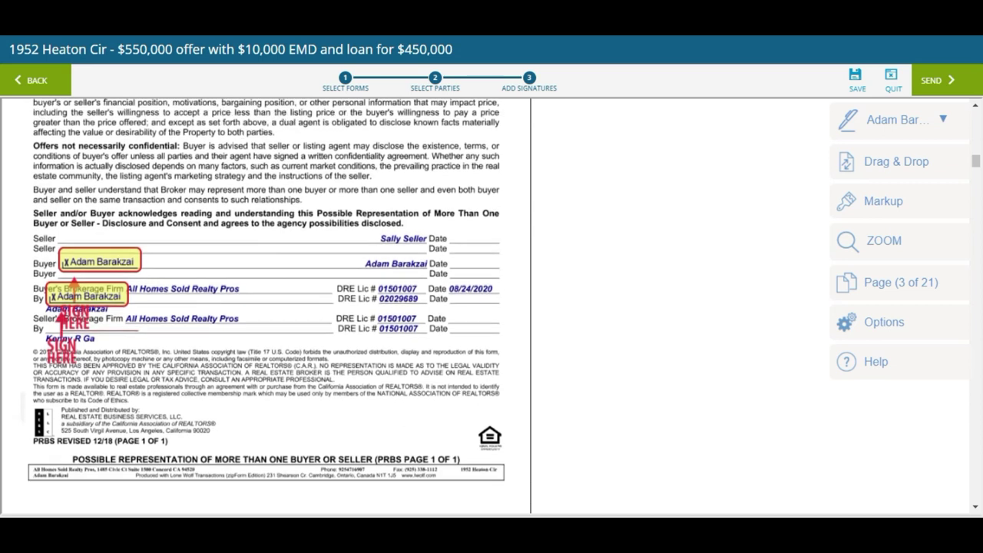
scroll(299, 384, down, 8)
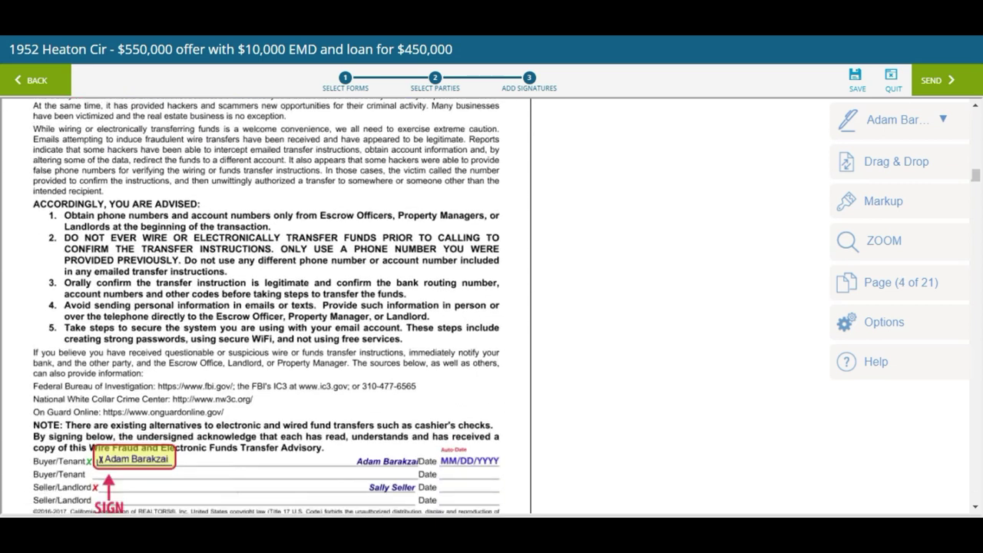
scroll(296, 455, down, 4)
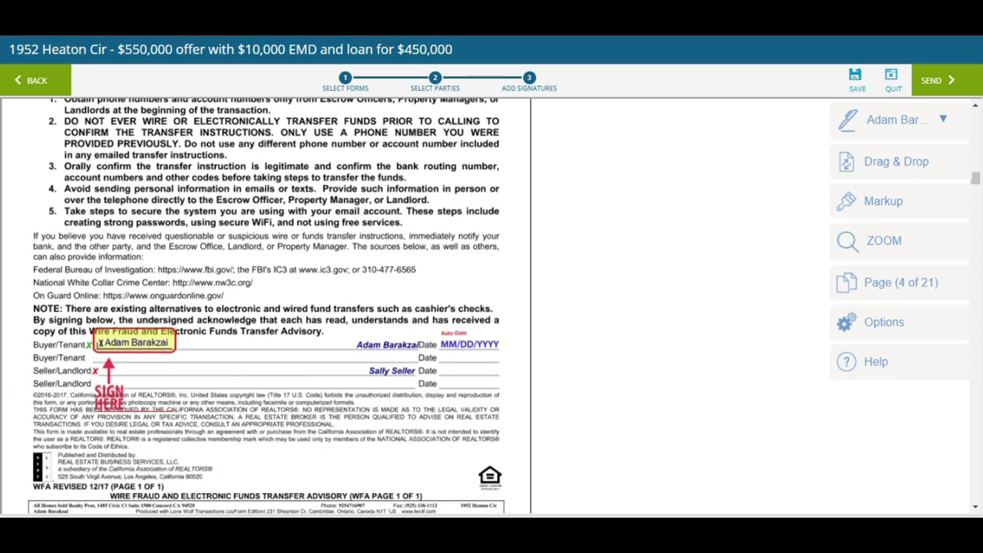
scroll(265, 307, down, 8)
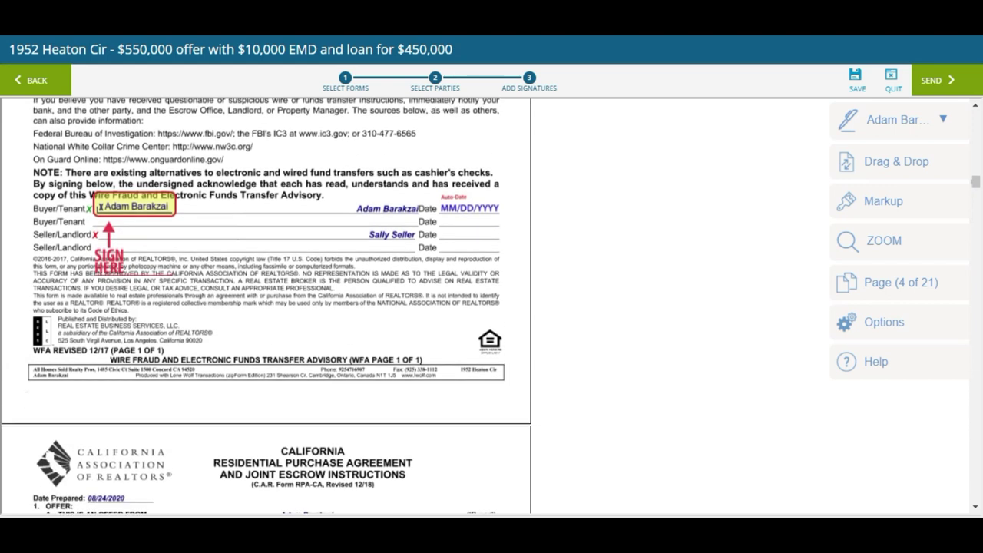
scroll(266, 307, down, 10)
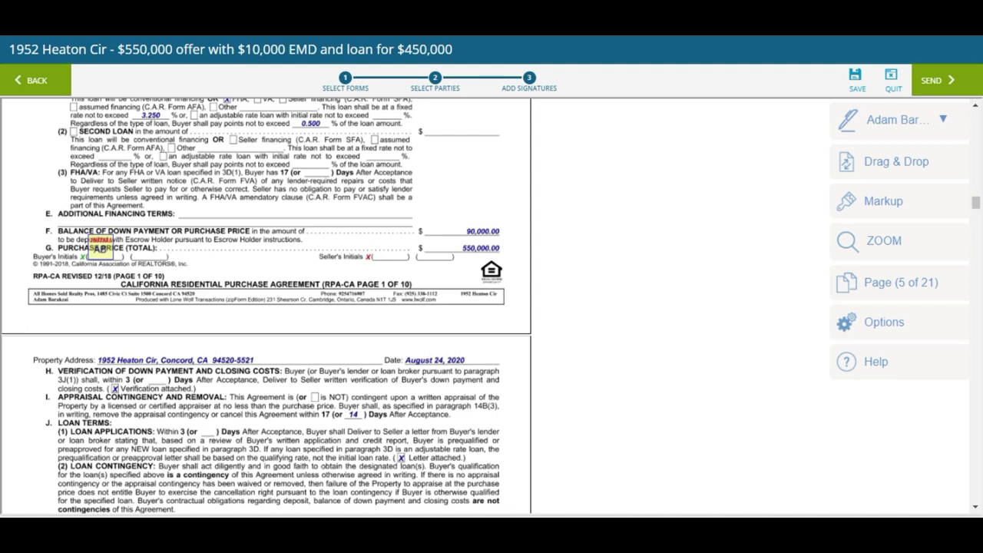
scroll(230, 323, down, 5)
scroll(216, 305, up, 3)
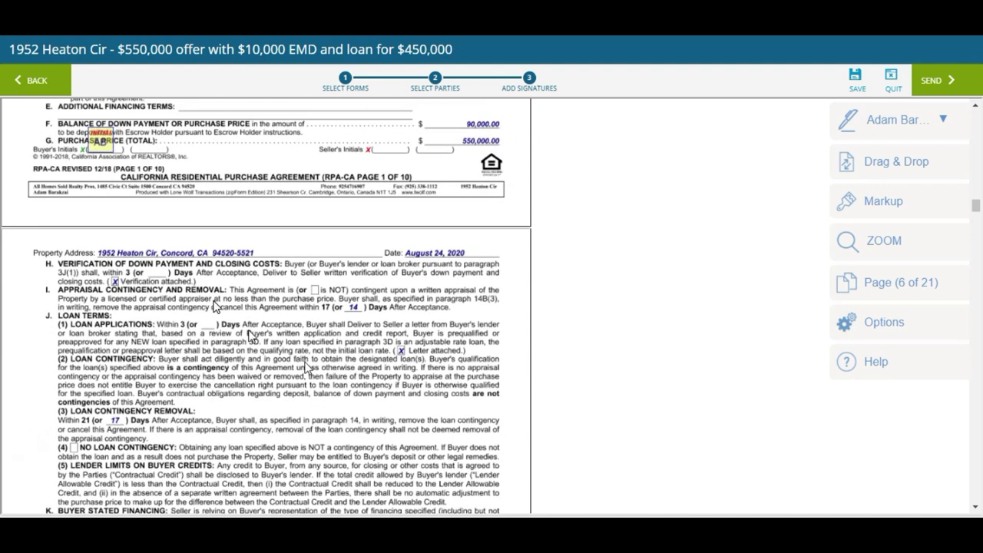
scroll(266, 308, down, 15)
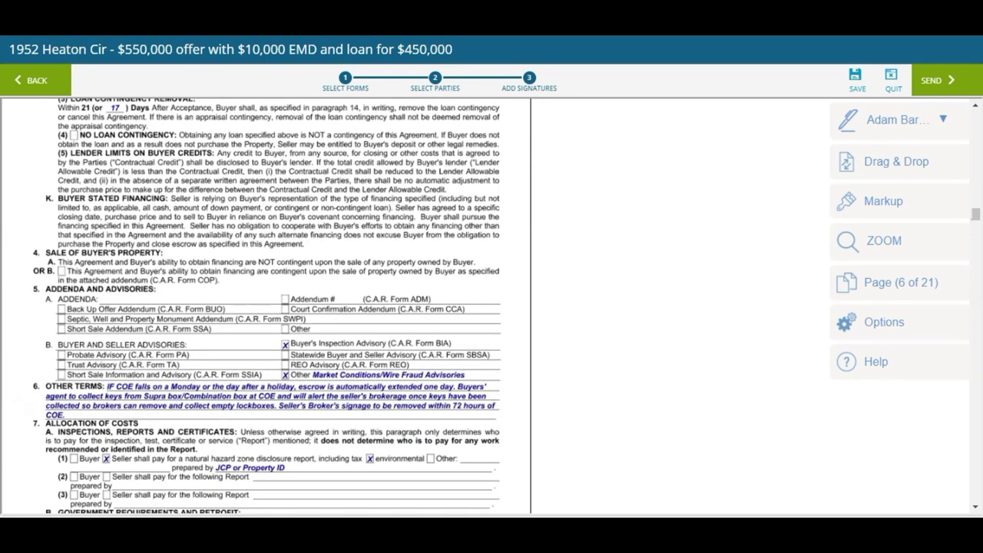
scroll(265, 307, down, 12)
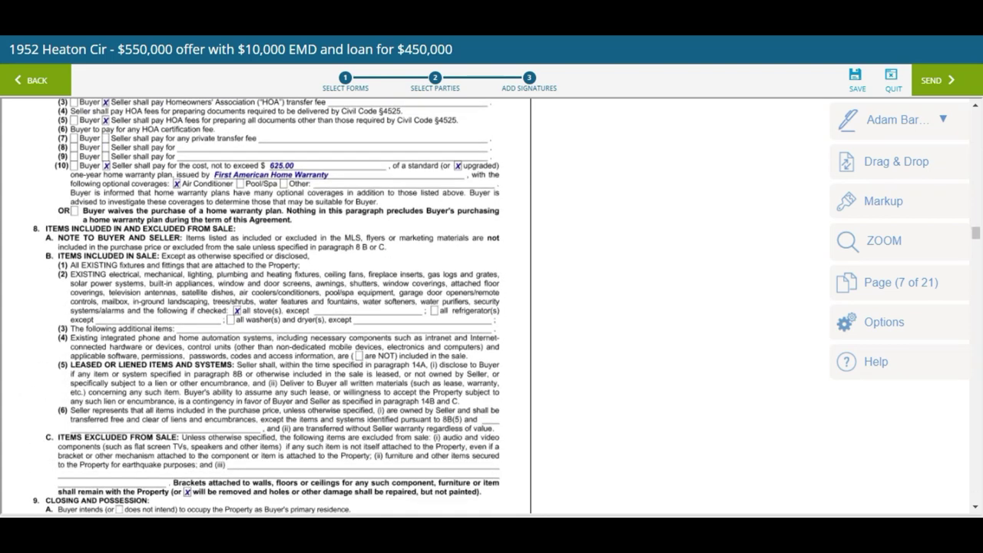
scroll(266, 307, down, 12)
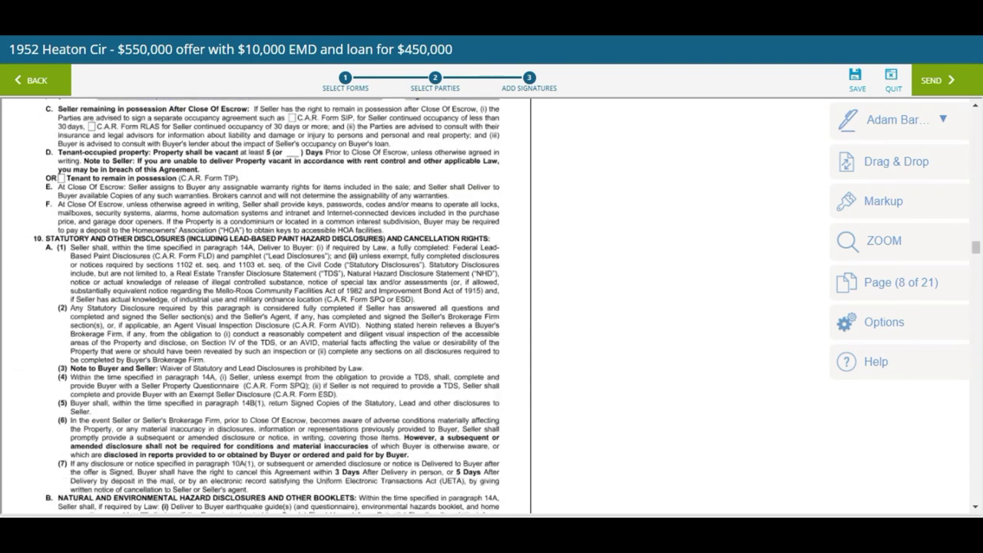
scroll(266, 307, down, 12)
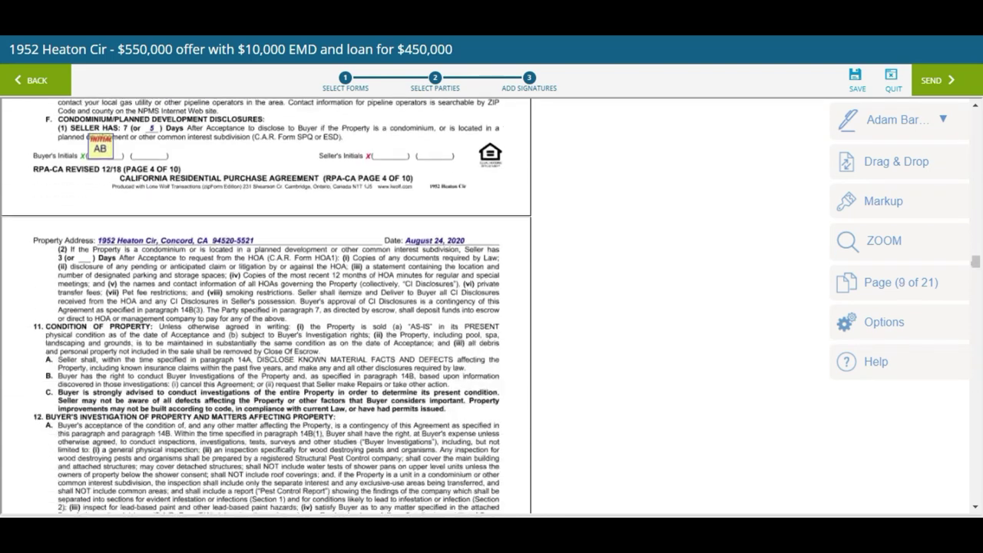
scroll(265, 307, down, 3)
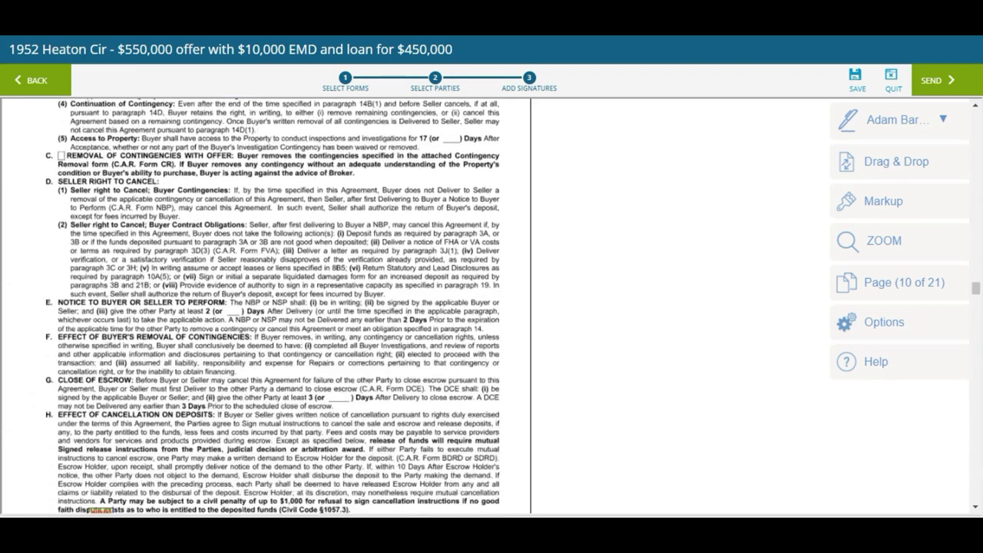
scroll(266, 307, up, 7)
scroll(265, 307, down, 5)
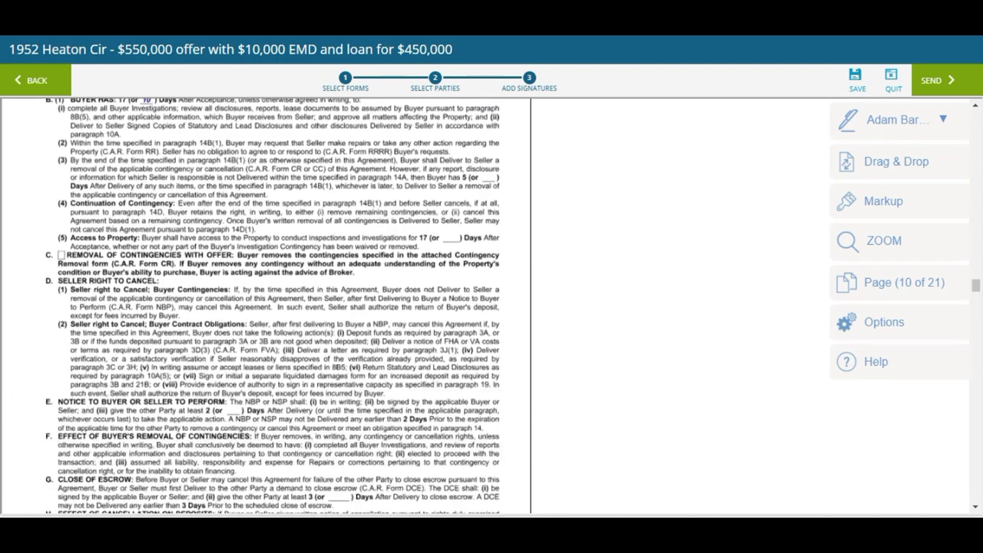
scroll(265, 307, down, 2)
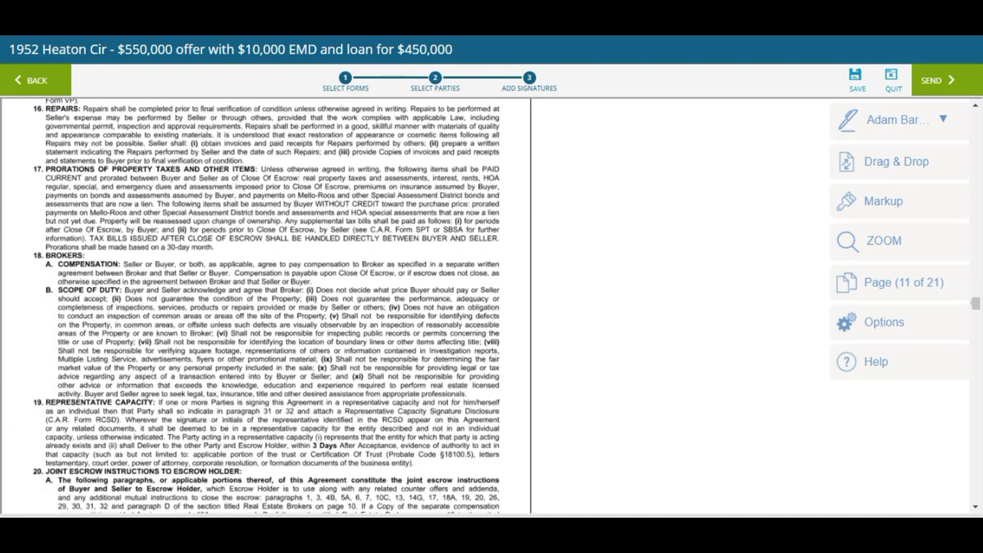
scroll(98, 211, down, 4)
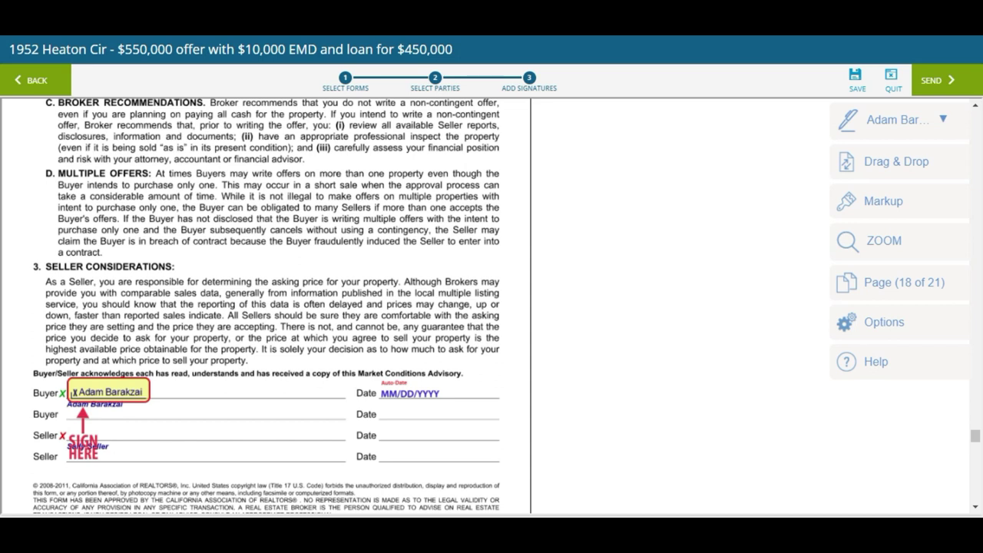
Review the HOA Advisory and FHA/VA Amendatory Clause pages through page 21, then save the signing
scroll(266, 307, down, 3)
scroll(266, 303, down, 12)
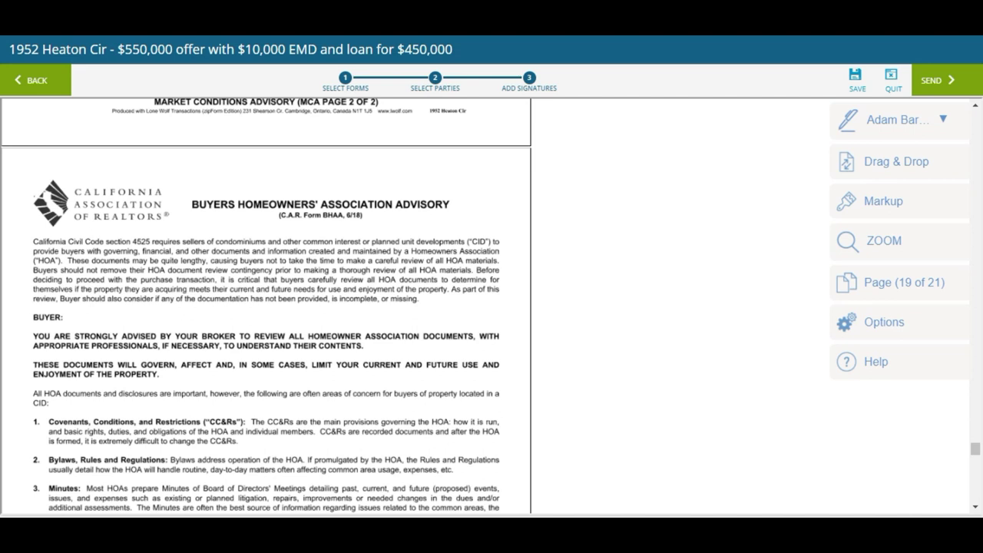
scroll(265, 307, down, 13)
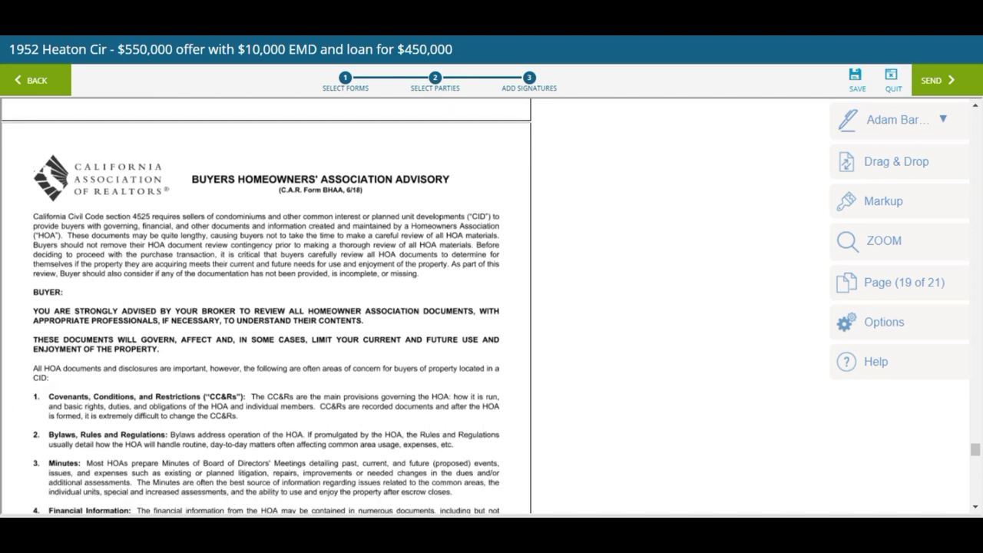
scroll(265, 307, down, 14)
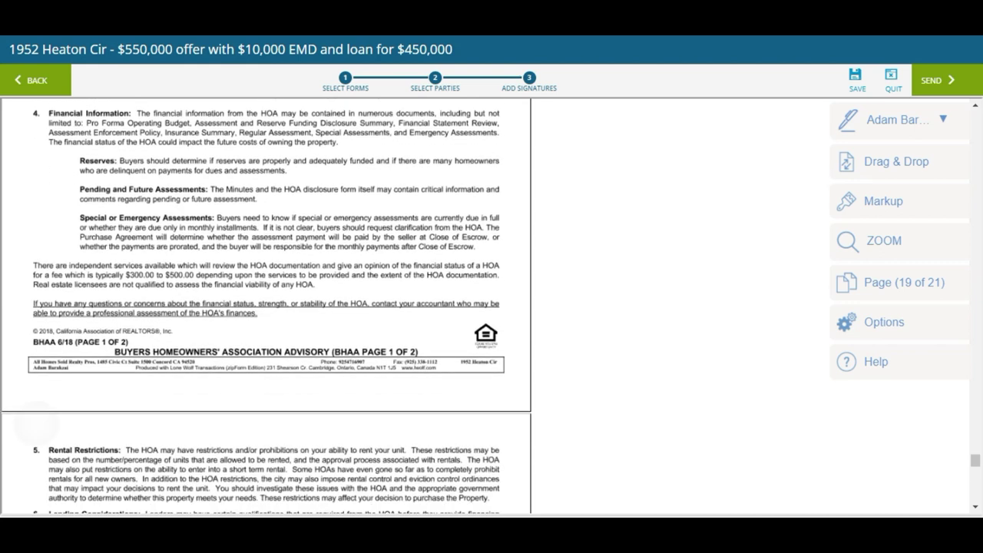
scroll(265, 307, down, 12)
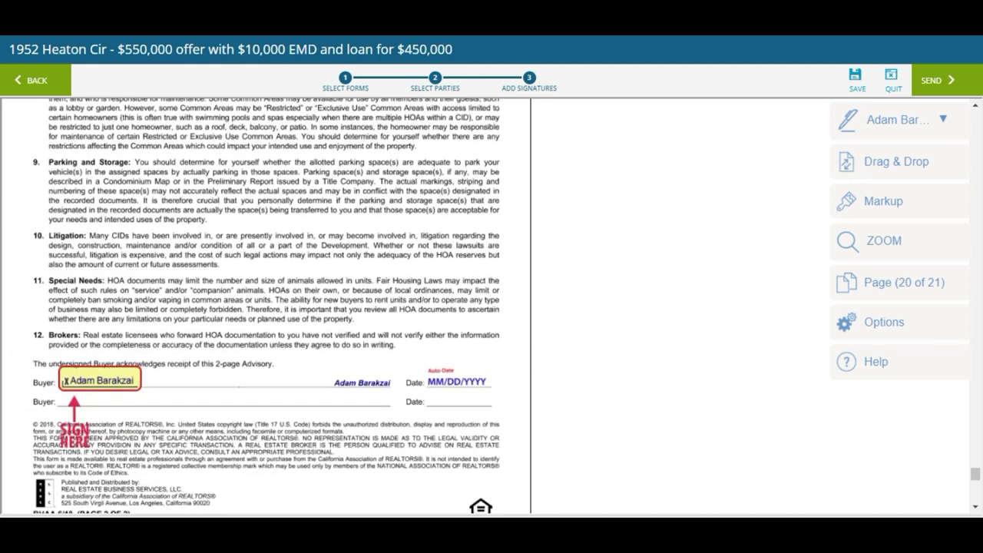
scroll(265, 307, down, 8)
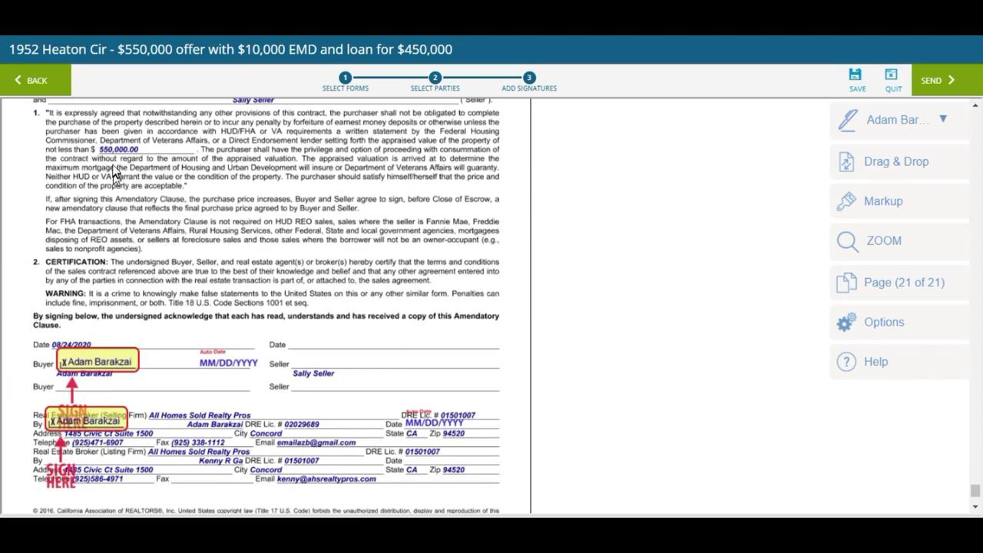
scroll(134, 176, down, 4)
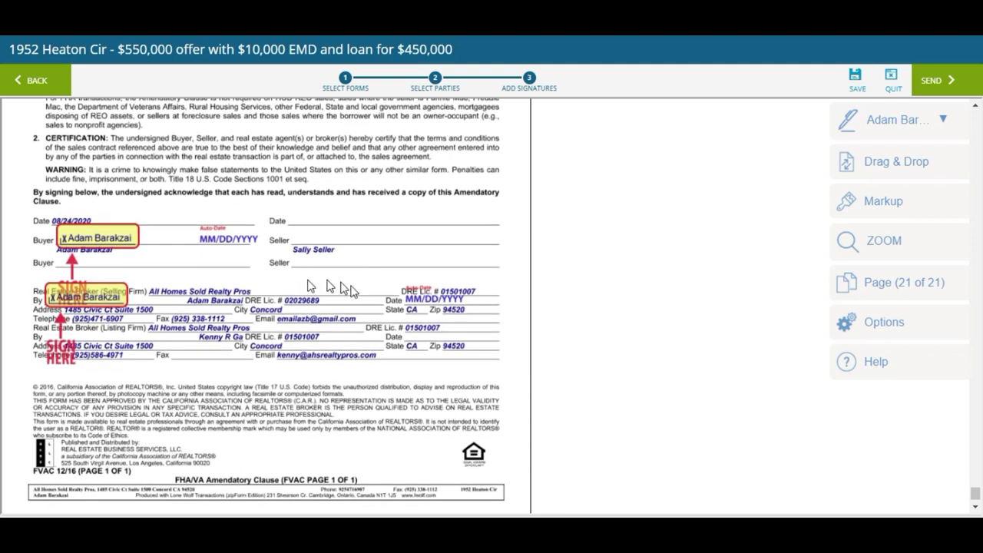
scroll(384, 330, down, 1)
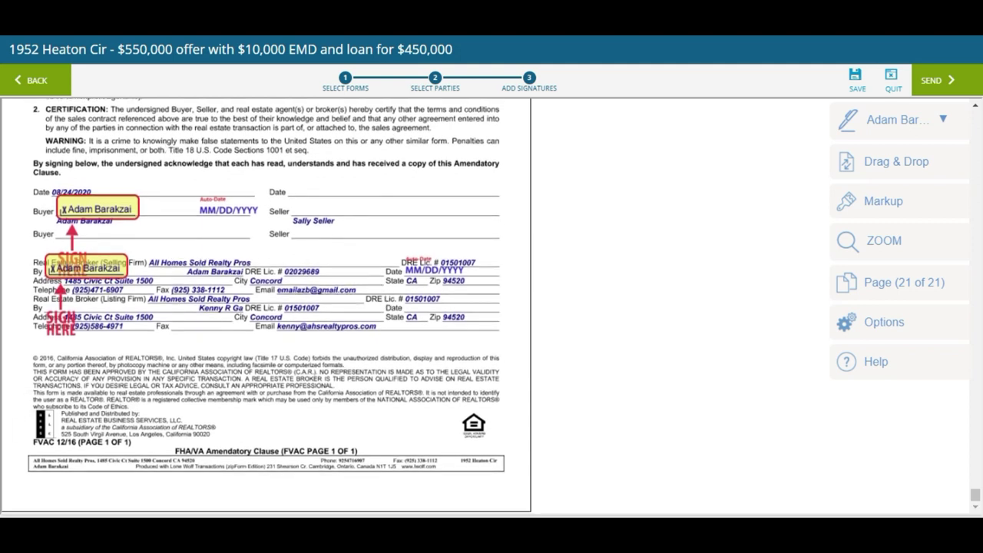
scroll(266, 307, up, 10)
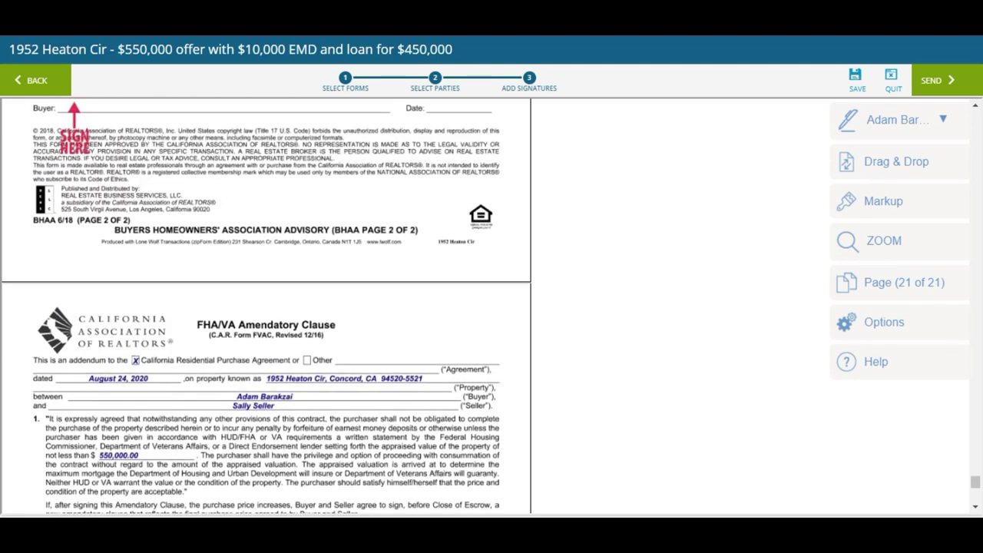
scroll(436, 410, down, 3)
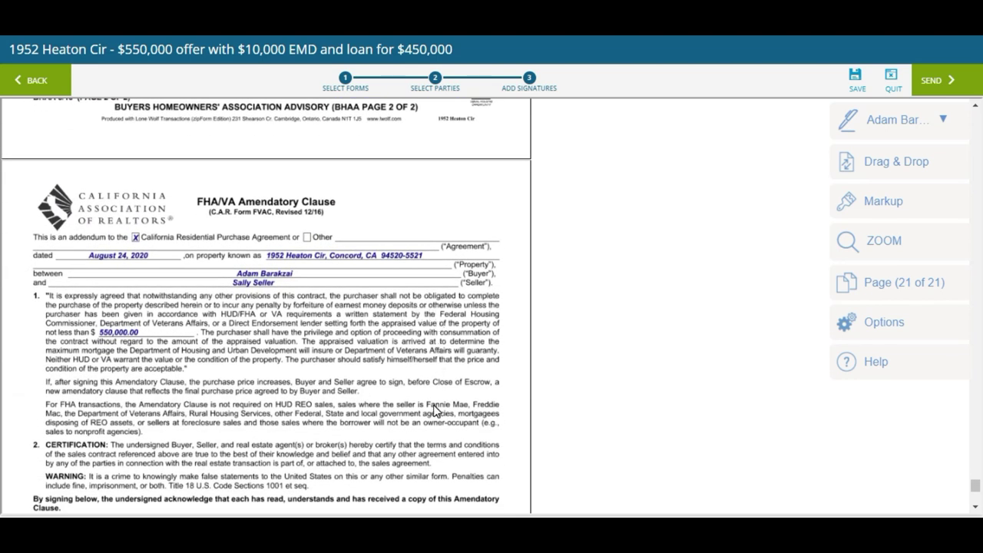
scroll(435, 411, down, 8)
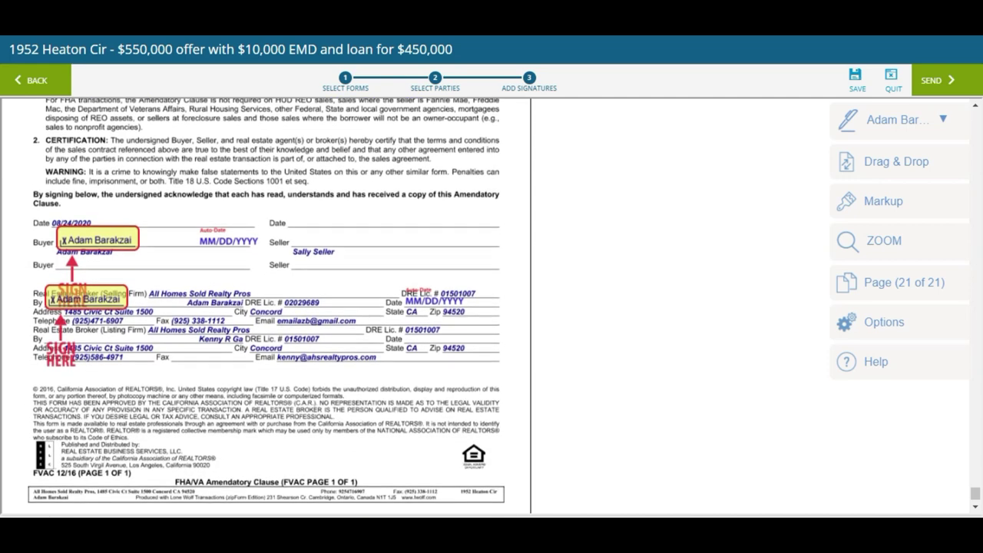
click(857, 75)
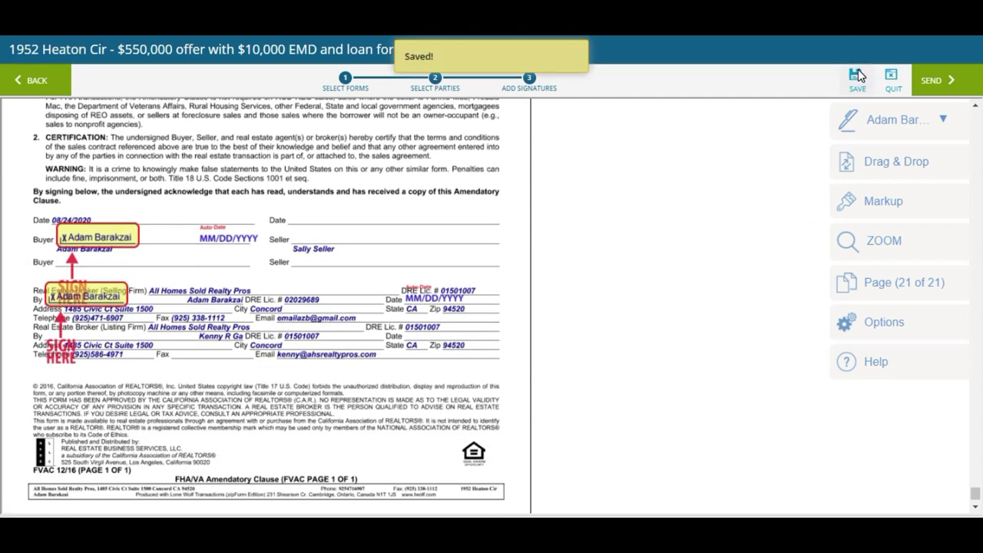
Go back, confirm saving the signing changes with Yes, and return to form selection
click(36, 83)
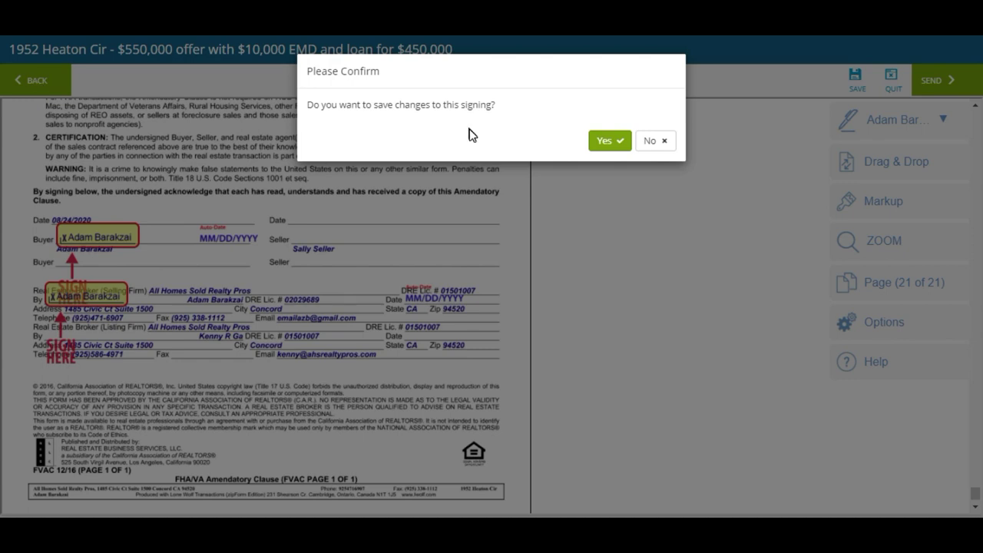
click(615, 145)
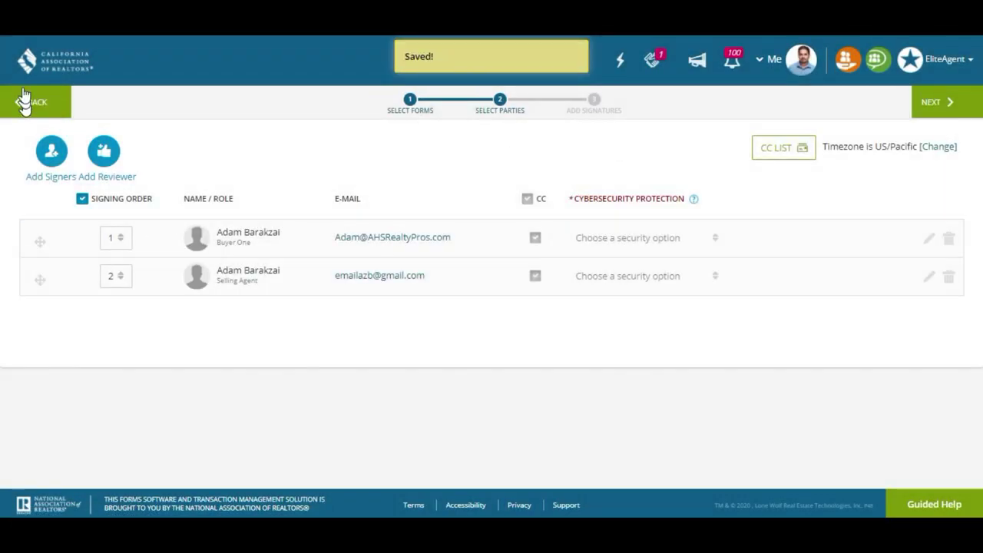
click(35, 104)
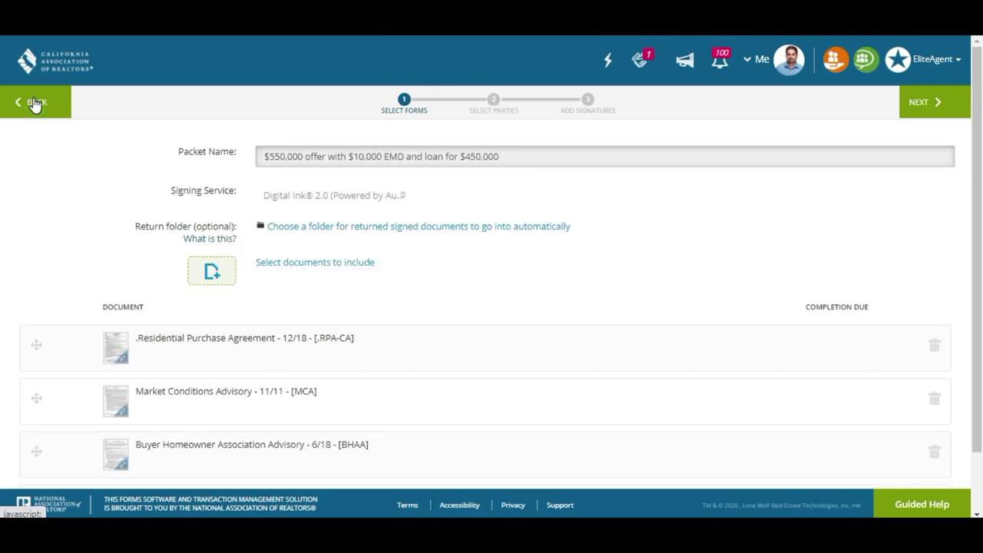
In the documents list, choose Add external document > Browse for Document
click(328, 273)
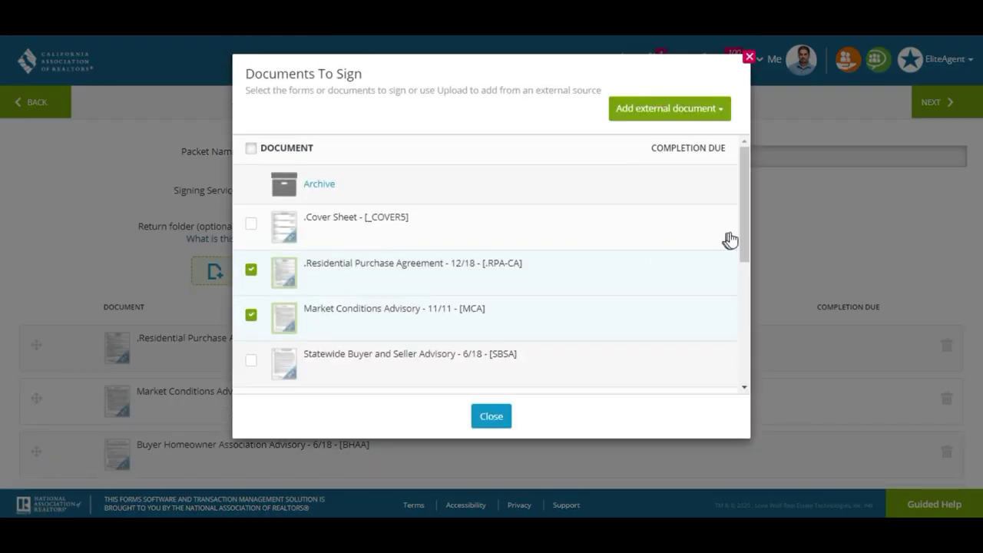
click(711, 106)
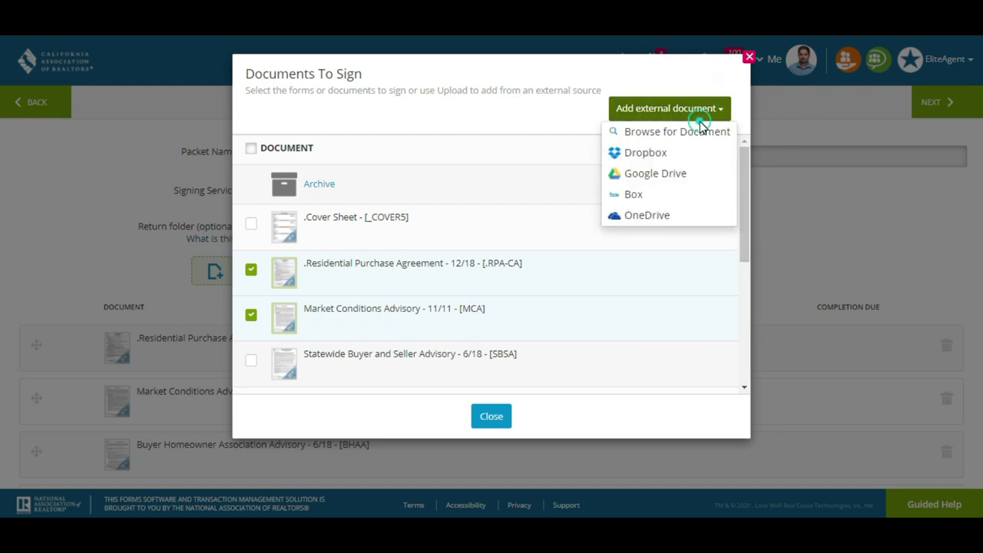
click(699, 117)
click(702, 117)
click(692, 138)
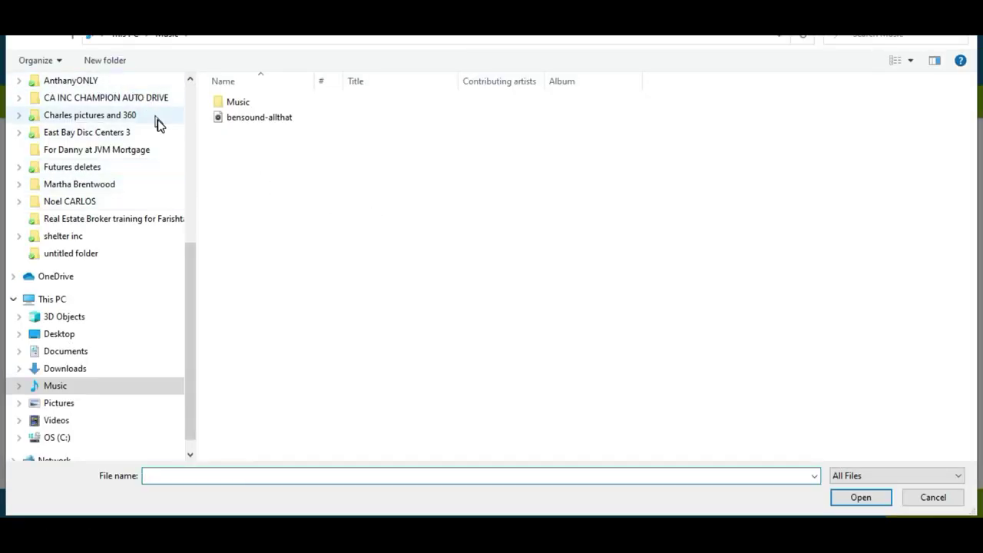
Open the AHS Office disclosures folder in OneDrive
click(115, 277)
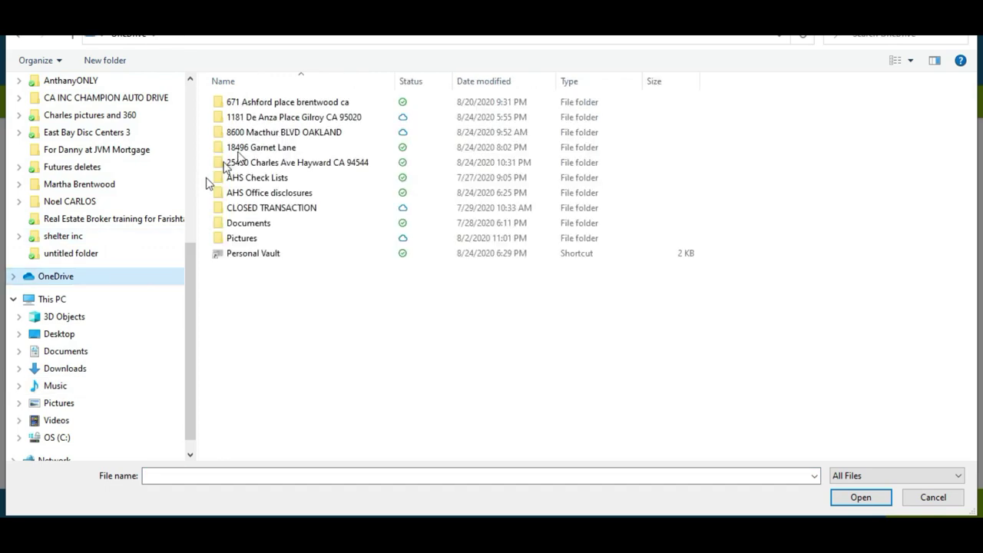
key(2)
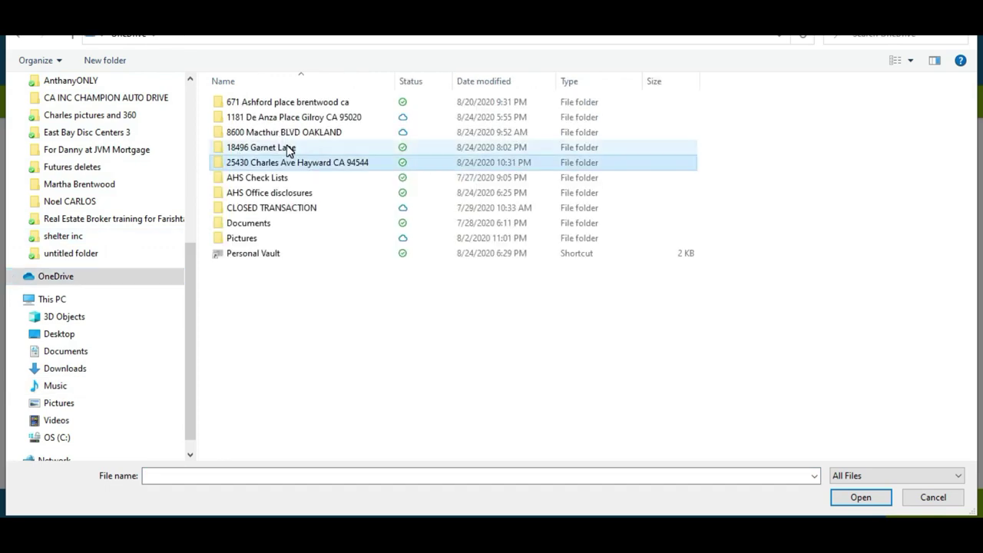
key(Down)
key(Down)
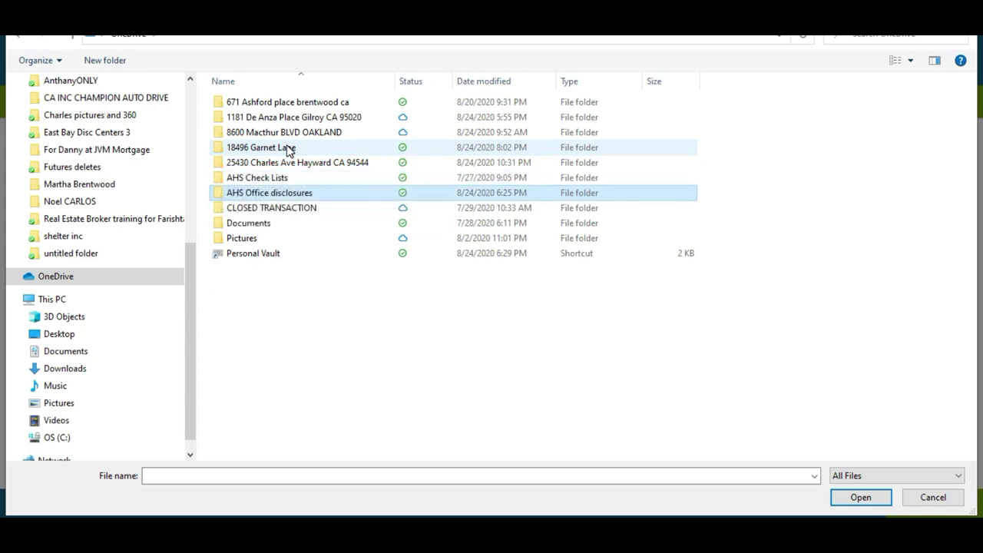
key(Return)
Pick AHS_Earthquake_Eq_Questionaire_Before_1960_20190930T175308.pdf for upload
key(Down)
key(Down)
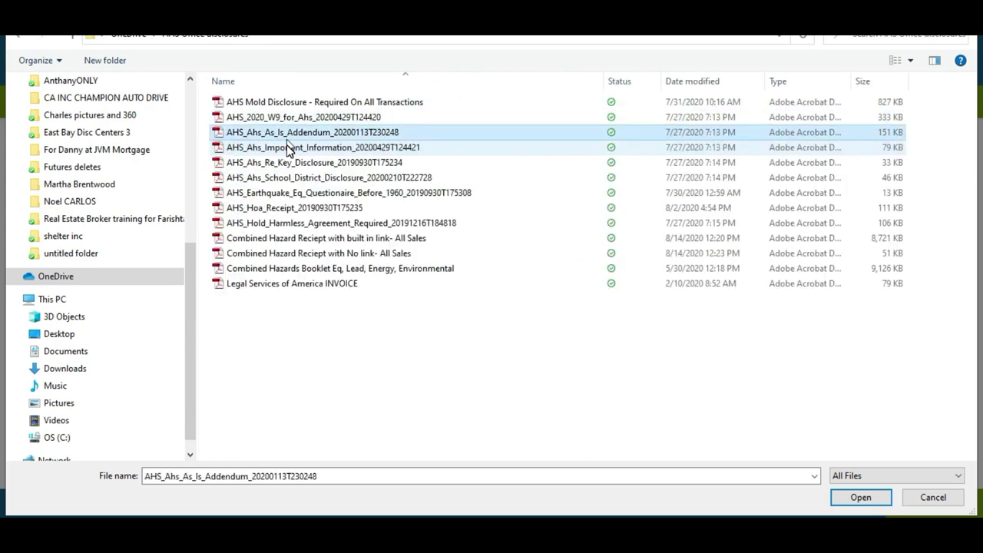
key(Down)
key(Down)
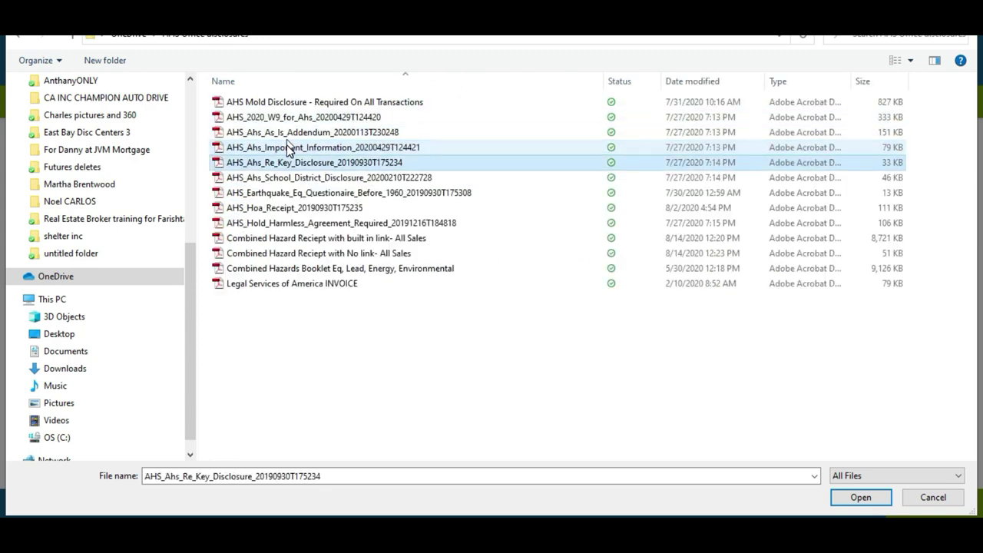
key(Down)
key(Down)
key(Down)
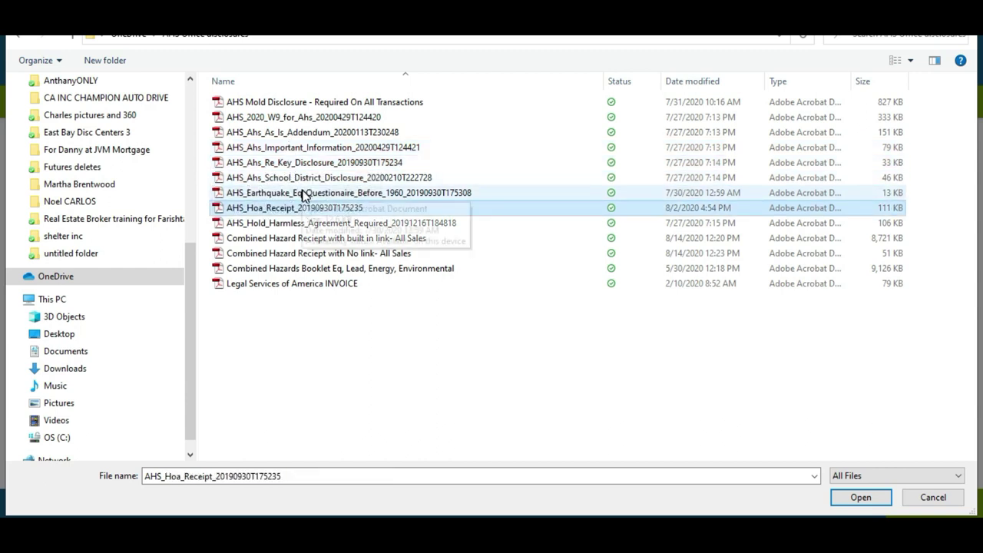
click(363, 197)
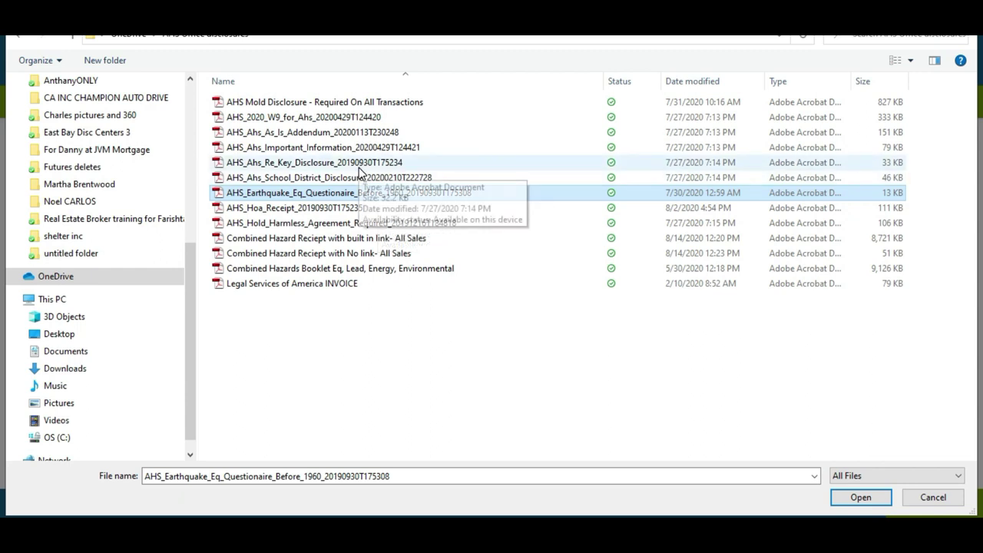
click(358, 168)
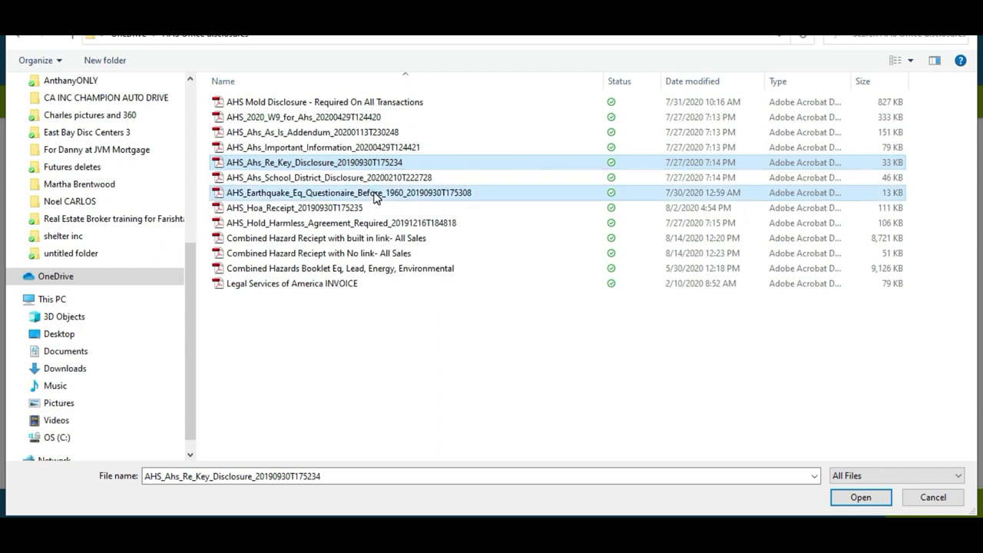
click(374, 193)
click(384, 162)
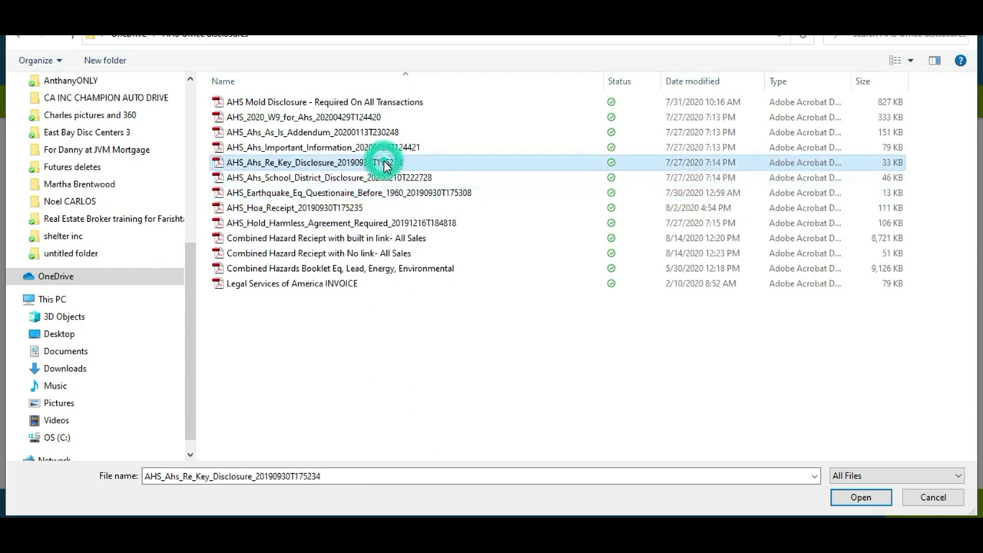
double_click(390, 194)
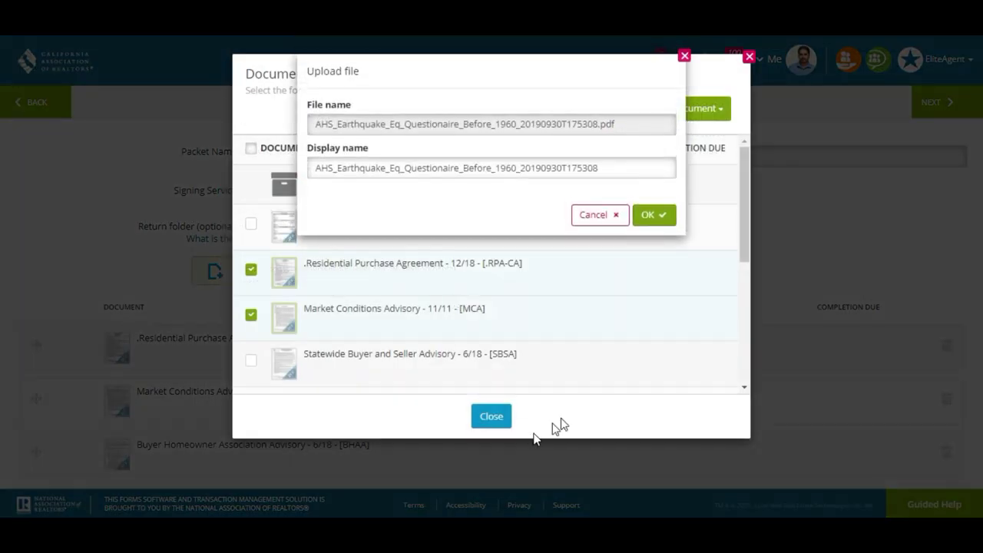
Upload the Earthquake questionnaire and the Re-Key Disclosure PDFs into the packet
click(645, 215)
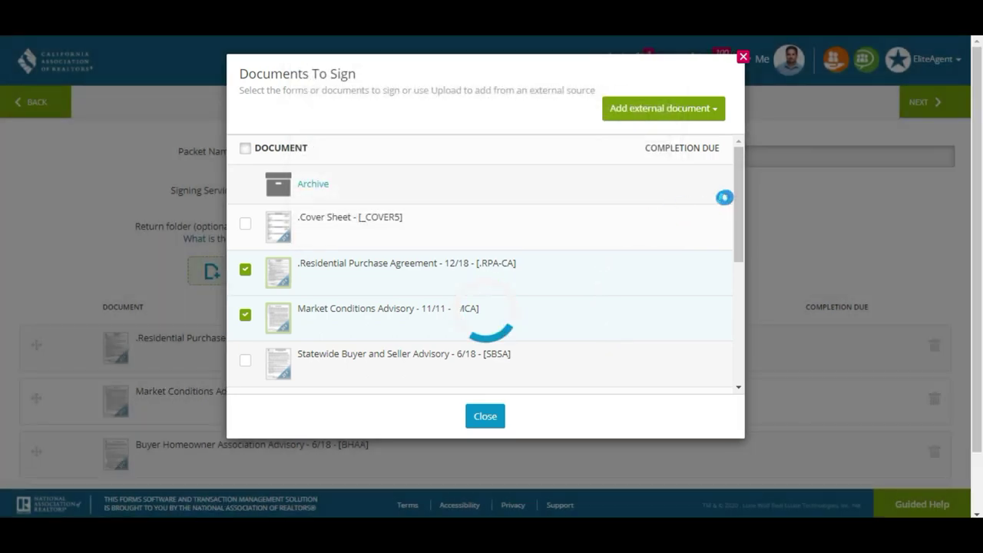
drag(733, 197, 737, 333)
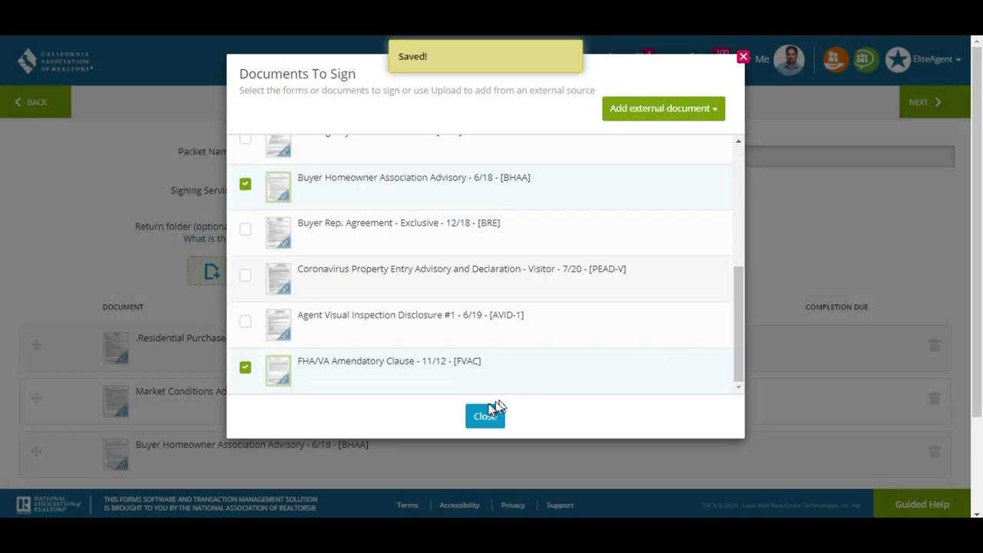
click(657, 115)
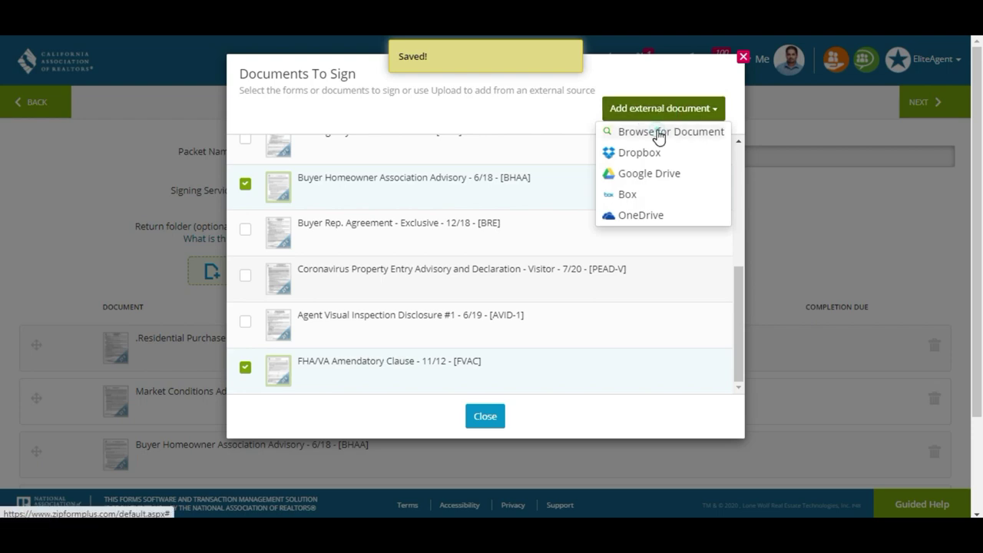
click(660, 130)
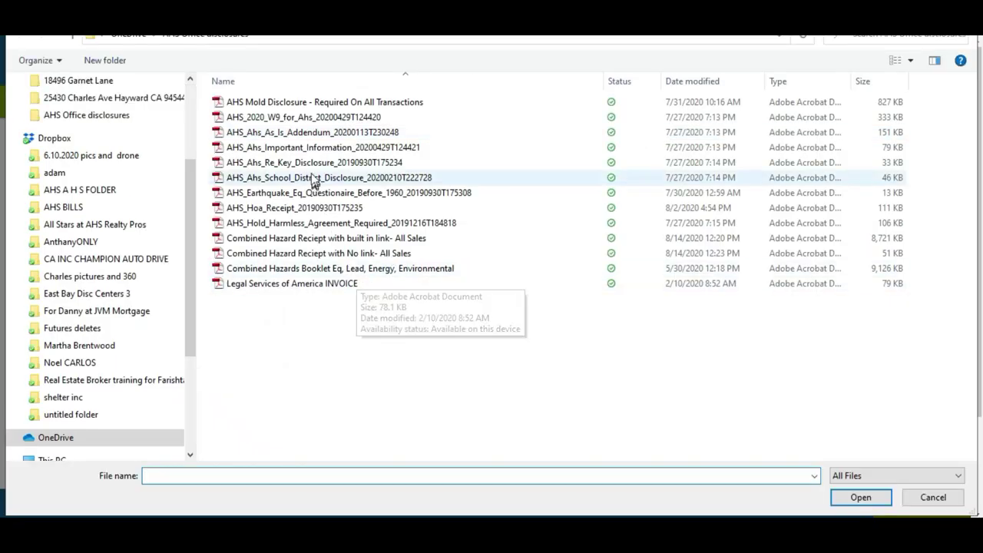
double_click(311, 164)
click(649, 210)
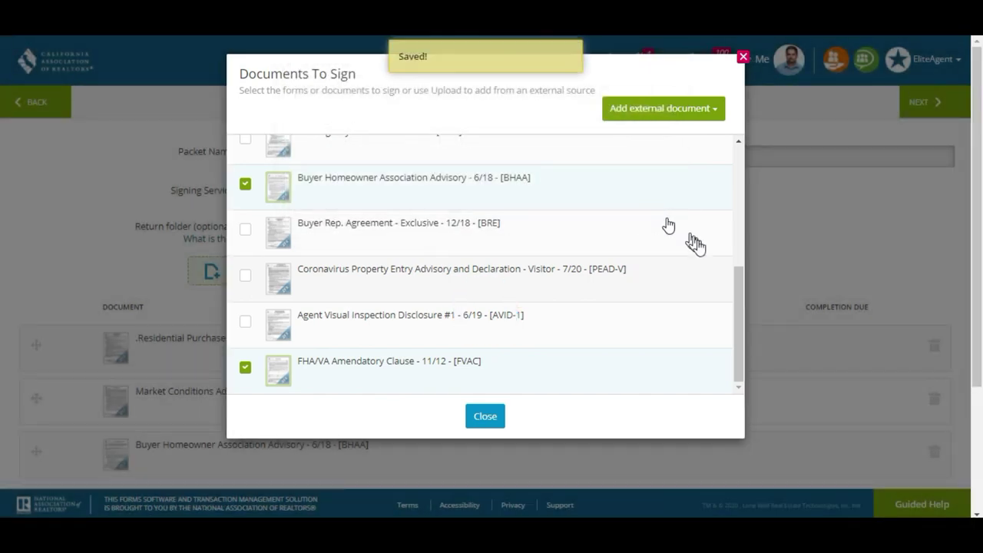
Close the Documents To Sign list and review the six-document packet
drag(738, 291, 724, 138)
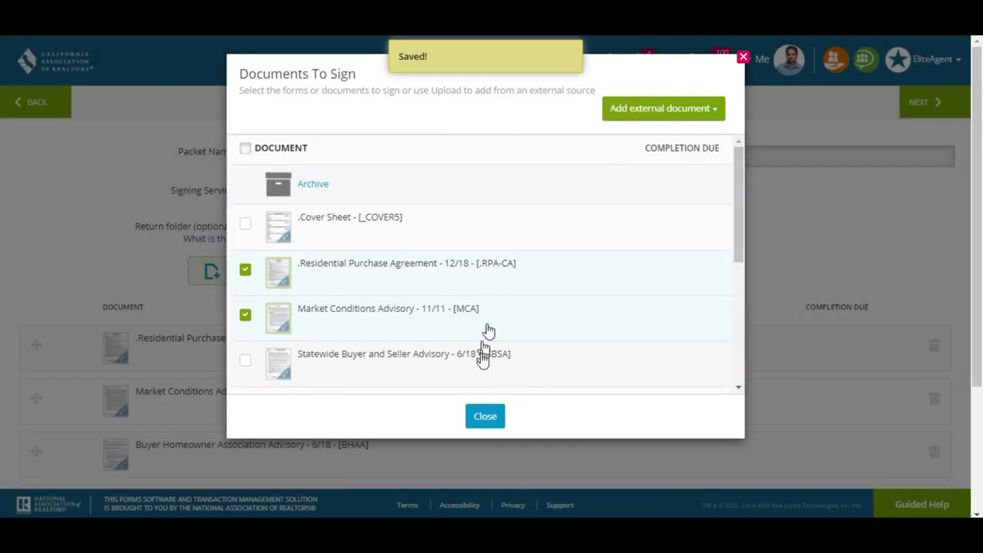
click(485, 416)
scroll(3, 219, down, 3)
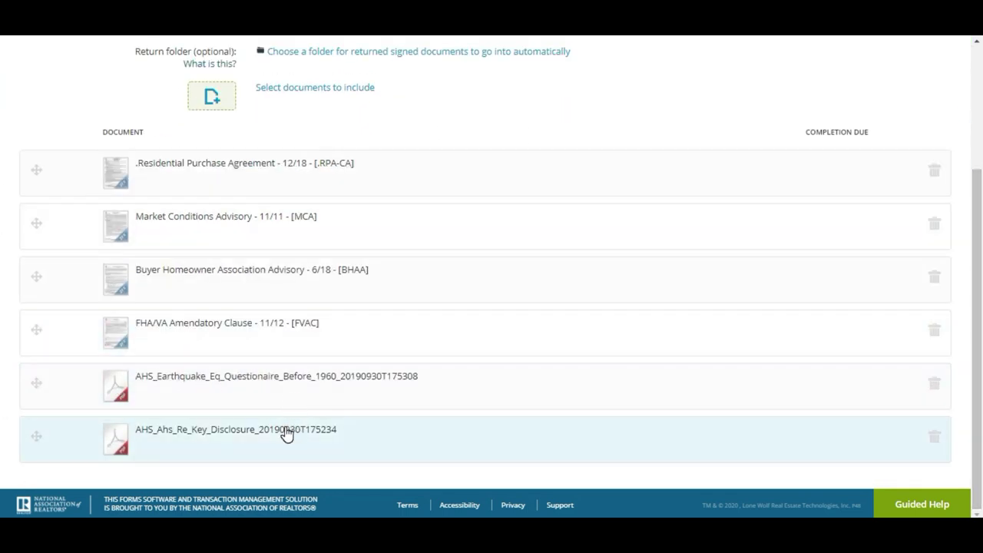
scroll(1, 252, up, 3)
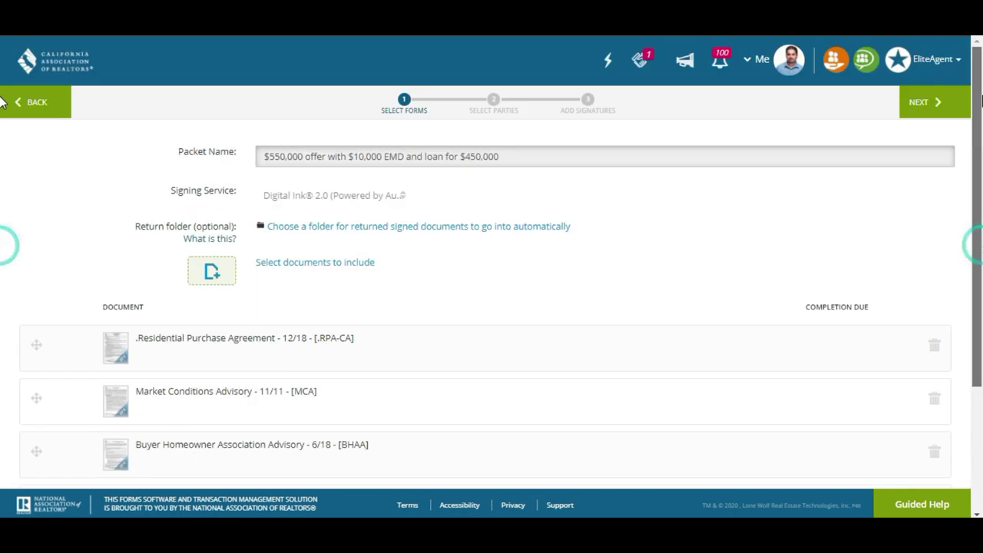
Keep Buyer One and Selling Agent as signers and advance to Add Signatures
click(931, 113)
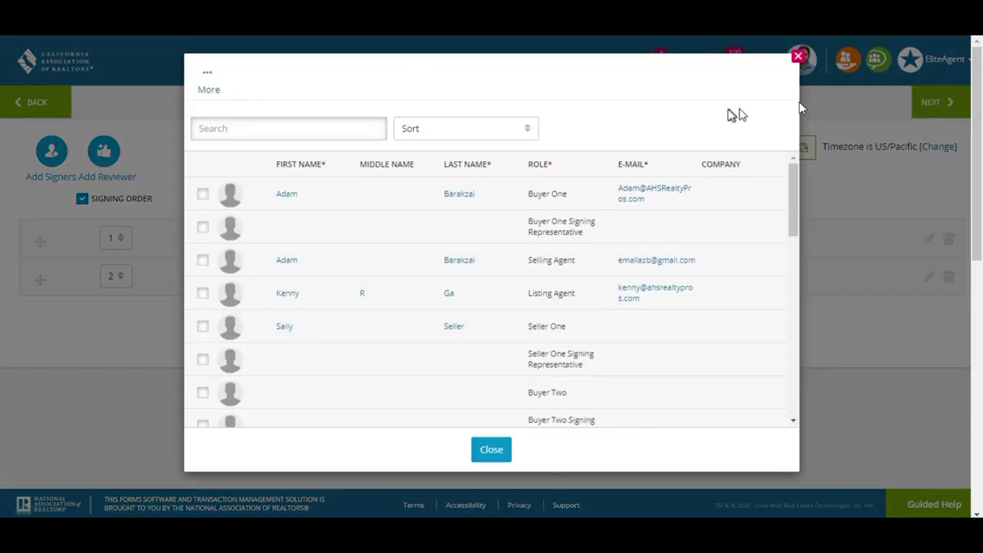
click(798, 58)
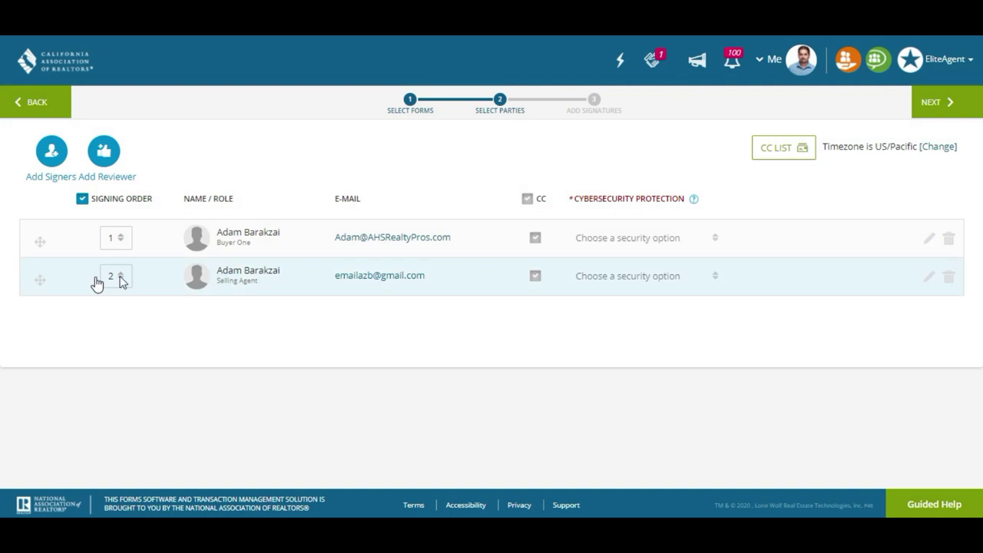
click(941, 104)
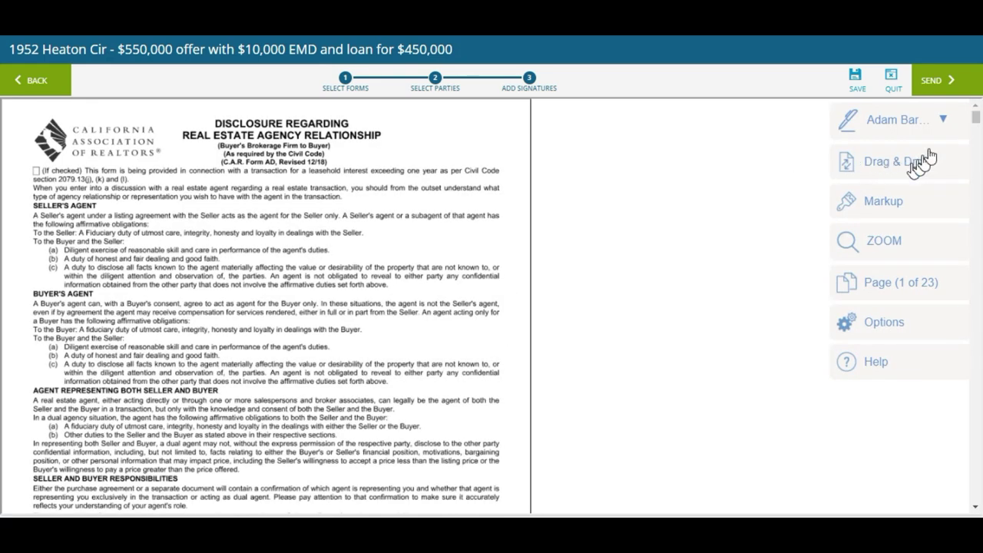
Scroll to the packet's end and back to the Residential Earthquake Hazards Report, page 22
drag(975, 117, 2, 513)
scroll(3, 507, up, 4)
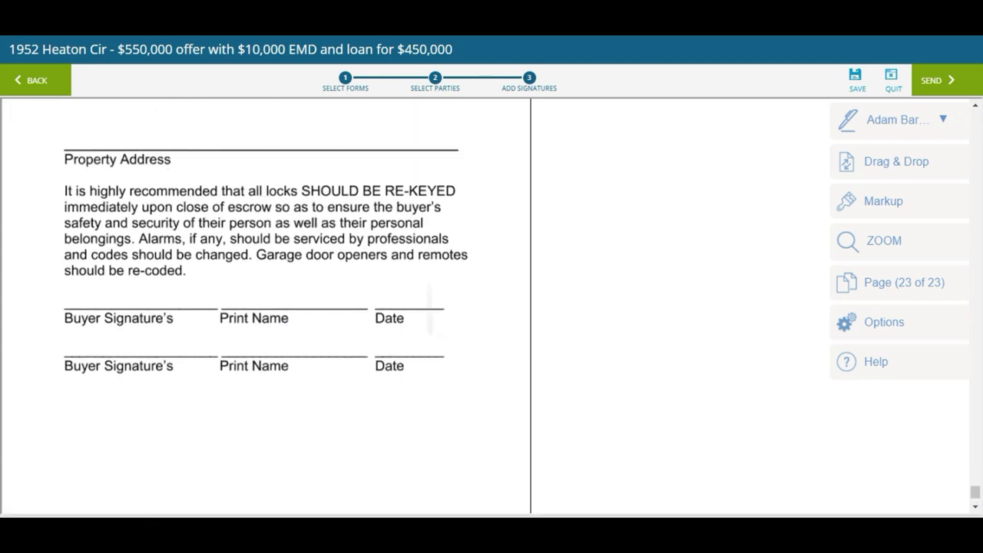
scroll(266, 307, up, 8)
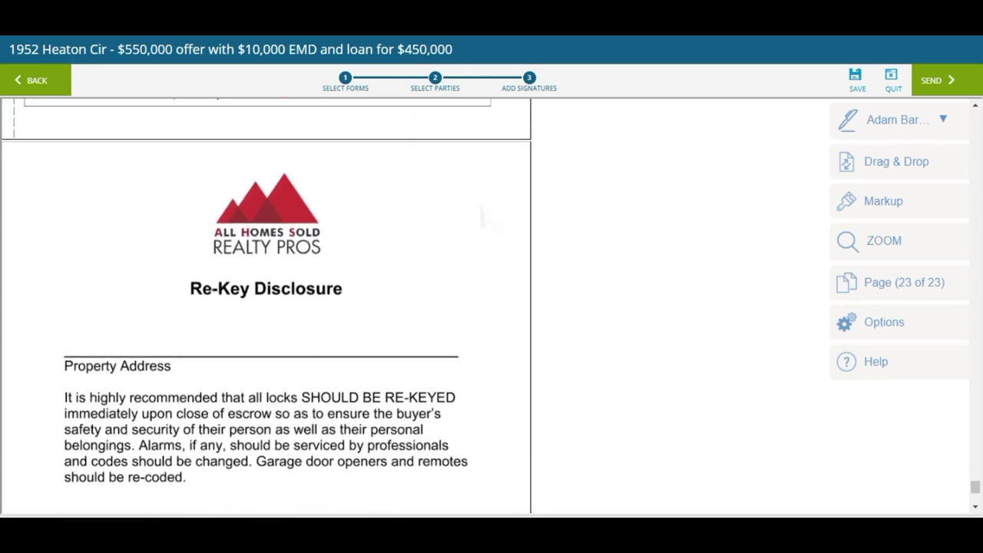
scroll(266, 307, up, 3)
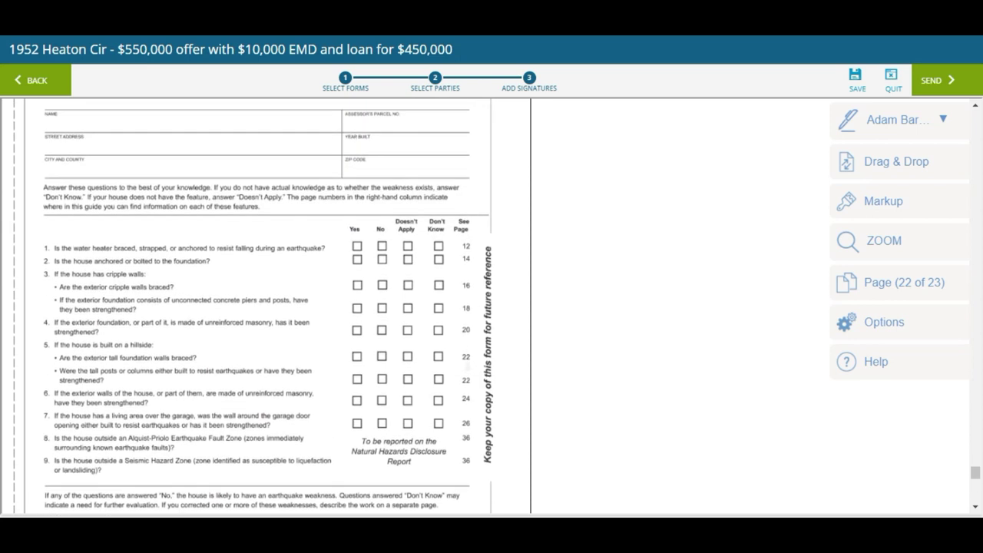
scroll(265, 307, down, 1)
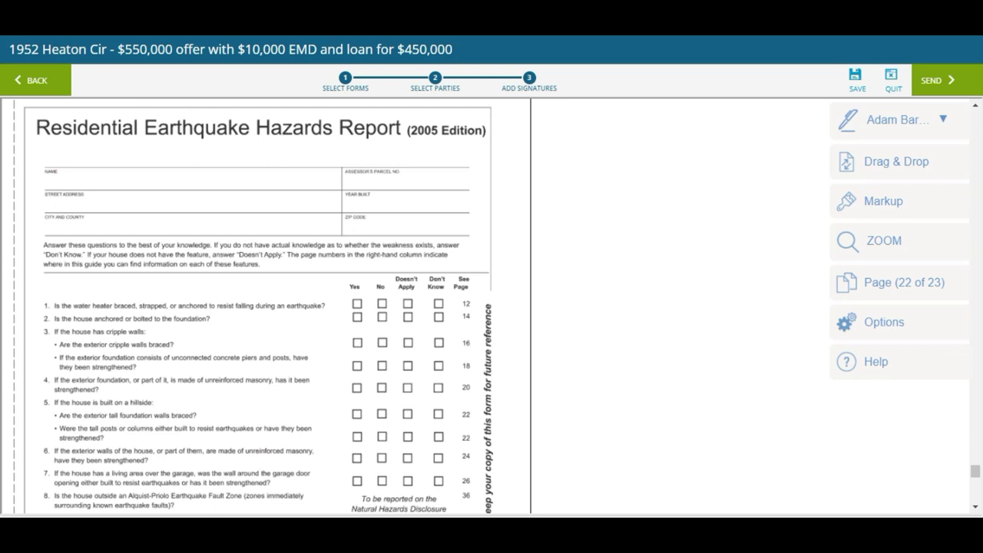
Place the buyer's Signer Name field on the Earthquake Hazards Report's Name line
click(920, 123)
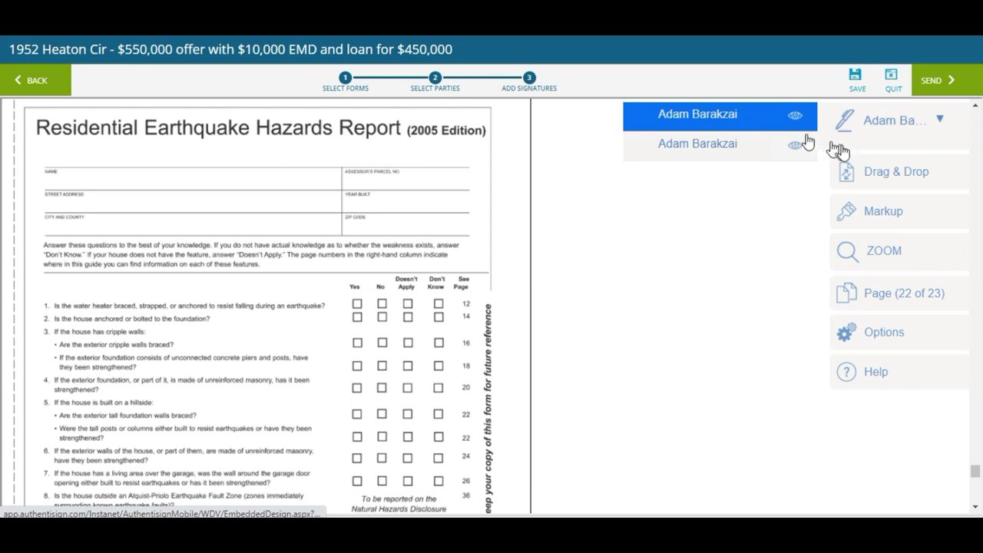
click(859, 175)
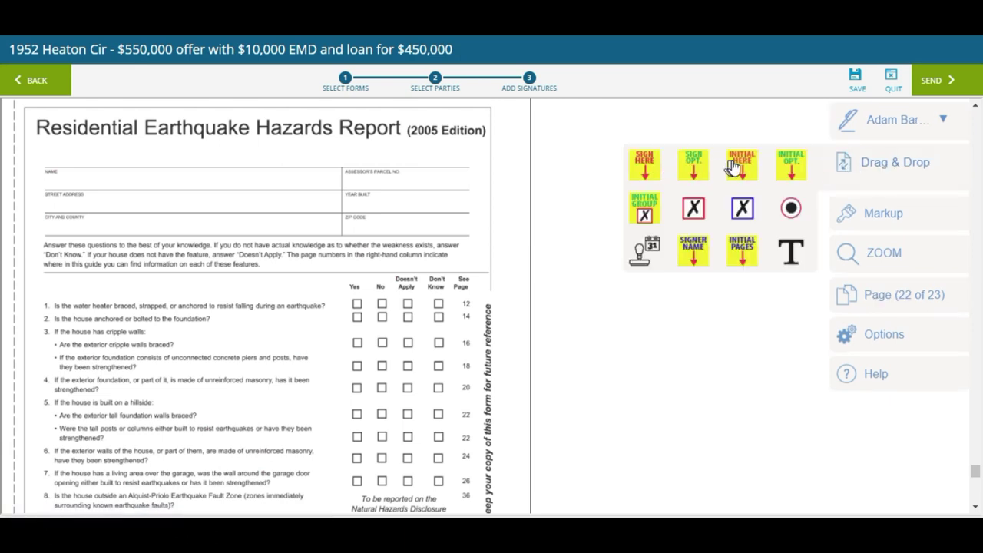
drag(697, 255, 67, 202)
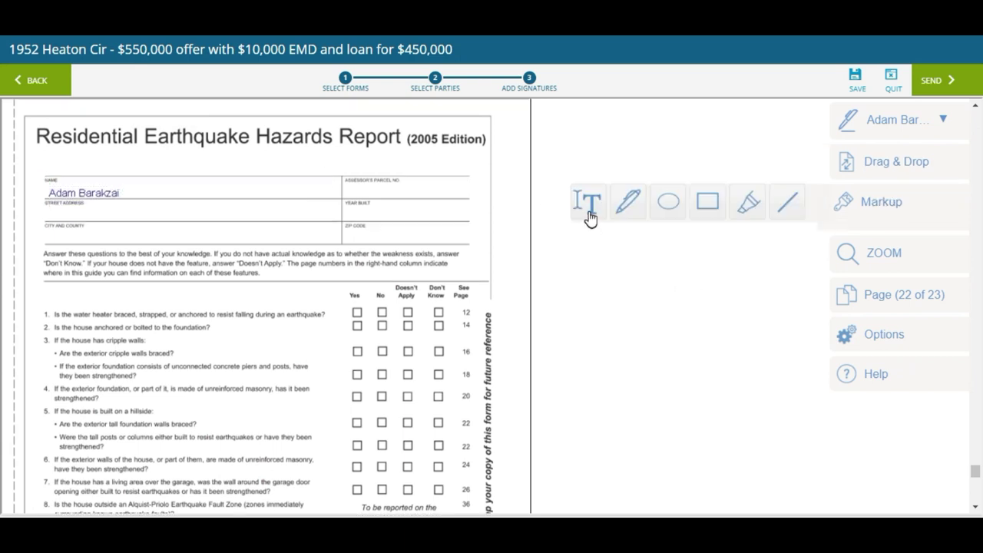
click(588, 215)
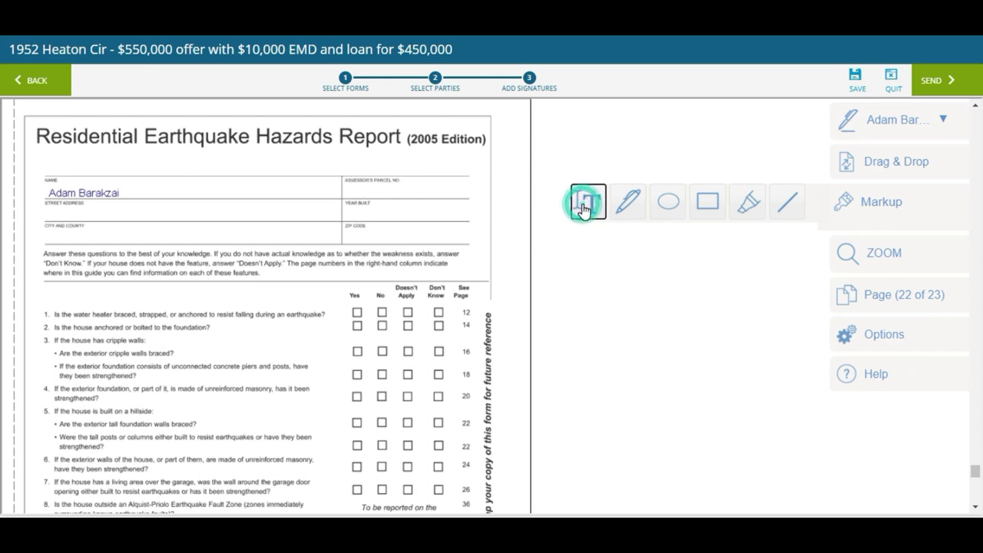
Add a text annotation reading 123456789 in the Assessor's Parcel No. box
click(348, 190)
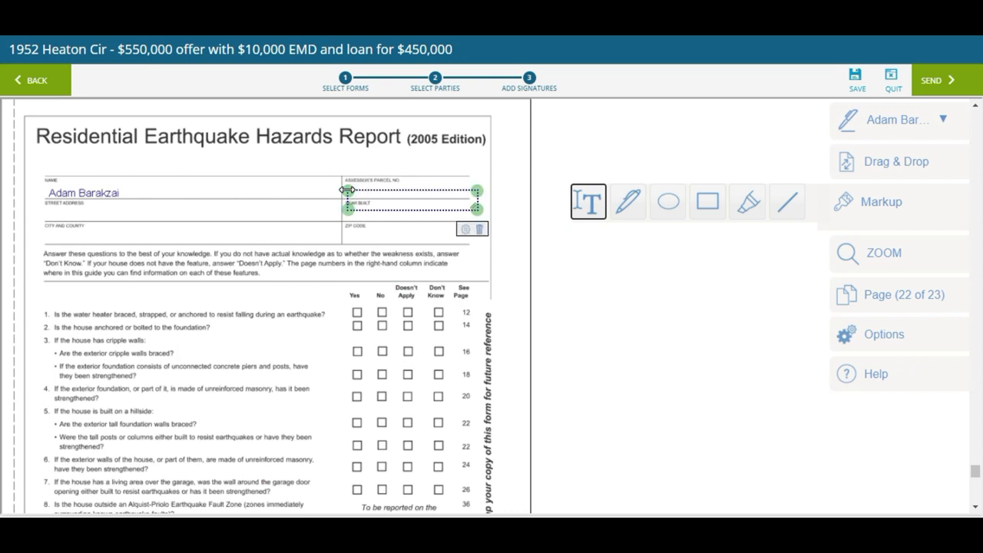
drag(376, 198, 369, 190)
click(369, 190)
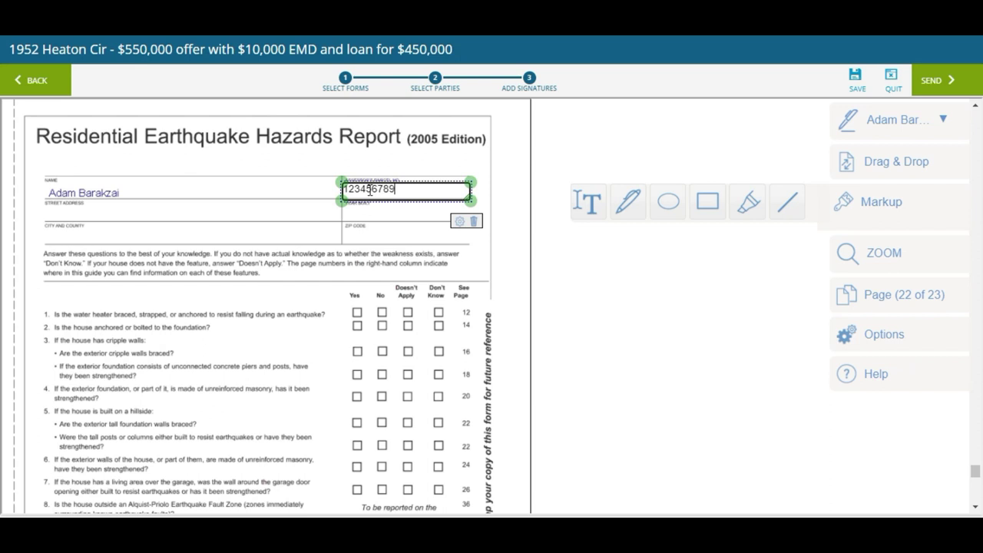
click(519, 338)
click(890, 173)
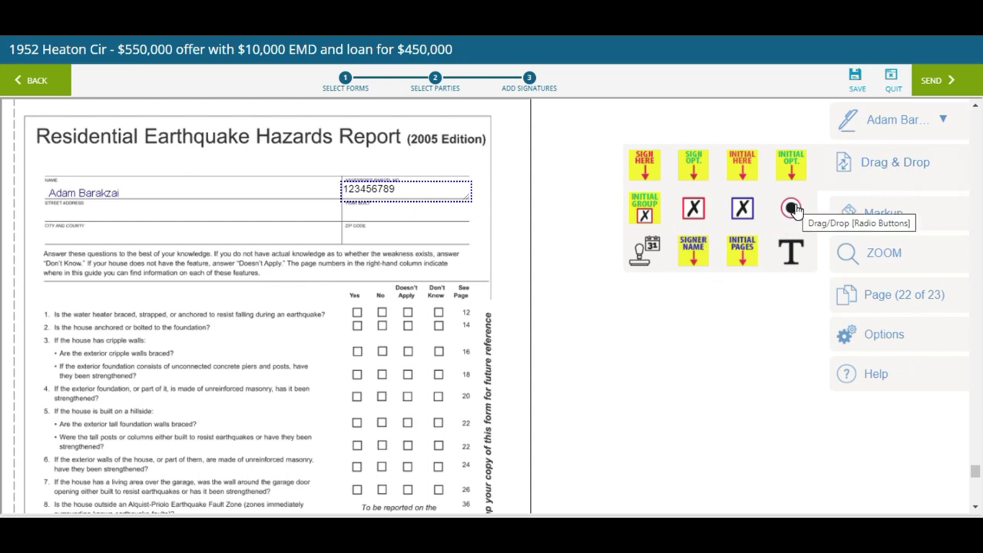
Add question 1 radio buttons for Yes, No, Doesn't Apply and Don't Know
drag(793, 208, 377, 324)
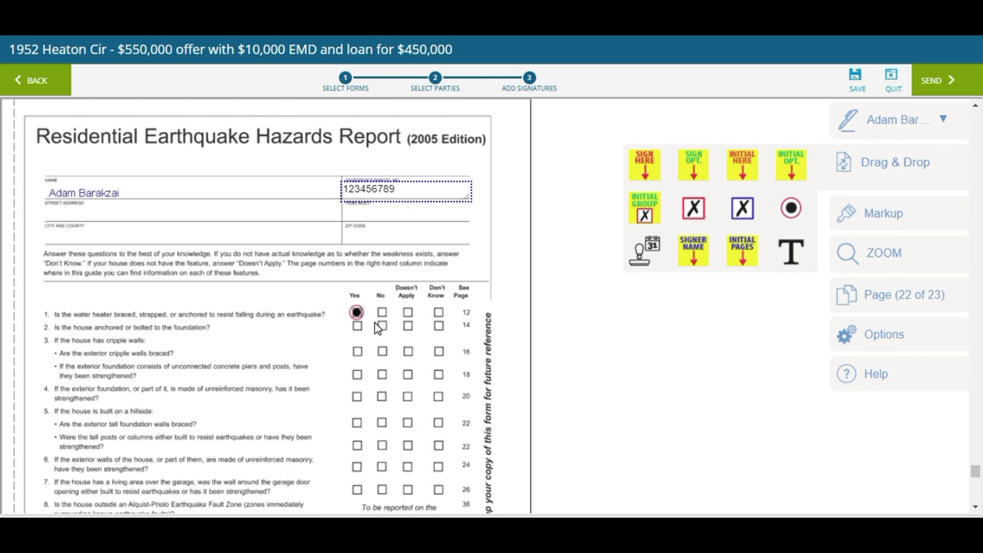
click(374, 315)
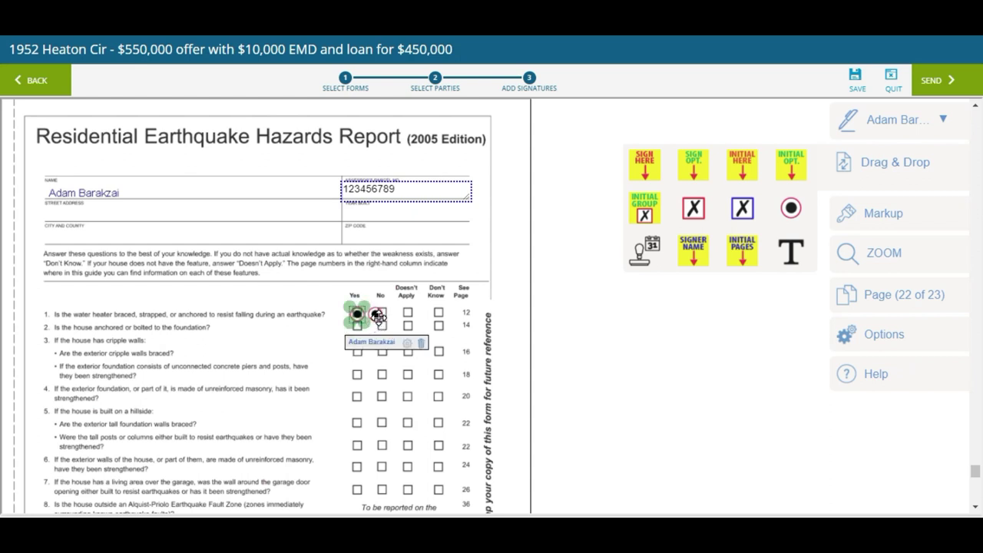
click(378, 314)
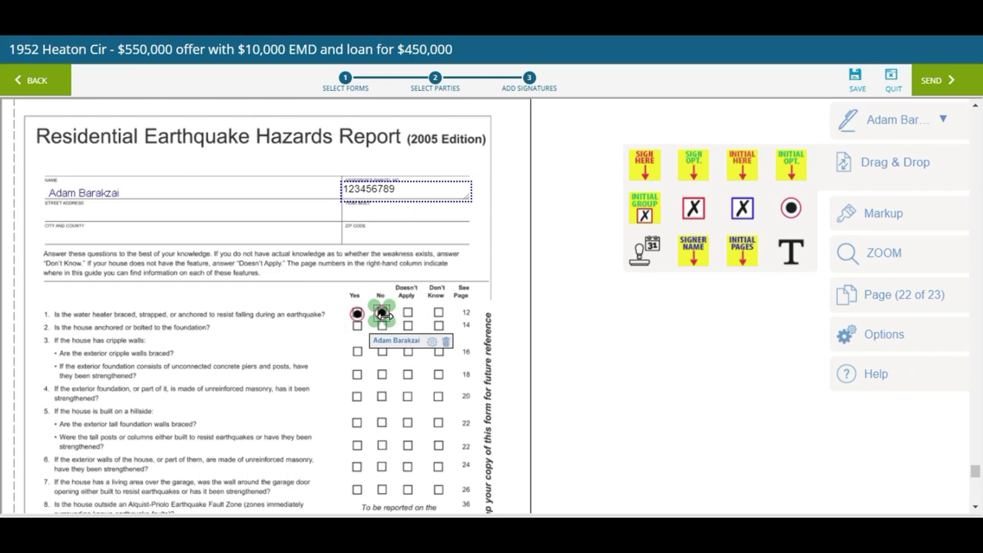
click(432, 343)
click(407, 334)
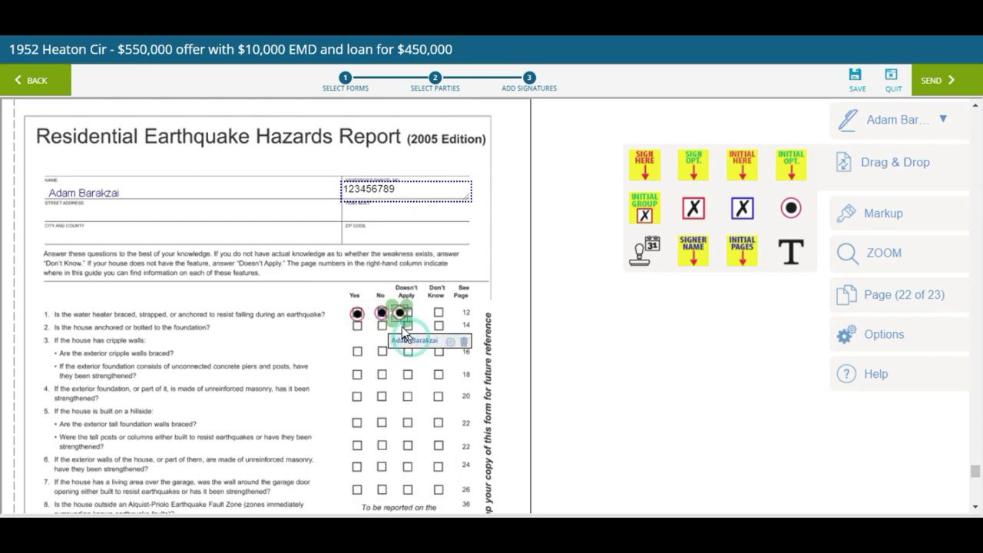
drag(400, 313, 409, 318)
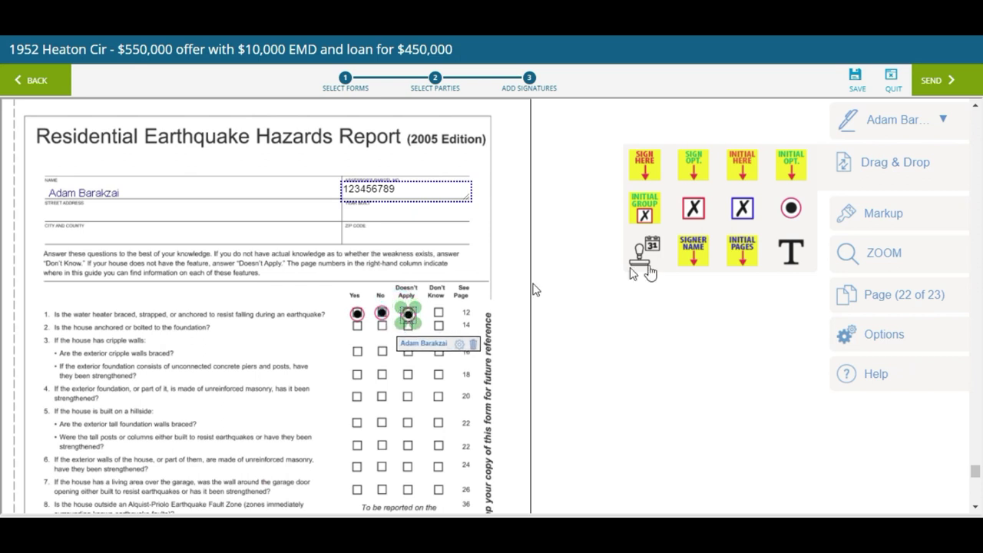
click(791, 219)
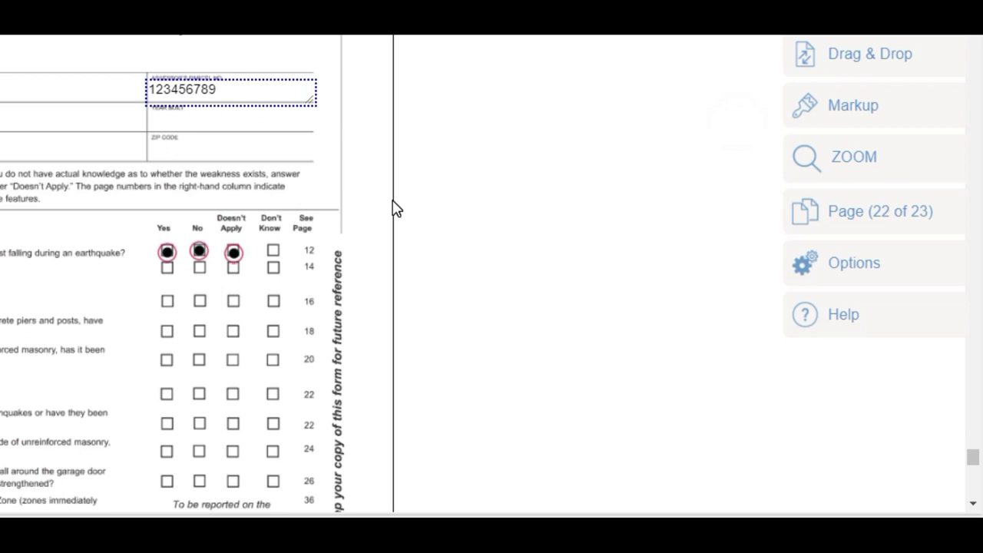
click(234, 253)
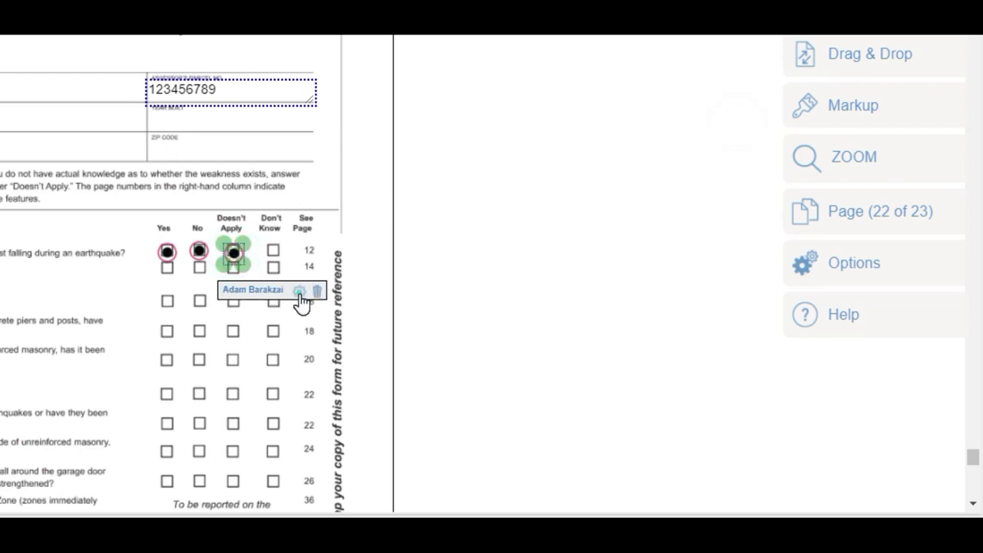
click(300, 292)
click(259, 284)
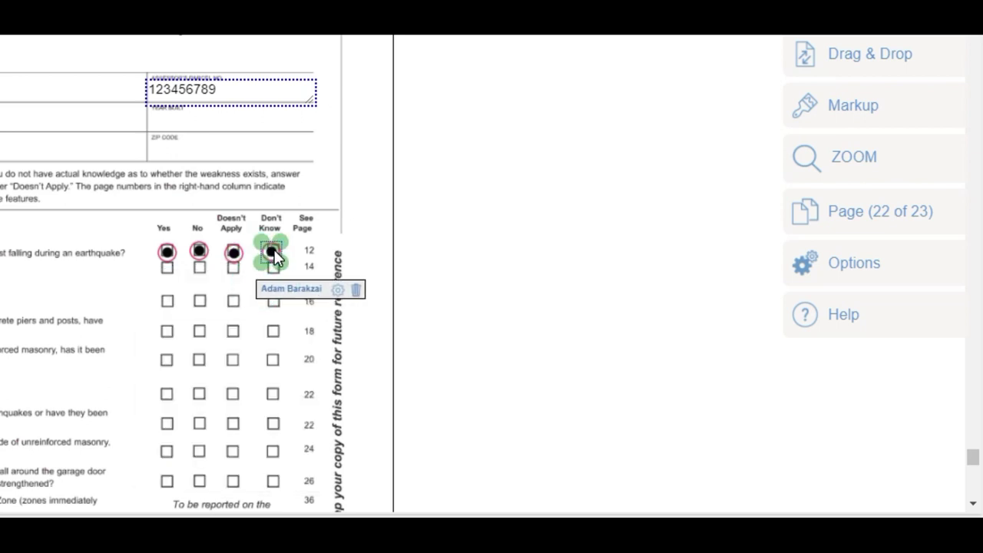
click(451, 245)
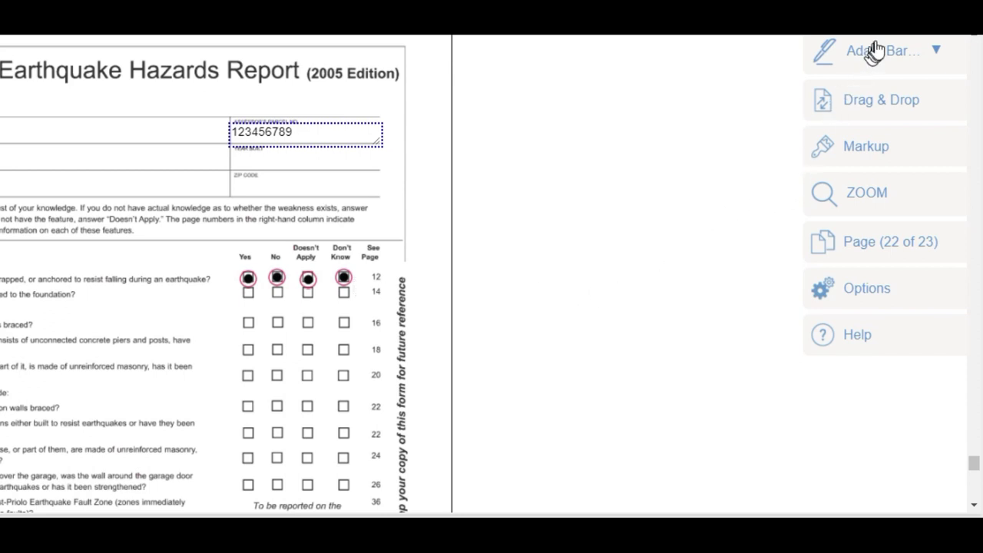
Add a cripple-walls Don't Know checkbox, an initial field near the ZIP code, and an auto-date field
click(862, 108)
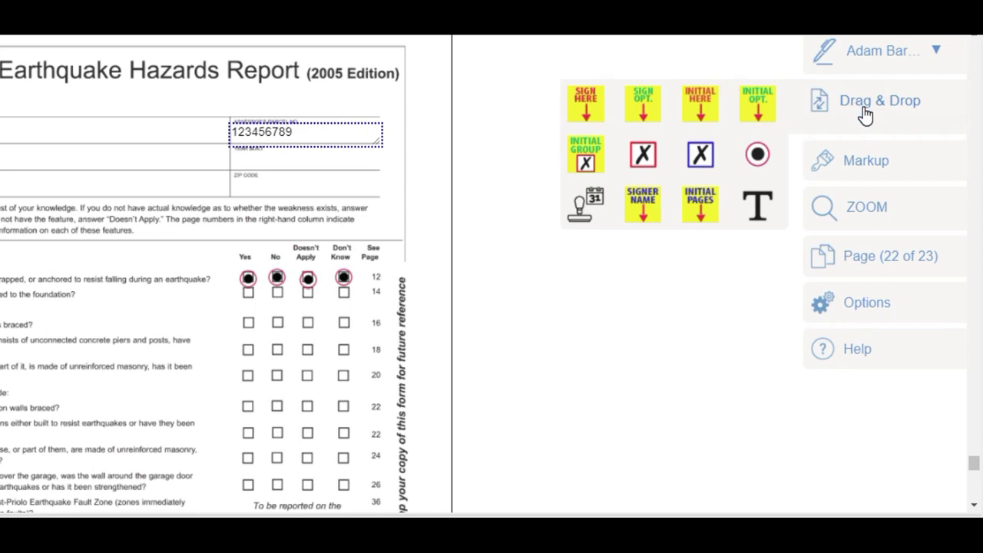
click(643, 157)
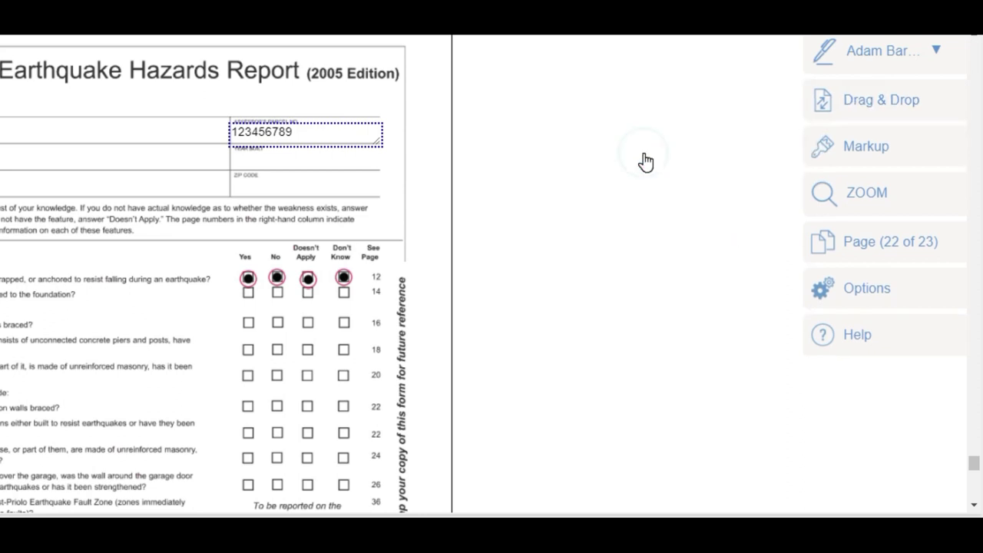
click(846, 96)
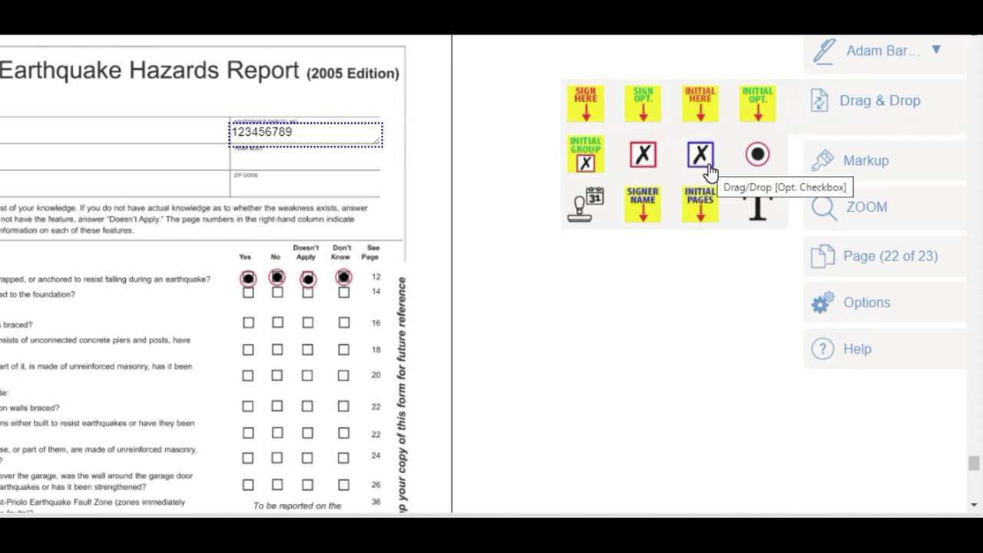
drag(643, 154, 362, 323)
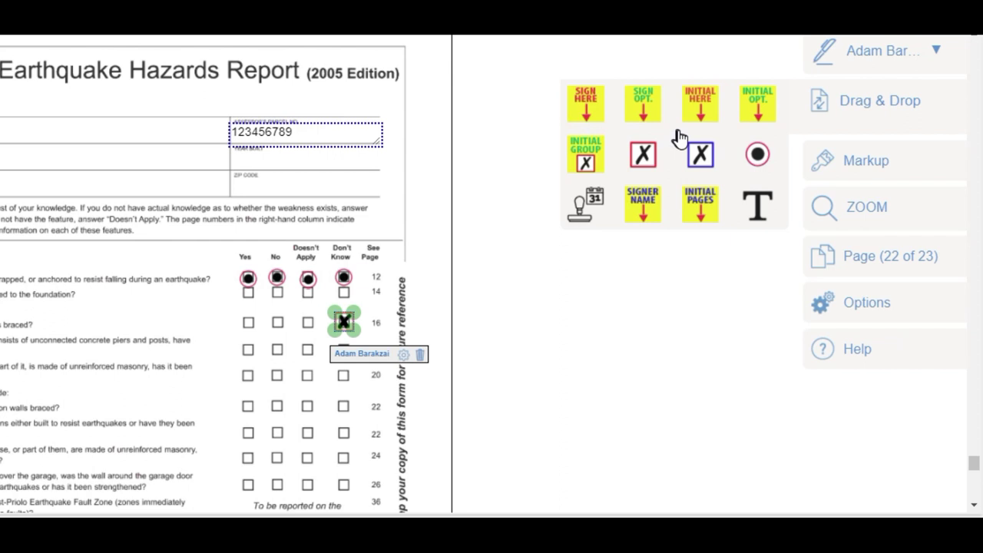
drag(700, 100, 294, 189)
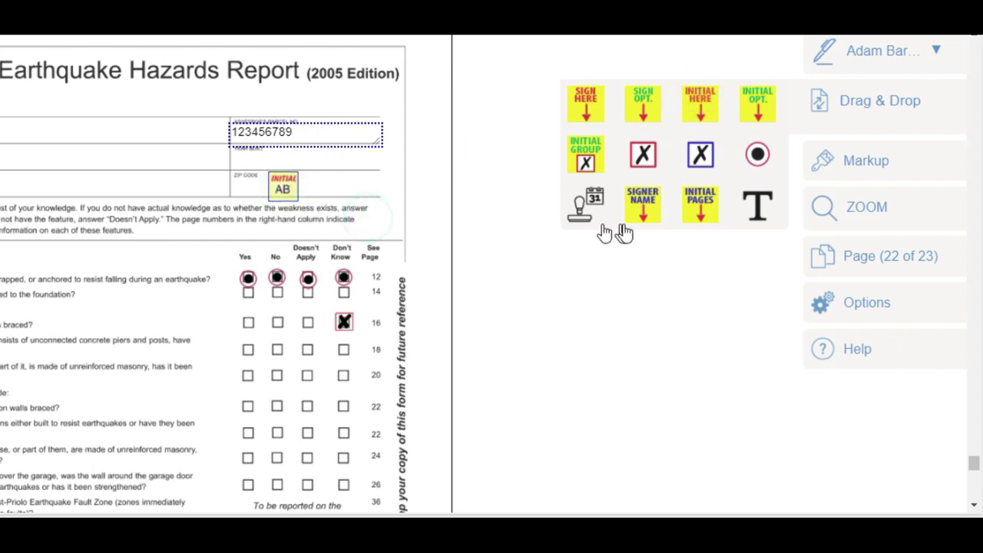
drag(598, 204, 171, 377)
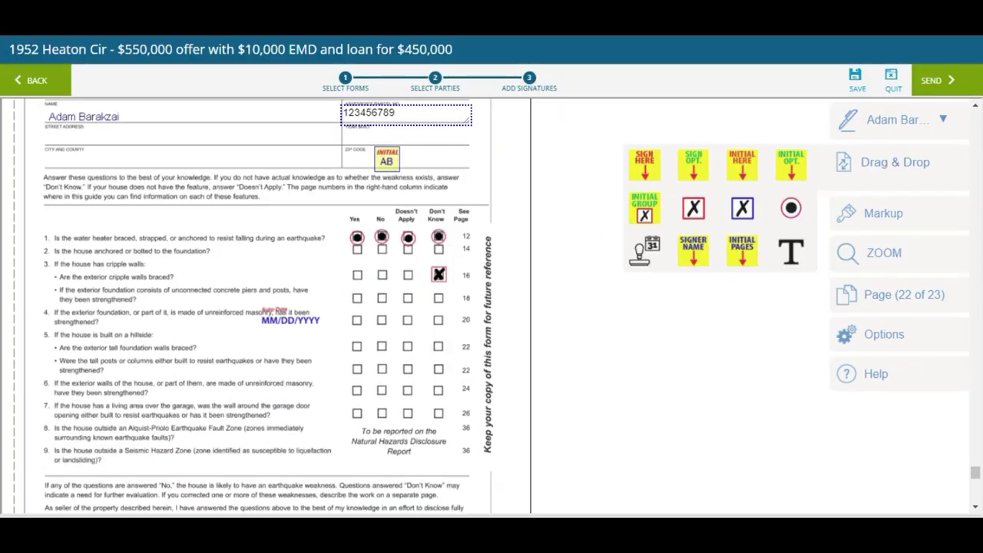
Drag the MM/DD/YYYY date field to the Buyer Date line and place a Sign Here field on the Buyer signature line
scroll(261, 307, down, 2)
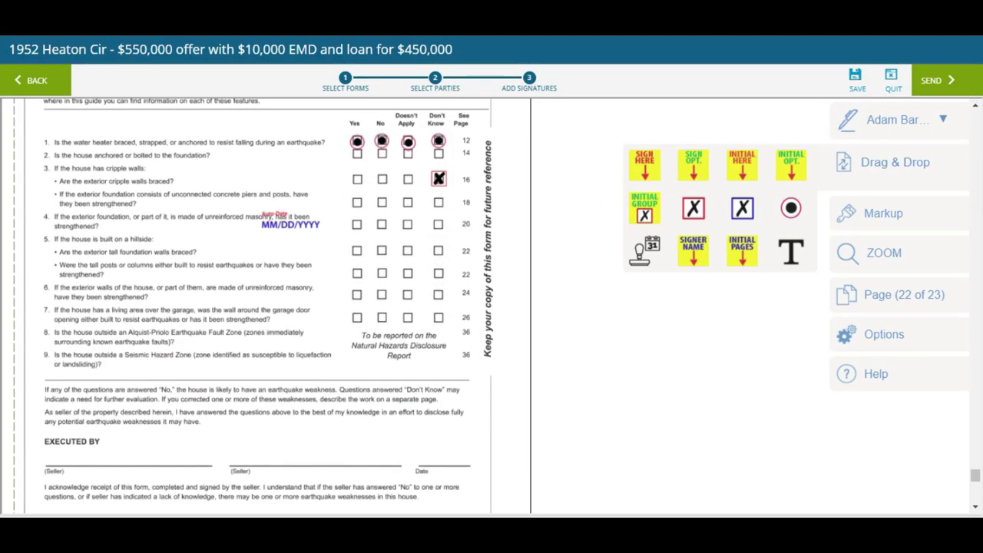
drag(283, 217, 441, 460)
scroll(441, 459, down, 4)
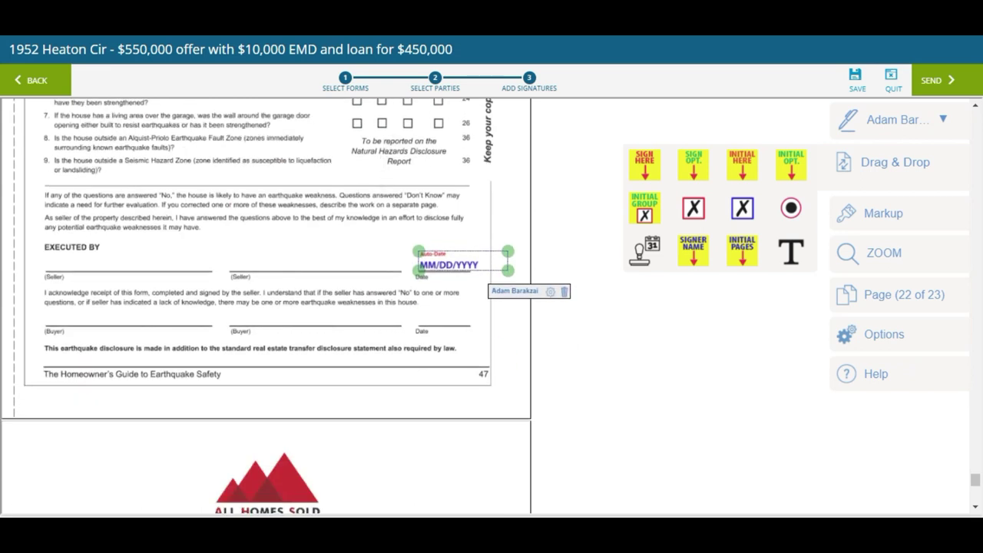
drag(445, 265, 443, 323)
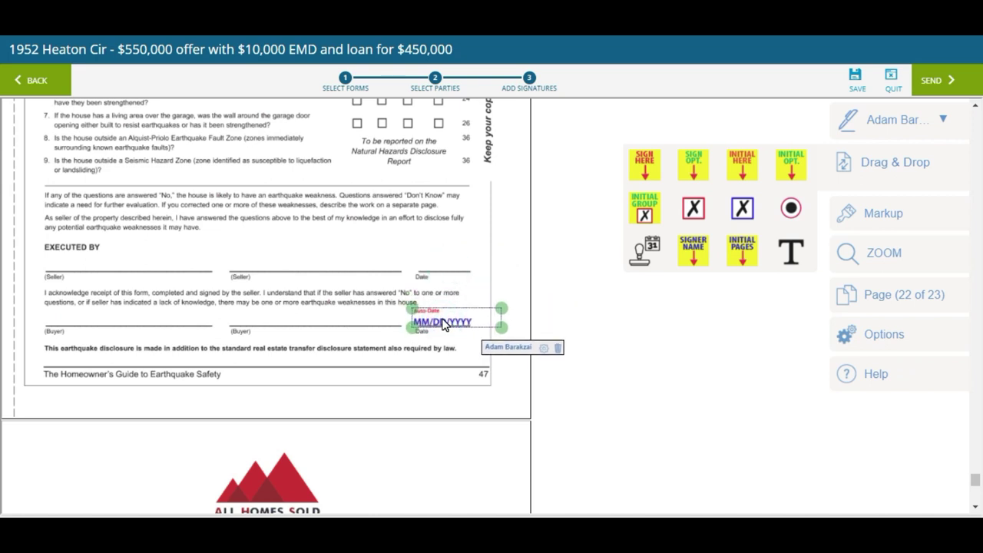
mouse_move(651, 169)
mouse_down()
mouse_move(111, 285)
mouse_move(71, 271)
mouse_up()
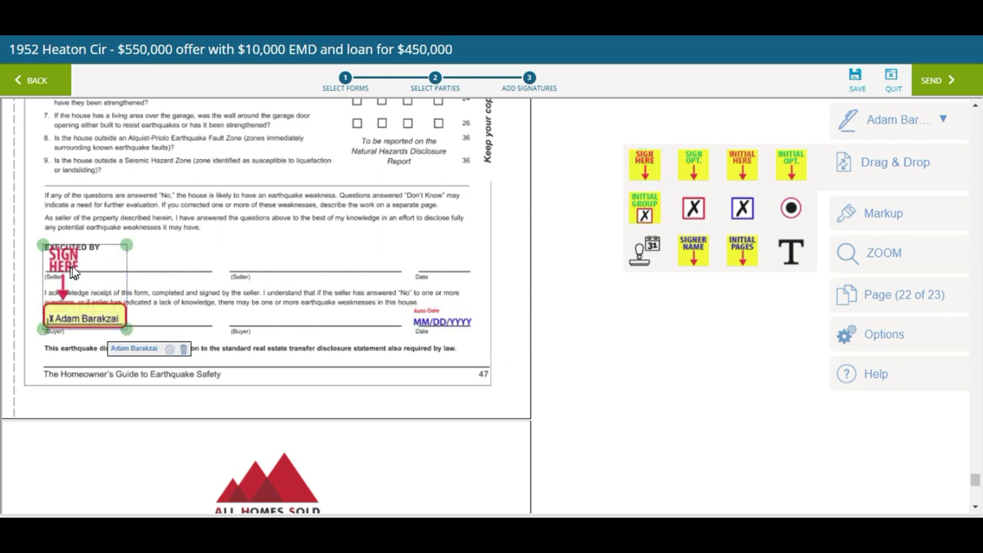
scroll(537, 432, down, 5)
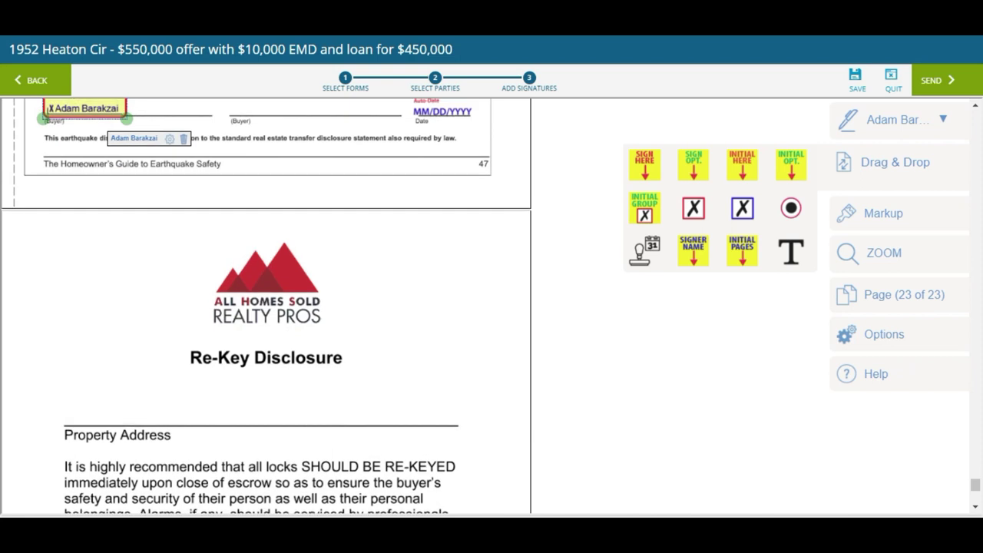
mouse_move(883, 213)
click(595, 203)
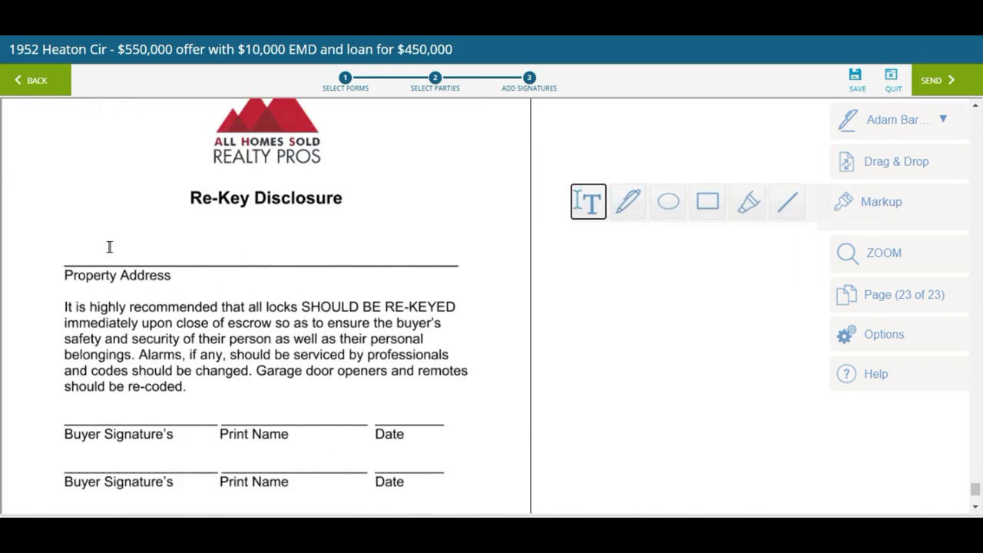
click(77, 256)
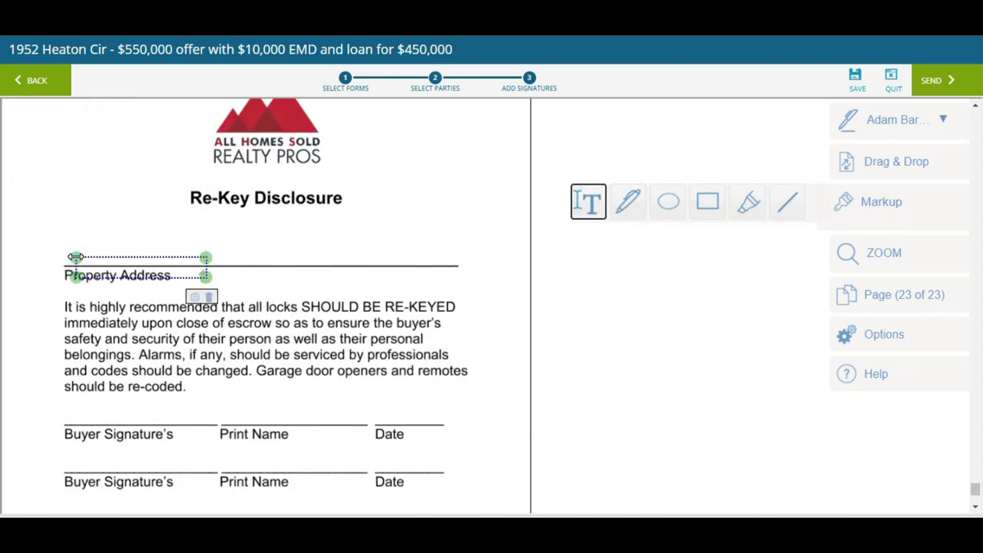
click(92, 264)
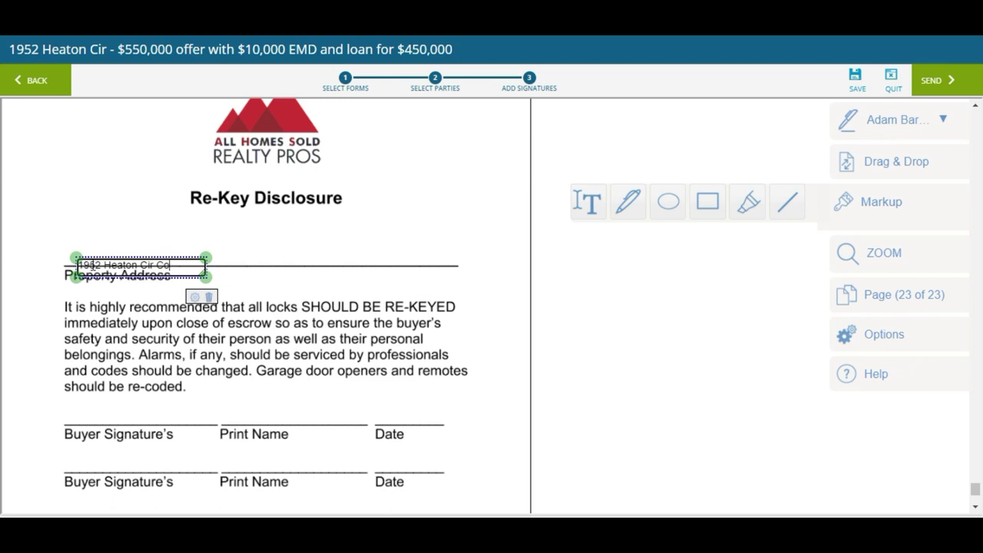
key(Return)
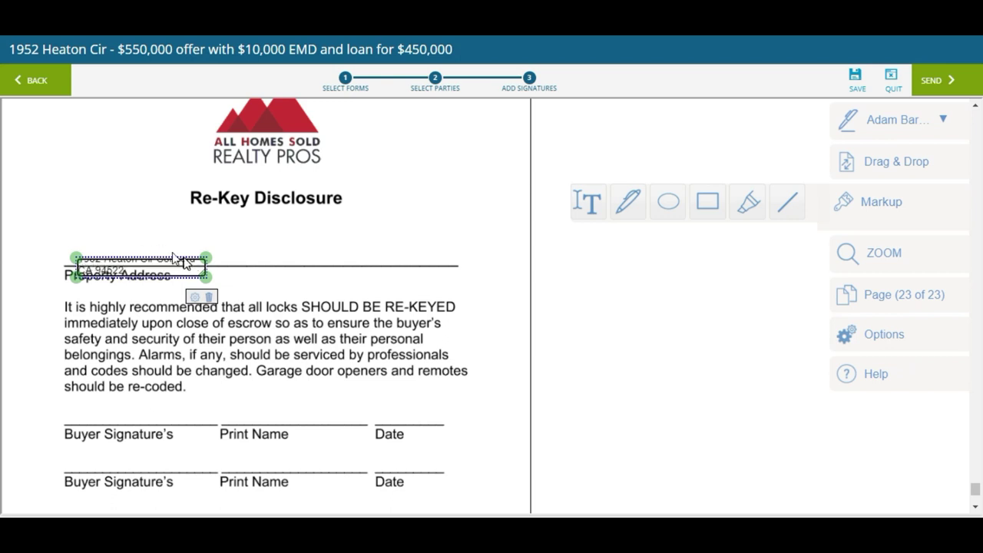
drag(206, 267, 351, 266)
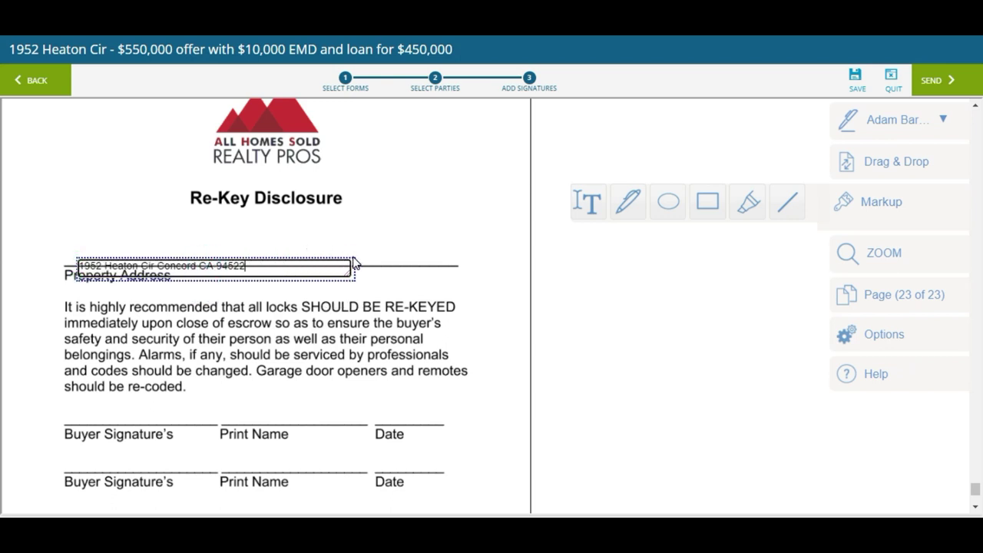
drag(354, 258, 377, 245)
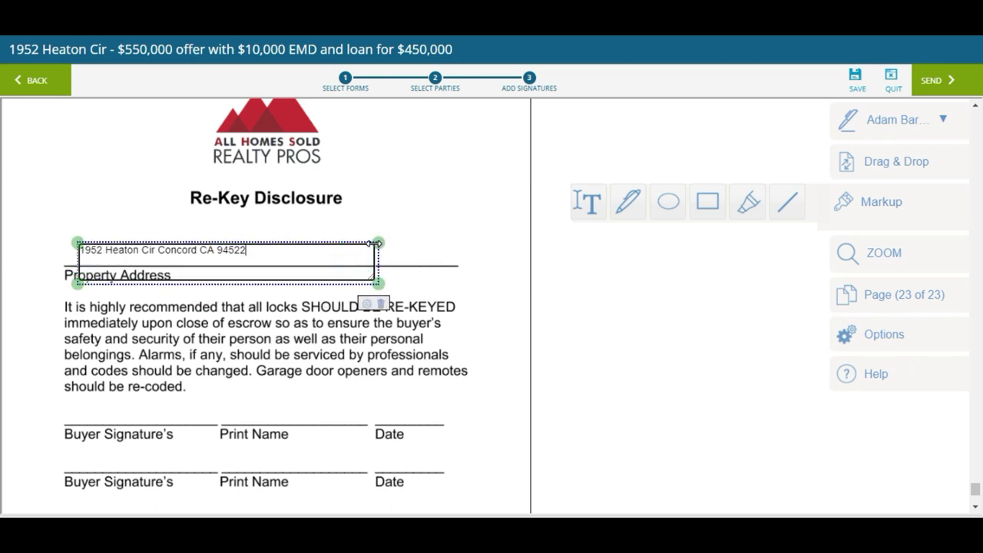
click(411, 247)
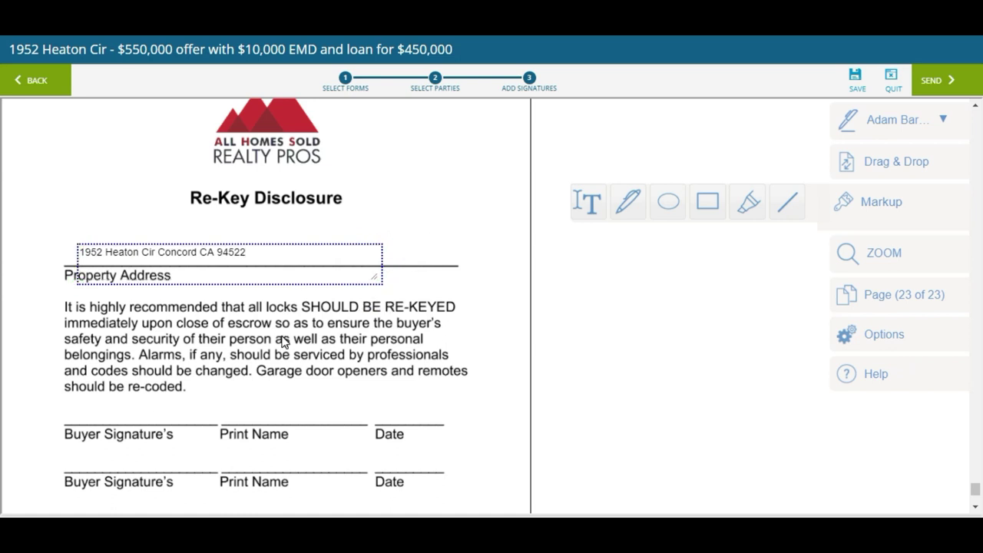
click(888, 161)
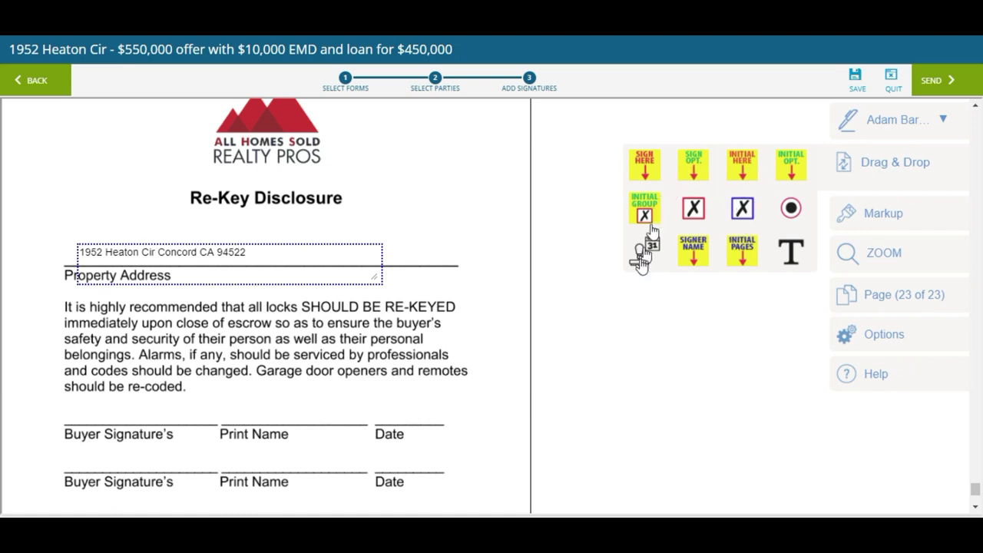
Place the buyer's printed name, a Sign Here field and an auto-date field on the first buyer row
drag(693, 257, 233, 450)
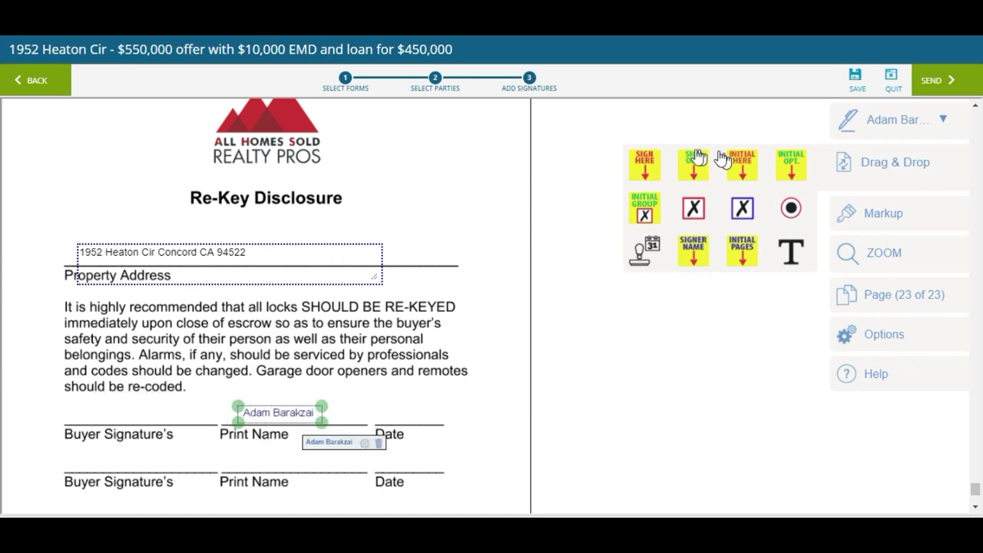
mouse_move(647, 164)
mouse_down()
mouse_move(88, 393)
mouse_move(92, 372)
mouse_up()
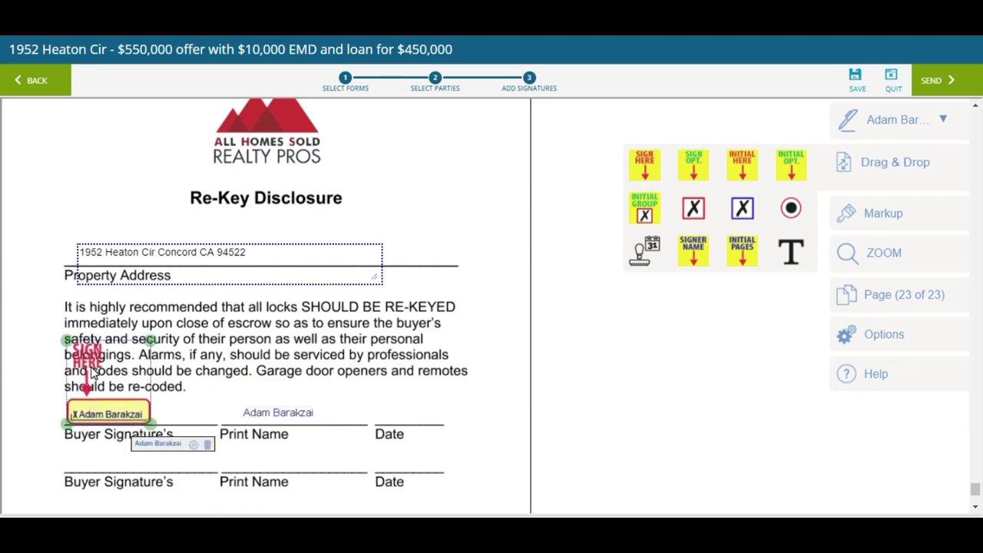
drag(636, 256, 390, 419)
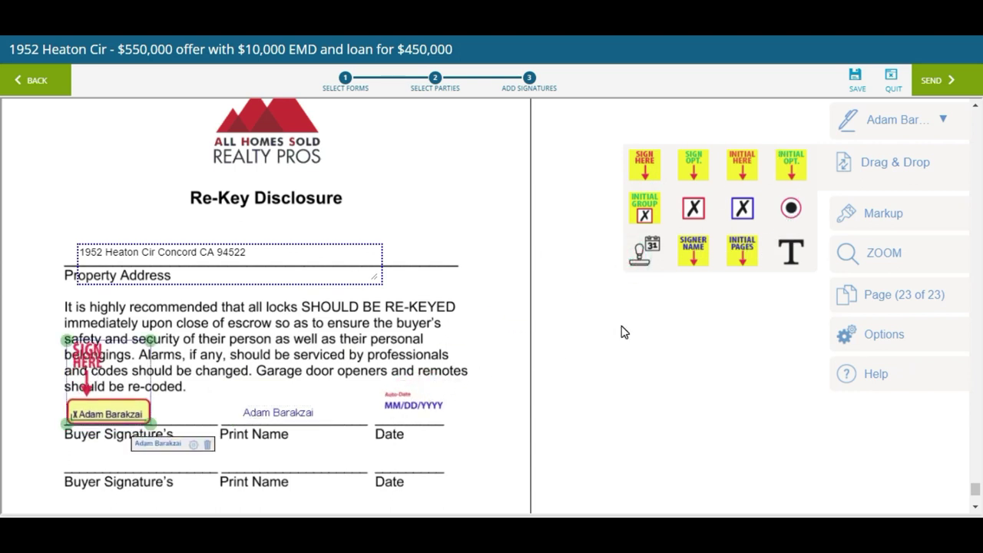
Drop a trial Initial Group near the page title, then delete it
click(644, 209)
drag(643, 209, 446, 230)
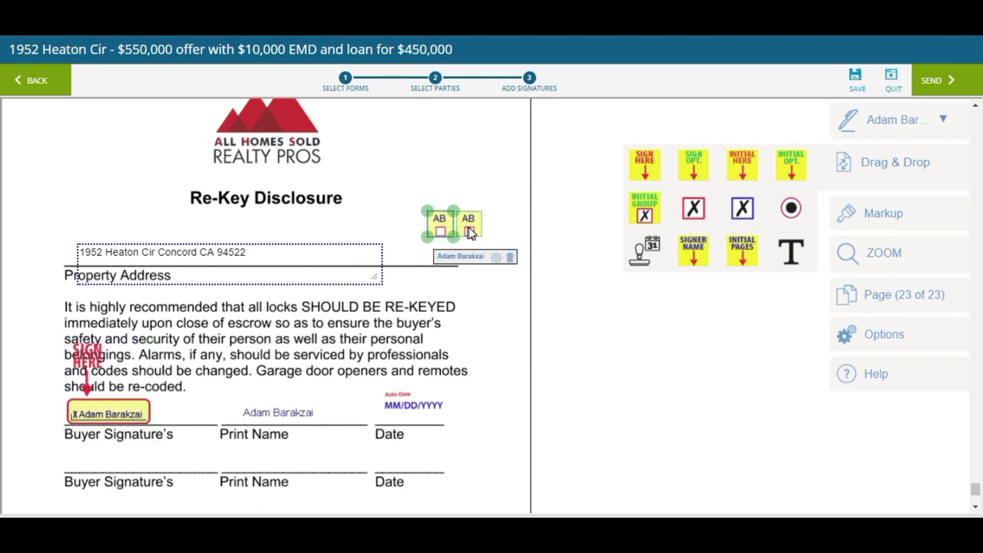
click(496, 259)
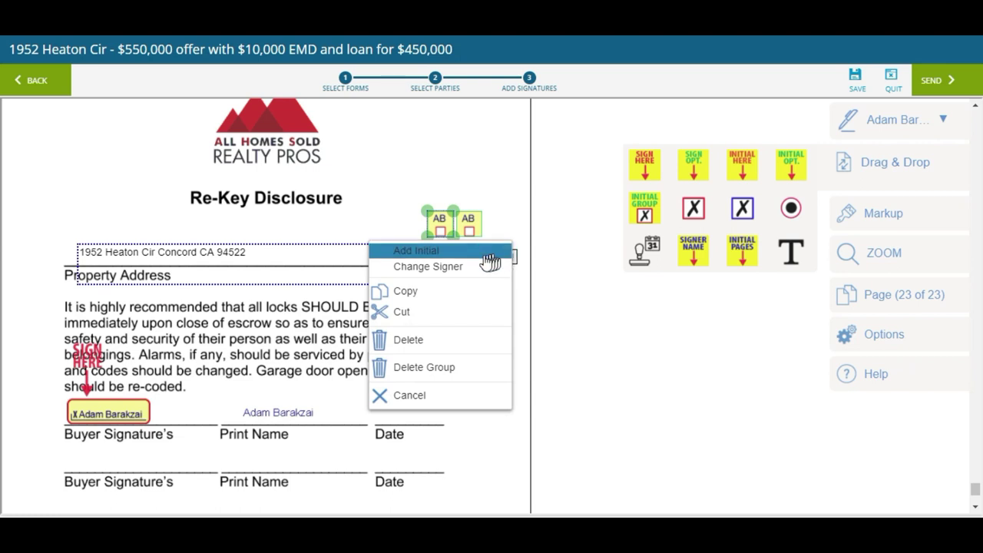
click(472, 198)
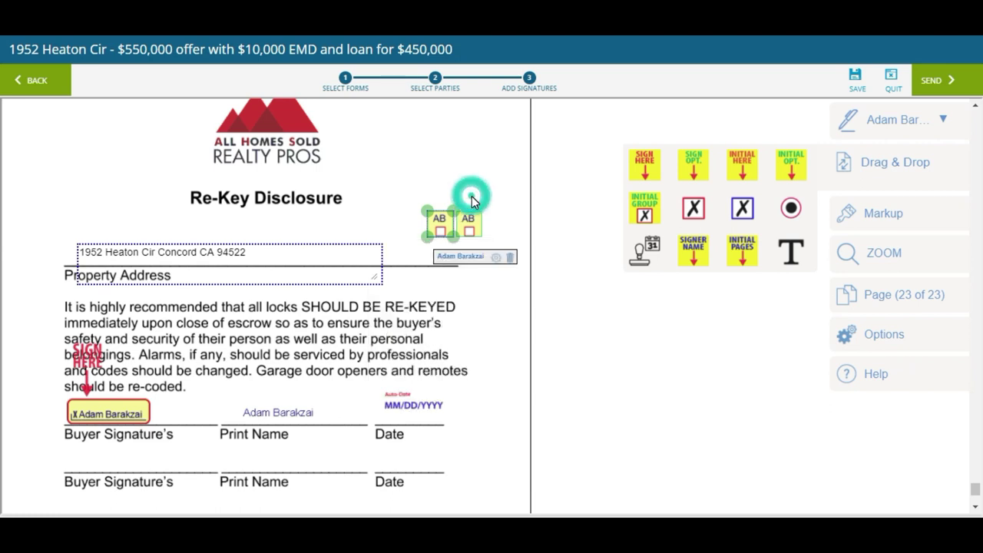
click(509, 259)
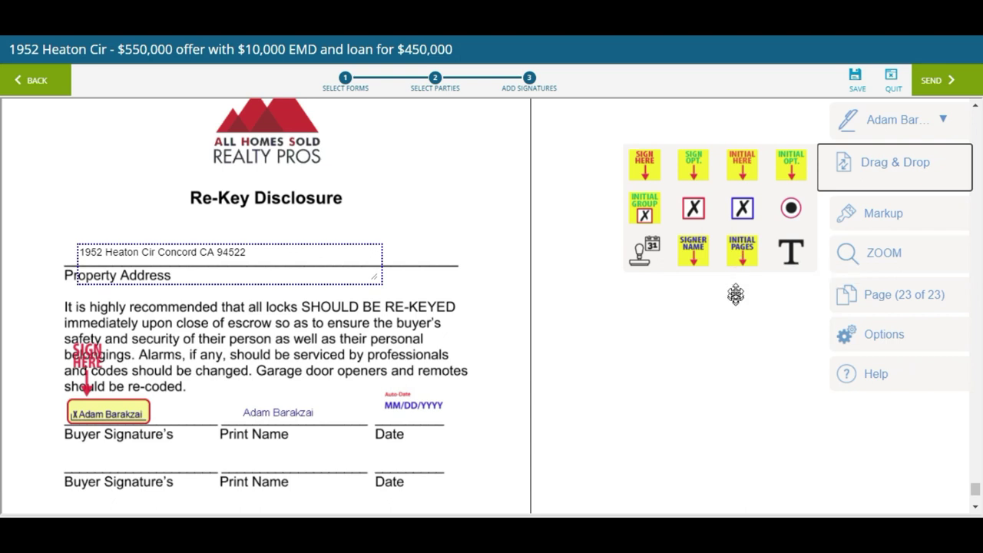
Save Multi-page Initials for the first buyer on all documents at Bottom, Align center, Medium size
click(745, 263)
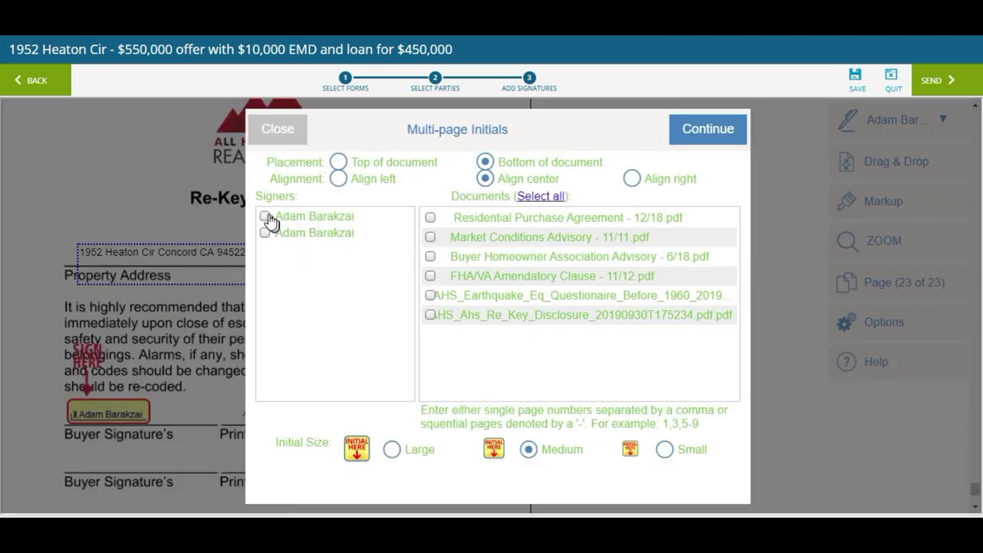
click(264, 216)
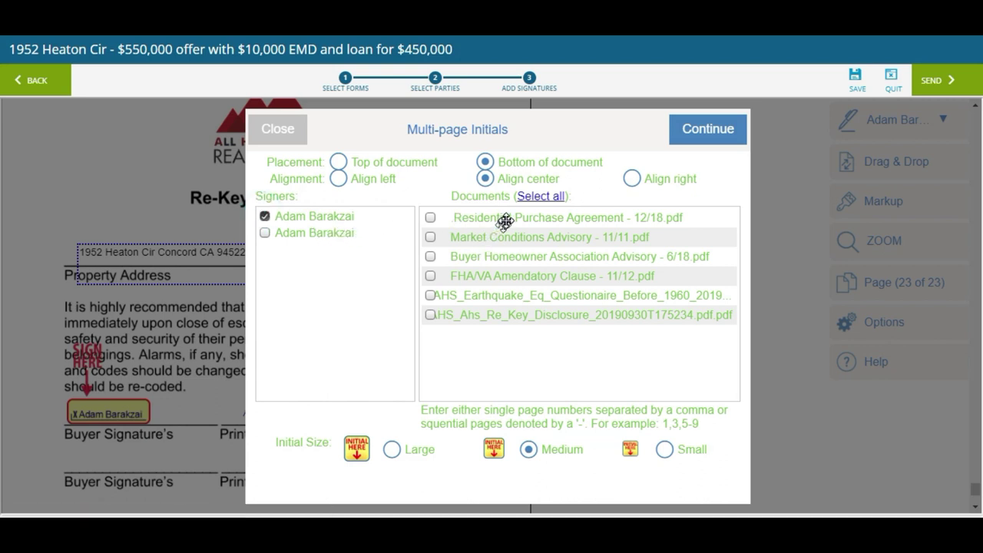
click(535, 198)
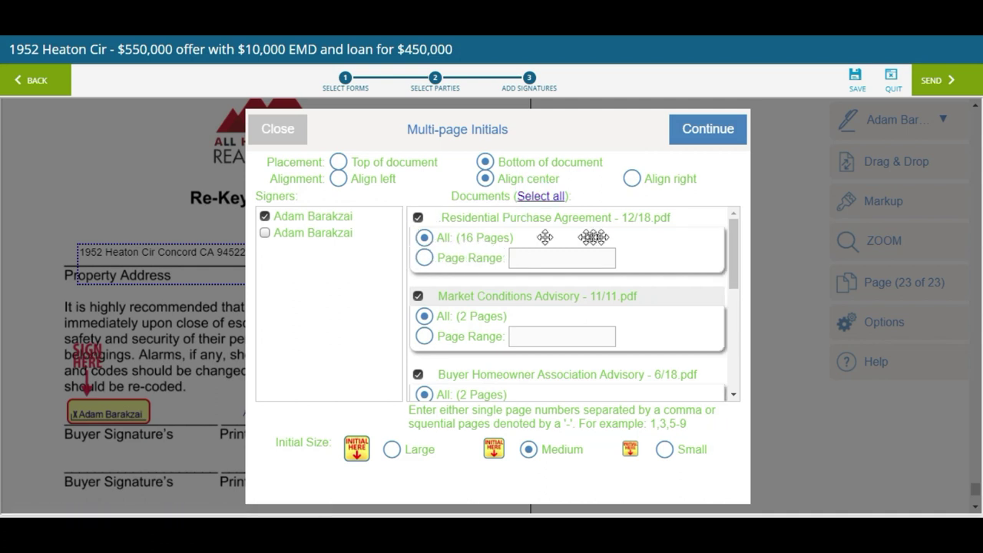
drag(733, 258, 737, 347)
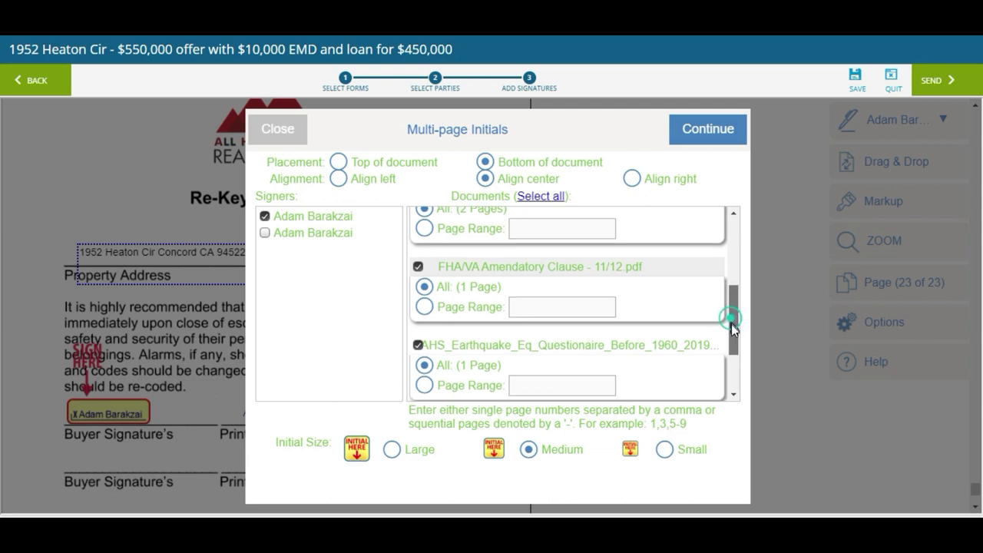
drag(730, 319, 738, 359)
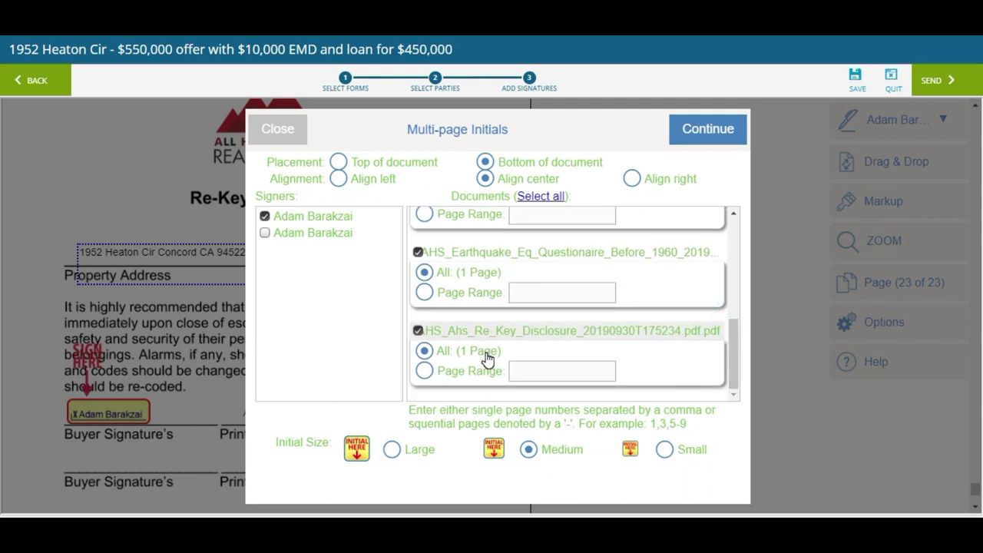
click(274, 138)
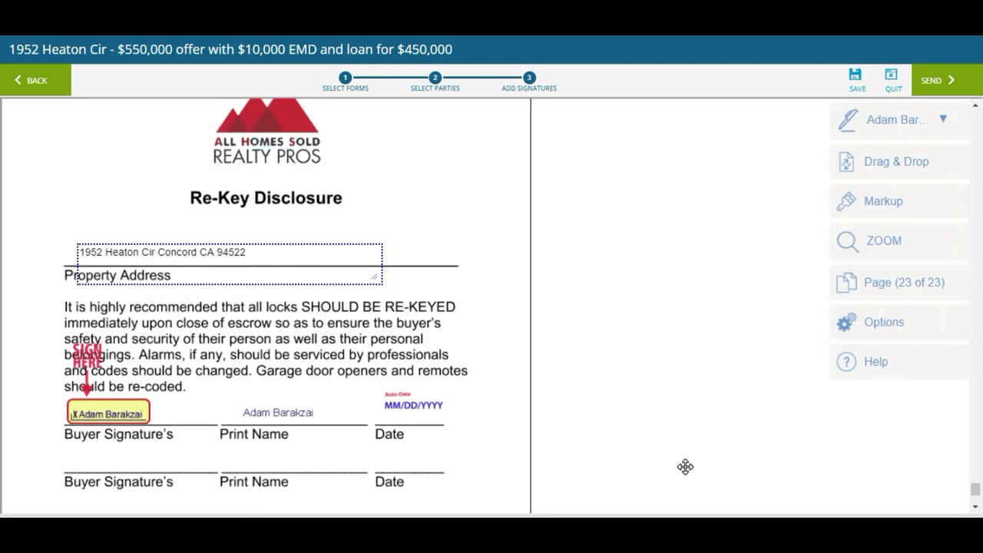
Review the packet, finalize the signing setup, and send the invitations to all signers
right_click(966, 420)
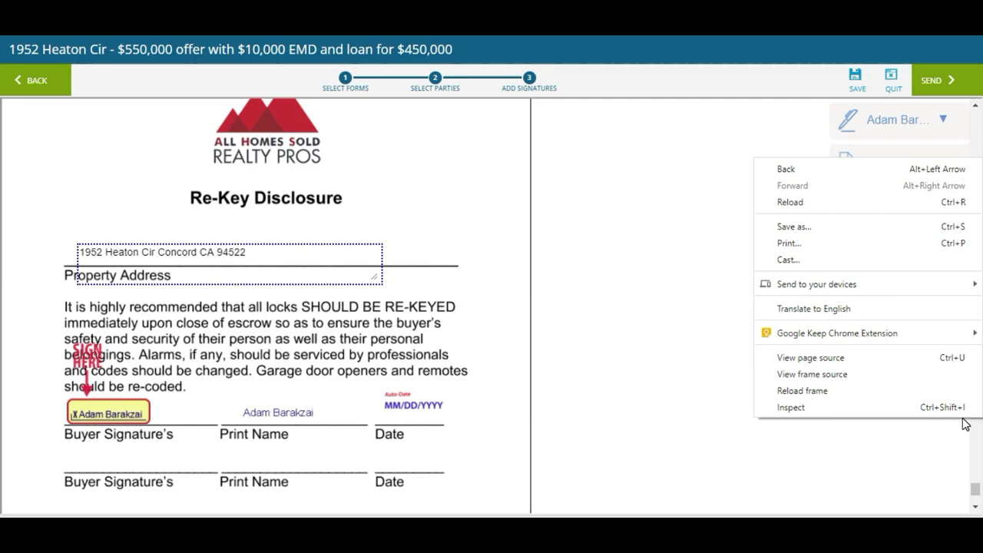
click(526, 248)
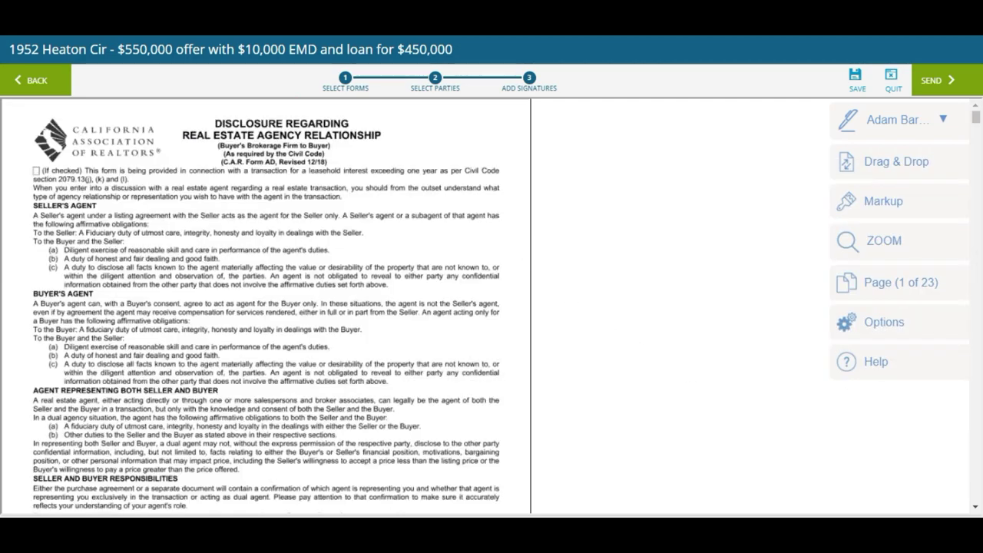
scroll(265, 307, down, 20)
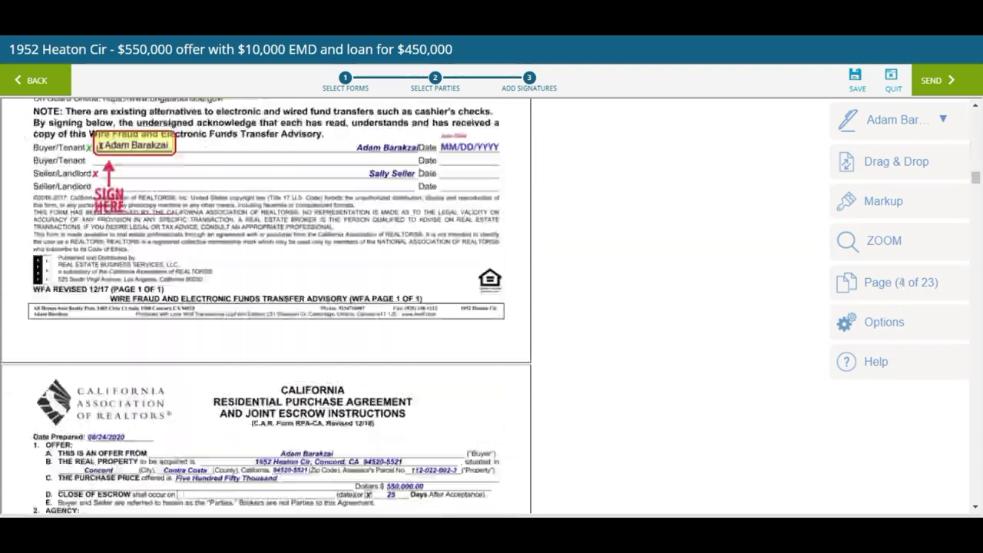
scroll(266, 307, down, 20)
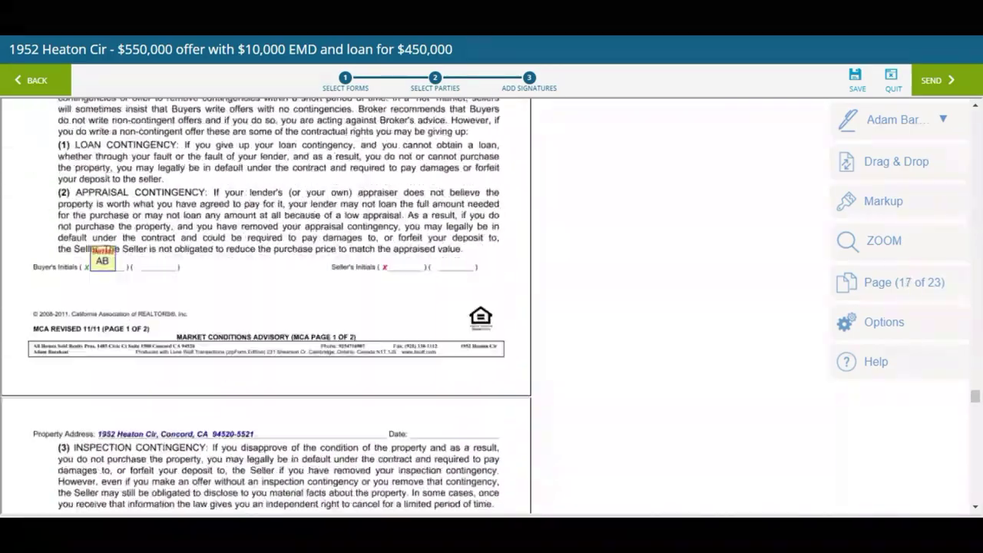
scroll(266, 307, down, 10)
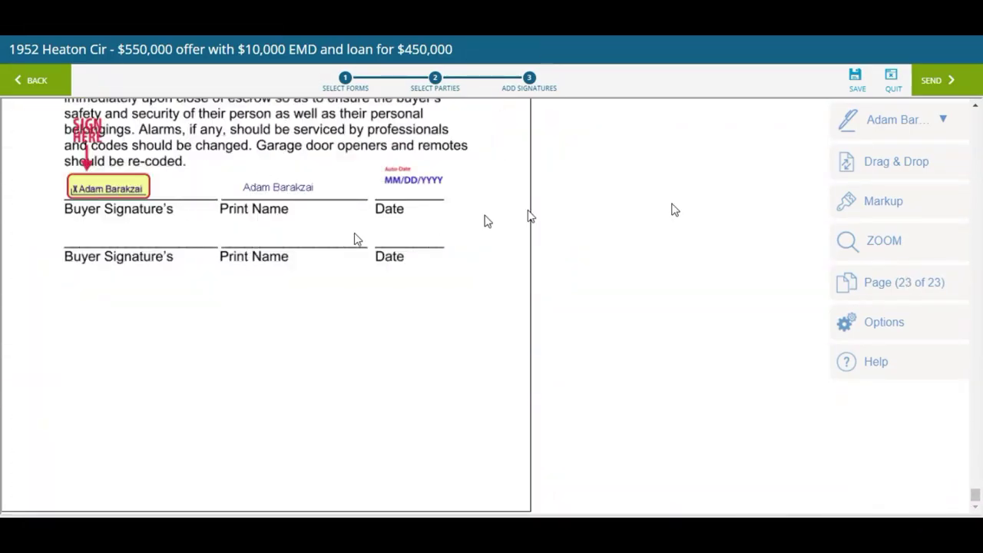
click(932, 82)
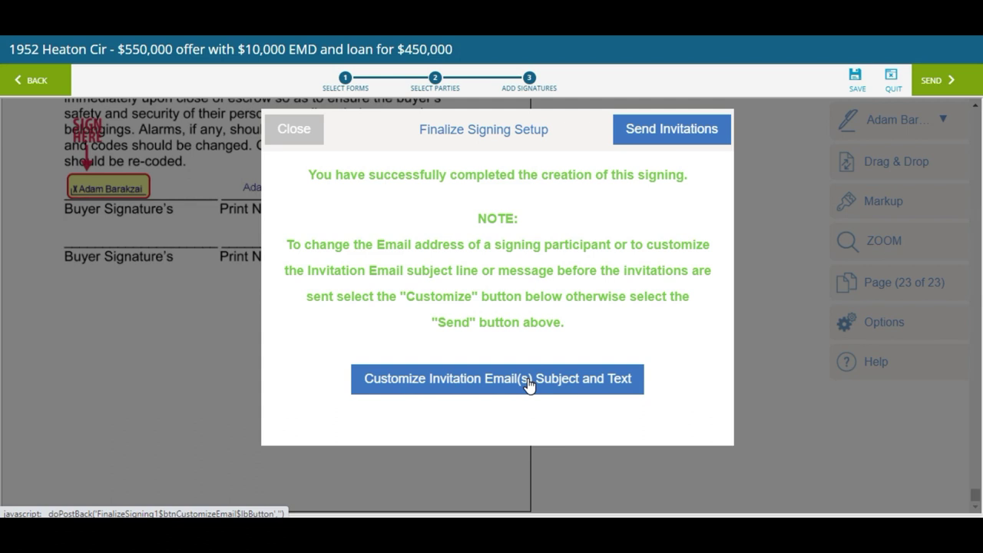
click(675, 130)
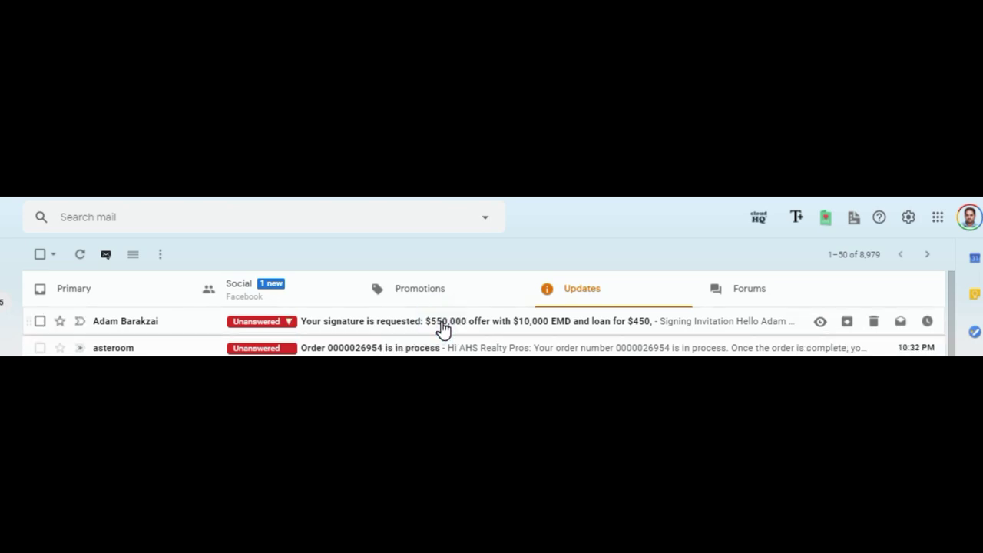
Open the 'Your signature is requested' email and start signing in Authentisign
click(443, 329)
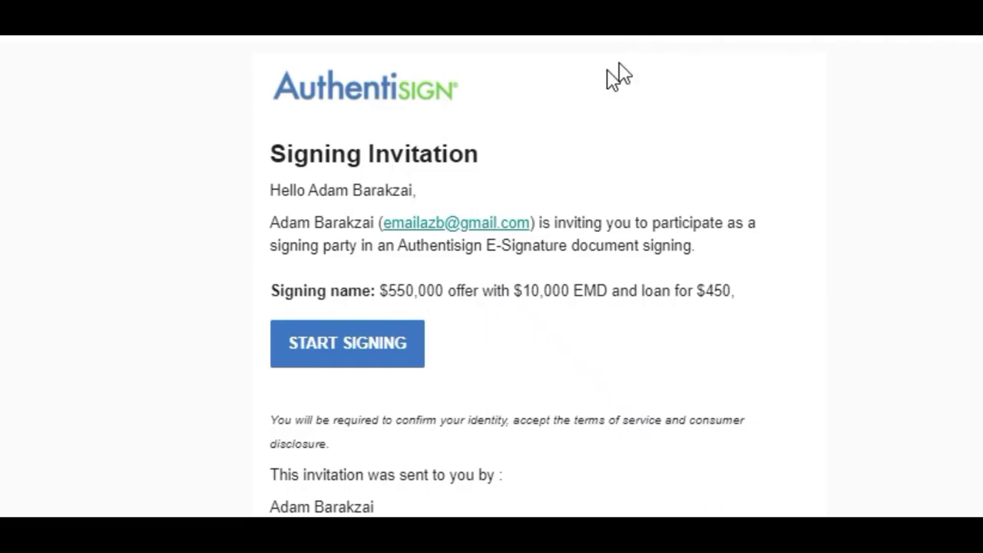
click(359, 350)
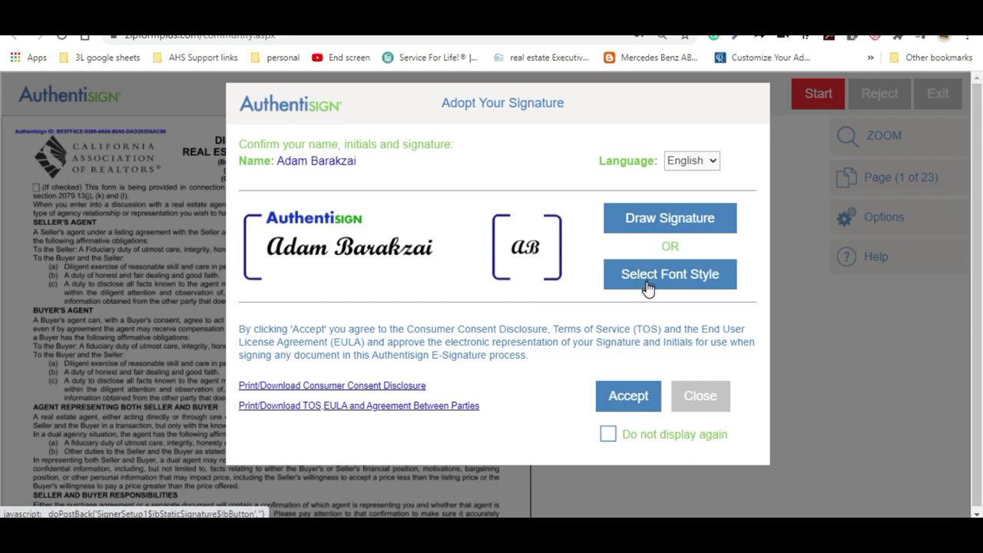
Adopt the suggested signature and initials, then sign and initial the buyer fields on pages 1–11
click(624, 409)
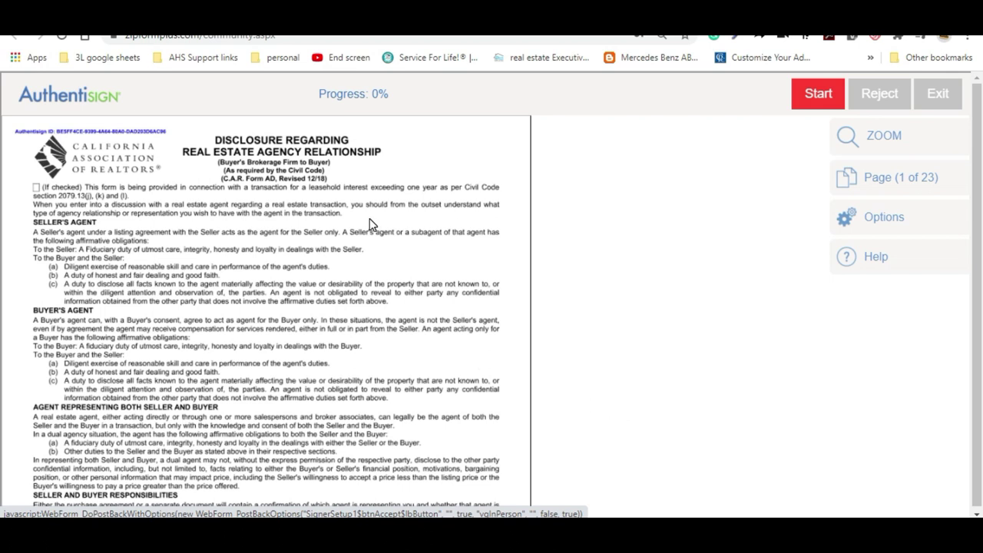
click(797, 98)
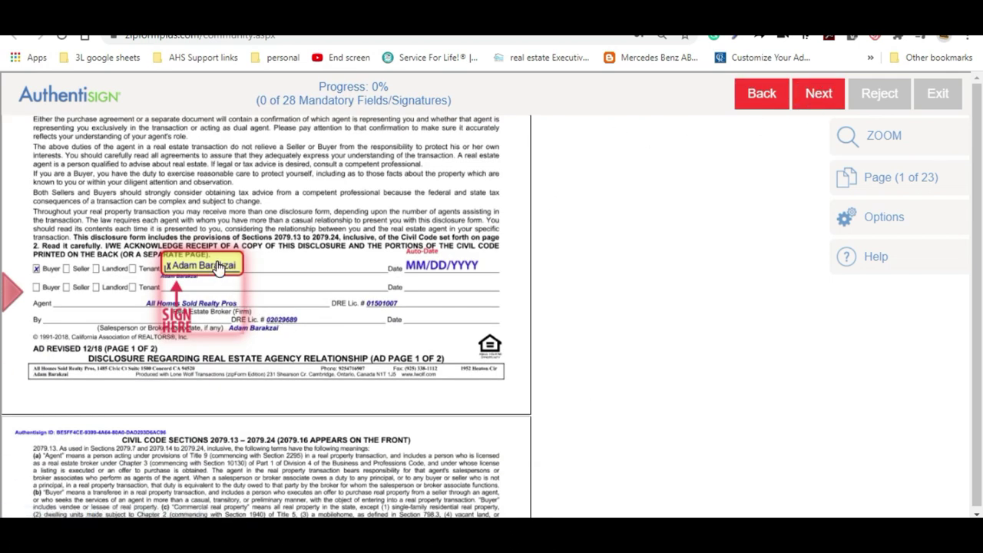
click(218, 265)
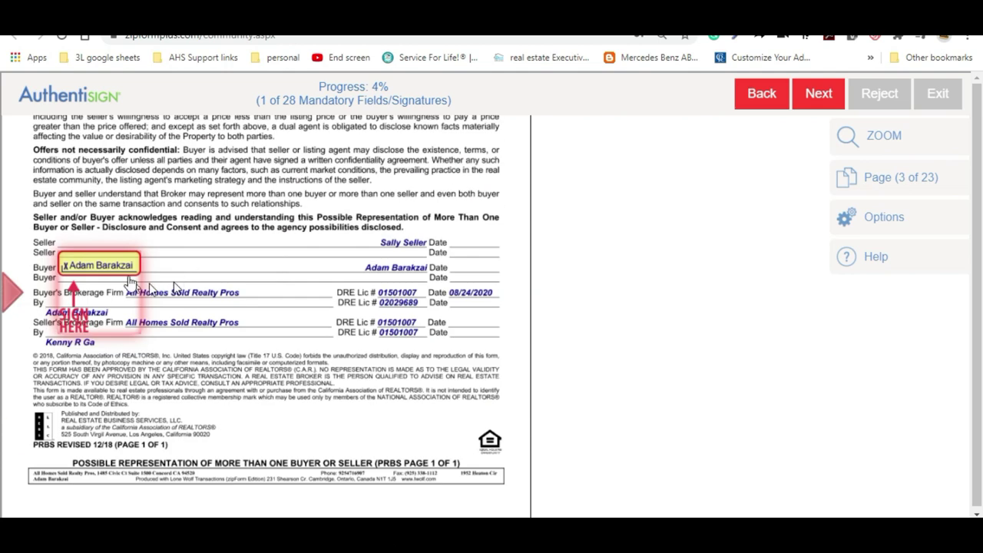
click(115, 269)
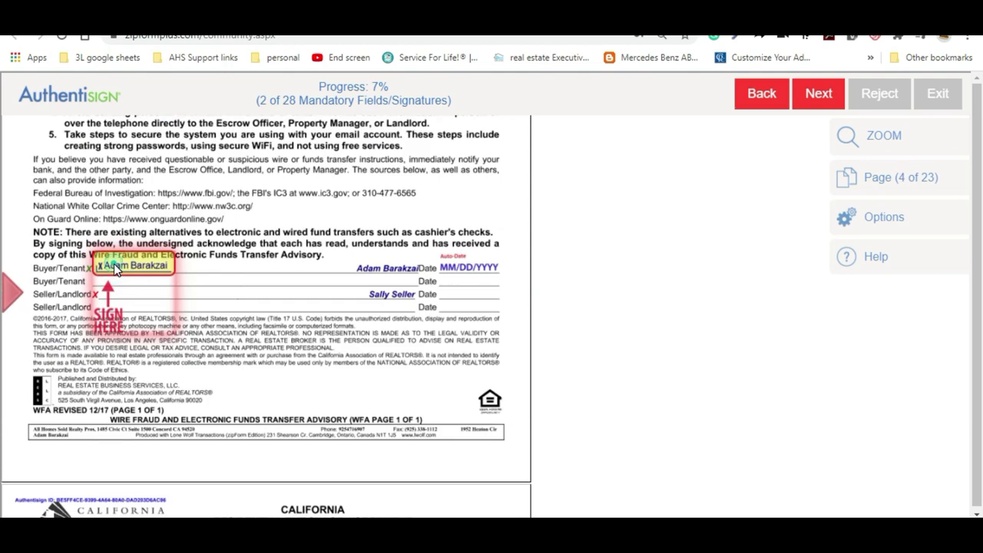
click(114, 263)
click(102, 266)
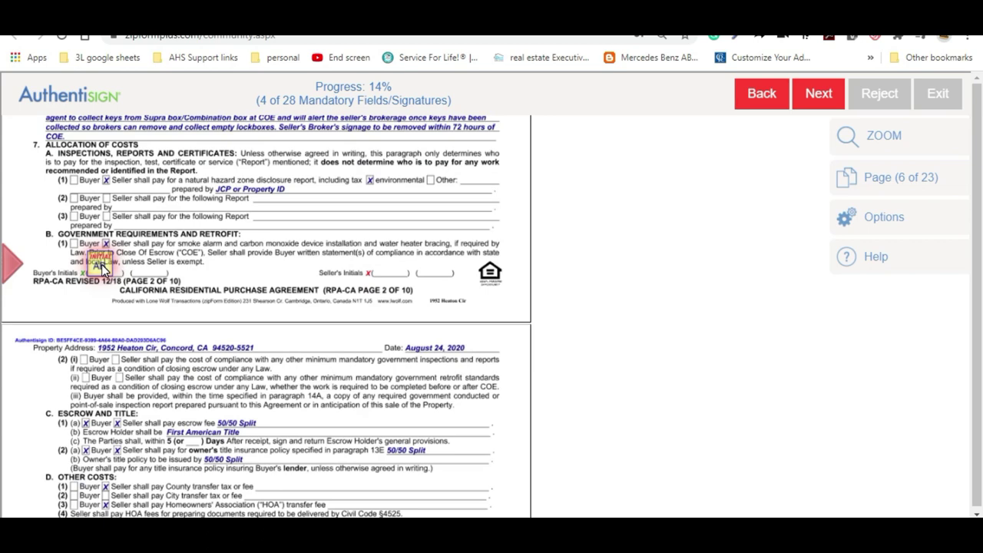
click(101, 261)
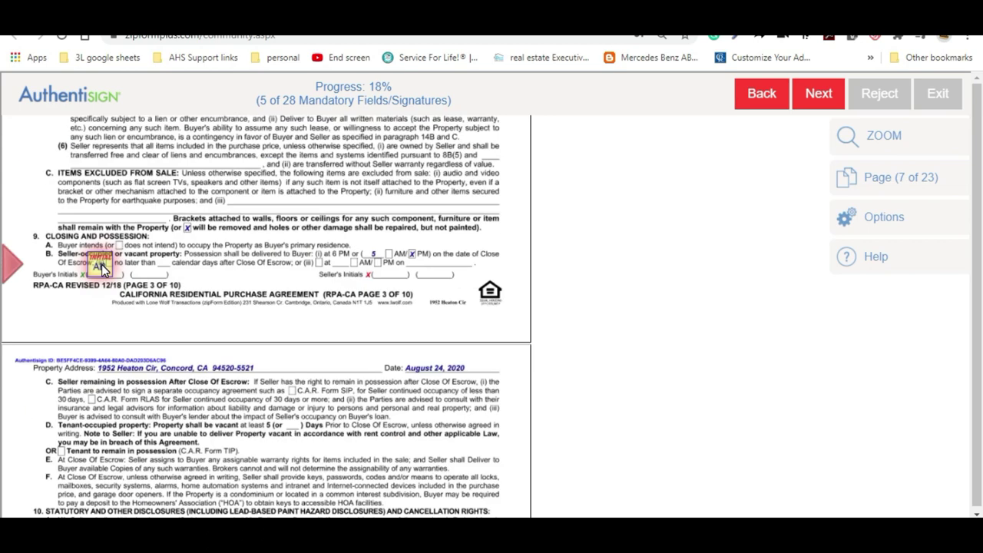
click(102, 266)
click(102, 265)
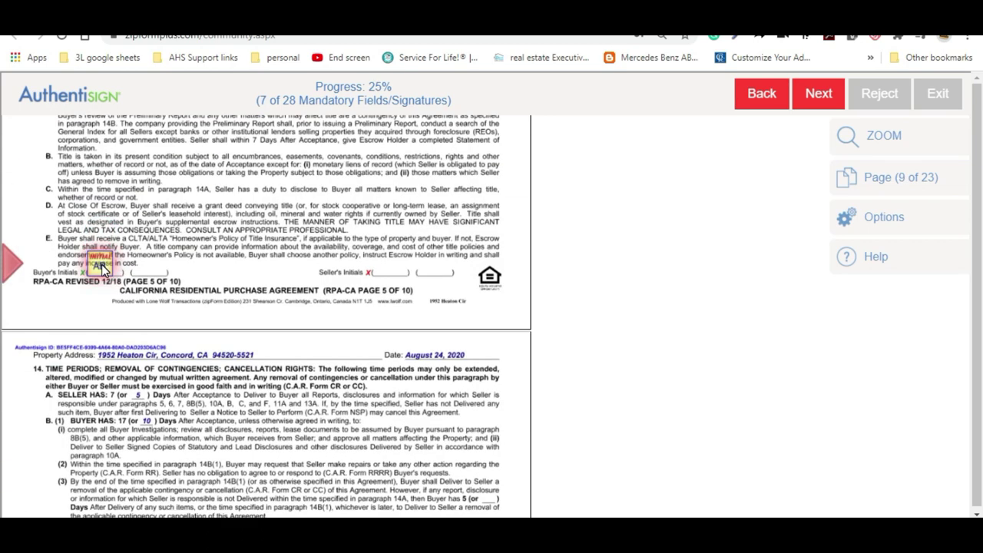
click(103, 266)
click(102, 265)
click(102, 266)
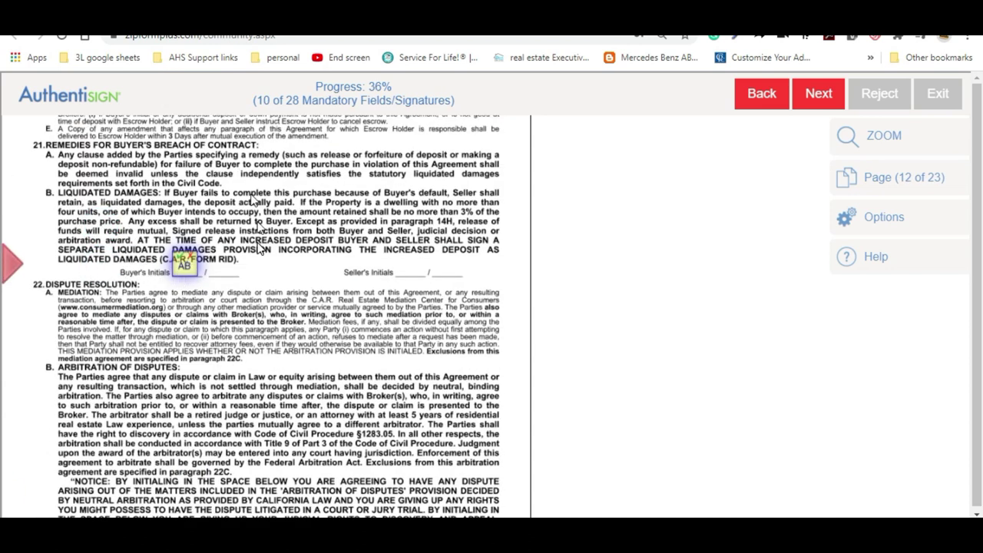
Initial the liquidated damages and arbitration clauses, then the next initials and signature fields
click(183, 276)
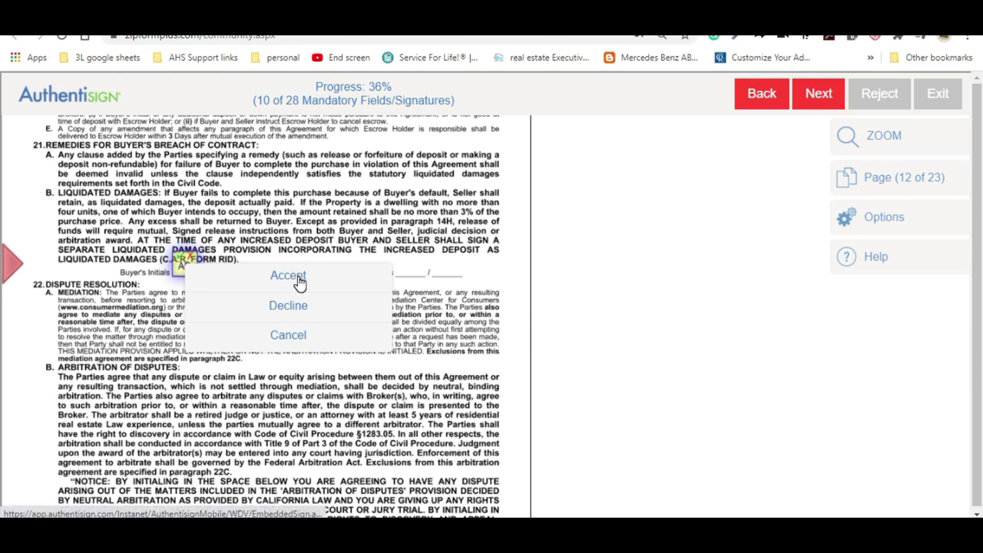
click(298, 281)
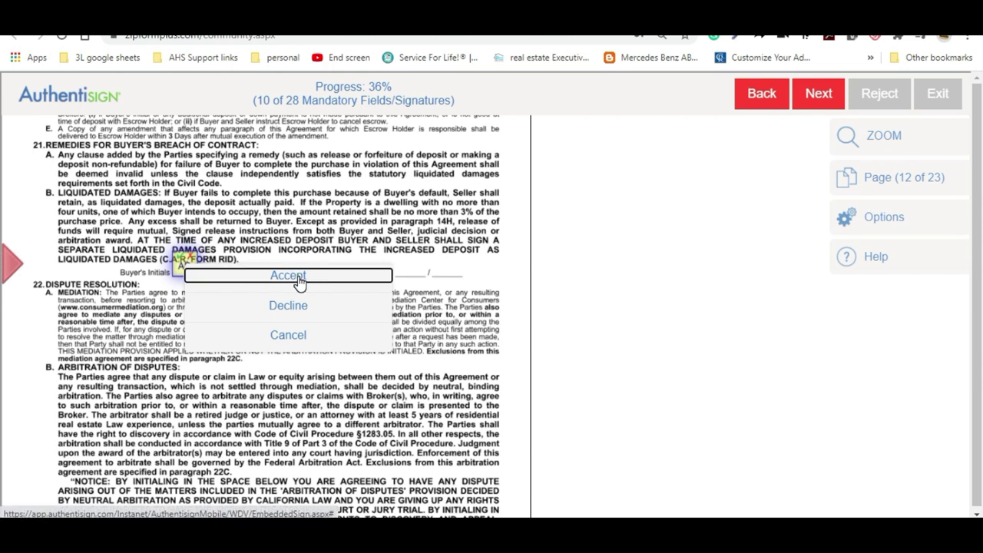
click(177, 265)
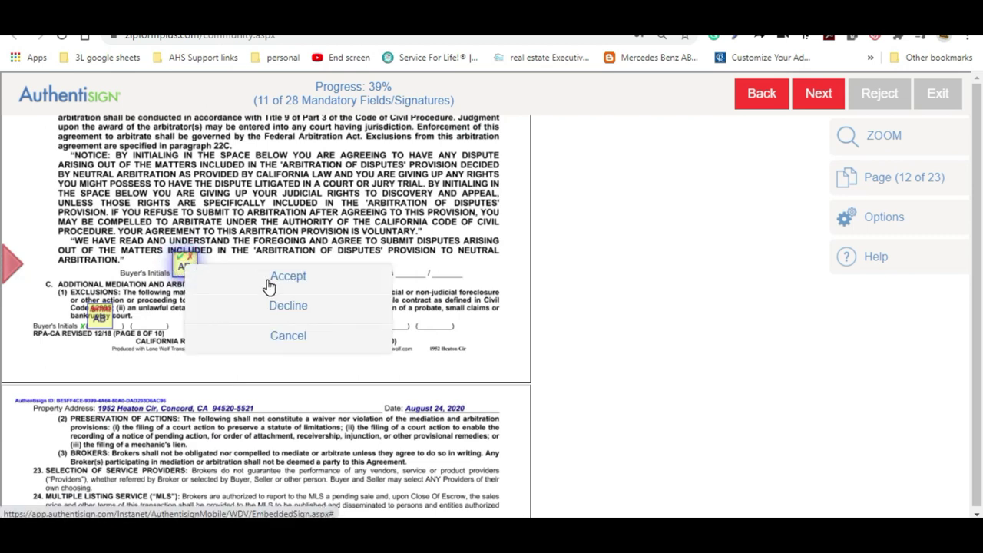
click(268, 285)
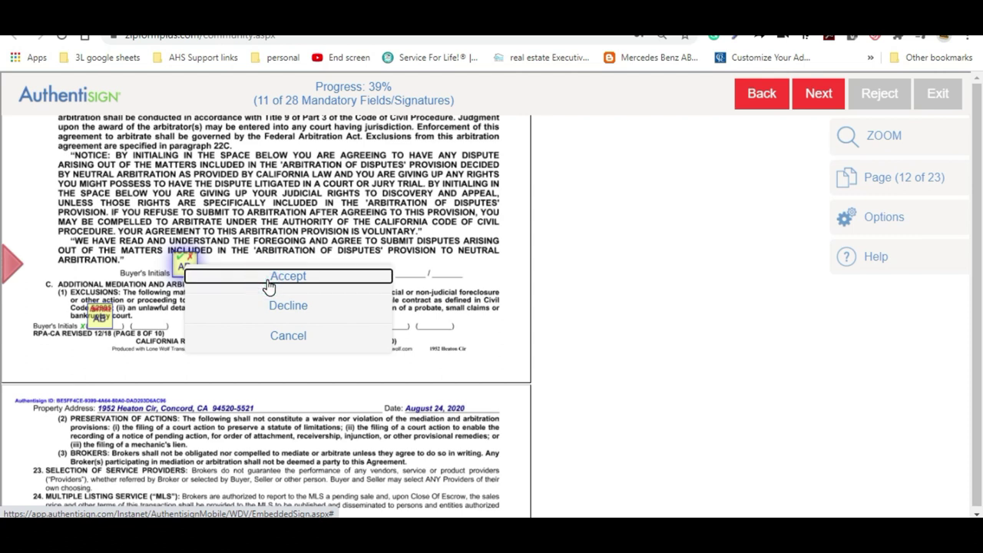
click(103, 266)
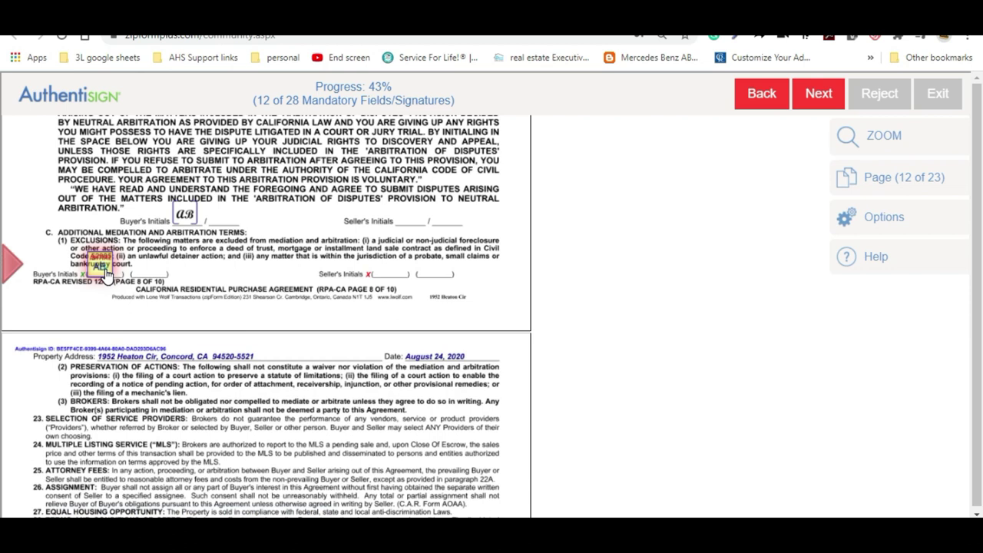
click(182, 272)
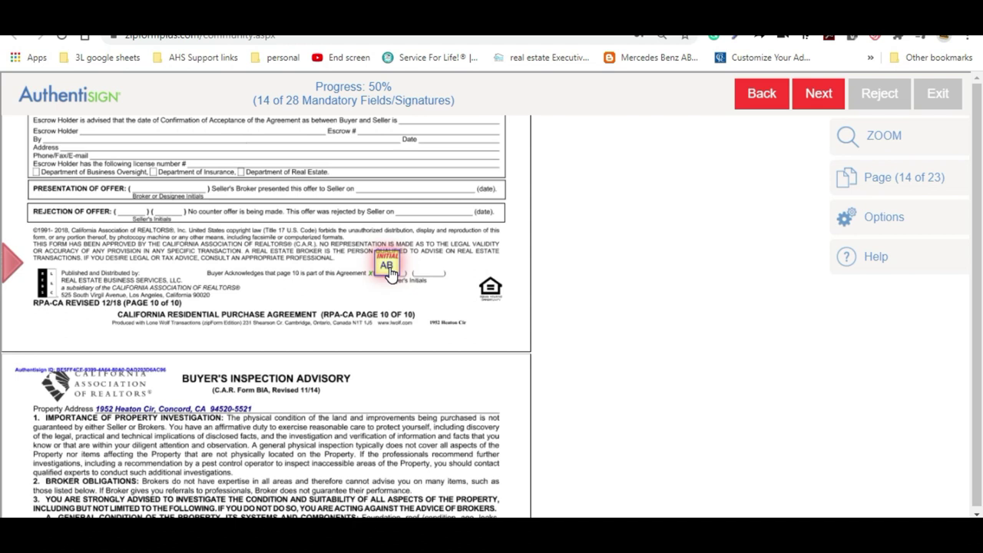
Stamp buyer initials and signatures on the Inspection, Privacy, Market Conditions, HOA and FHA/VA forms
click(390, 272)
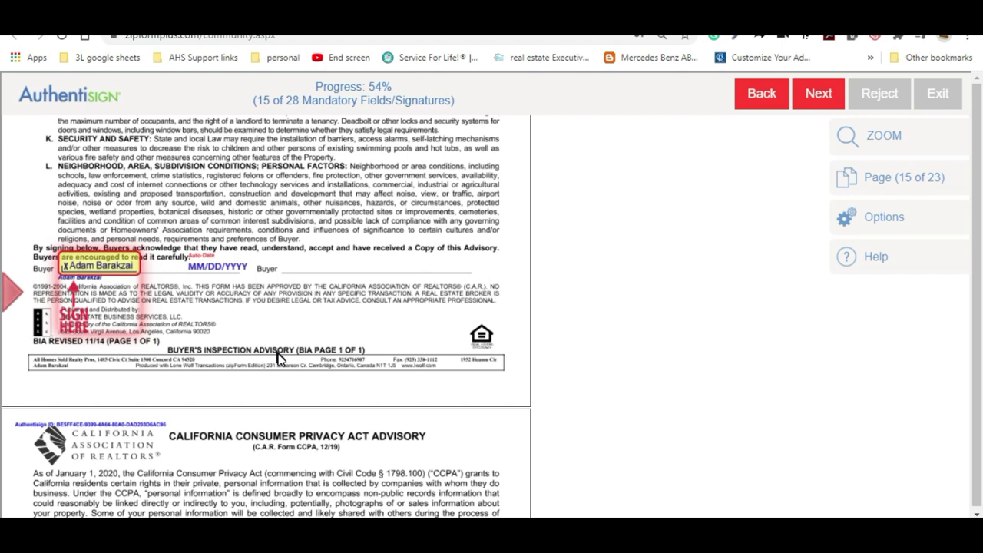
click(115, 264)
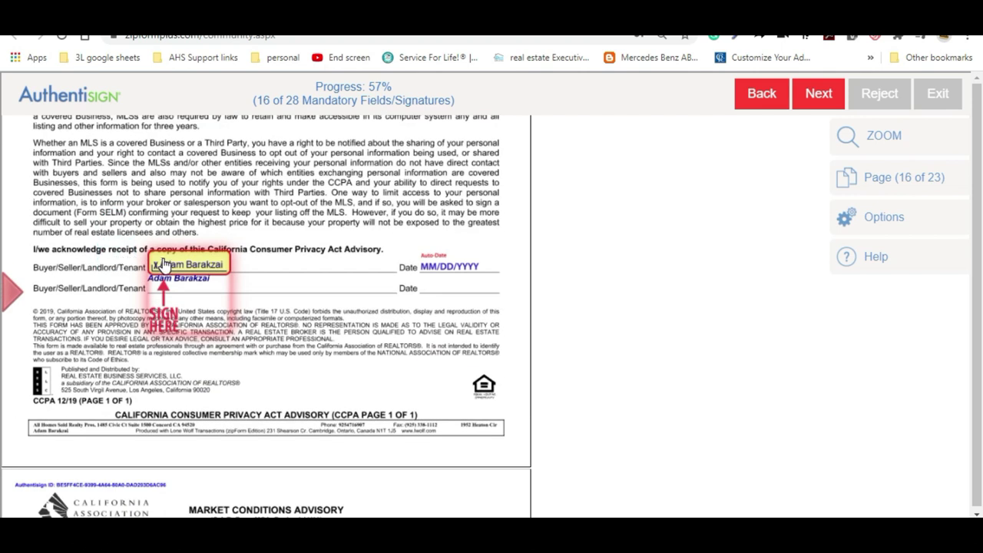
click(164, 263)
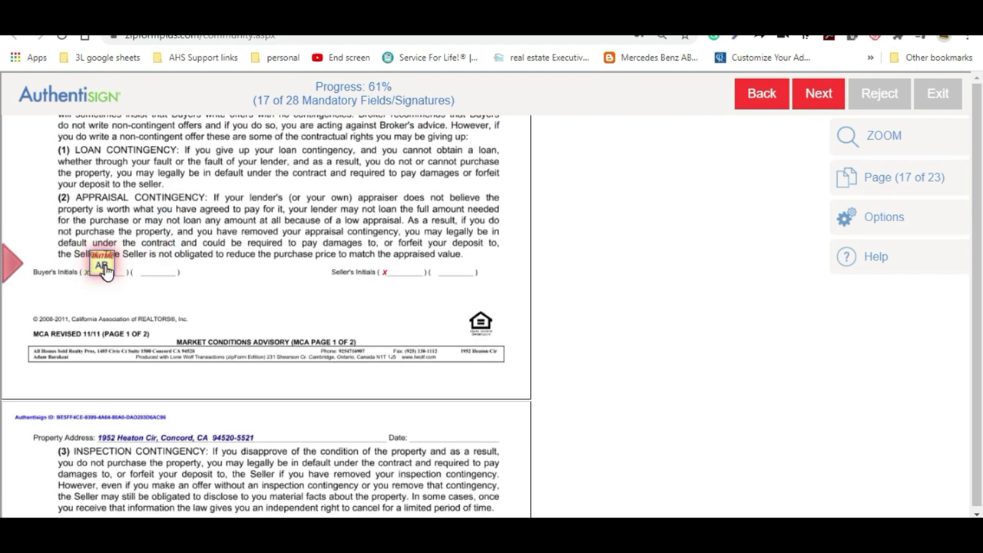
click(103, 268)
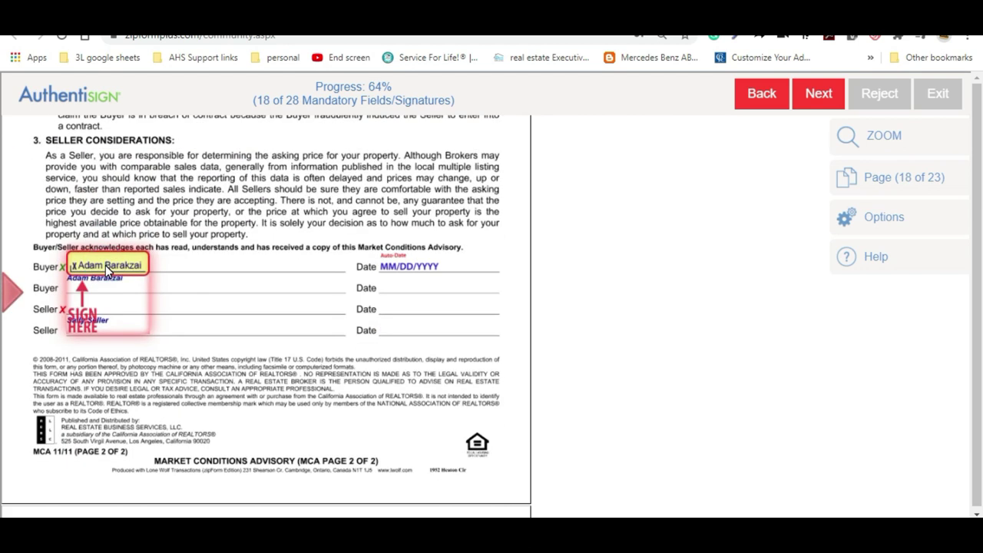
click(105, 265)
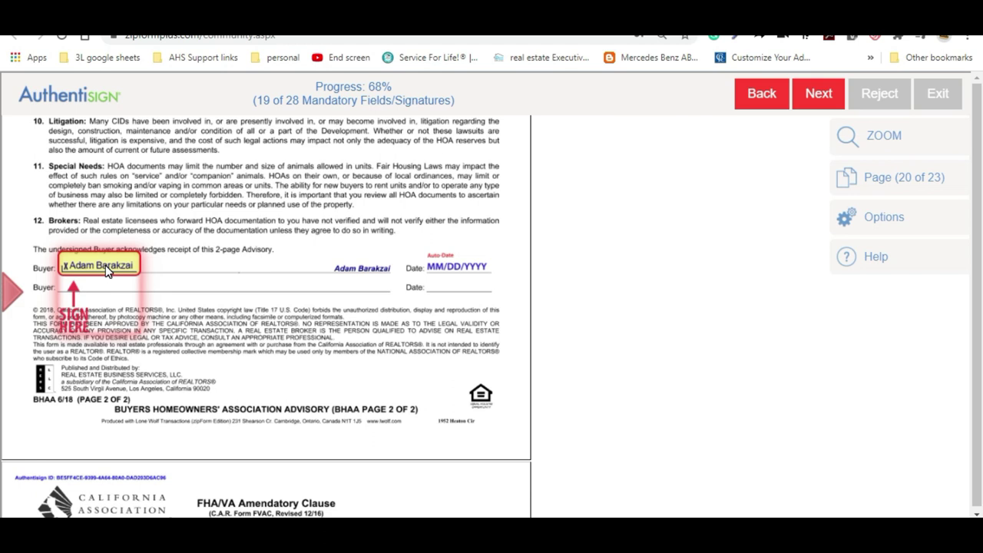
click(105, 265)
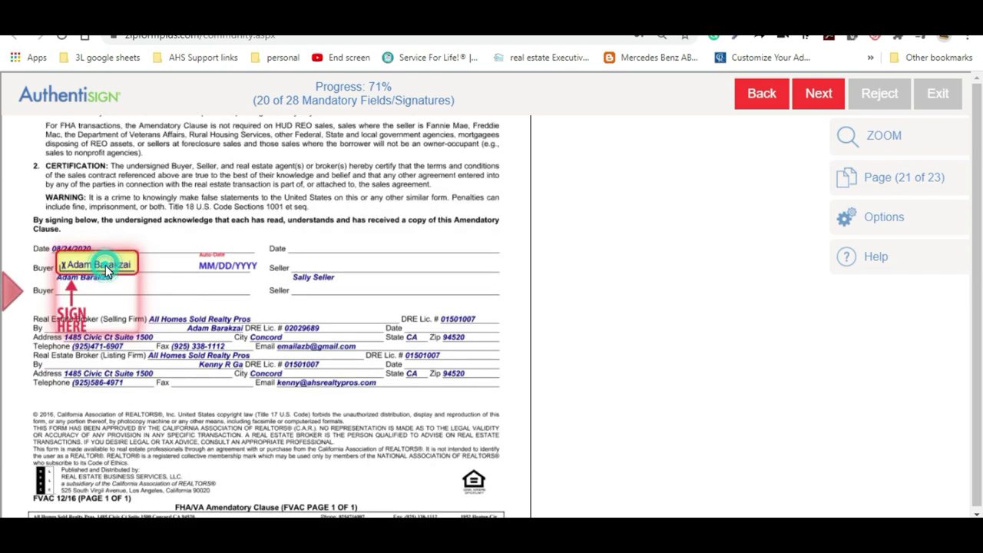
click(105, 265)
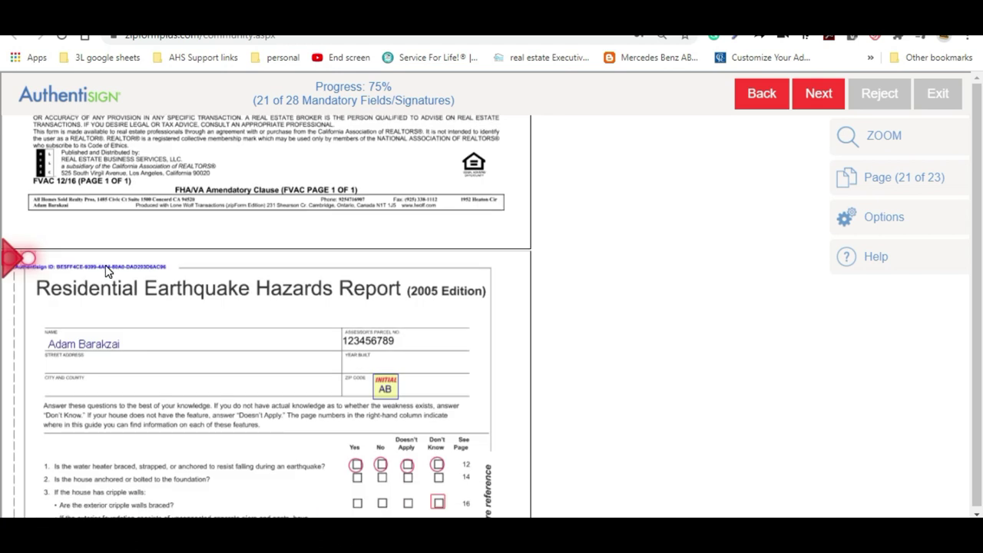
On the earthquake report, fill the top choice, initial the Zip Code box, and answer questions 1 and 3
click(27, 258)
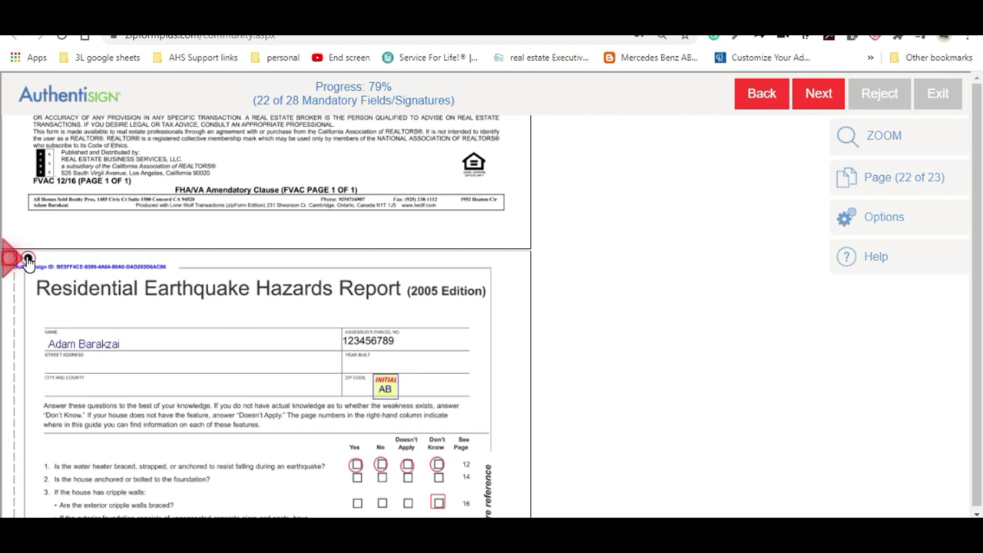
click(385, 388)
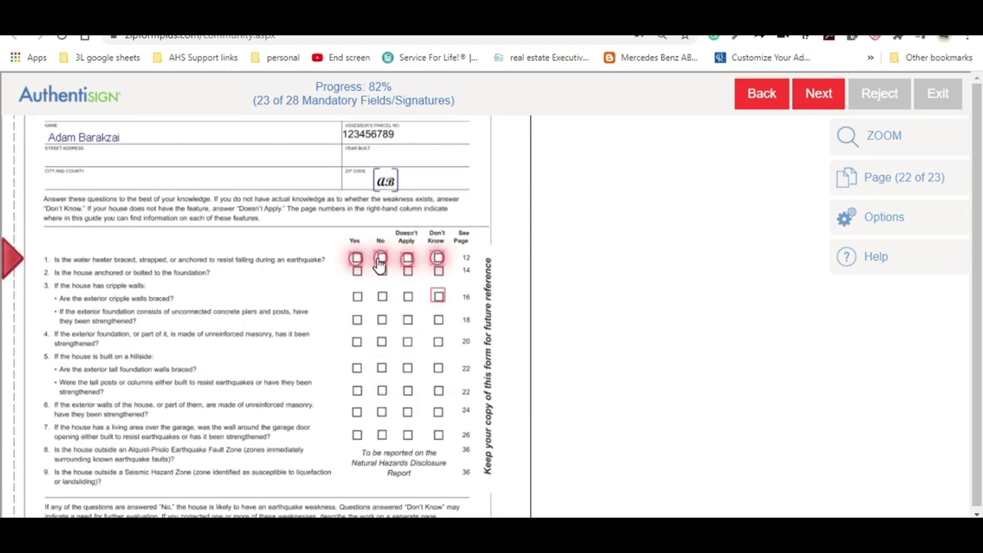
click(381, 259)
click(408, 223)
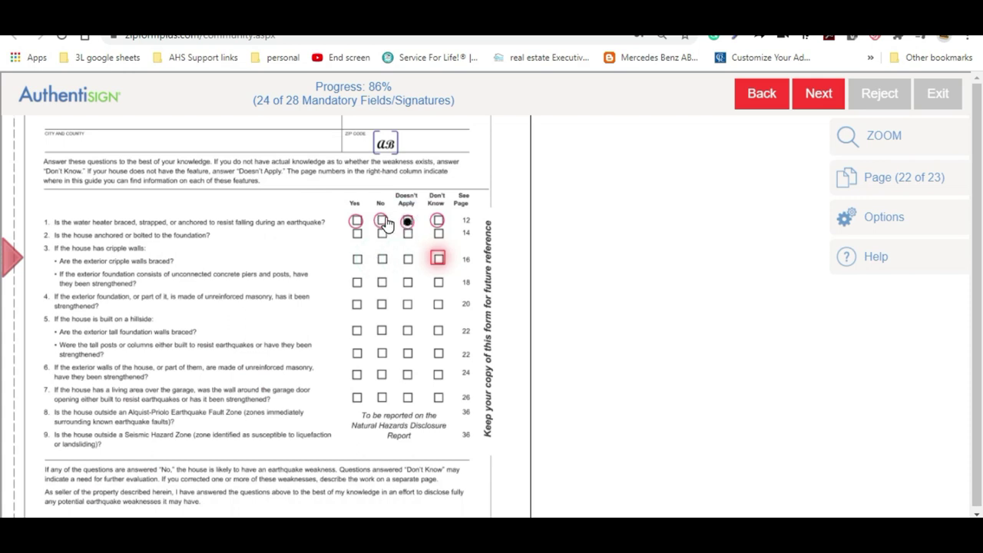
click(438, 260)
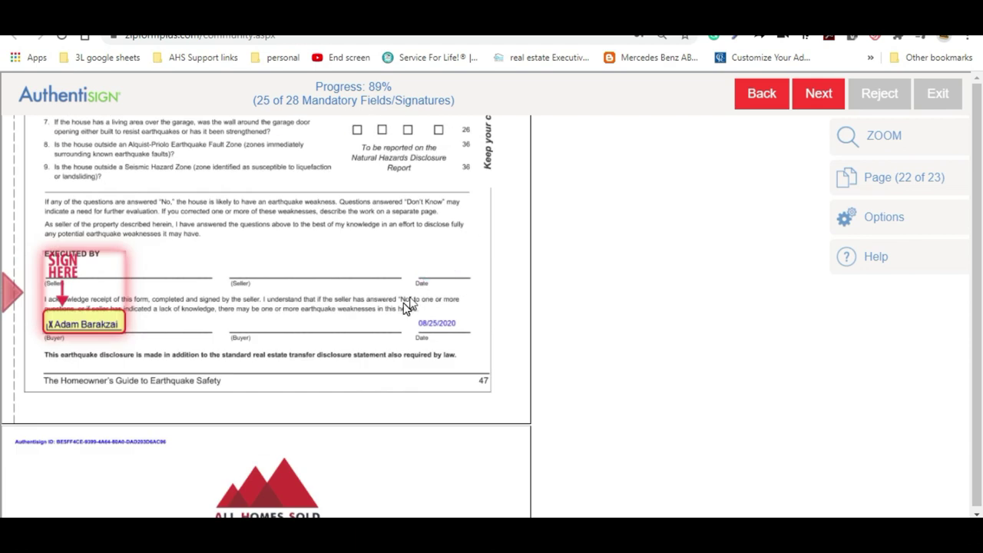
scroll(407, 308, up, 3)
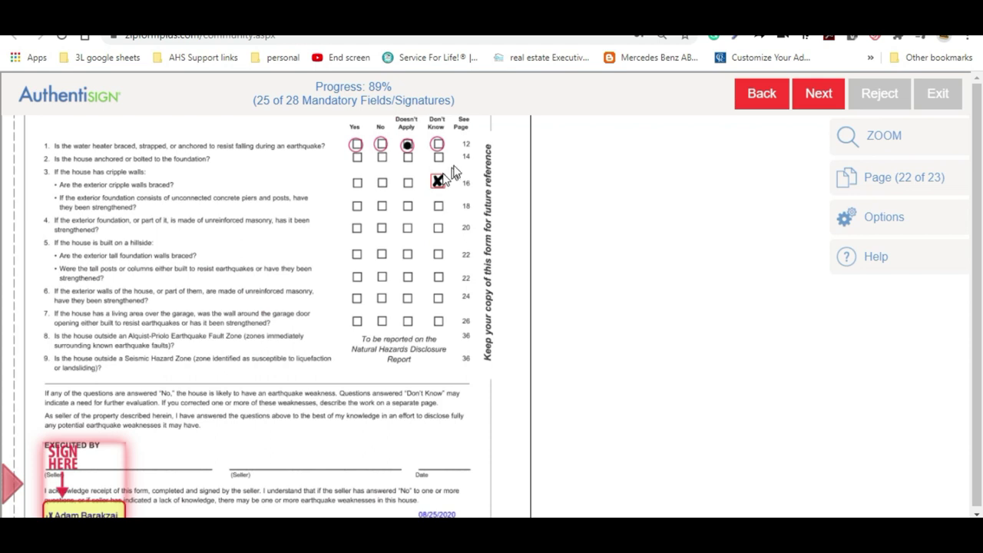
scroll(242, 350, down, 3)
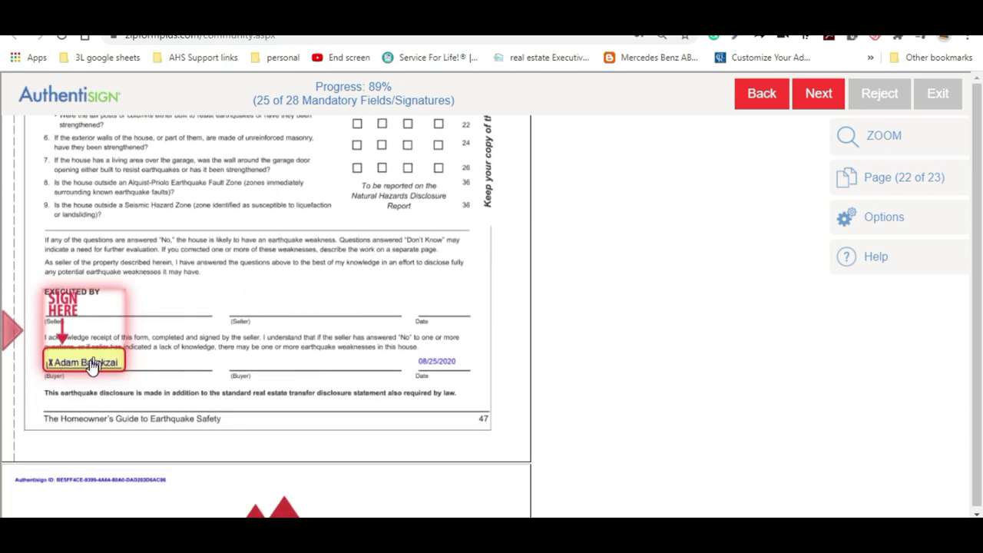
Sign the buyer lines on the earthquake report and Re-Key Disclosure, and change question 1 to Don't Know
click(89, 361)
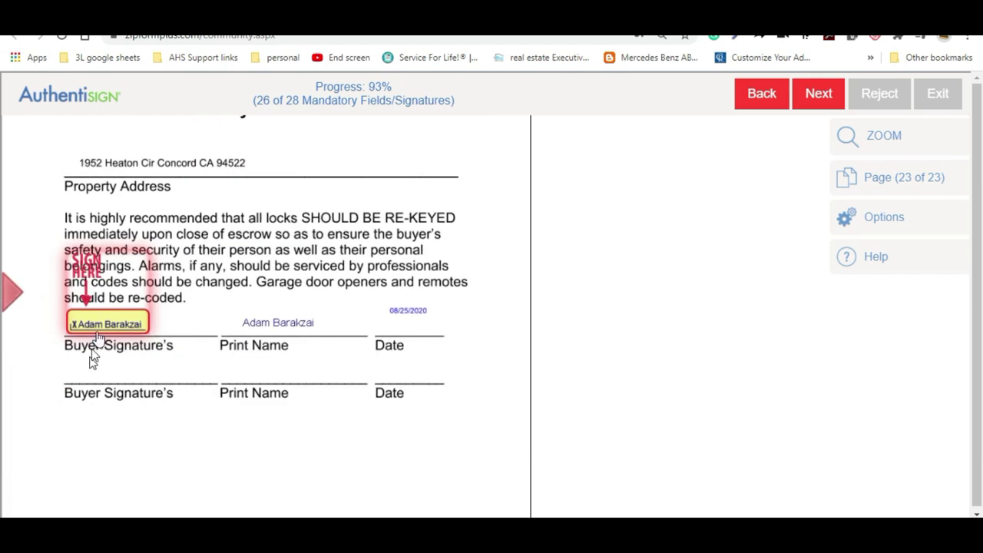
click(98, 325)
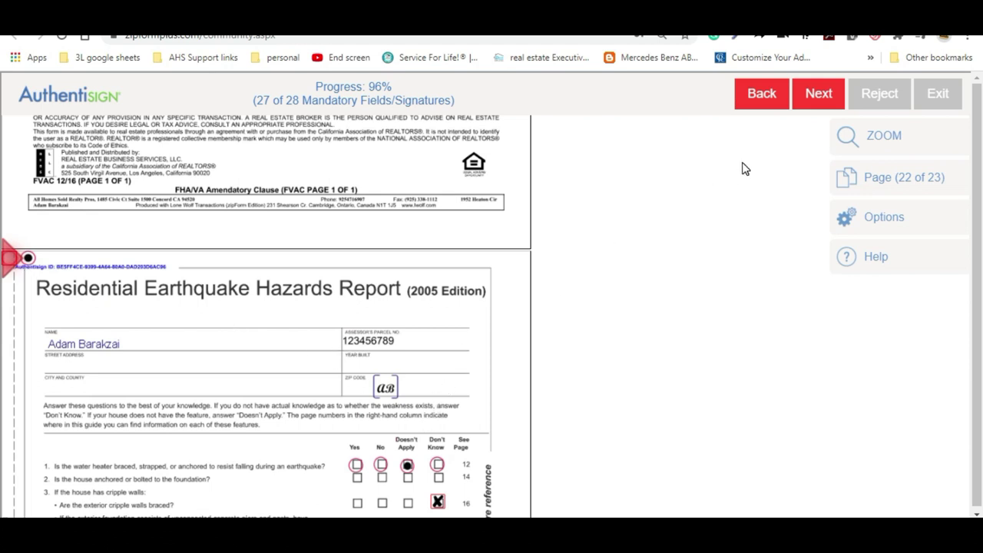
click(804, 92)
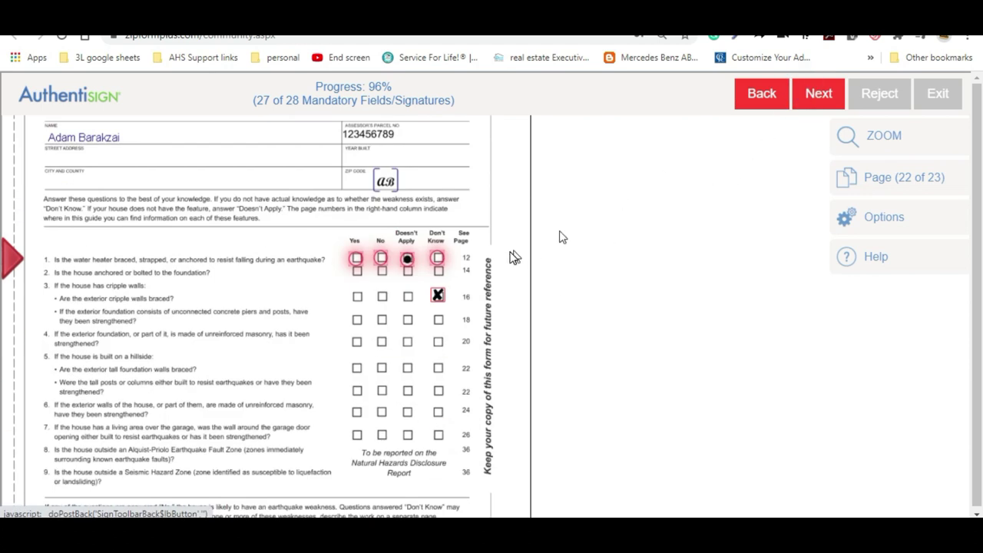
click(437, 260)
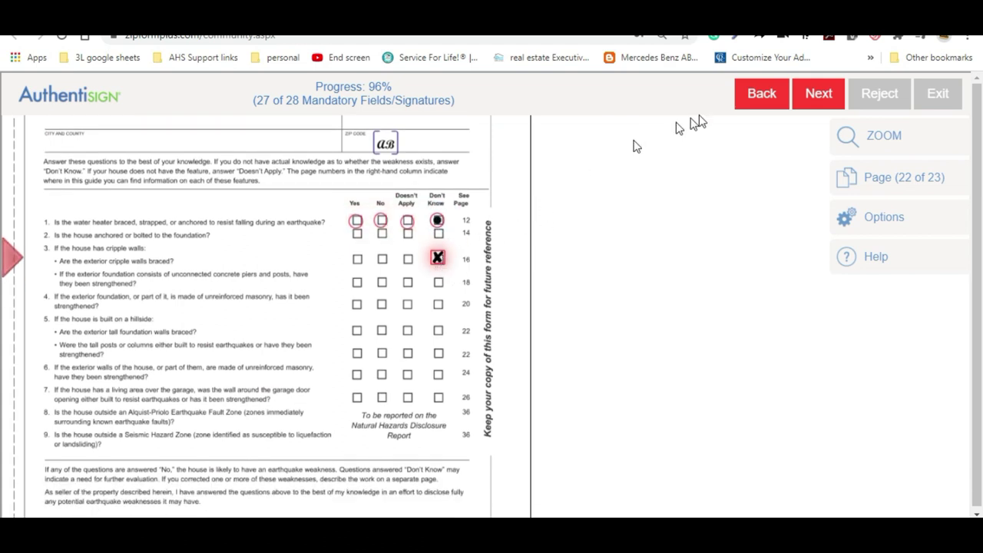
click(821, 99)
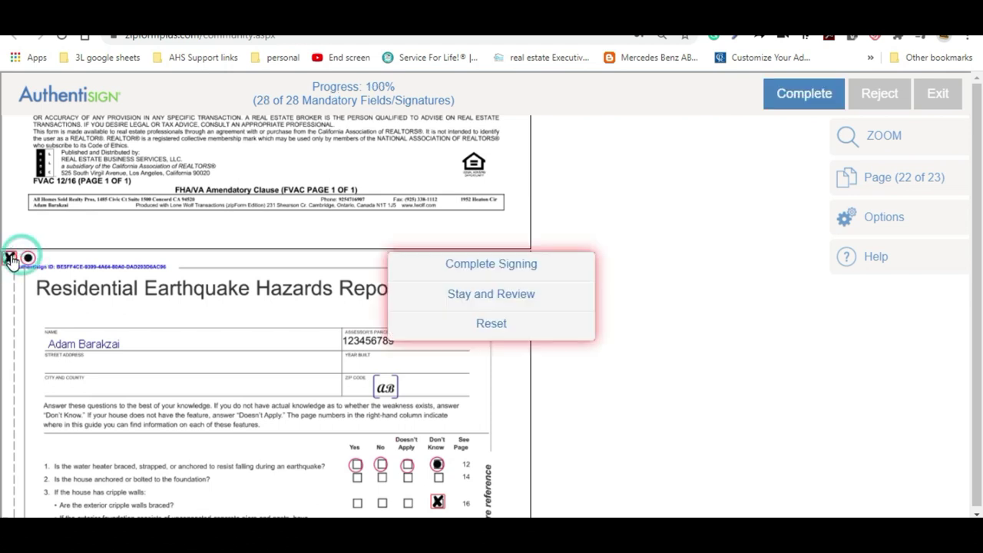
Check the last required box on the earthquake report and complete the buyer's signing
click(9, 258)
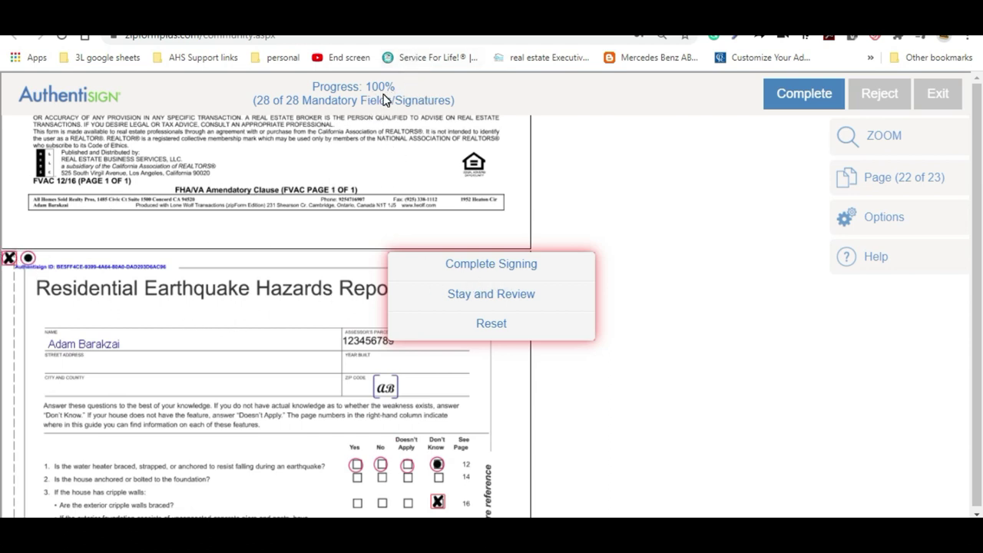
click(505, 264)
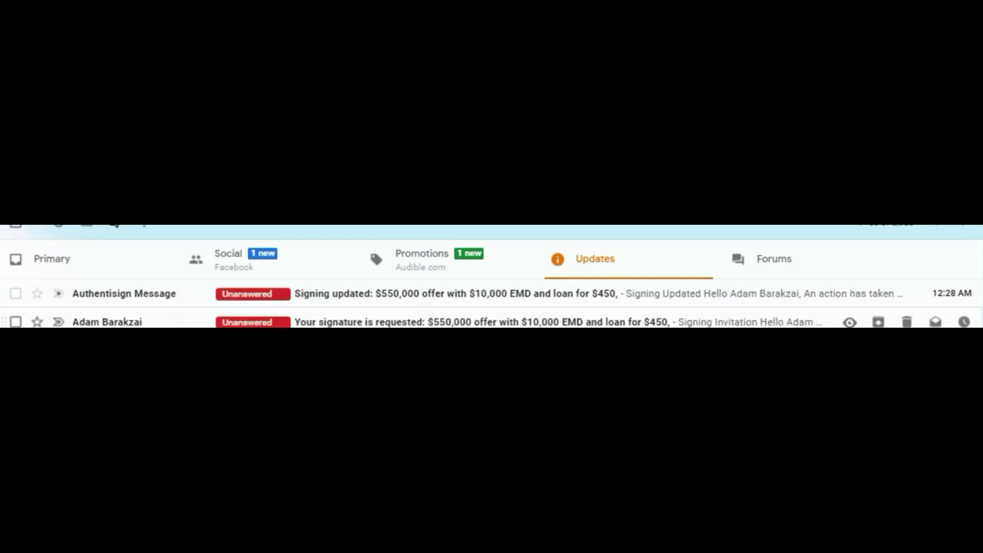
Open the Authentisign signature request email, accept the adopted signature and initials, and begin signing
click(376, 322)
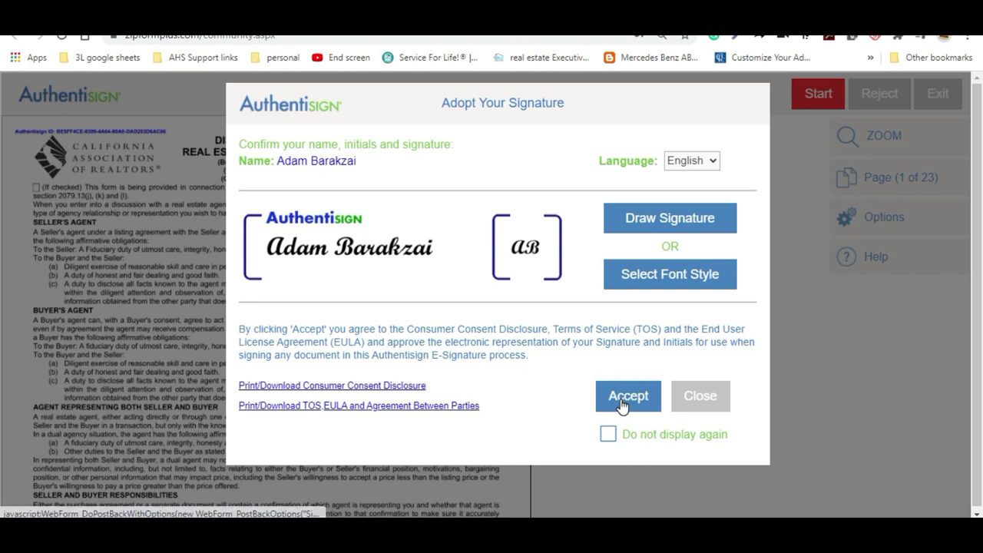
click(622, 401)
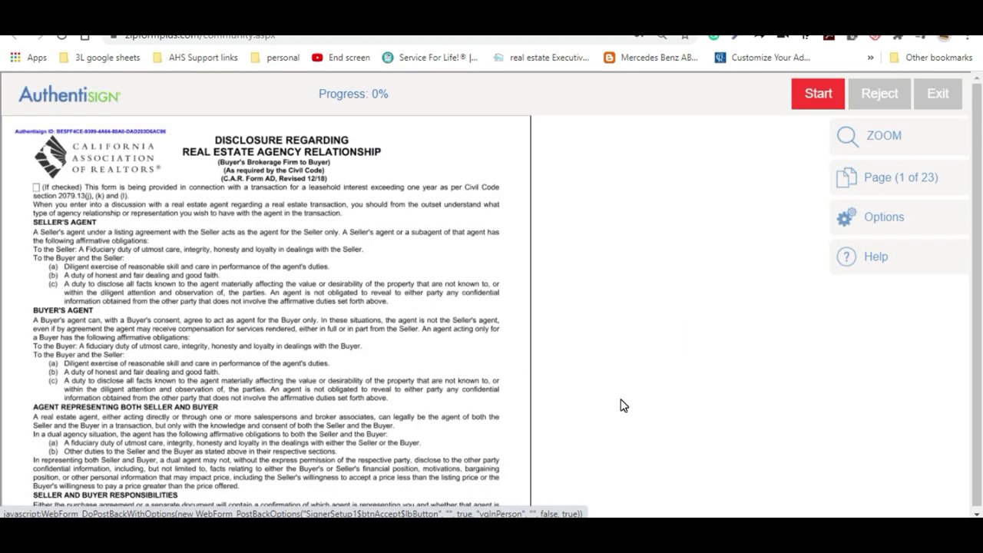
click(801, 91)
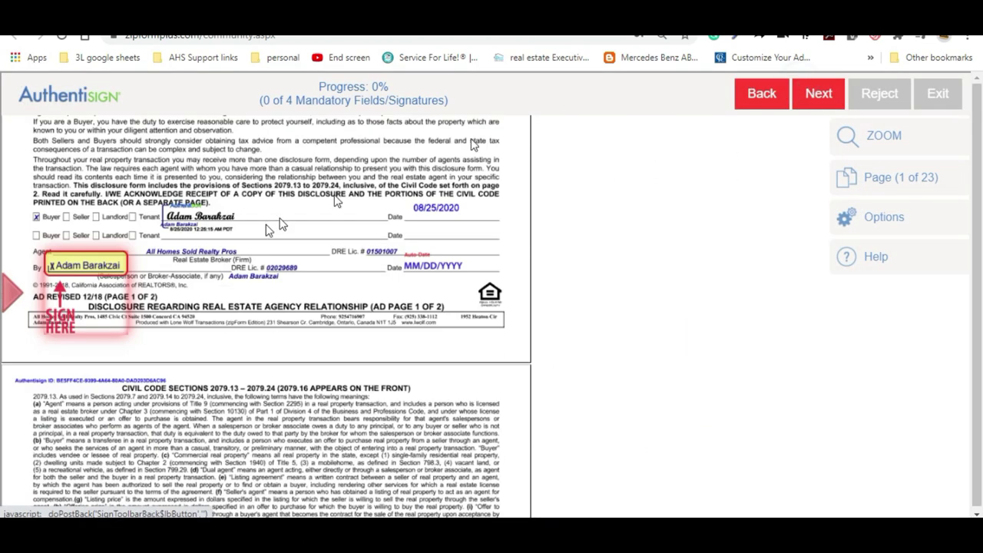
Stamp the broker's Sign Here fields, including the amendatory clause line, and complete signing
click(100, 268)
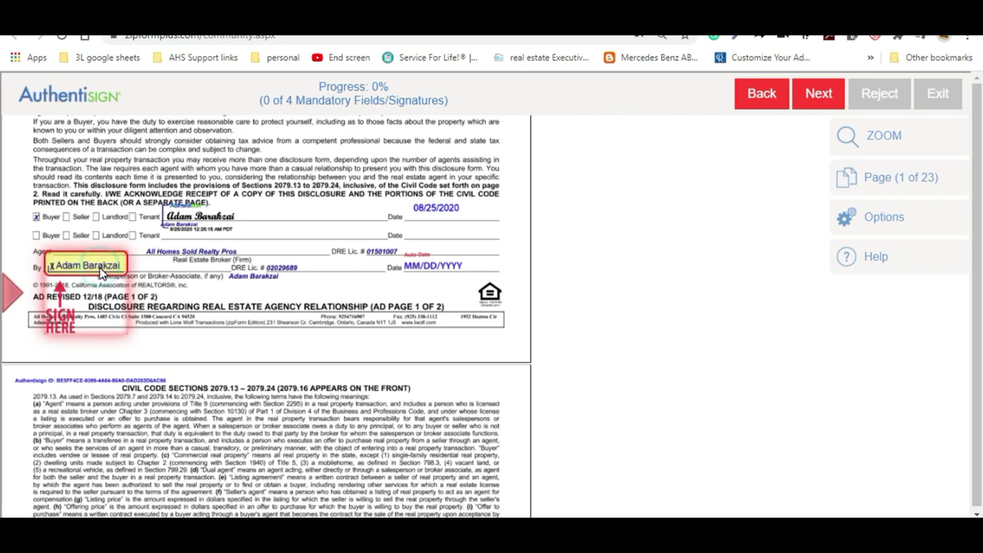
click(100, 267)
click(100, 268)
click(100, 267)
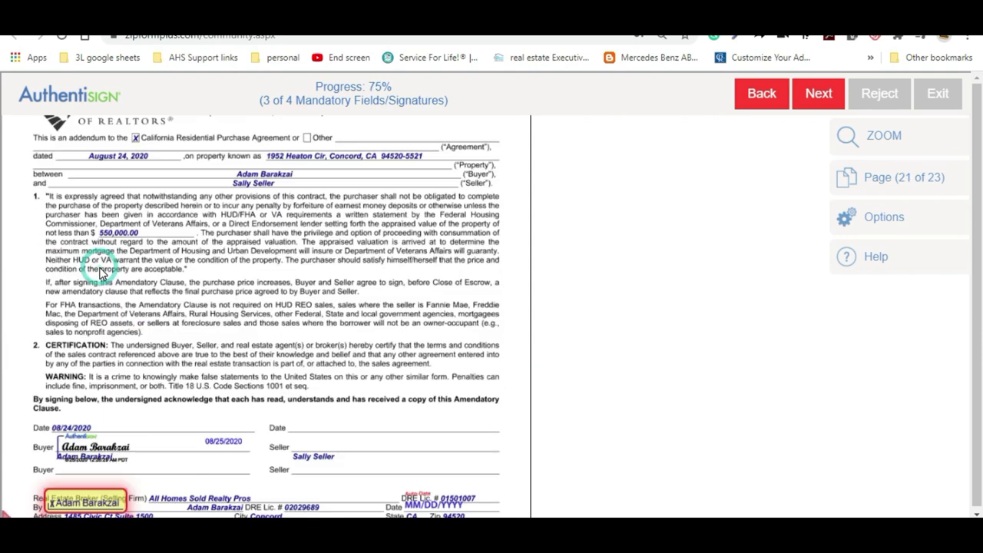
click(100, 268)
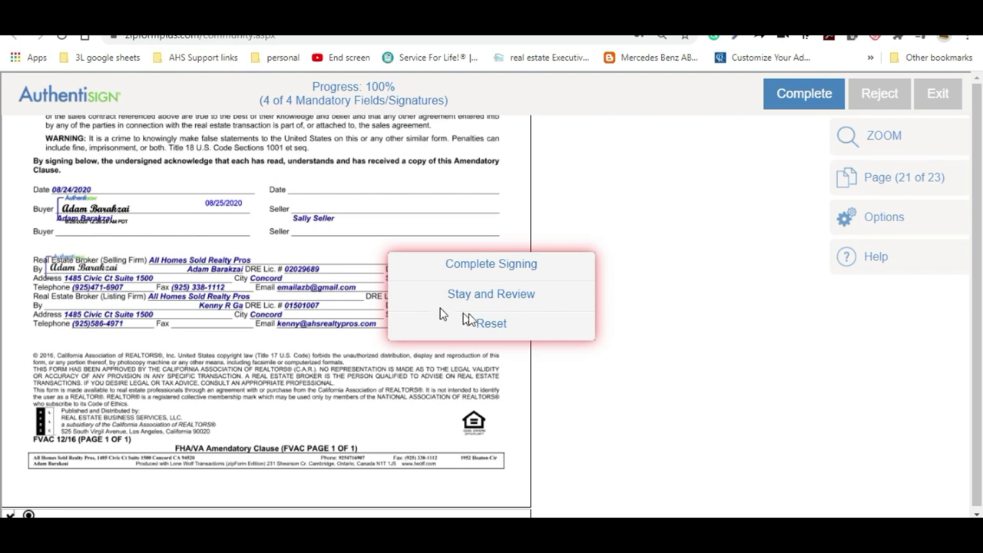
click(514, 269)
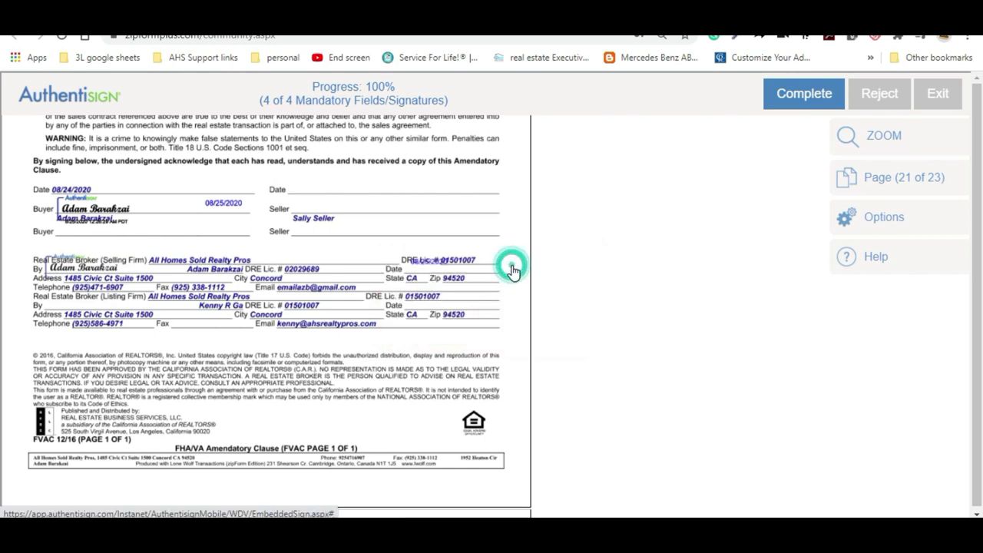
click(695, 109)
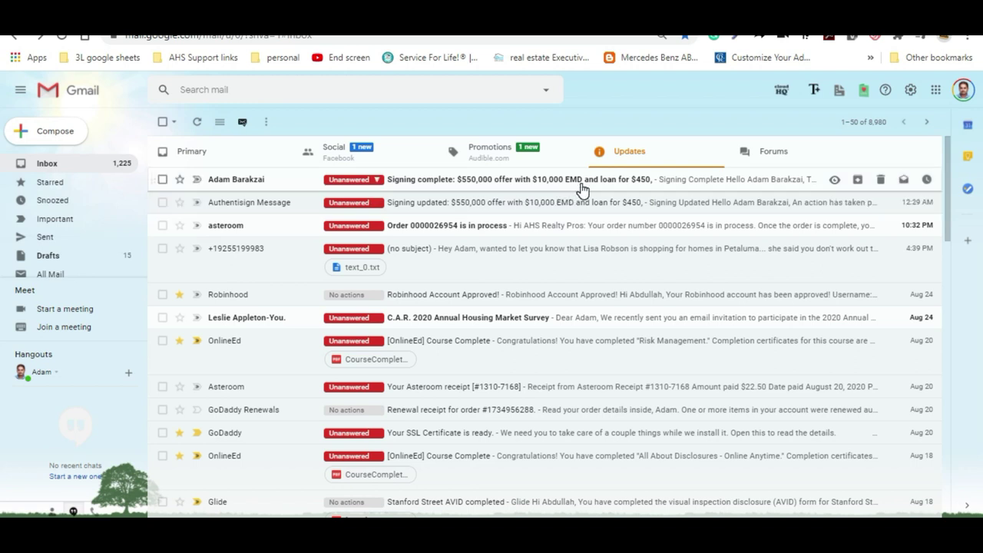
Review the Signing complete email's signed-document links, then return to the FHA 3.5% loan note
click(581, 184)
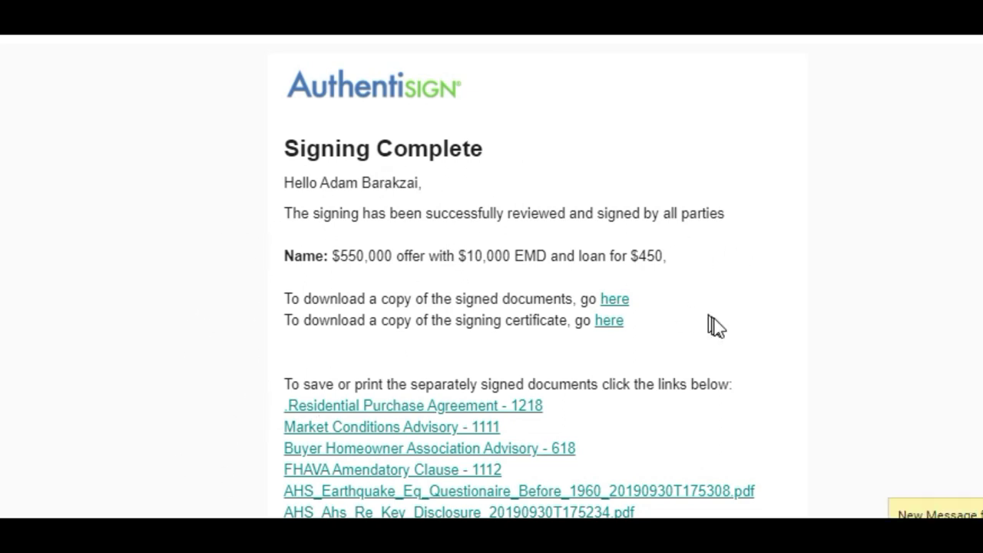
scroll(721, 355, down, 3)
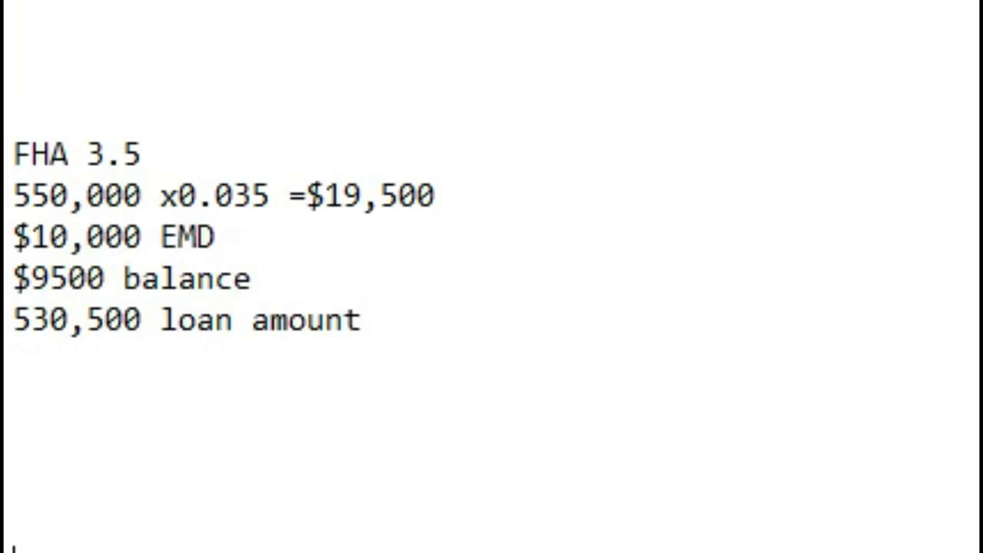
key(Up)
key(Up)
key(Up)
key(Up)
key(Up)
key(Up)
key(Up)
key(Up)
key(Up)
key(Up)
key(Right)
key(Right)
key(Right)
key(Right)
key(Right)
key(Right)
key(Right)
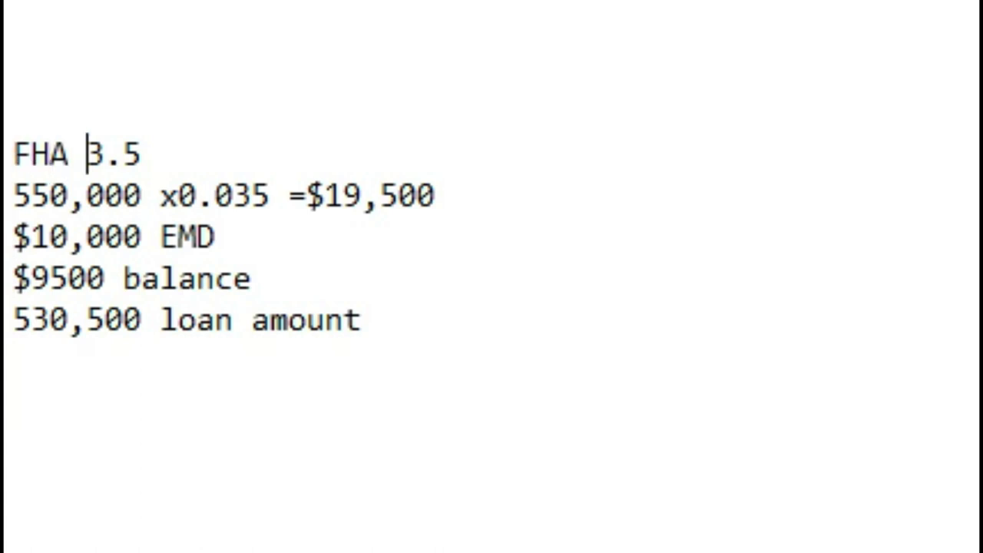